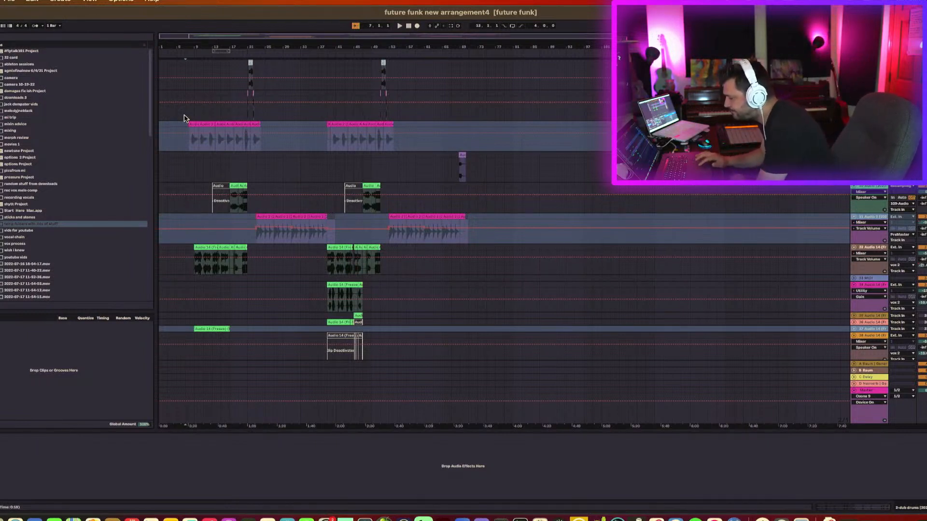
Browse through the arrangement's tracks and select one to view its device chain.
{"action": "scroll", "coordinate": [184, 163], "scroll_direction": "up", "scroll_amount": 5}
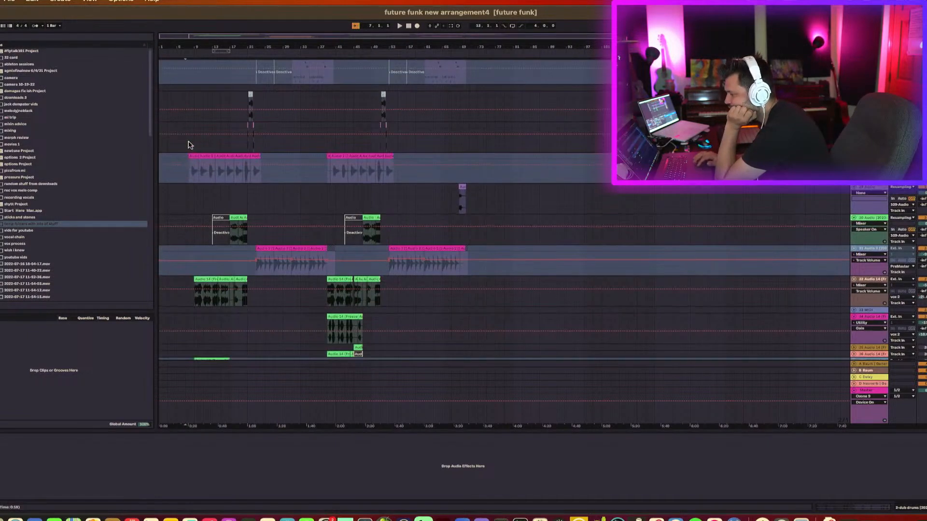
{"action": "scroll", "coordinate": [189, 121], "scroll_direction": "up", "scroll_amount": 2}
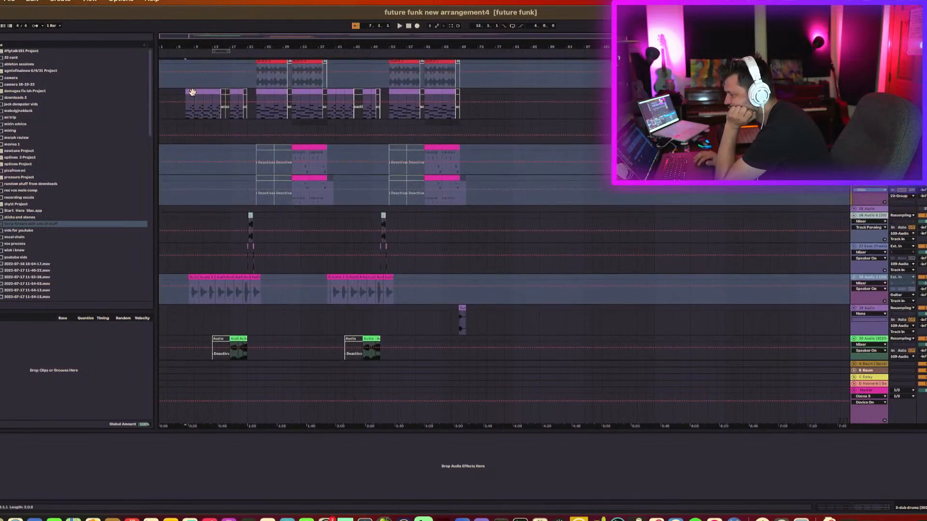
{"action": "left_click", "coordinate": [189, 90]}
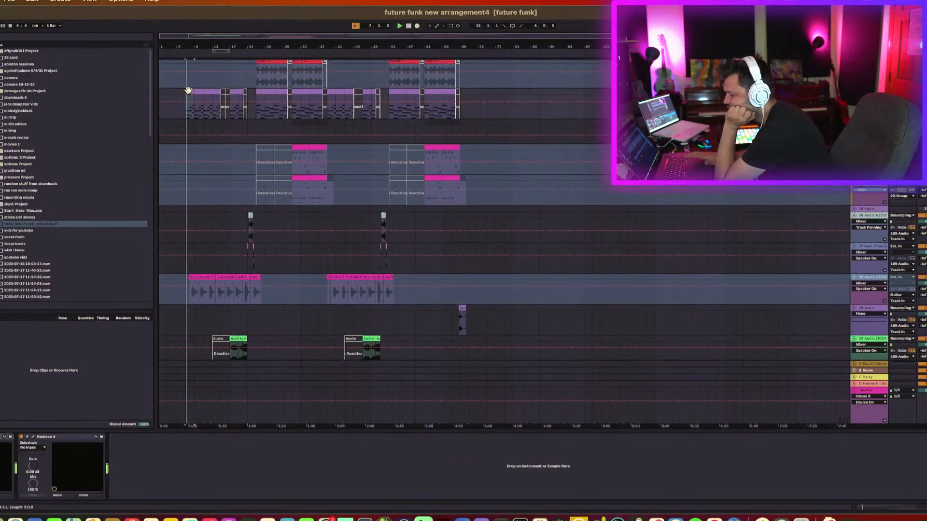
{"action": "scroll", "coordinate": [277, 216], "scroll_direction": "down", "scroll_amount": 15}
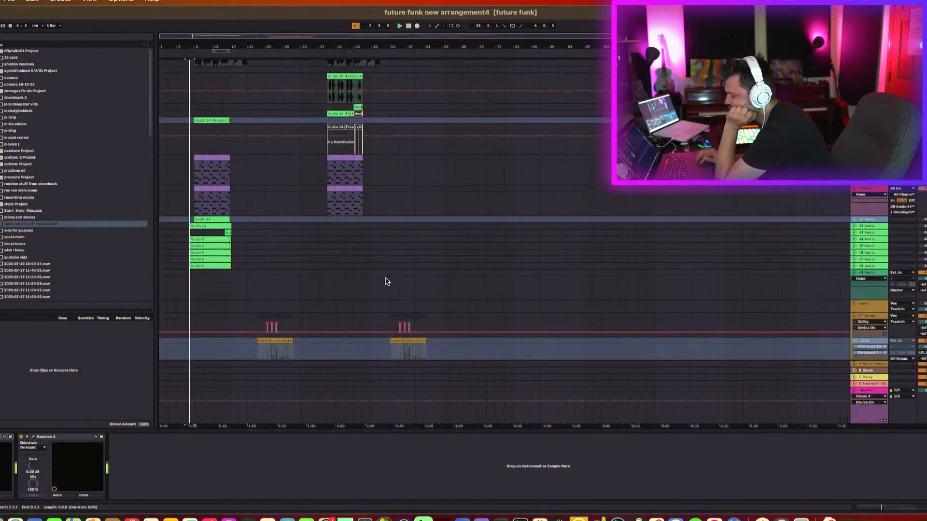
{"action": "scroll", "coordinate": [864, 331], "scroll_direction": "down", "scroll_amount": 10}
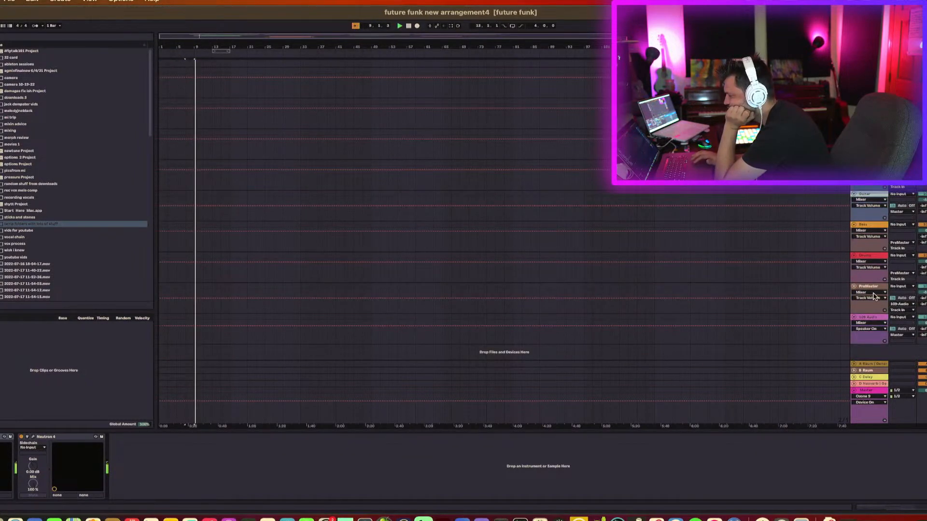
Select the lower tracks to inspect their devices, then scroll back through the arrangement's tracks.
{"action": "left_click", "coordinate": [875, 288]}
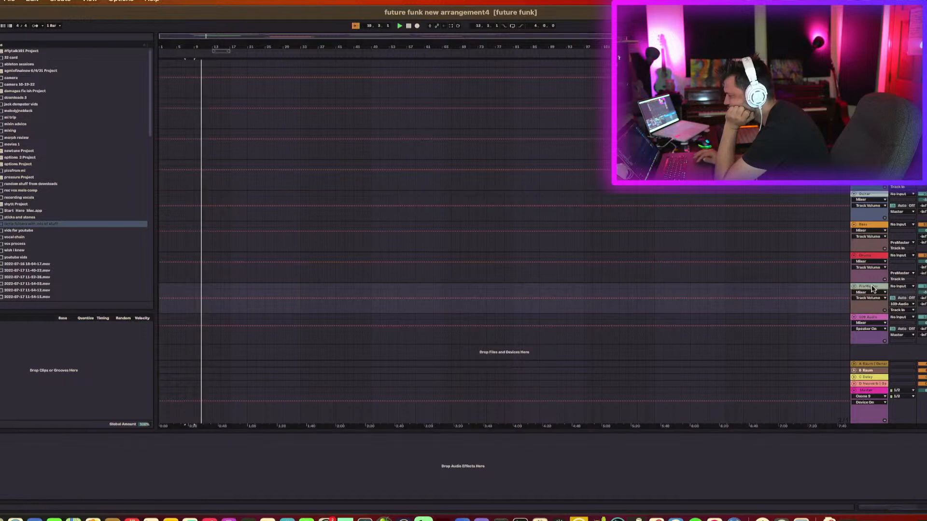
{"action": "left_click", "coordinate": [870, 319]}
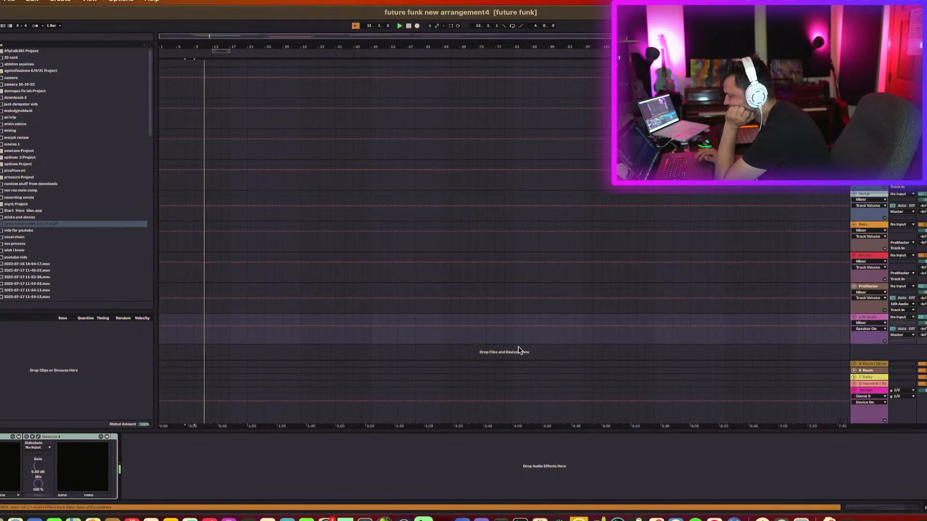
{"action": "scroll", "coordinate": [210, 339], "scroll_direction": "up", "scroll_amount": 20}
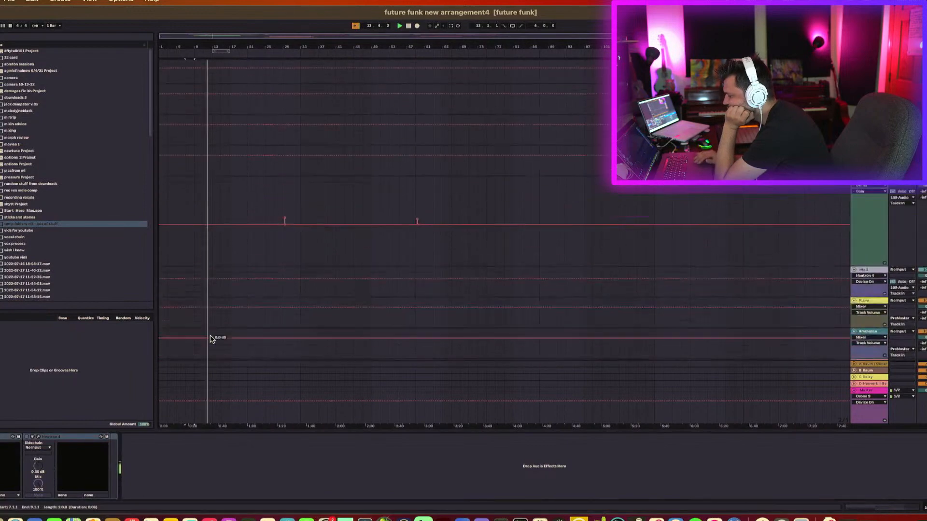
{"action": "scroll", "coordinate": [210, 339], "scroll_direction": "up", "scroll_amount": 10}
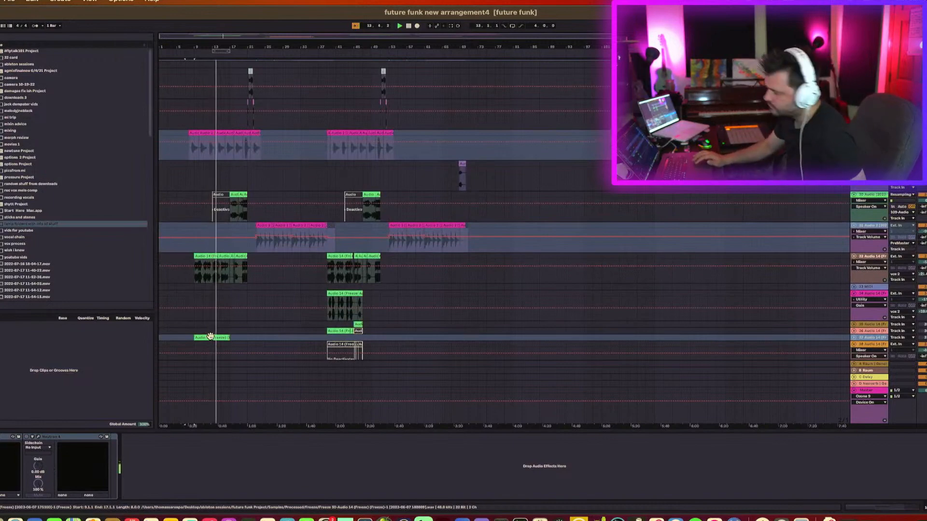
{"action": "scroll", "coordinate": [211, 337], "scroll_direction": "up", "scroll_amount": 5}
{"action": "scroll", "coordinate": [210, 338], "scroll_direction": "up", "scroll_amount": 6}
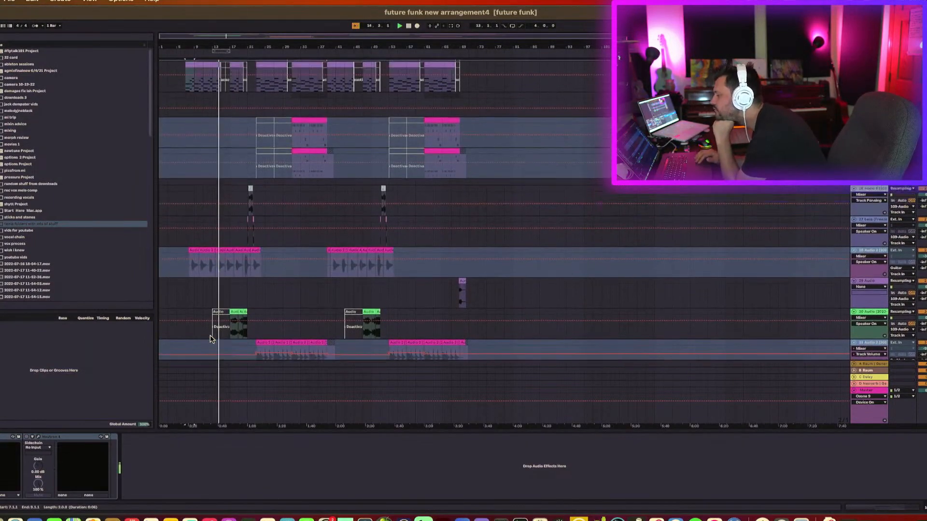
{"action": "scroll", "coordinate": [210, 338], "scroll_direction": "up", "scroll_amount": 1}
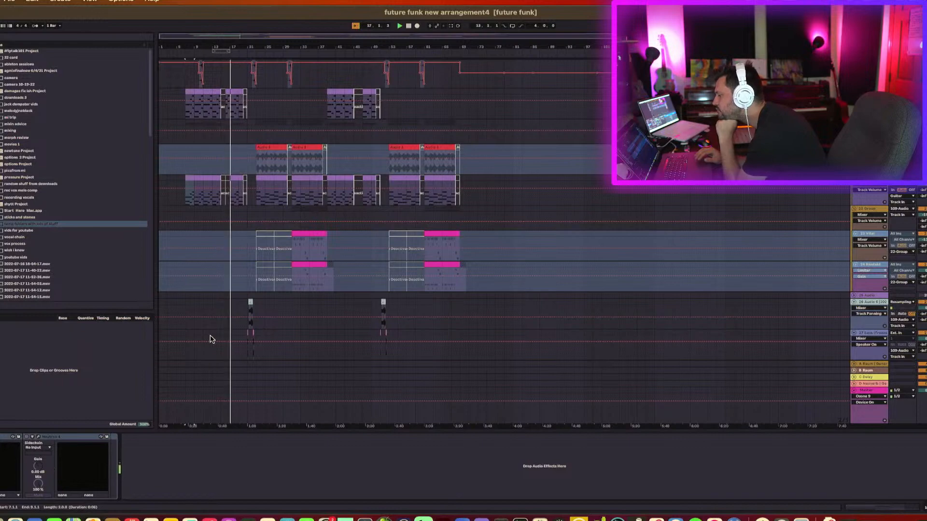
{"action": "scroll", "coordinate": [210, 339], "scroll_direction": "up", "scroll_amount": 5}
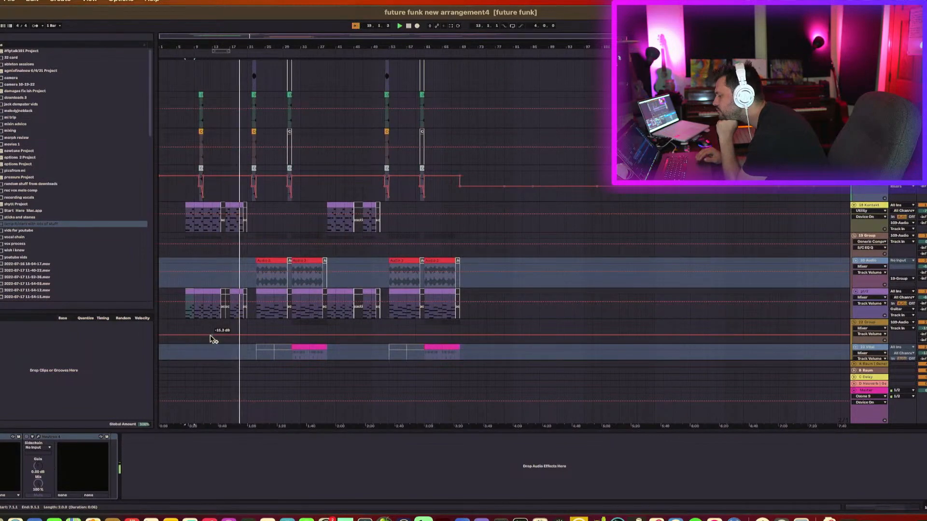
Scroll through the arrangement's tracks during playback to review the song's layout.
{"action": "scroll", "coordinate": [211, 340], "scroll_direction": "down", "scroll_amount": 15}
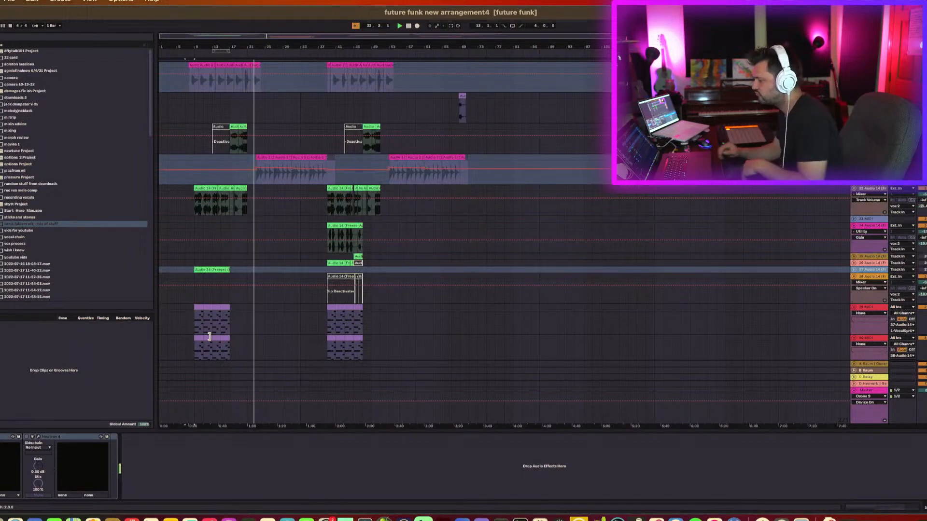
{"action": "scroll", "coordinate": [298, 314], "scroll_direction": "down", "scroll_amount": 4}
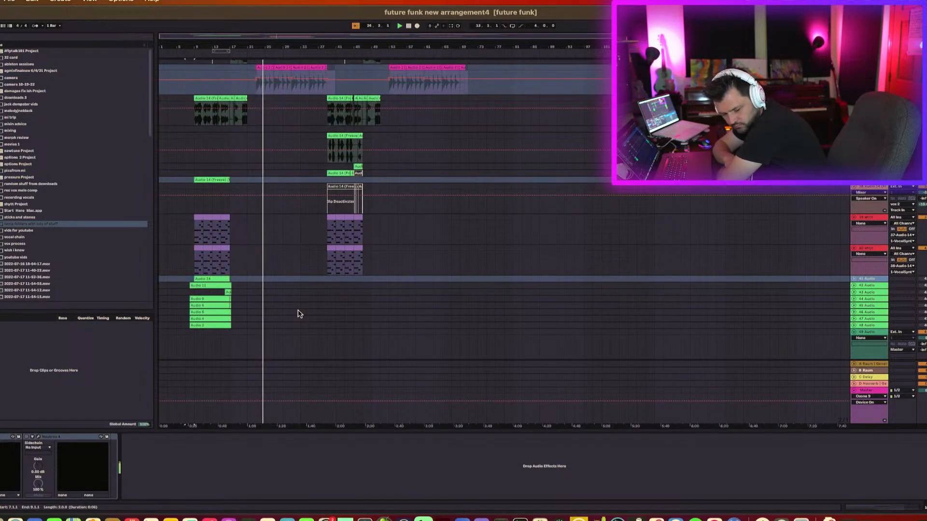
{"action": "scroll", "coordinate": [298, 313], "scroll_direction": "up", "scroll_amount": 4}
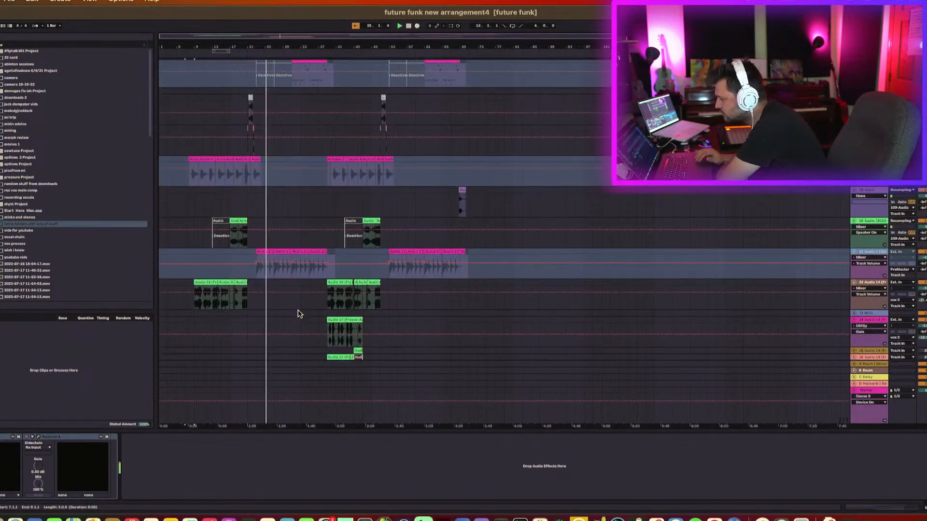
{"action": "scroll", "coordinate": [297, 313], "scroll_direction": "down", "scroll_amount": 10}
{"action": "scroll", "coordinate": [298, 314], "scroll_direction": "up", "scroll_amount": 1}
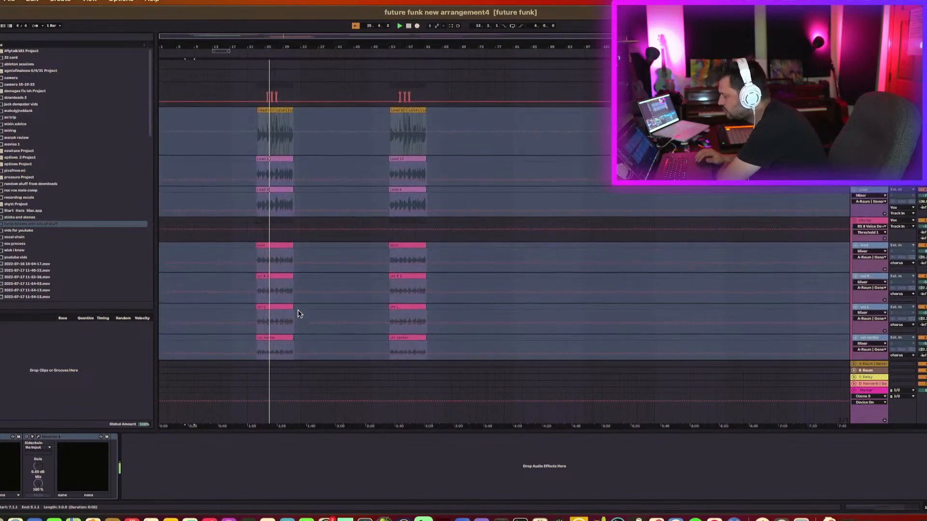
{"action": "scroll", "coordinate": [298, 313], "scroll_direction": "down", "scroll_amount": 1}
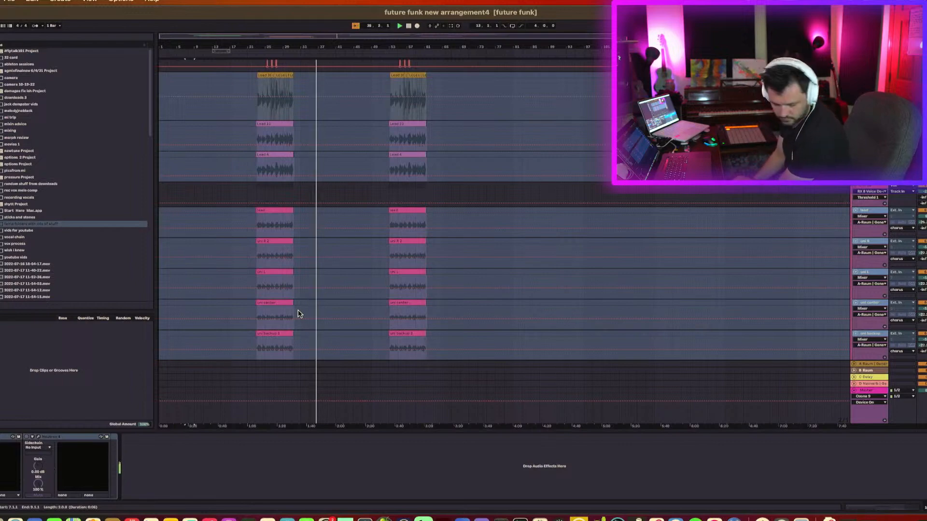
{"action": "scroll", "coordinate": [298, 314], "scroll_direction": "up", "scroll_amount": 3}
{"action": "scroll", "coordinate": [298, 313], "scroll_direction": "up", "scroll_amount": 15}
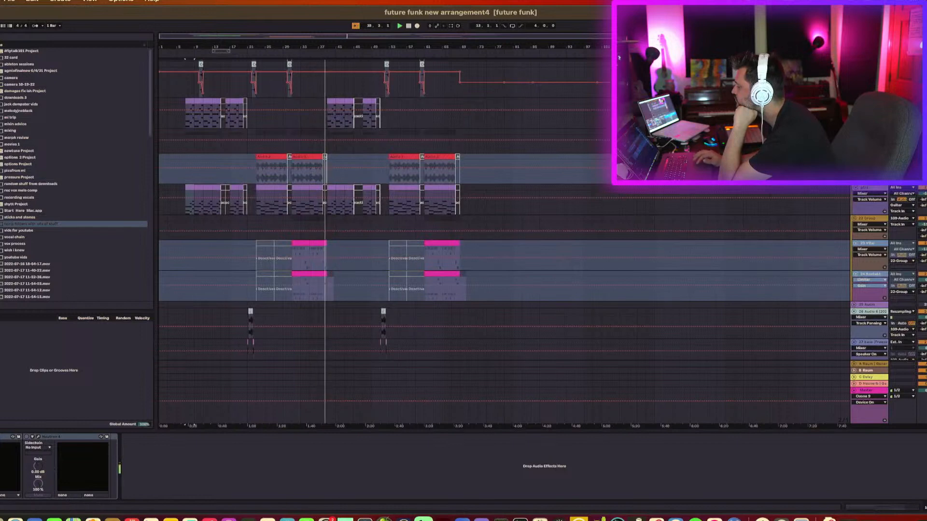
Select the group tracks one after another to inspect their Morph EQ and Limiter devices.
{"action": "left_click", "coordinate": [872, 219]}
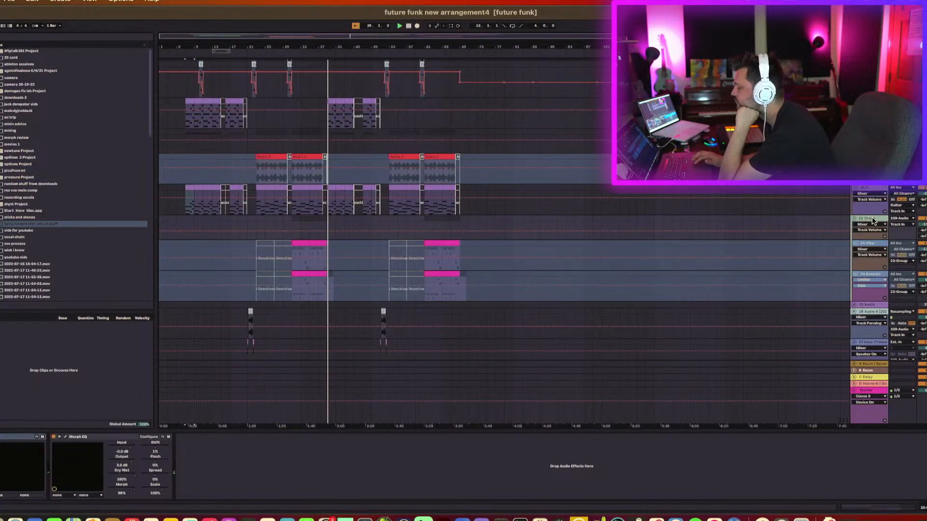
{"action": "left_click", "coordinate": [872, 245]}
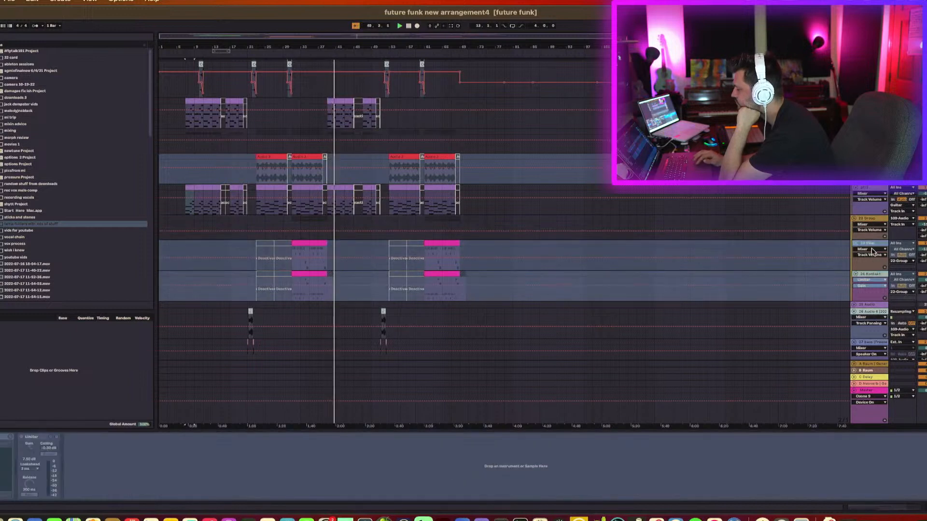
{"action": "left_click", "coordinate": [875, 223]}
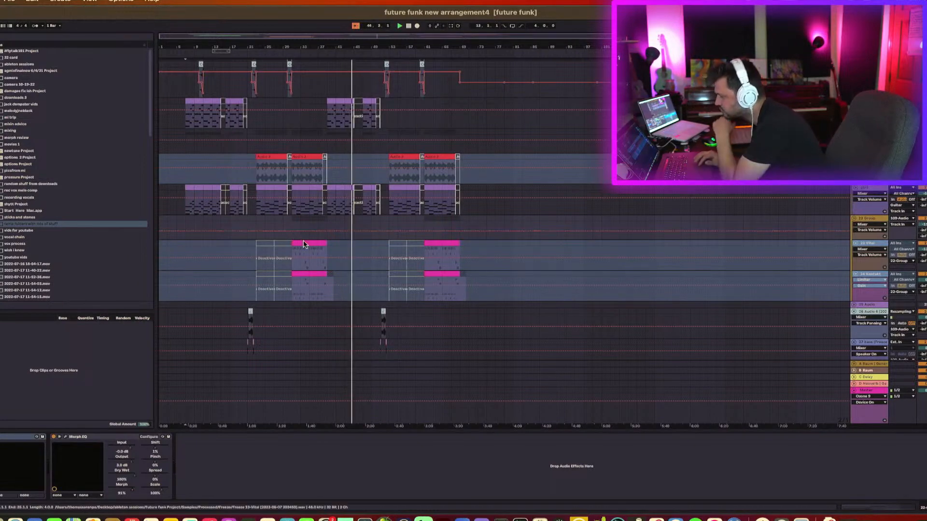
Review the arrangement's tracks and select the frozen audio clip on the vocal track.
{"action": "scroll", "coordinate": [309, 246], "scroll_direction": "down", "scroll_amount": 5}
{"action": "scroll", "coordinate": [311, 250], "scroll_direction": "down", "scroll_amount": 3}
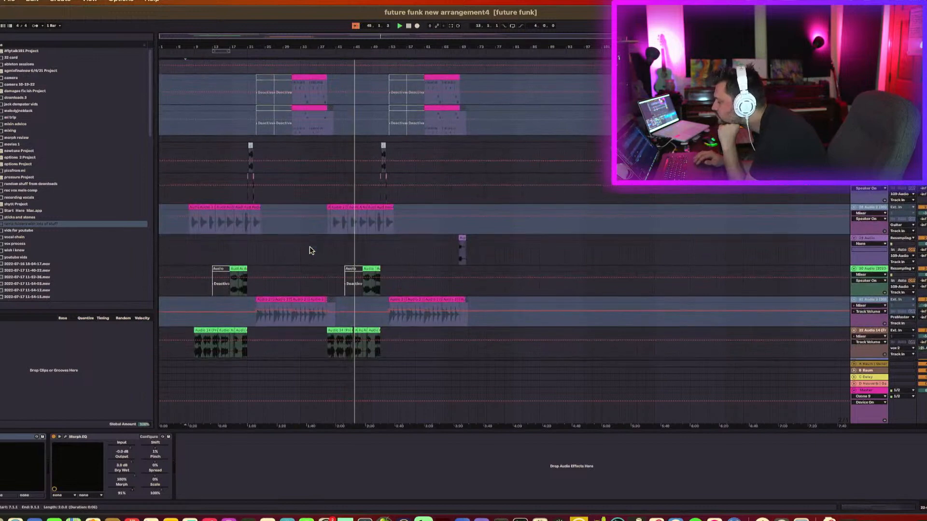
{"action": "scroll", "coordinate": [372, 297], "scroll_direction": "down", "scroll_amount": 3}
{"action": "scroll", "coordinate": [372, 297], "scroll_direction": "down", "scroll_amount": 3}
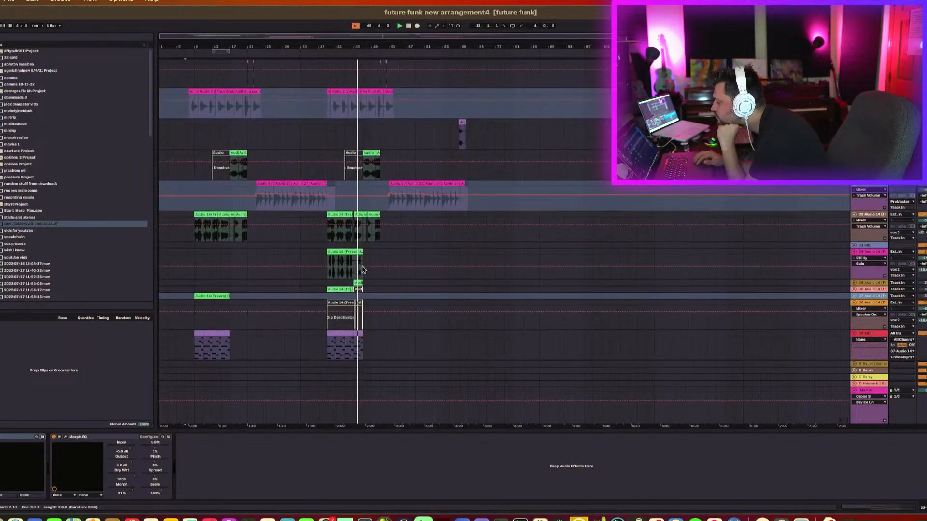
{"action": "left_click", "coordinate": [351, 252]}
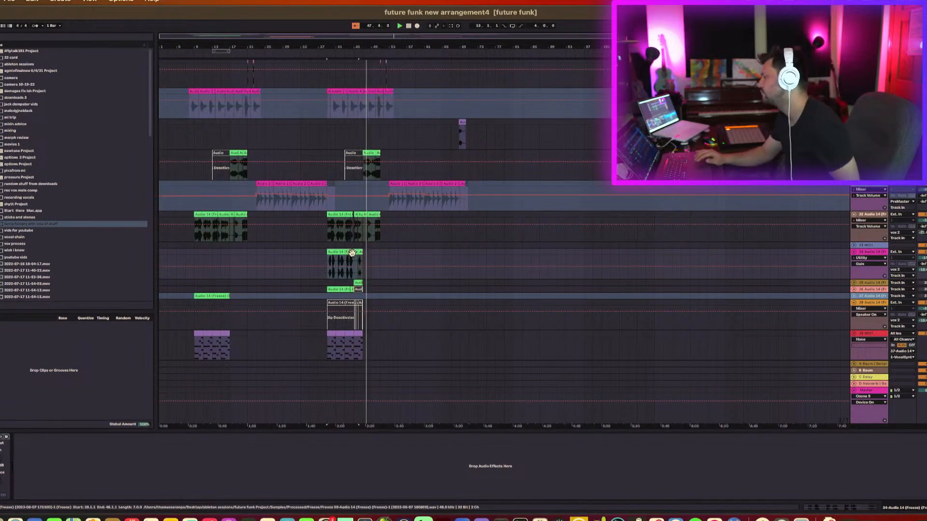
{"action": "scroll", "coordinate": [351, 253], "scroll_direction": "up", "scroll_amount": 8}
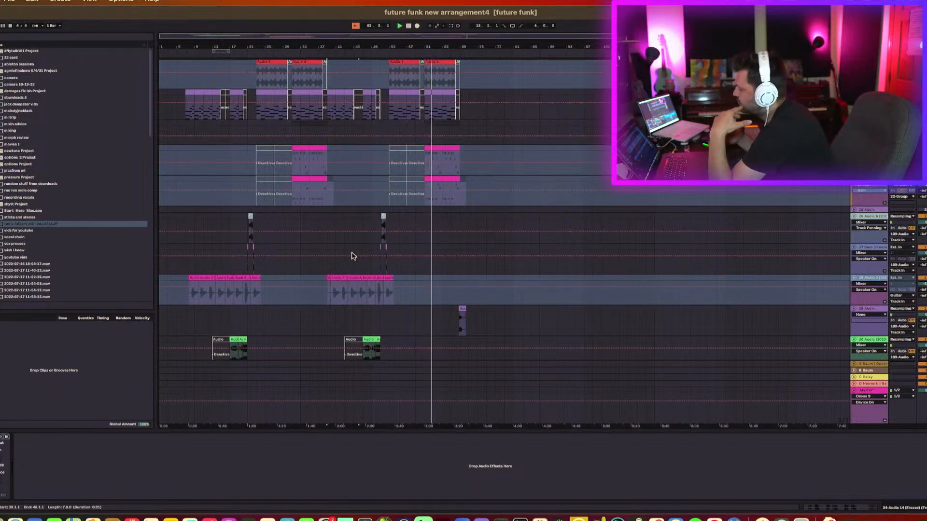
{"action": "scroll", "coordinate": [452, 272], "scroll_direction": "down", "scroll_amount": 10}
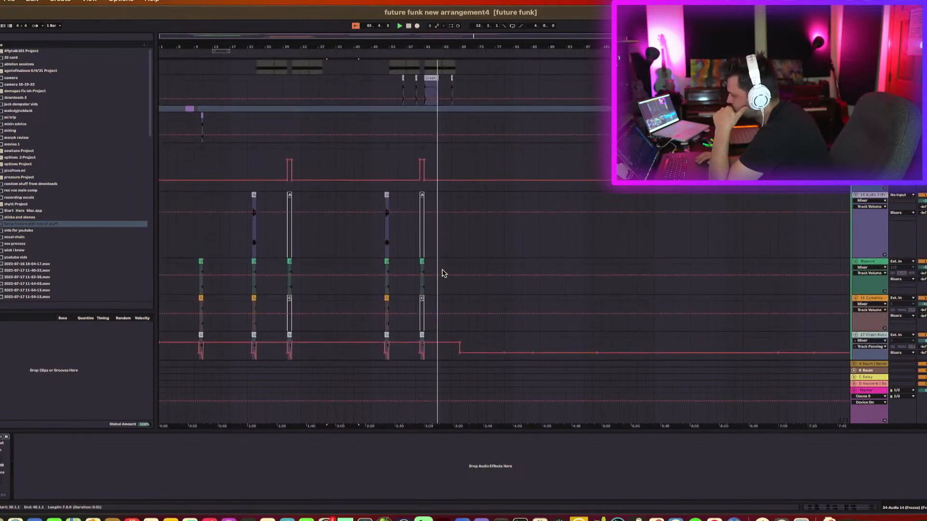
{"action": "scroll", "coordinate": [444, 273], "scroll_direction": "up", "scroll_amount": 10}
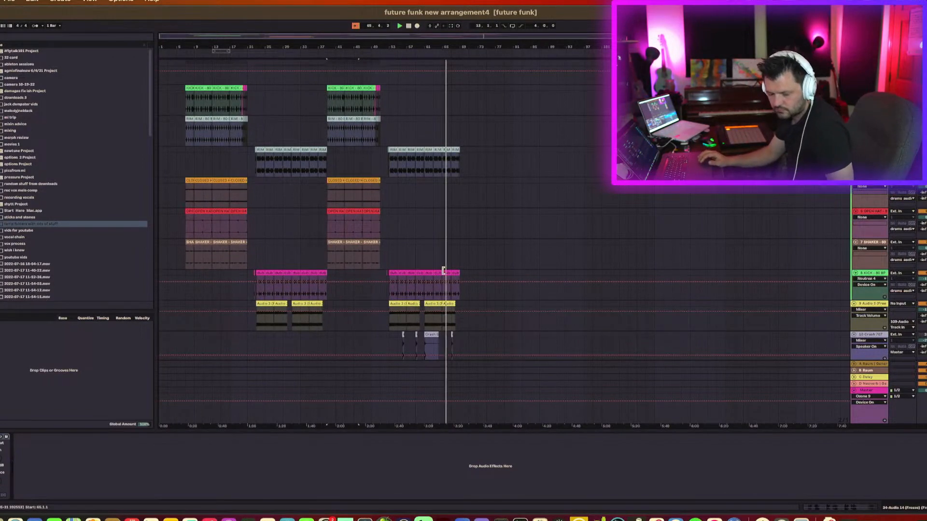
{"action": "scroll", "coordinate": [443, 271], "scroll_direction": "down", "scroll_amount": 10}
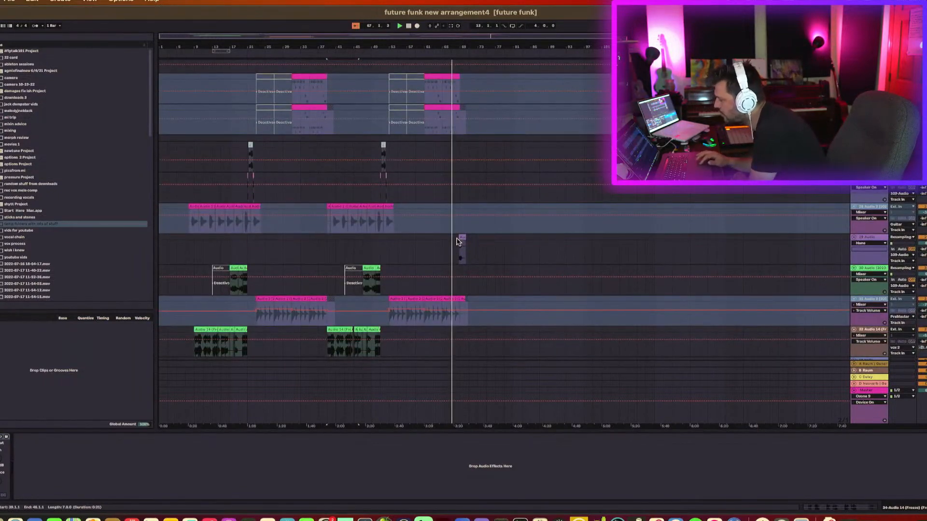
Zoom into the end section of the arrangement and toggle playback to audition it.
{"action": "left_click_drag", "start_coordinate": [462, 46], "coordinate": [473, 309]}
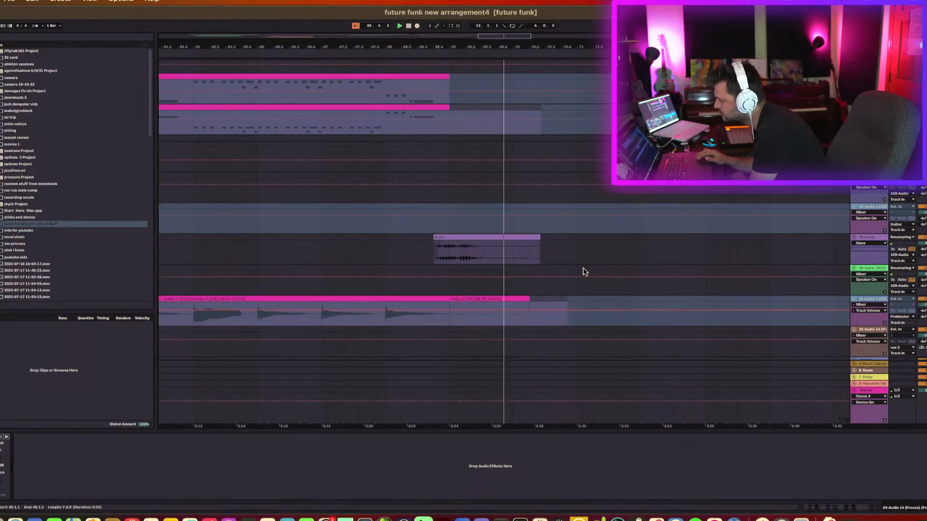
{"action": "key", "text": "space"}
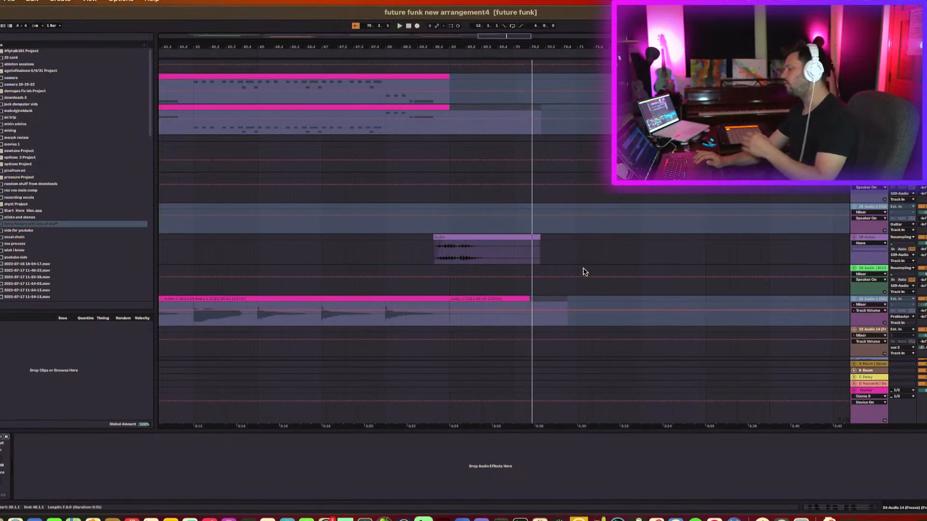
{"action": "scroll", "coordinate": [583, 272], "scroll_direction": "right", "scroll_amount": 2}
{"action": "scroll", "coordinate": [583, 269], "scroll_direction": "left", "scroll_amount": 6}
{"action": "scroll", "coordinate": [583, 269], "scroll_direction": "left", "scroll_amount": 10}
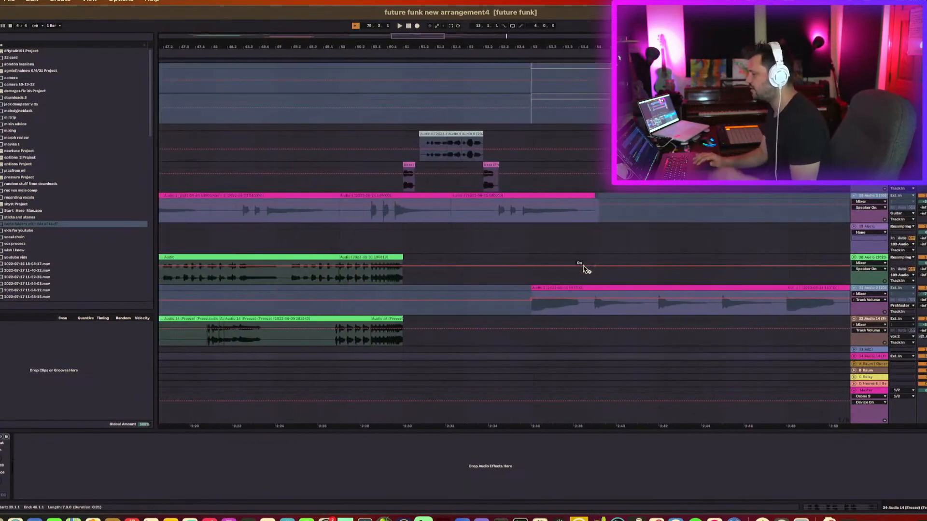
{"action": "scroll", "coordinate": [581, 201], "scroll_direction": "down", "scroll_amount": 2}
{"action": "scroll", "coordinate": [581, 199], "scroll_direction": "right", "scroll_amount": 2}
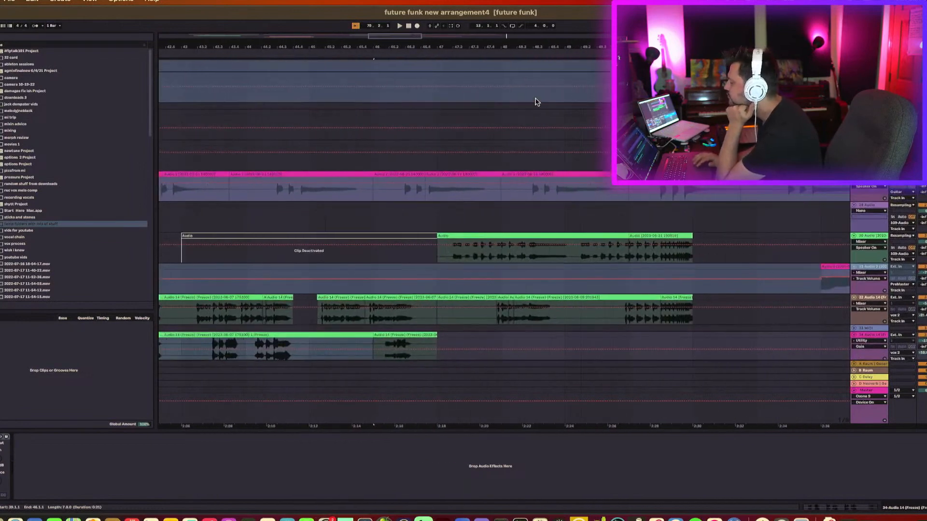
Zoom back out, select the green audio clip, and restart playback.
{"action": "left_click_drag", "start_coordinate": [516, 47], "coordinate": [522, 25]}
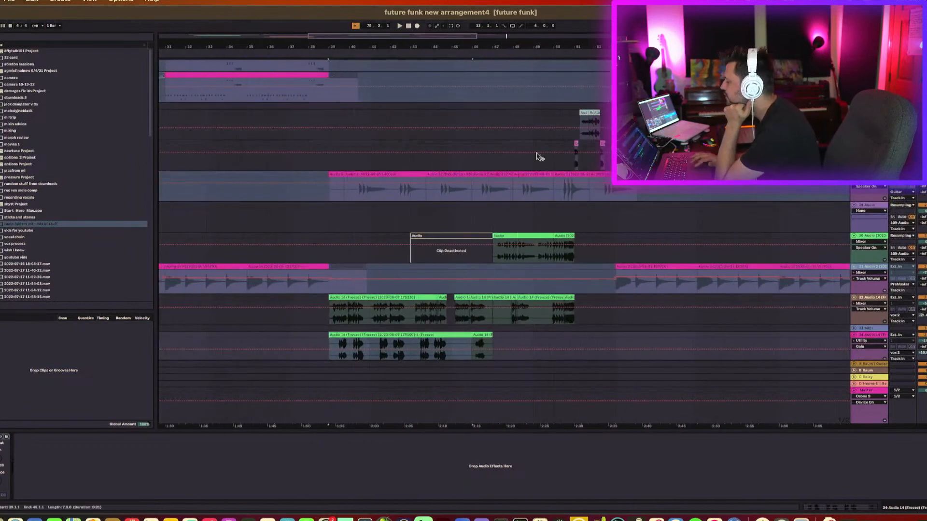
{"action": "left_click", "coordinate": [561, 235]}
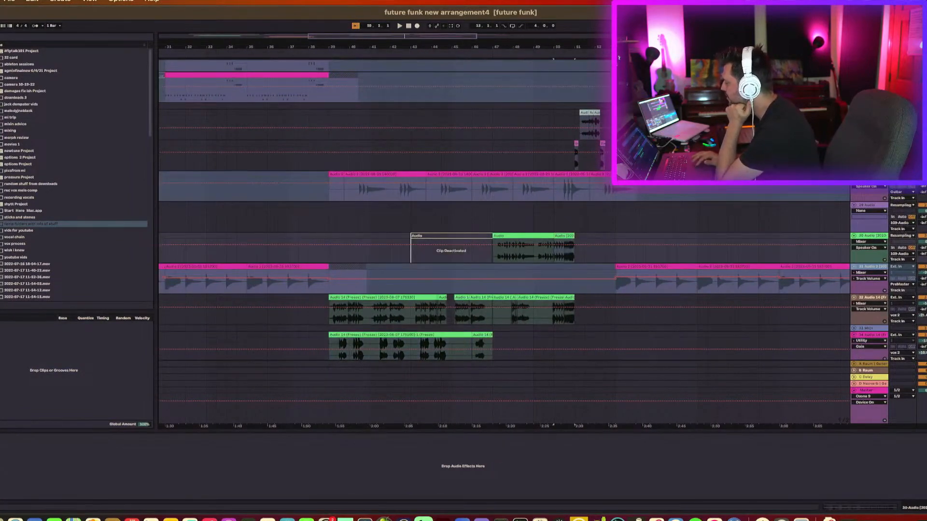
{"action": "key", "text": "space"}
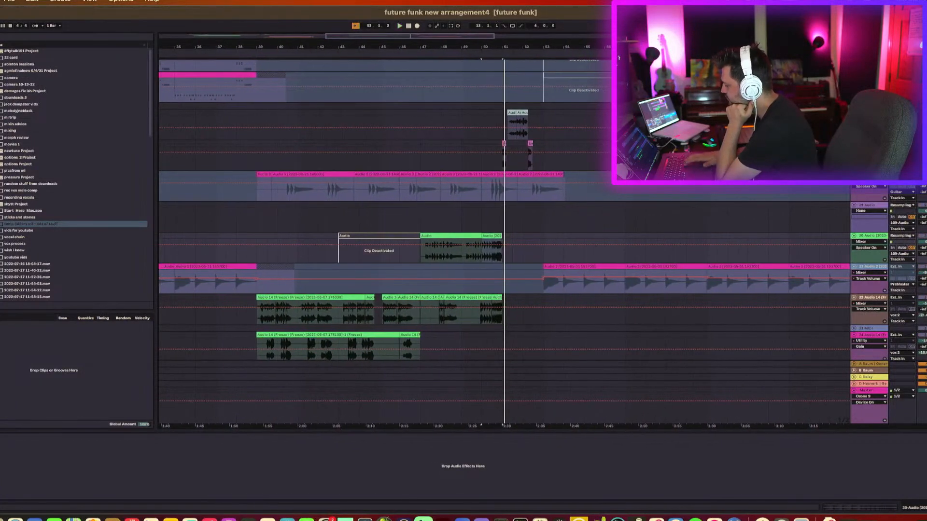
Scroll through the arrangement's tracks and start playback.
{"action": "scroll", "coordinate": [503, 208], "scroll_direction": "up", "scroll_amount": 10}
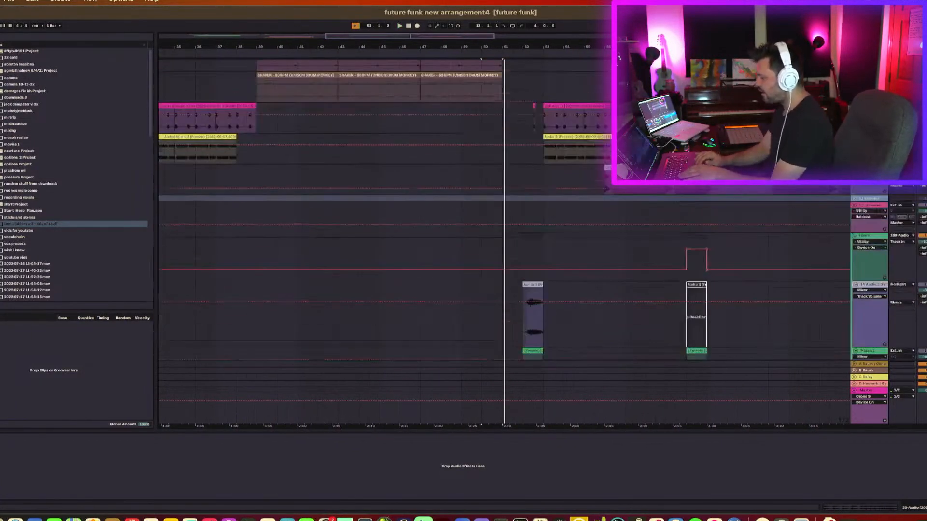
{"action": "scroll", "coordinate": [502, 207], "scroll_direction": "up", "scroll_amount": 6}
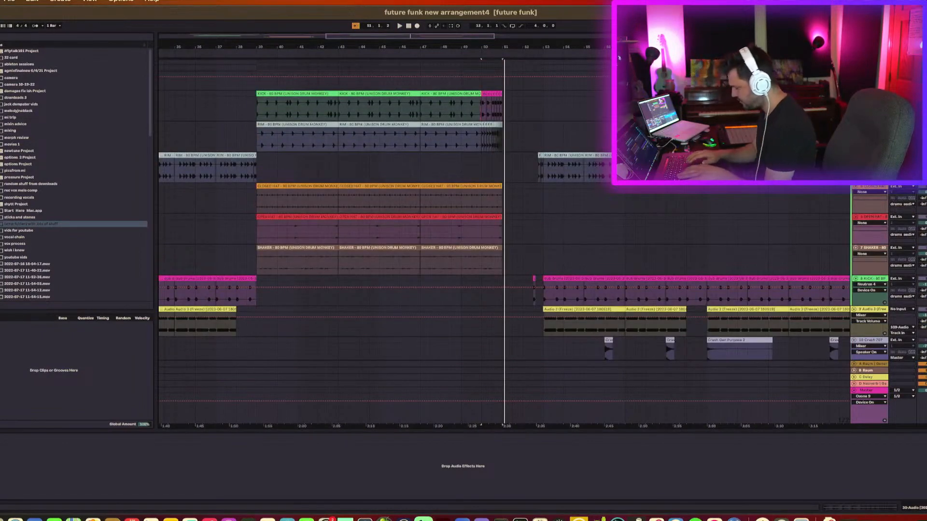
{"action": "scroll", "coordinate": [503, 207], "scroll_direction": "down", "scroll_amount": 20}
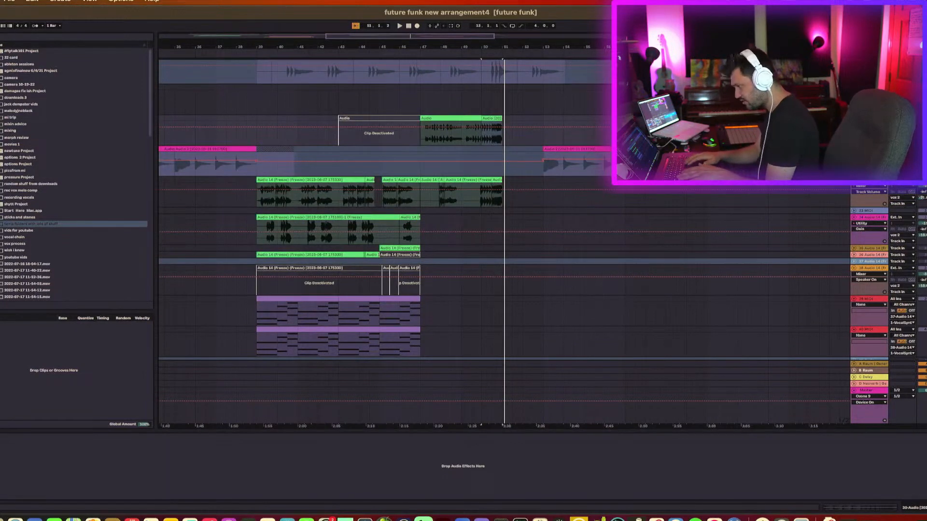
{"action": "key", "text": "space"}
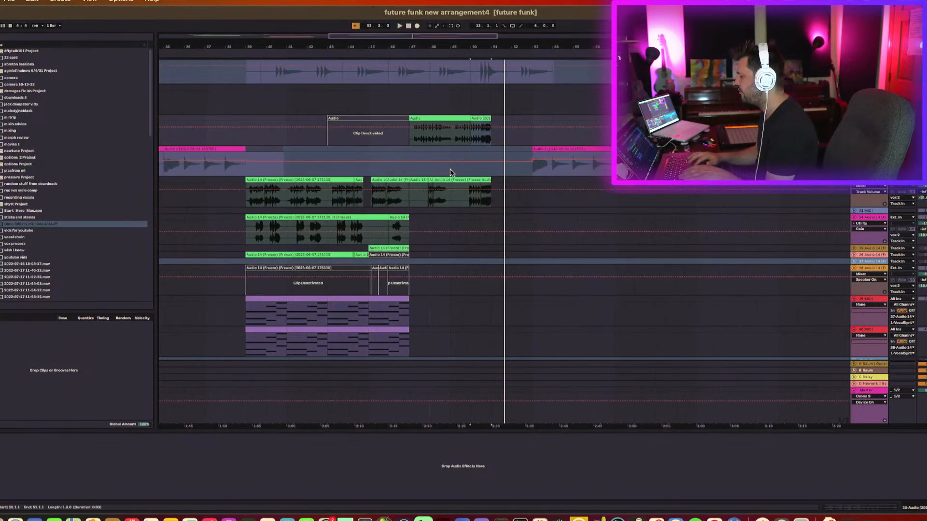
Select the green frozen audio clips on the vocal track while auditioning them, then deselect.
{"action": "left_click", "coordinate": [477, 180]}
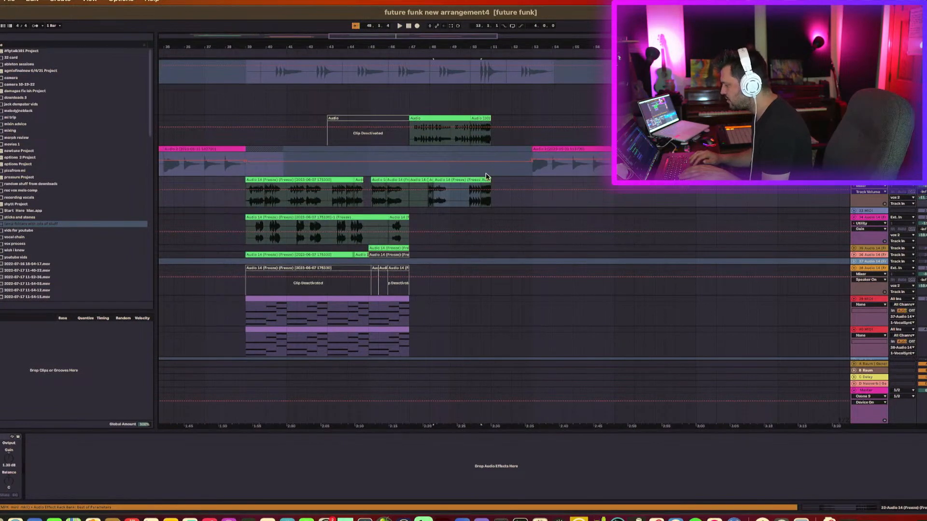
{"action": "left_click", "coordinate": [487, 180]}
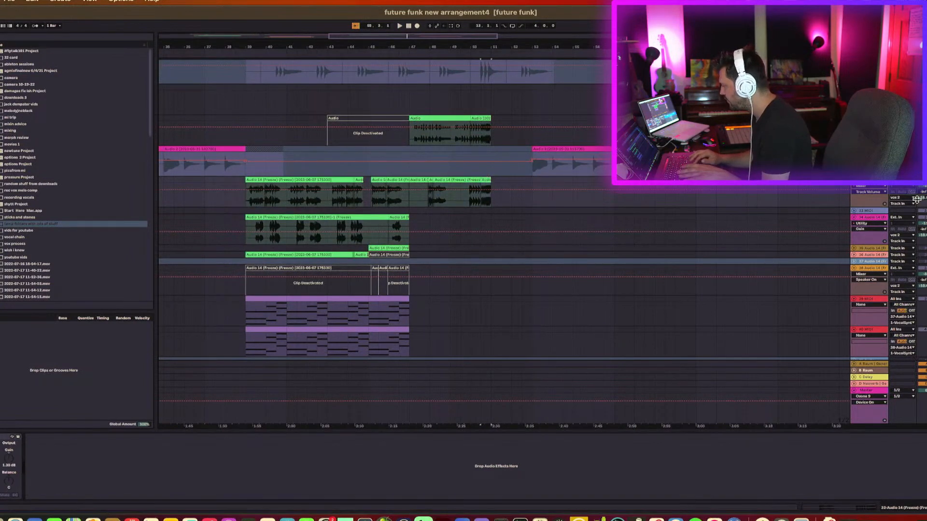
{"action": "left_click", "coordinate": [925, 200]}
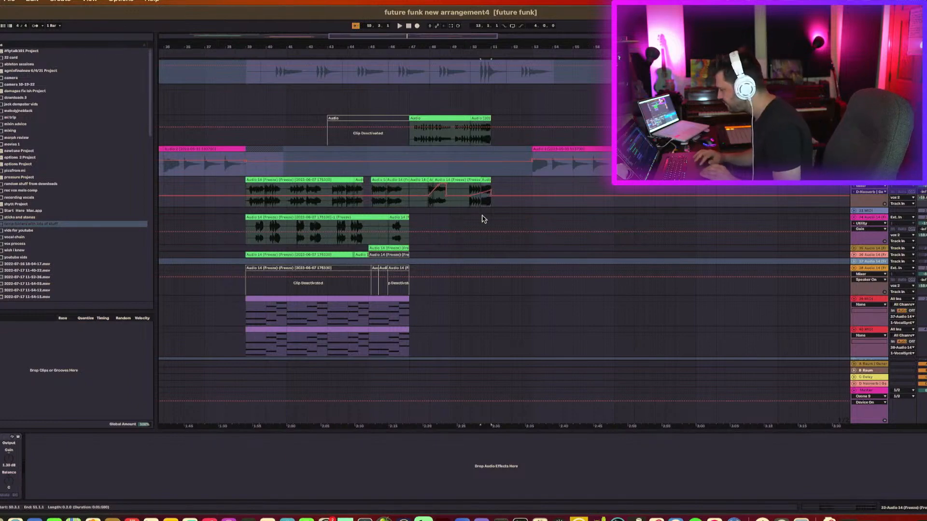
{"action": "left_click", "coordinate": [528, 212]}
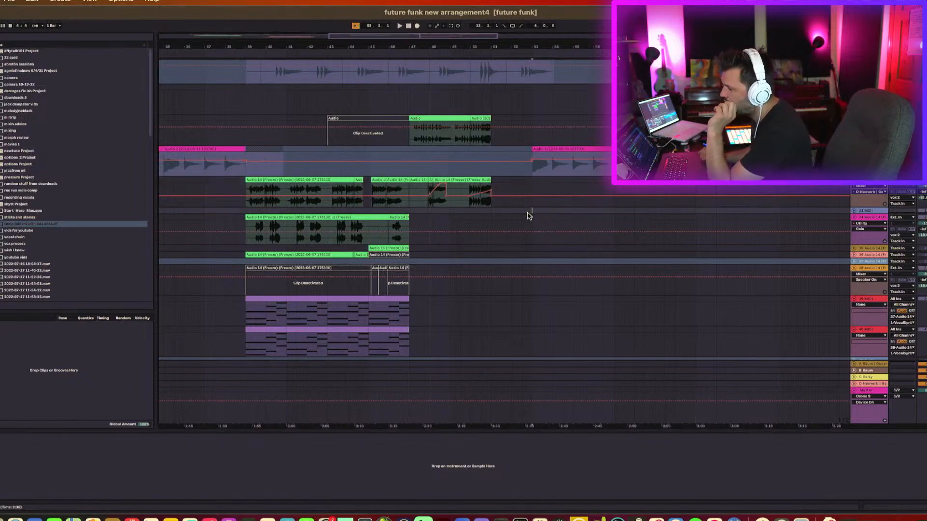
Navigate to the lead vocal clips and select one to inspect the lead vocal track's device chain.
{"action": "scroll", "coordinate": [529, 216], "scroll_direction": "up", "scroll_amount": 10}
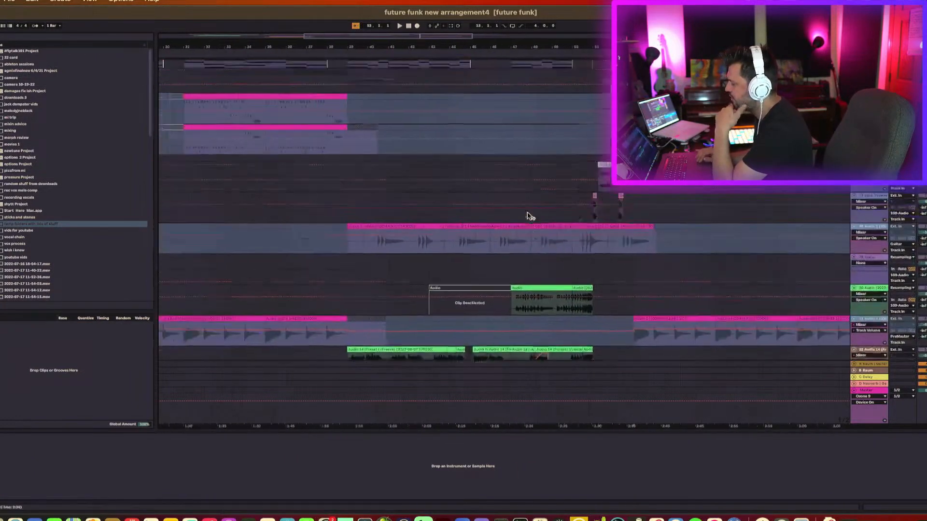
{"action": "scroll", "coordinate": [527, 216], "scroll_direction": "right", "scroll_amount": 10}
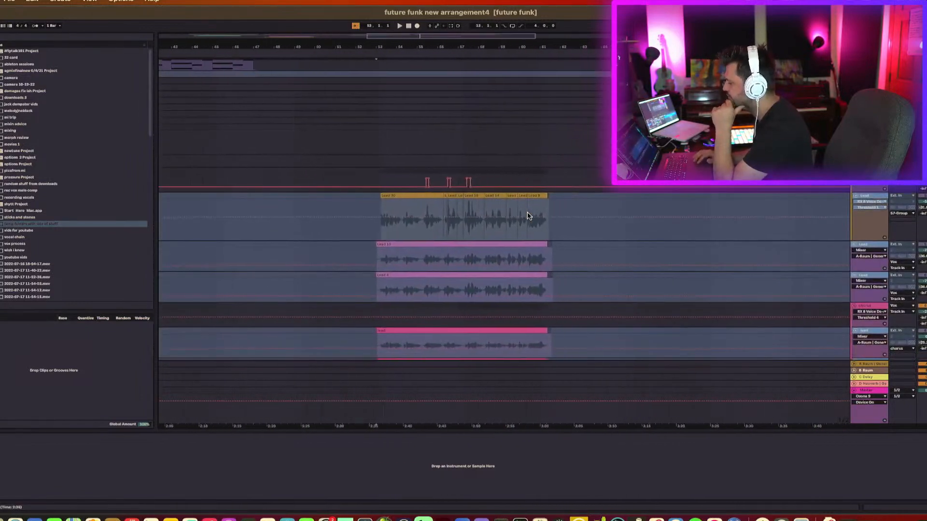
{"action": "left_click", "coordinate": [418, 222]}
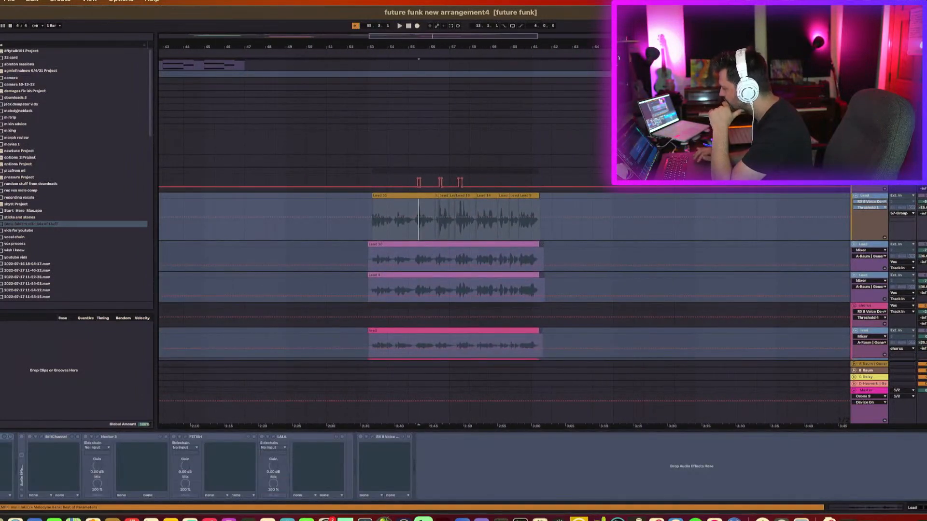
{"action": "left_click", "coordinate": [419, 180]}
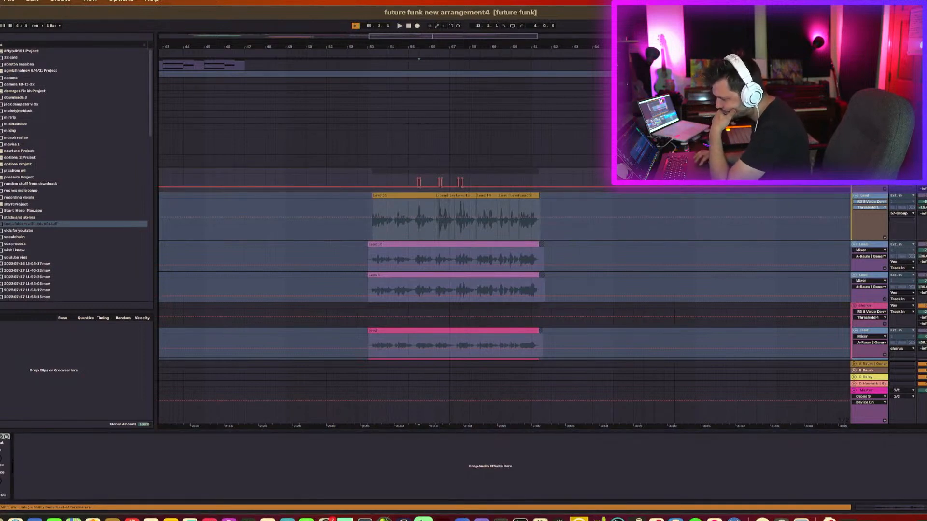
{"action": "left_click", "coordinate": [1, 464]}
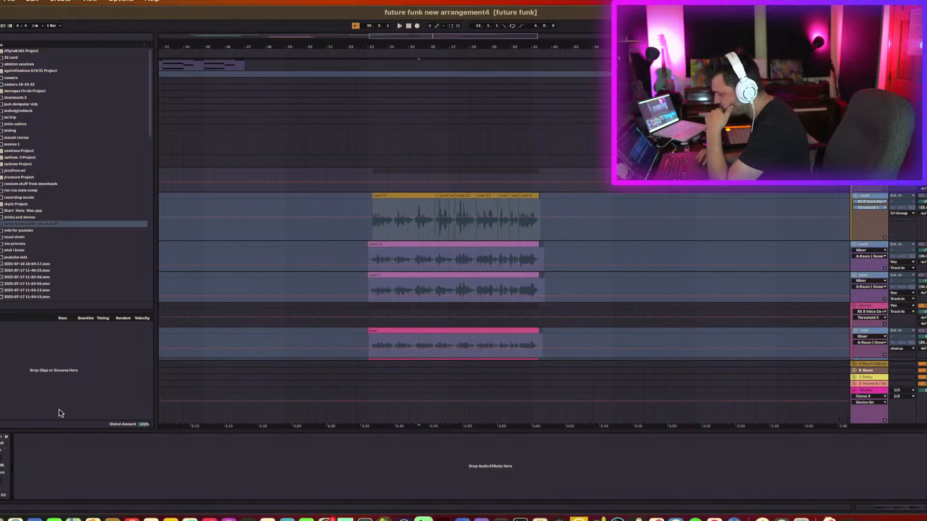
{"action": "right_click", "coordinate": [1, 437]}
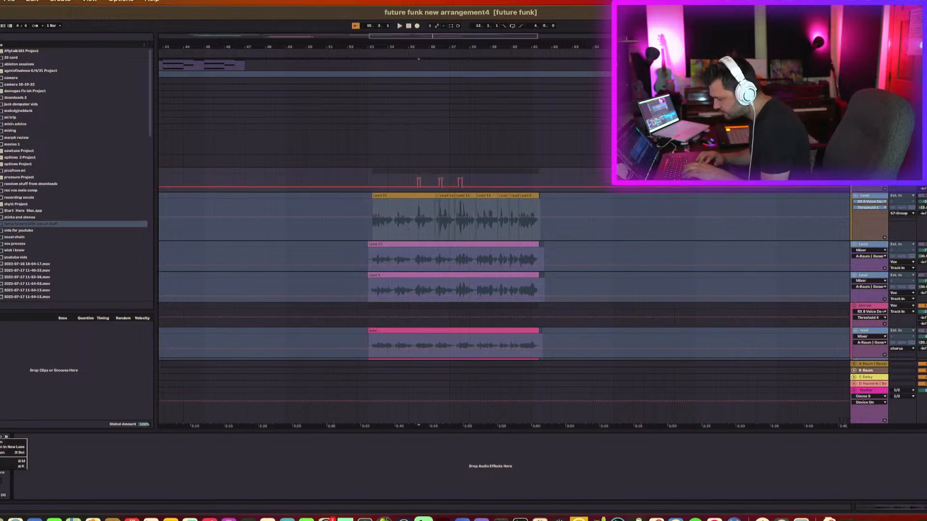
Zoom into a short section of the lead vocal clip and start playback there.
{"action": "left_click", "coordinate": [417, 49]}
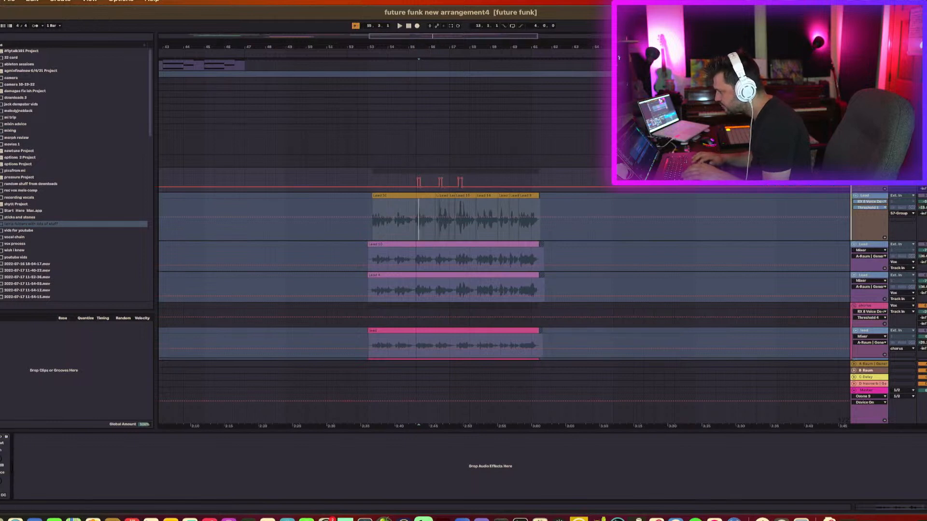
{"action": "left_click_drag", "start_coordinate": [417, 47], "coordinate": [417, 77]}
{"action": "left_click", "coordinate": [421, 228]}
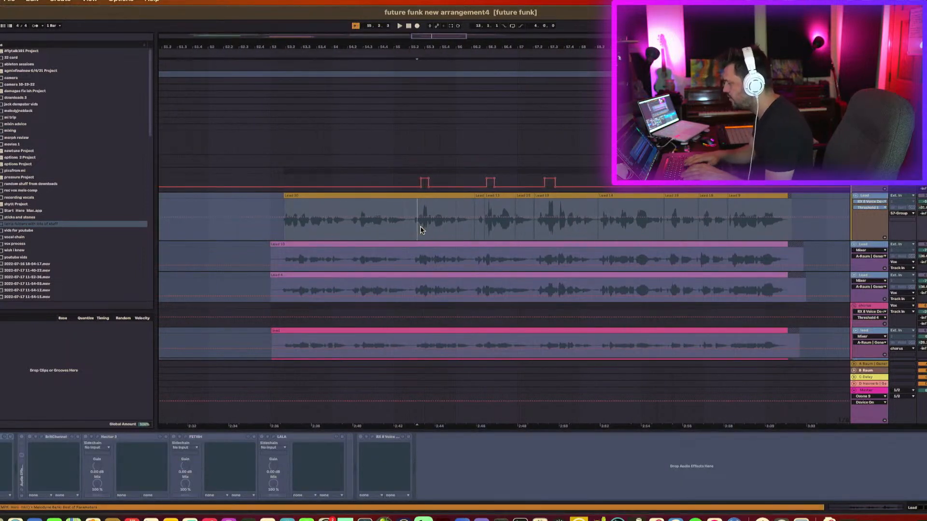
{"action": "double_click", "coordinate": [423, 43]}
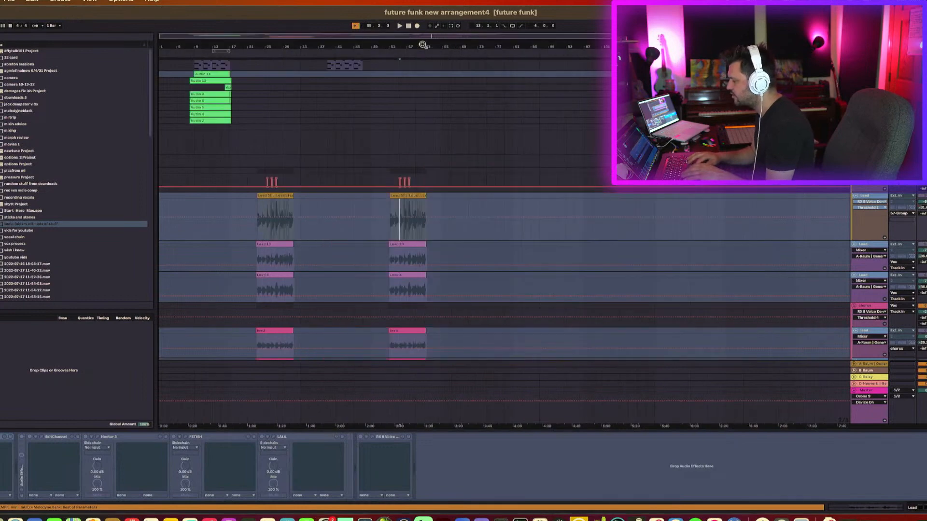
{"action": "left_click_drag", "start_coordinate": [402, 49], "coordinate": [352, 143]}
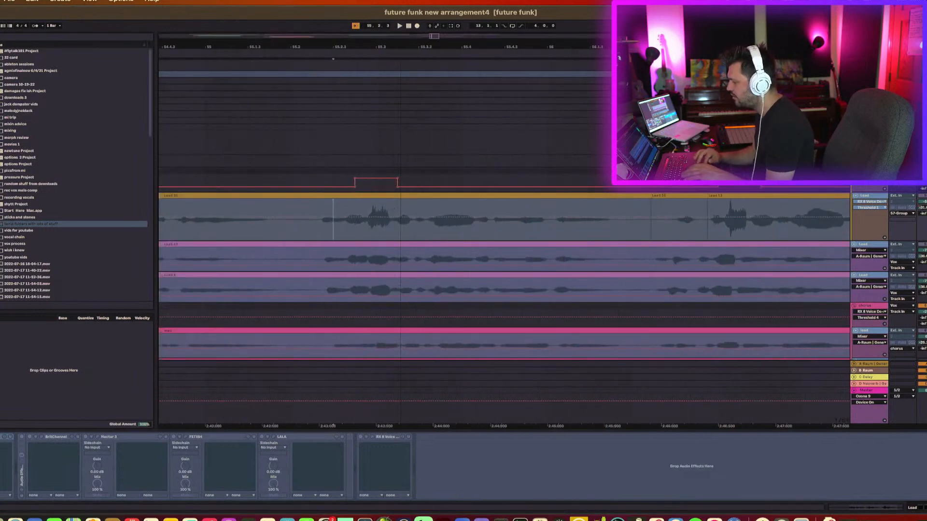
{"action": "key", "text": "space"}
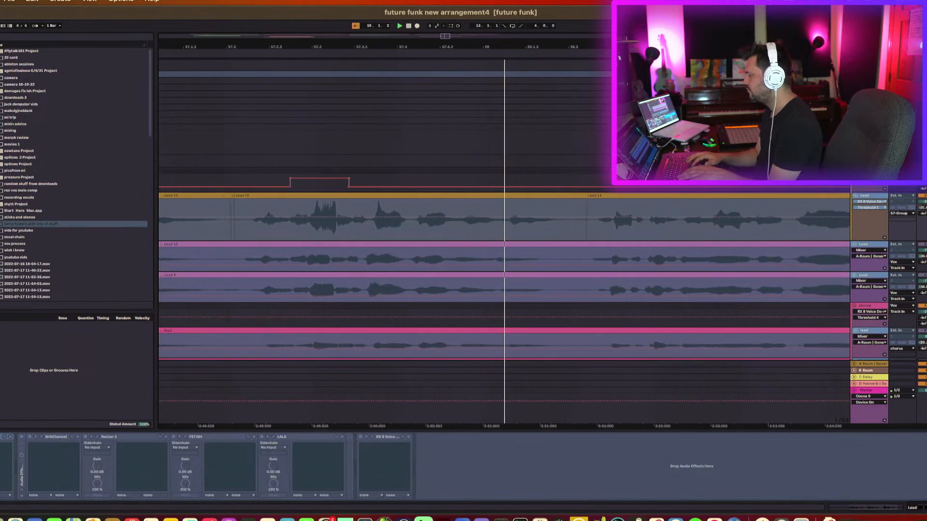
Zoom back out, place the playback position inside the lead vocal clip, and toggle playback to audition it.
{"action": "scroll", "coordinate": [504, 270], "scroll_direction": "down", "scroll_amount": 3}
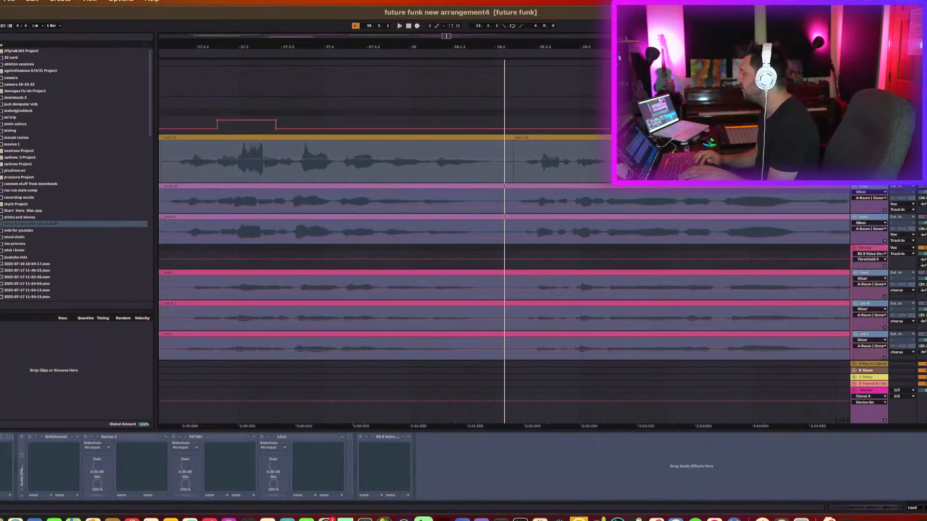
{"action": "left_click_drag", "start_coordinate": [711, 47], "coordinate": [711, 18]}
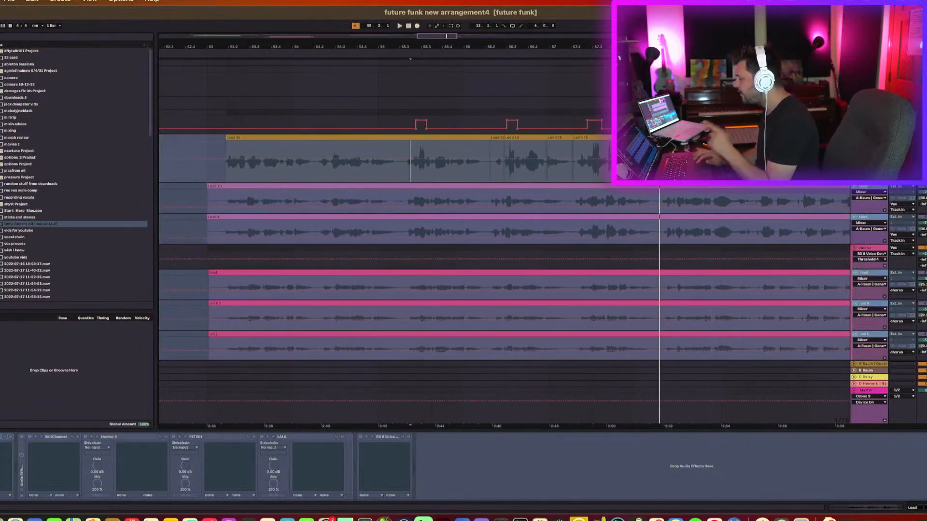
{"action": "left_click", "coordinate": [416, 164]}
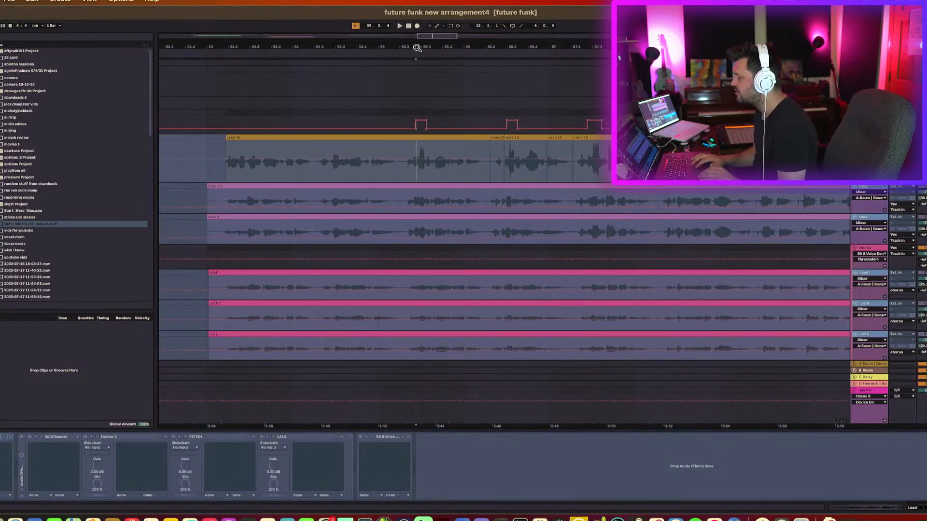
{"action": "key", "text": "space"}
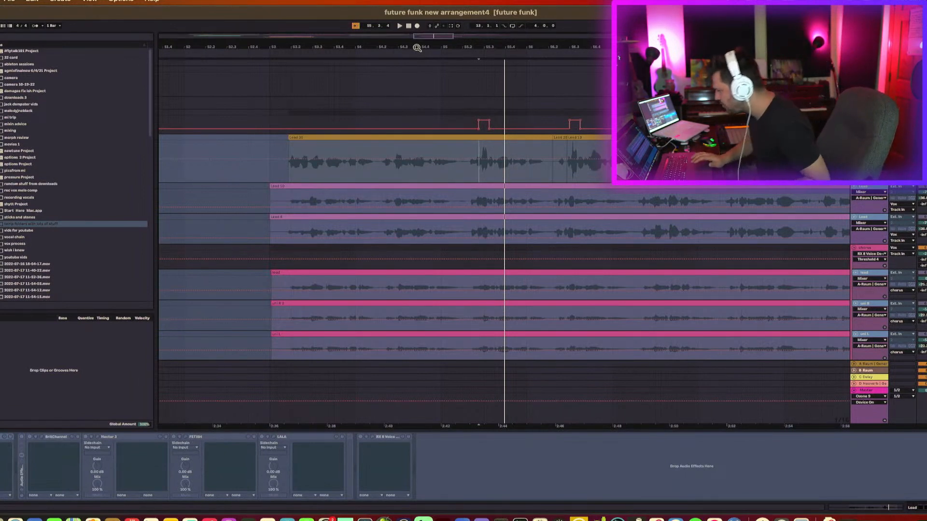
{"action": "key", "text": "space"}
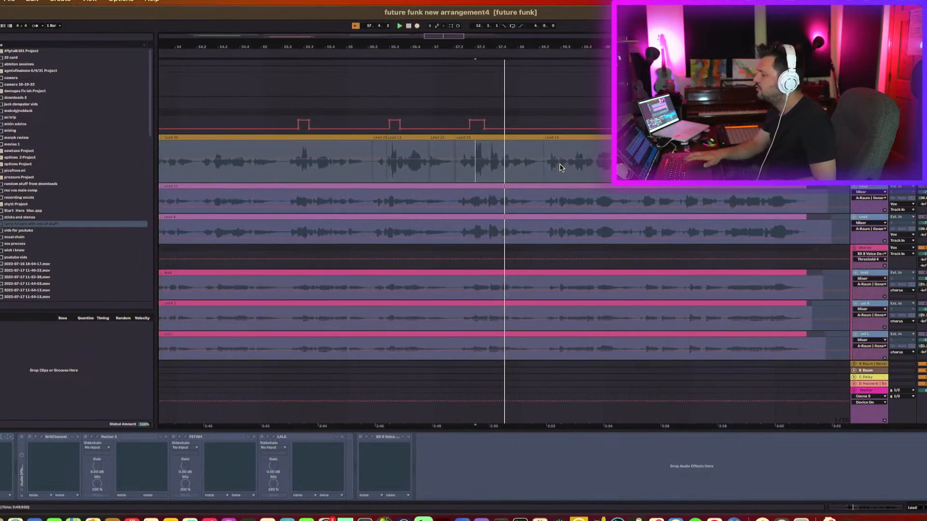
Scroll down to the backing vocal tracks and repeatedly toggle playback to audition the vocal stack.
{"action": "scroll", "coordinate": [545, 205], "scroll_direction": "down", "scroll_amount": 3}
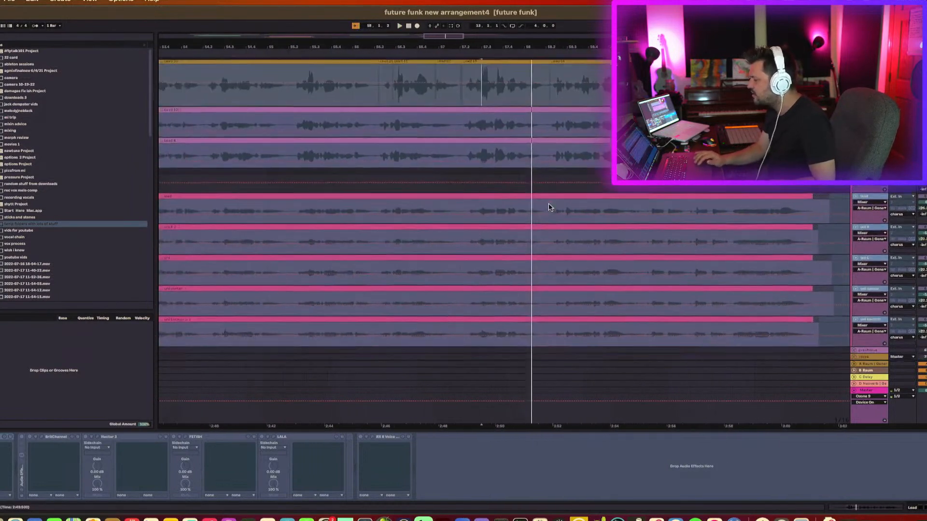
{"action": "scroll", "coordinate": [549, 208], "scroll_direction": "left", "scroll_amount": 1}
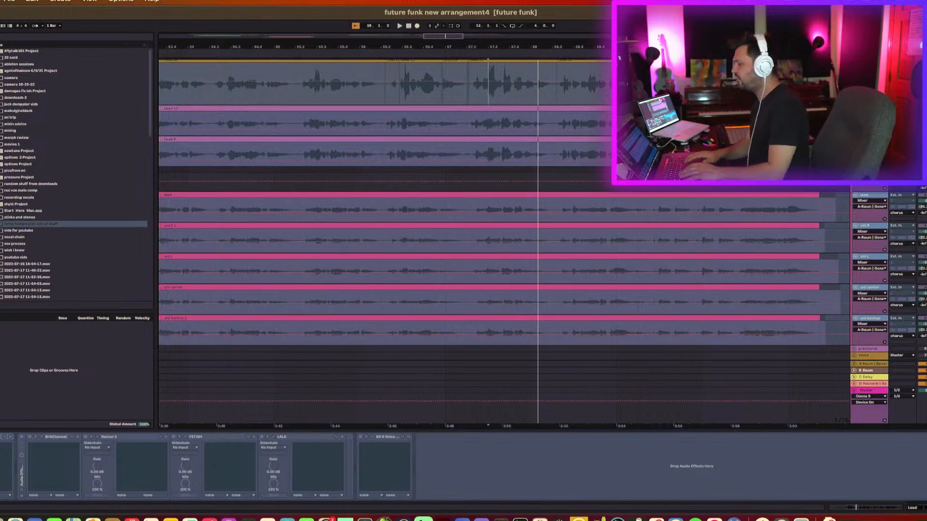
{"action": "scroll", "coordinate": [533, 119], "scroll_direction": "left", "scroll_amount": 5}
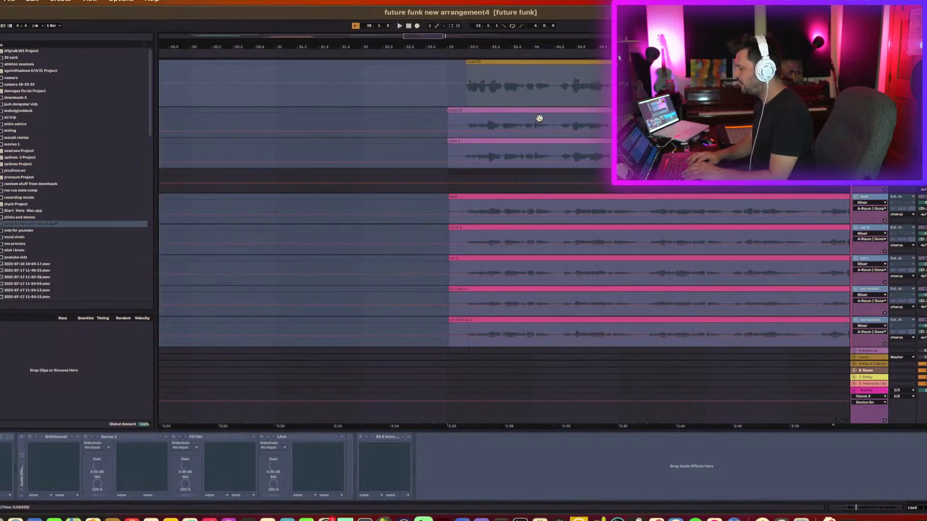
{"action": "key", "text": "space"}
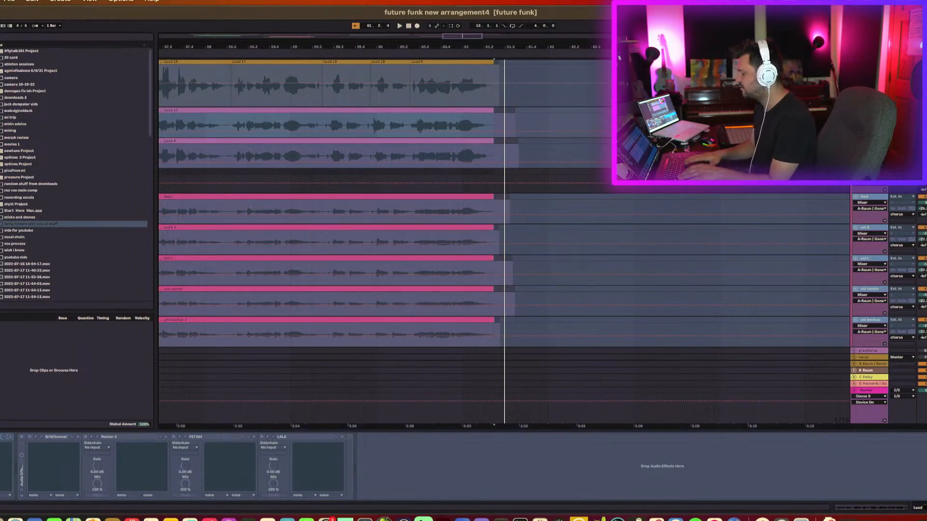
{"action": "key", "text": "space"}
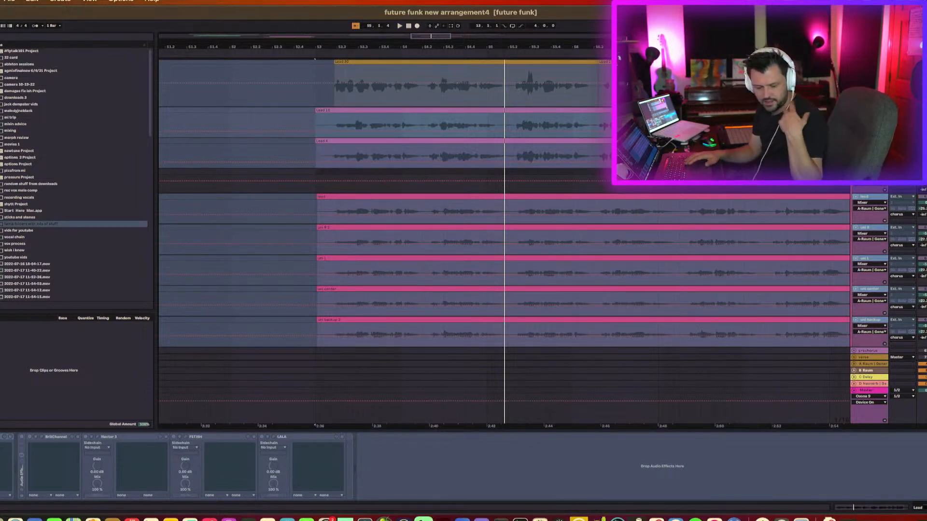
{"action": "key", "text": "space"}
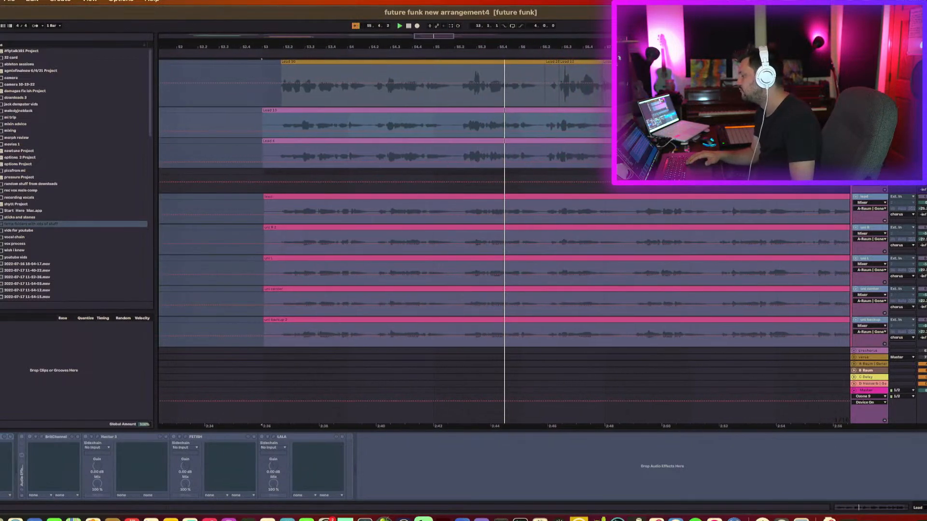
{"action": "key", "text": "space"}
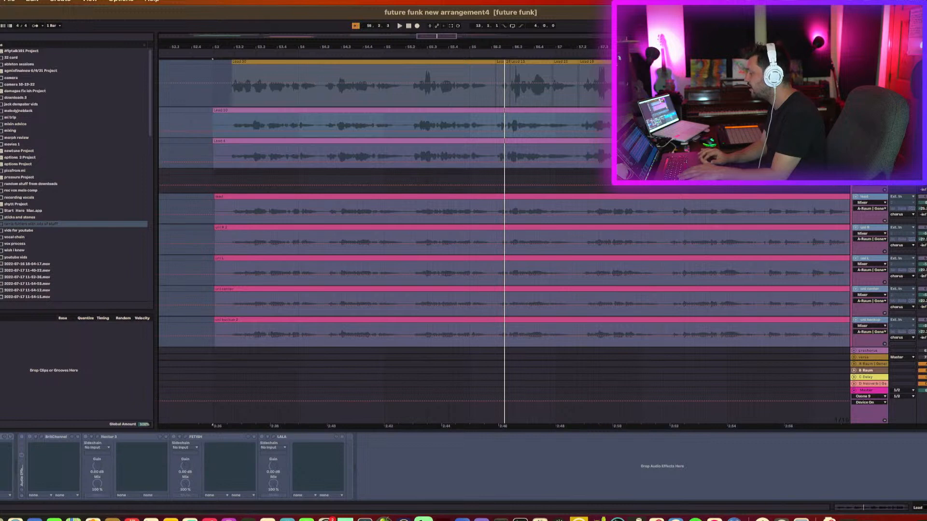
Select a vocal track to view its Neutron 4 device, resume playback, and scroll through the lower tracks.
{"action": "left_click", "coordinate": [869, 172]}
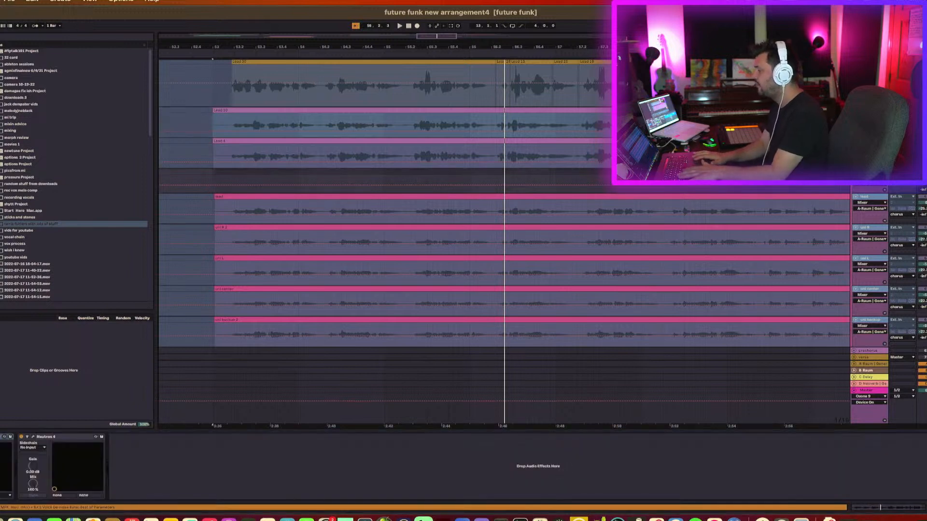
{"action": "key", "text": "space"}
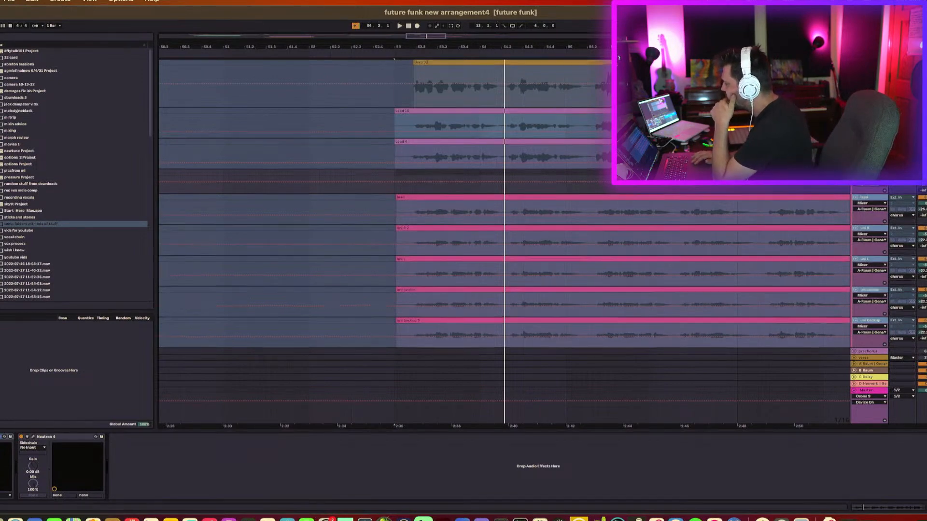
{"action": "scroll", "coordinate": [505, 207], "scroll_direction": "up", "scroll_amount": 5}
{"action": "scroll", "coordinate": [645, 145], "scroll_direction": "down", "scroll_amount": 5}
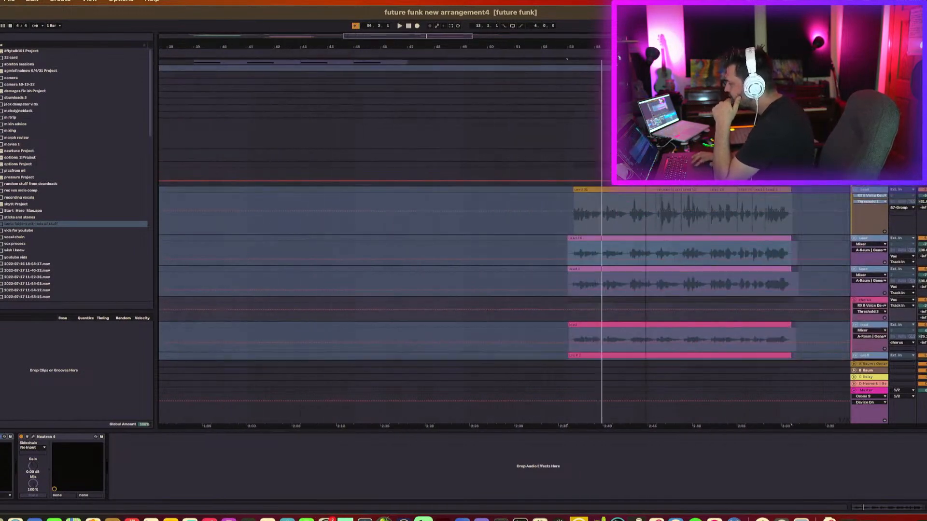
{"action": "scroll", "coordinate": [645, 144], "scroll_direction": "up", "scroll_amount": 2}
{"action": "scroll", "coordinate": [897, 219], "scroll_direction": "down", "scroll_amount": 4}
{"action": "scroll", "coordinate": [896, 218], "scroll_direction": "down", "scroll_amount": 5}
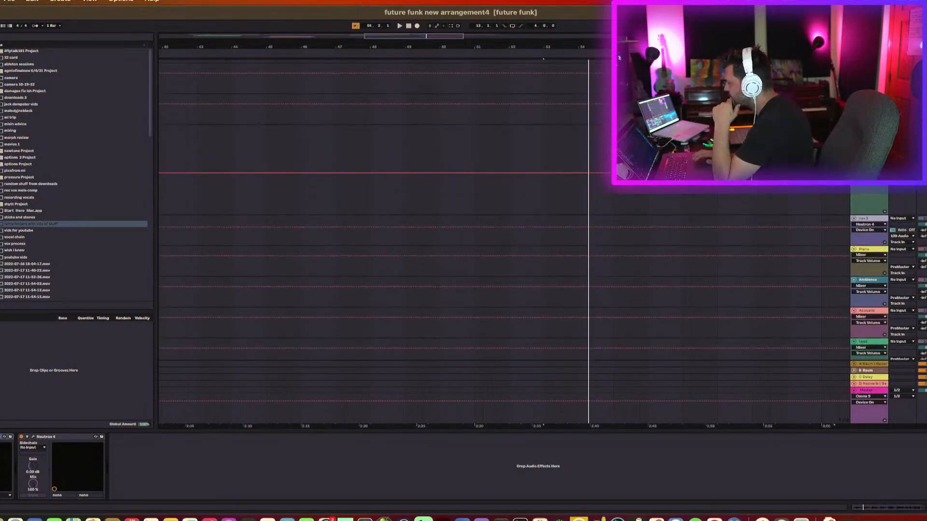
Stop playback, scroll to the vocal tracks, and undo the two most recent edits.
{"action": "key", "text": "space"}
{"action": "scroll", "coordinate": [504, 222], "scroll_direction": "up", "scroll_amount": 10}
{"action": "scroll", "coordinate": [842, 248], "scroll_direction": "up", "scroll_amount": 8}
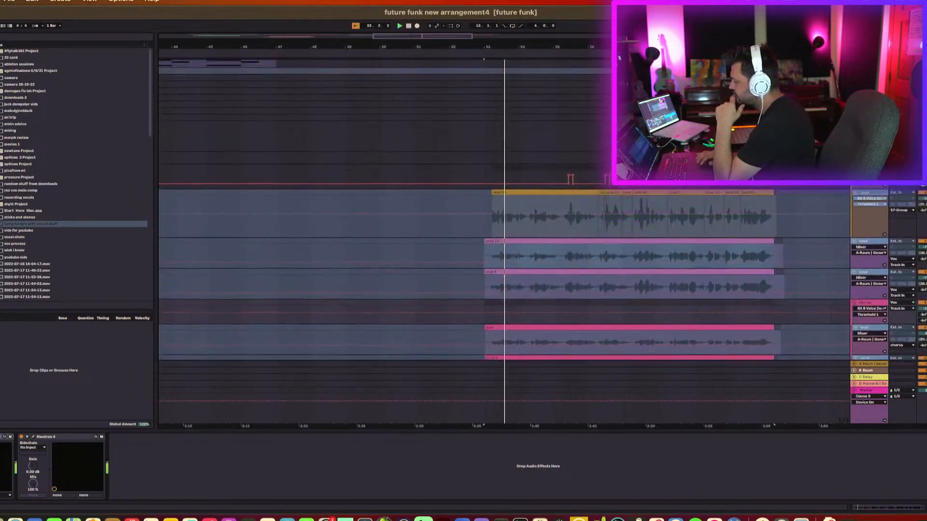
{"action": "scroll", "coordinate": [841, 244], "scroll_direction": "down", "scroll_amount": 4}
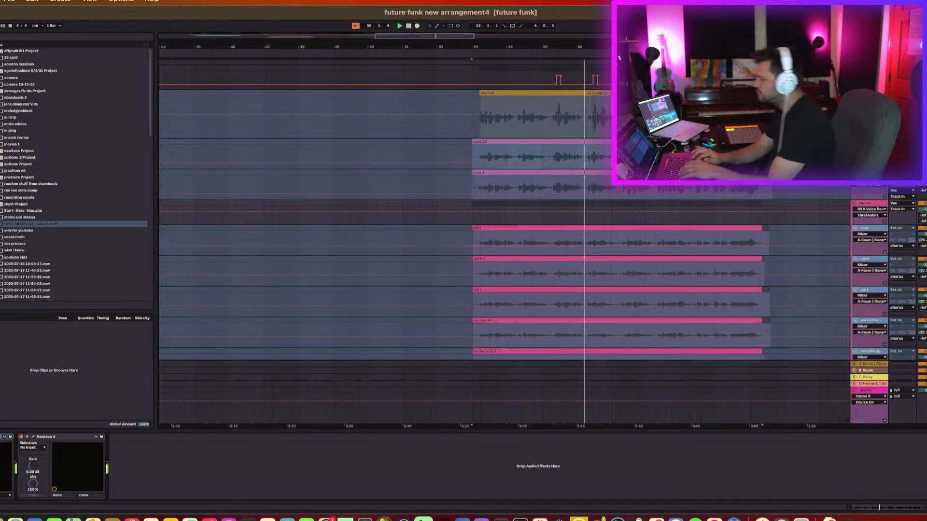
{"action": "key", "text": "super+z"}
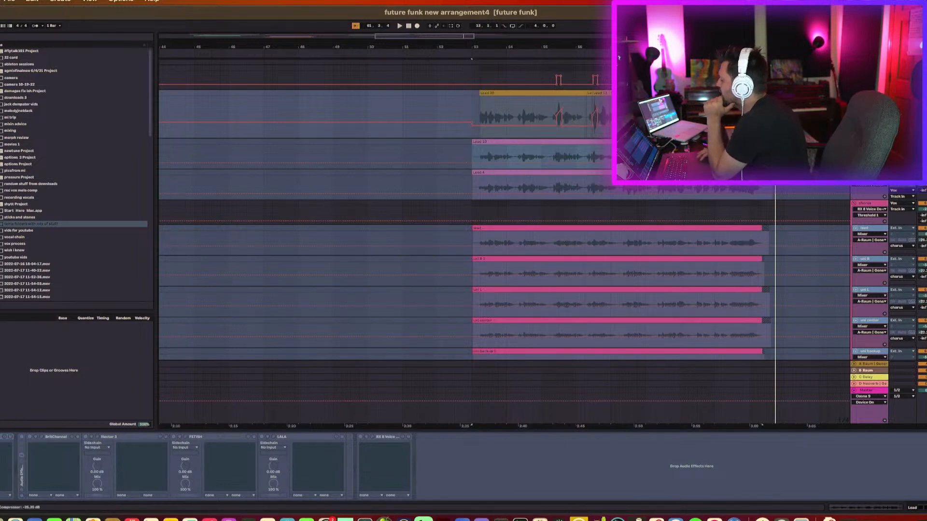
{"action": "key", "text": "super+z"}
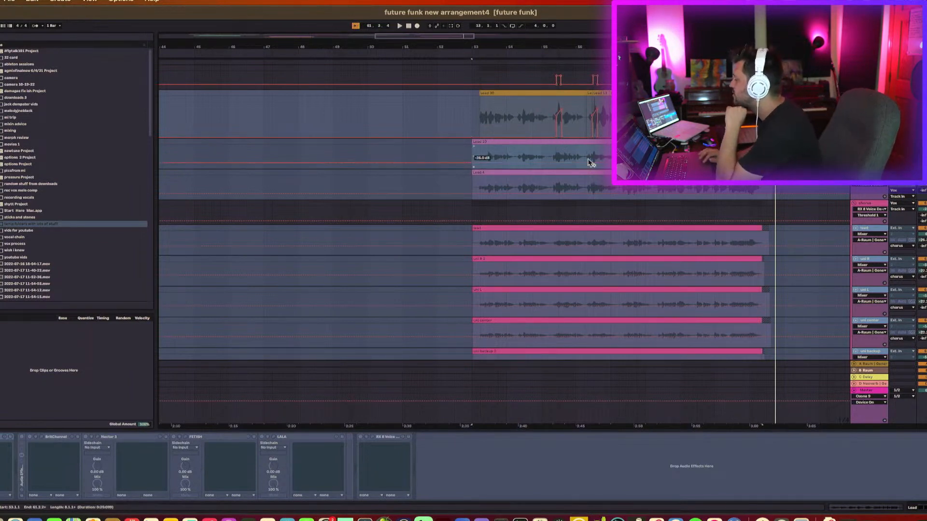
Zoom out to the early part of the arrangement, select the pink synth clip to view its Auto Pan device, and start playback.
{"action": "left_click", "coordinate": [552, 153]}
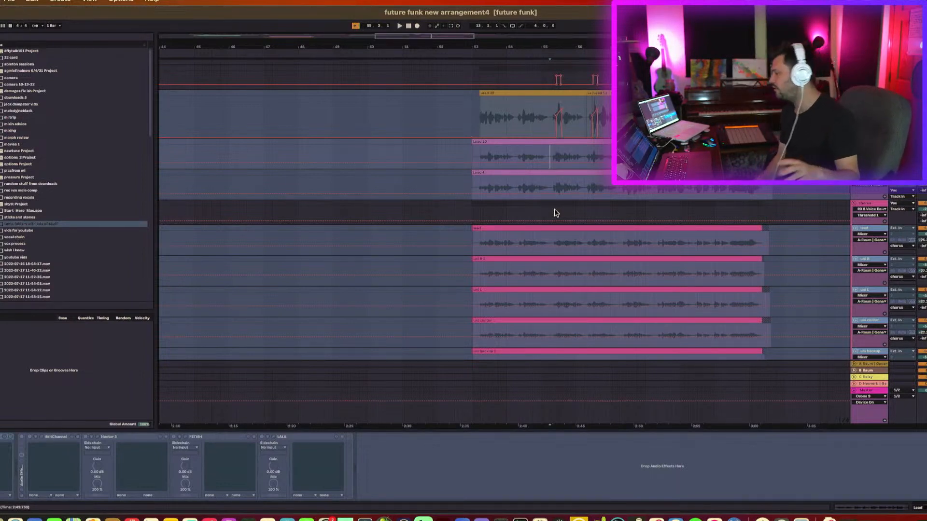
{"action": "scroll", "coordinate": [555, 212], "scroll_direction": "up", "scroll_amount": 3}
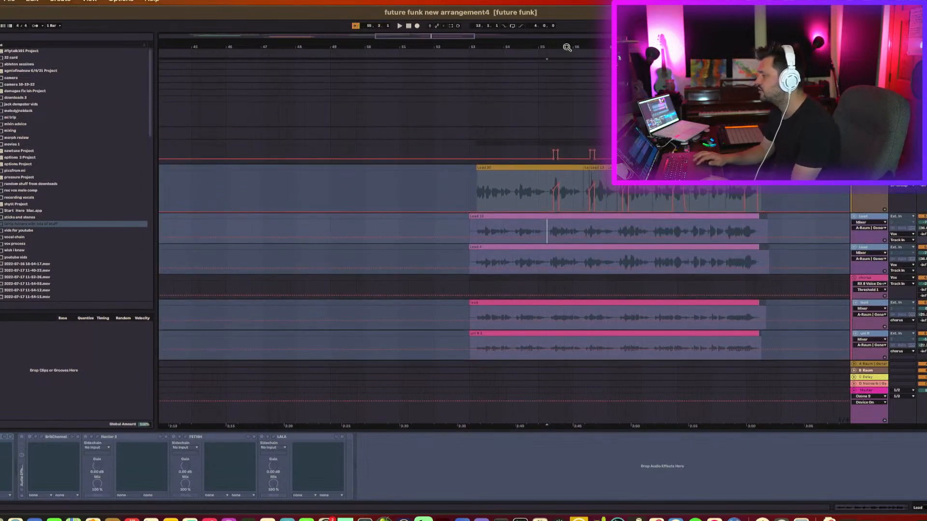
{"action": "left_click_drag", "start_coordinate": [567, 47], "coordinate": [569, 17]}
{"action": "scroll", "coordinate": [574, 145], "scroll_direction": "up", "scroll_amount": 12}
{"action": "scroll", "coordinate": [574, 145], "scroll_direction": "left", "scroll_amount": 5}
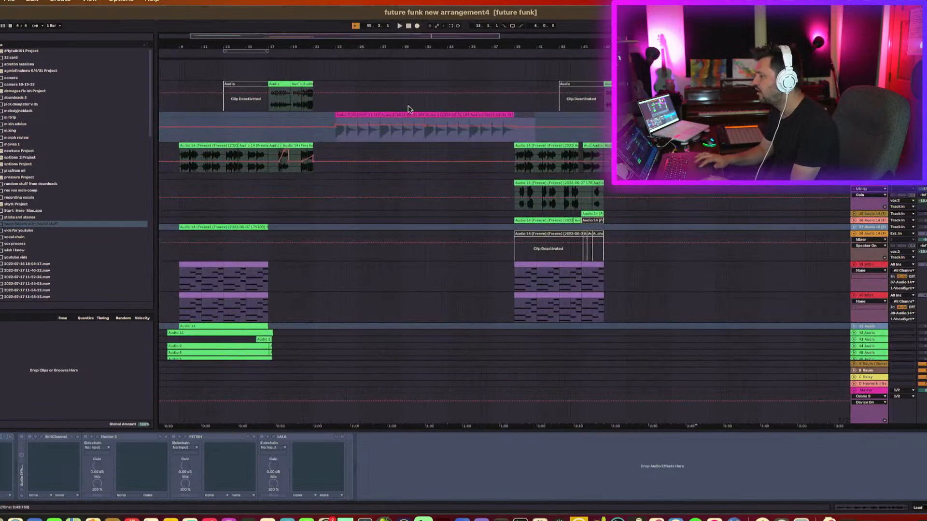
{"action": "left_click", "coordinate": [351, 115]}
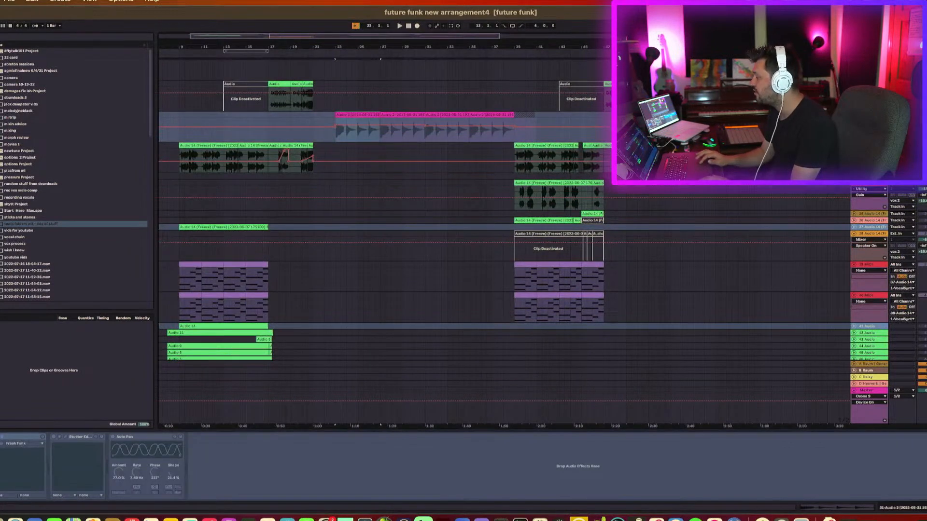
{"action": "scroll", "coordinate": [386, 232], "scroll_direction": "left", "scroll_amount": 3}
{"action": "key", "text": "space"}
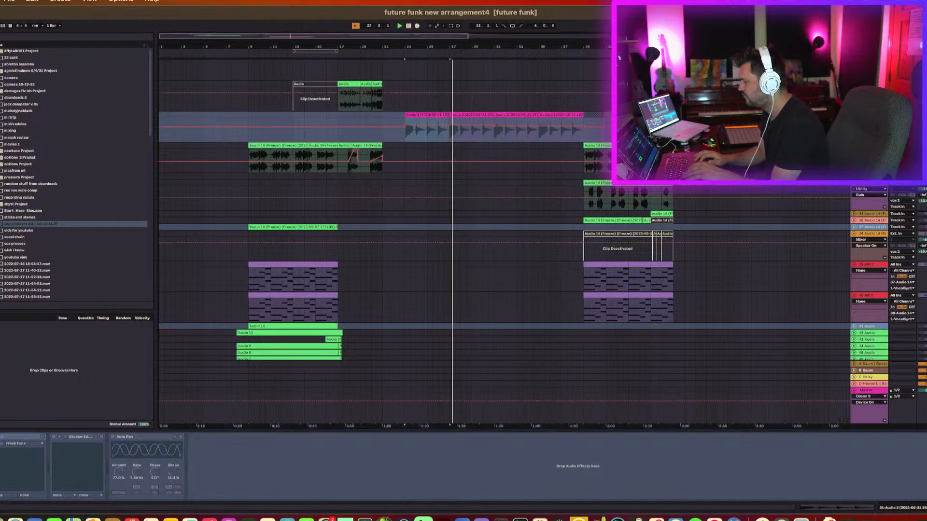
Scroll up through the drum tracks, select the kick clip to view its Limiter device, and toggle playback.
{"action": "left_click", "coordinate": [480, 140]}
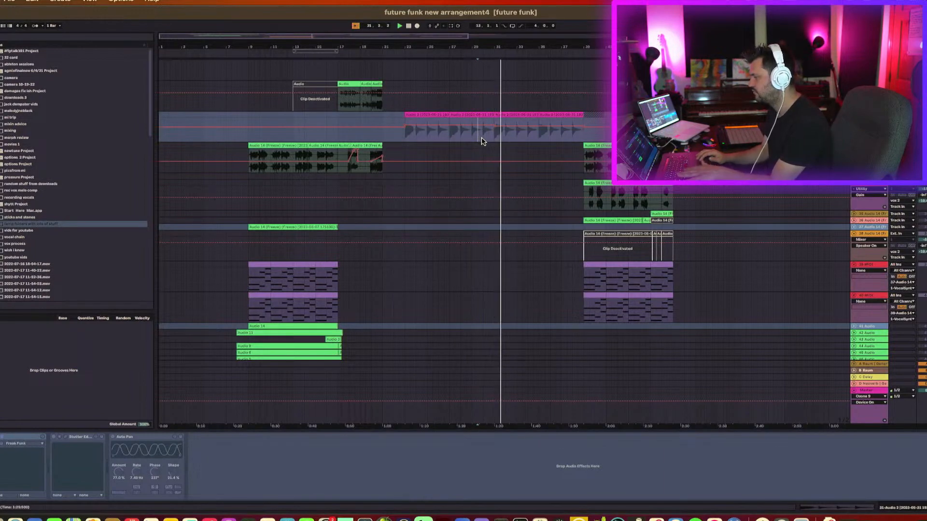
{"action": "scroll", "coordinate": [481, 140], "scroll_direction": "up", "scroll_amount": 10}
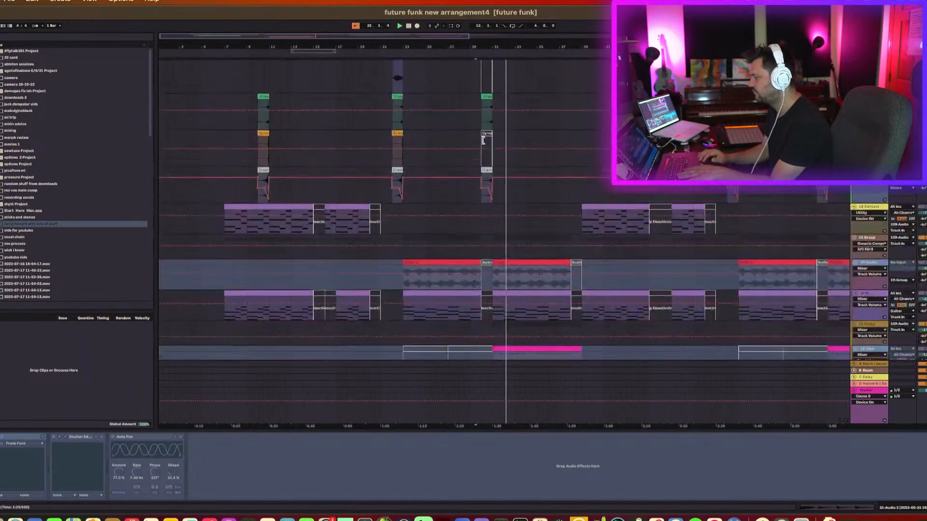
{"action": "scroll", "coordinate": [481, 140], "scroll_direction": "up", "scroll_amount": 8}
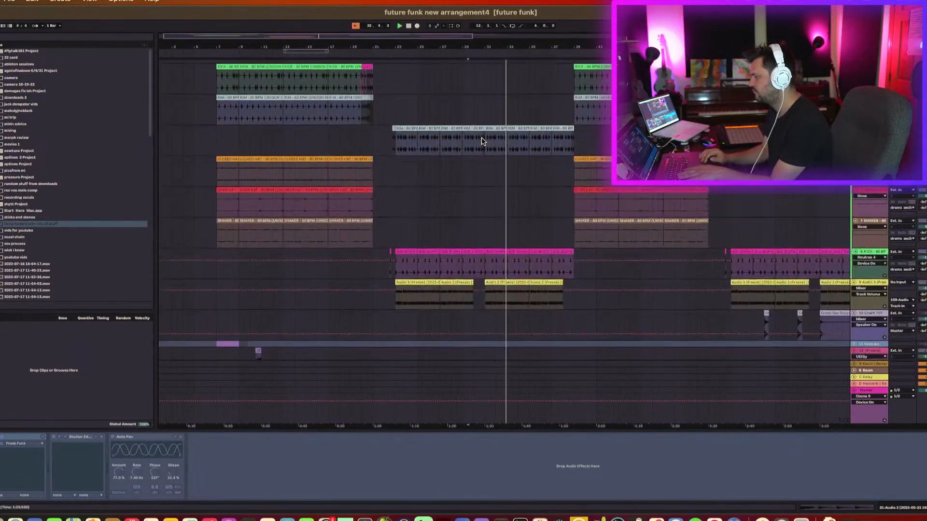
{"action": "scroll", "coordinate": [481, 142], "scroll_direction": "down", "scroll_amount": 5}
{"action": "scroll", "coordinate": [480, 141], "scroll_direction": "up", "scroll_amount": 2}
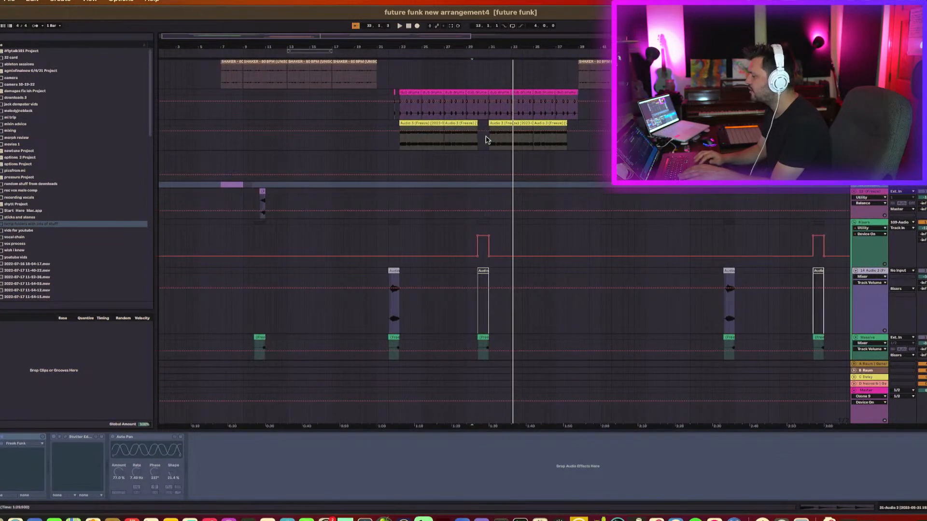
{"action": "left_click", "coordinate": [404, 102]}
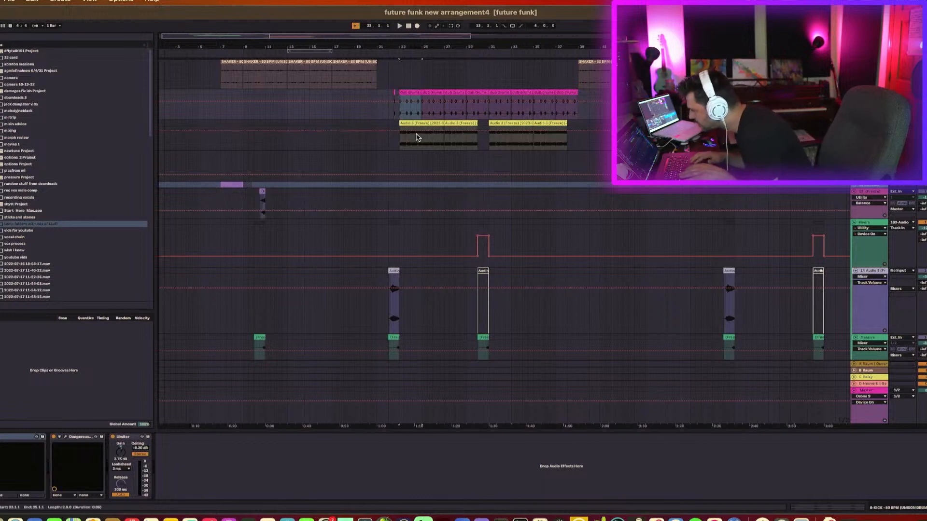
{"action": "key", "text": "space"}
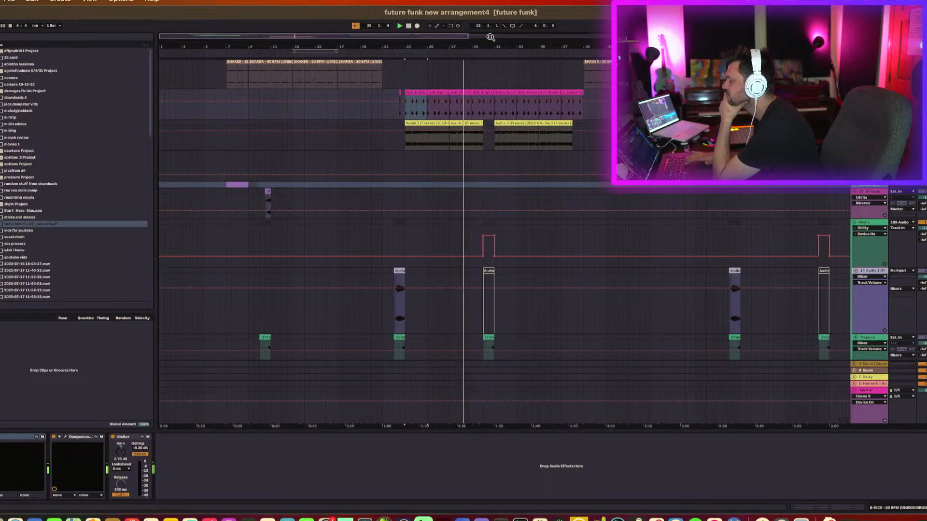
Zoom deep into the start of the yellow Audio 3 clip and select that clip.
{"action": "left_click_drag", "start_coordinate": [412, 47], "coordinate": [412, 145]}
{"action": "left_click_drag", "start_coordinate": [414, 47], "coordinate": [413, 24]}
{"action": "left_click_drag", "start_coordinate": [535, 145], "coordinate": [567, 152]}
{"action": "left_click", "coordinate": [567, 114]}
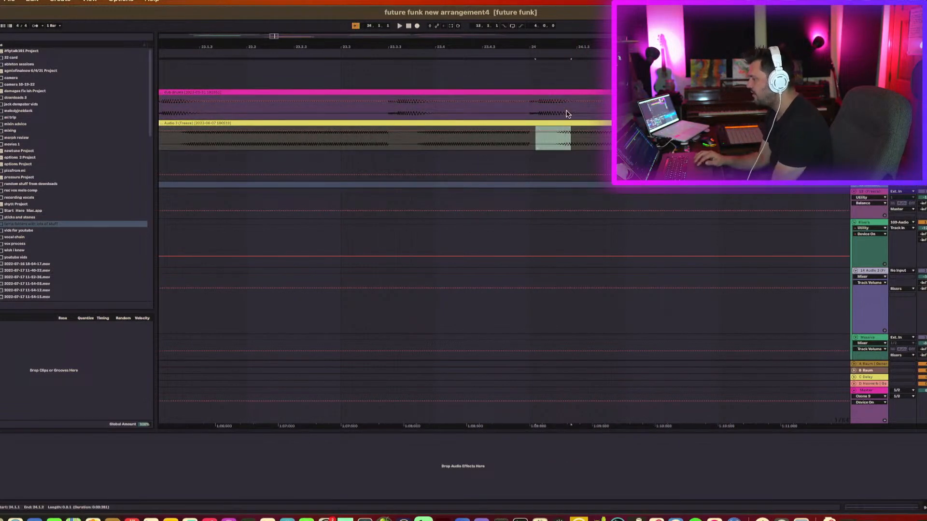
{"action": "scroll", "coordinate": [415, 146], "scroll_direction": "left", "scroll_amount": 5}
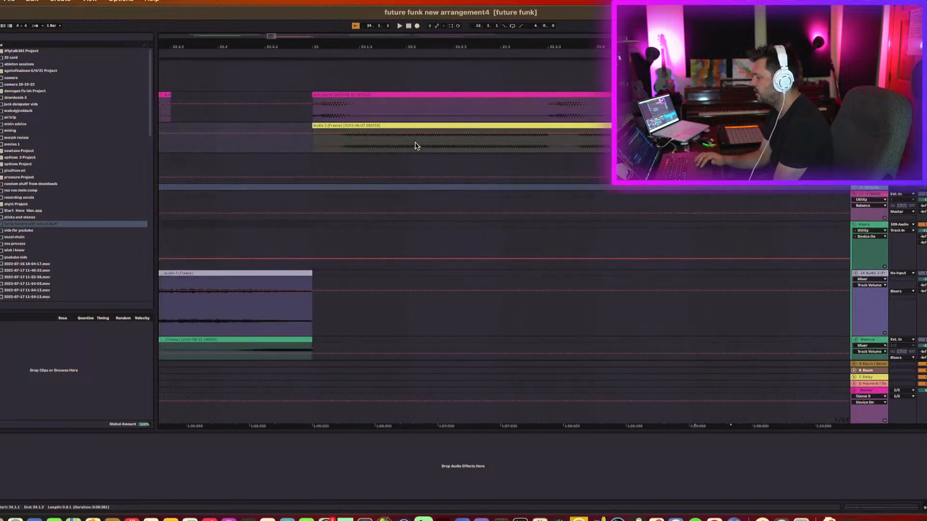
{"action": "left_click", "coordinate": [321, 152]}
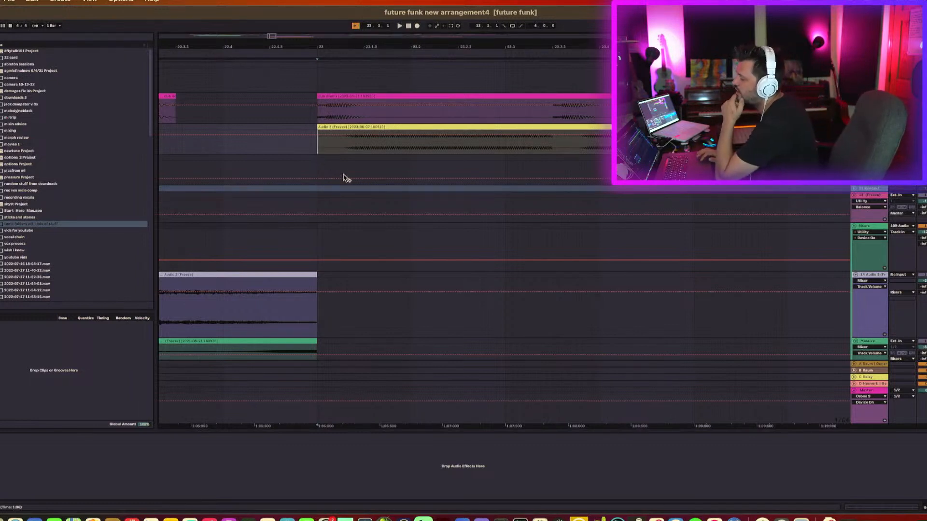
{"action": "left_click", "coordinate": [371, 126]}
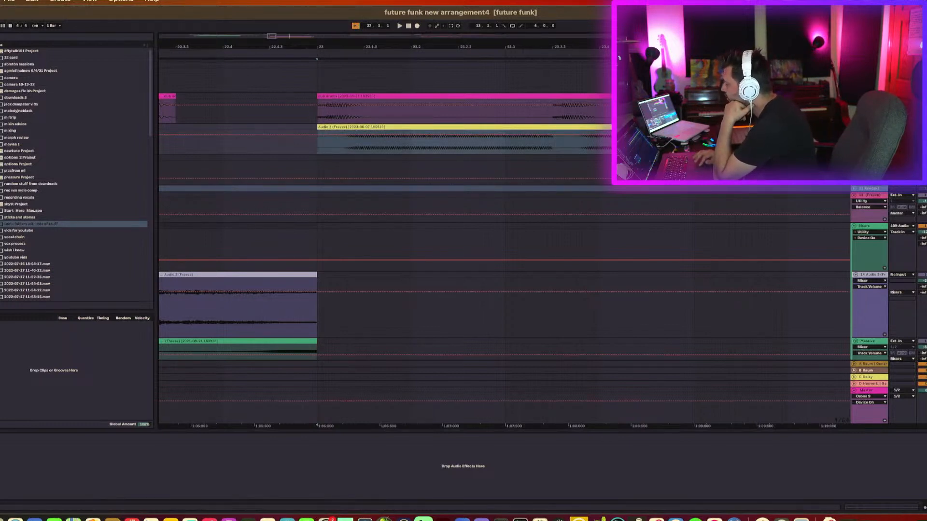
Increase the Audio 3 track's height and zoom in and back out to inspect its waveform.
{"action": "left_click_drag", "start_coordinate": [855, 154], "coordinate": [856, 261]}
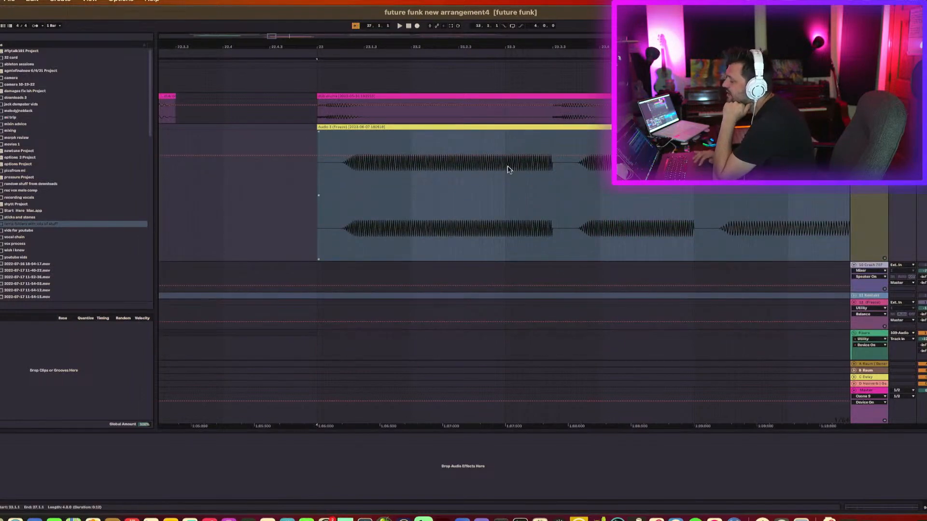
{"action": "mouse_move", "coordinate": [386, 48]}
{"action": "left_mouse_down"}
{"action": "mouse_move", "coordinate": [386, 112]}
{"action": "mouse_move", "coordinate": [387, 72]}
{"action": "left_mouse_up"}
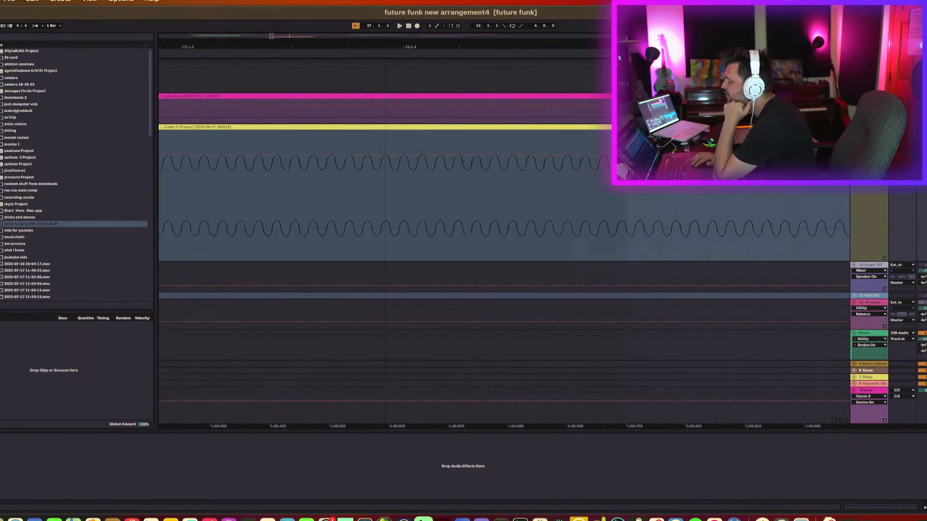
{"action": "left_click_drag", "start_coordinate": [386, 50], "coordinate": [387, 22]}
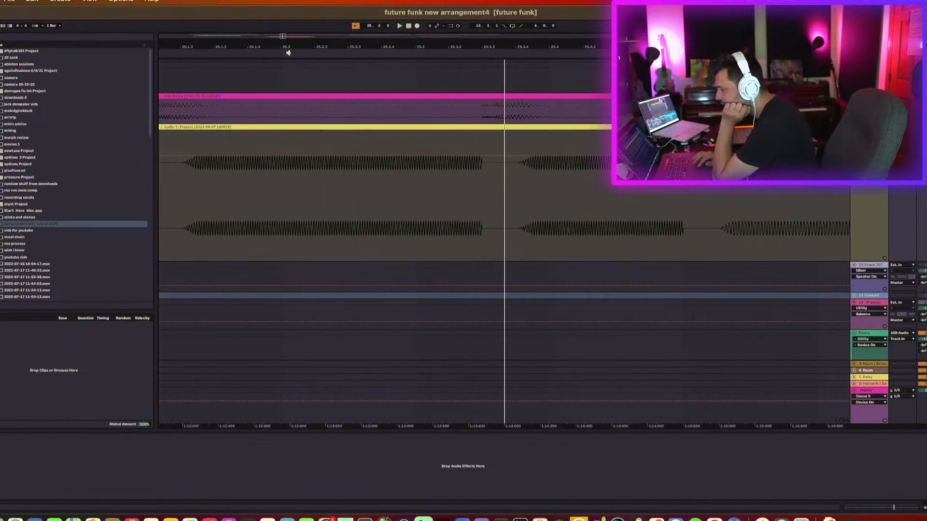
{"action": "left_click_drag", "start_coordinate": [330, 48], "coordinate": [266, 51]}
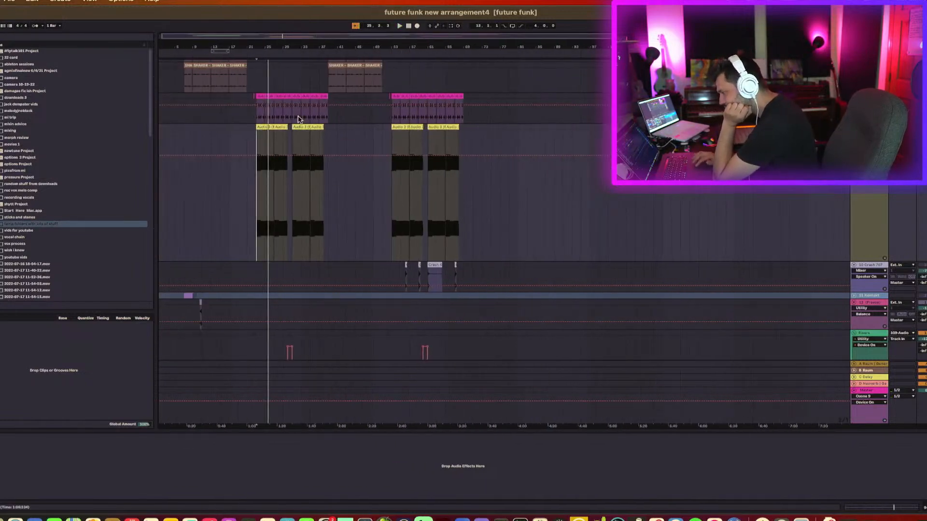
Scroll through the lower tracks and select the guitar and group tracks to view their device chains.
{"action": "scroll", "coordinate": [426, 235], "scroll_direction": "down", "scroll_amount": 3}
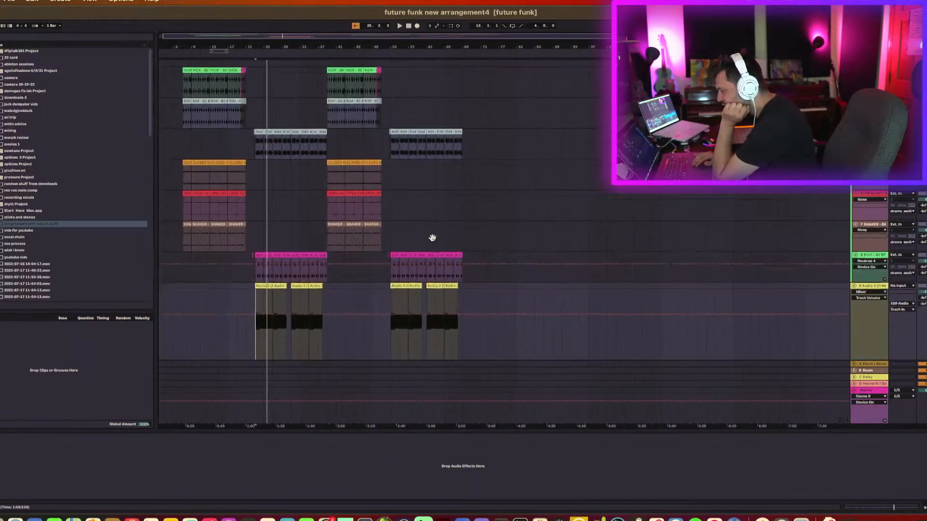
{"action": "scroll", "coordinate": [426, 235], "scroll_direction": "down", "scroll_amount": 15}
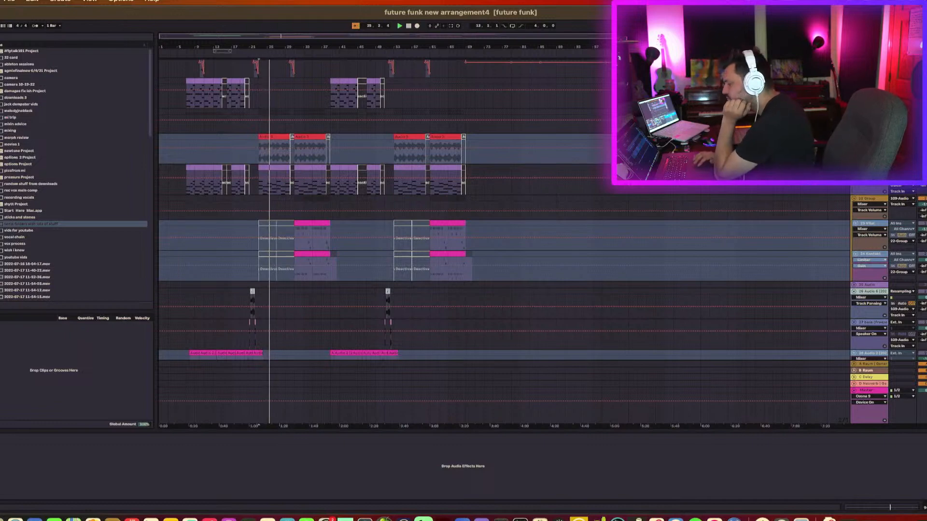
{"action": "scroll", "coordinate": [502, 242], "scroll_direction": "up", "scroll_amount": 10}
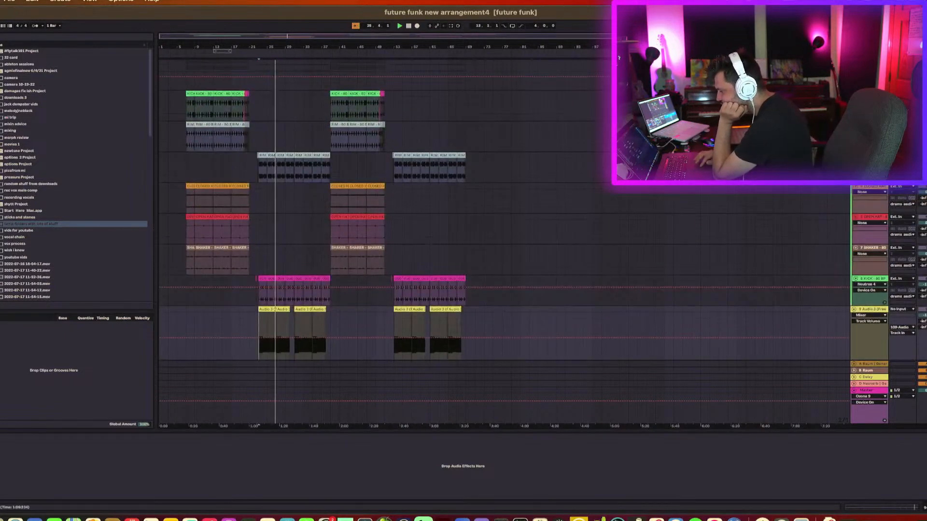
{"action": "scroll", "coordinate": [864, 214], "scroll_direction": "down", "scroll_amount": 8}
{"action": "scroll", "coordinate": [864, 214], "scroll_direction": "down", "scroll_amount": 5}
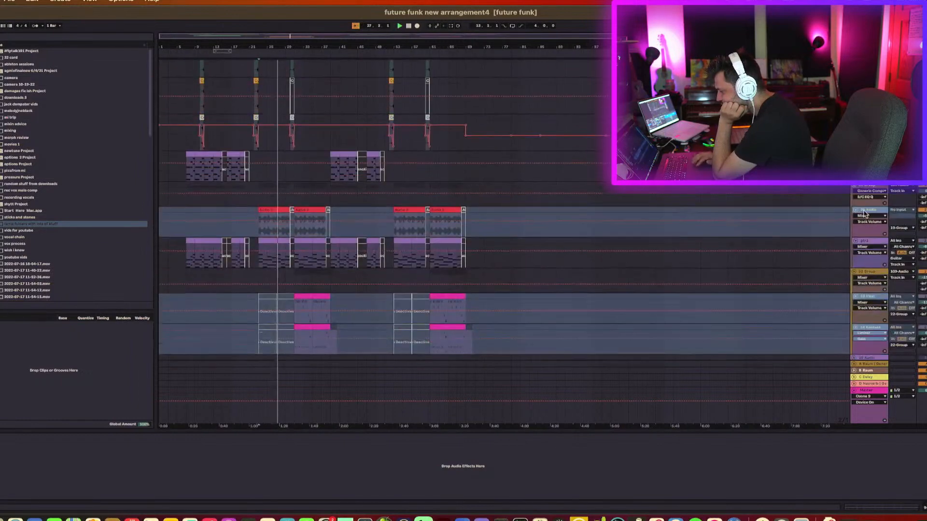
{"action": "left_click", "coordinate": [874, 246]}
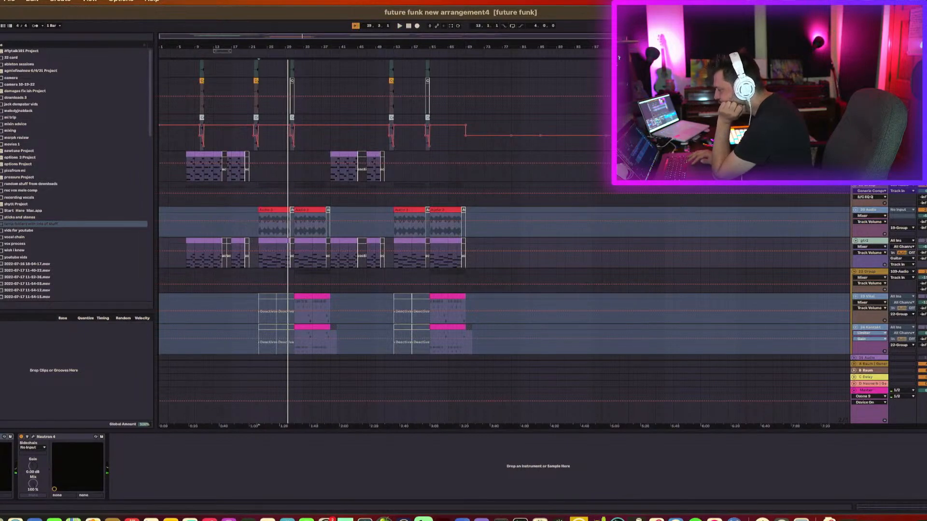
{"action": "left_click", "coordinate": [879, 191]}
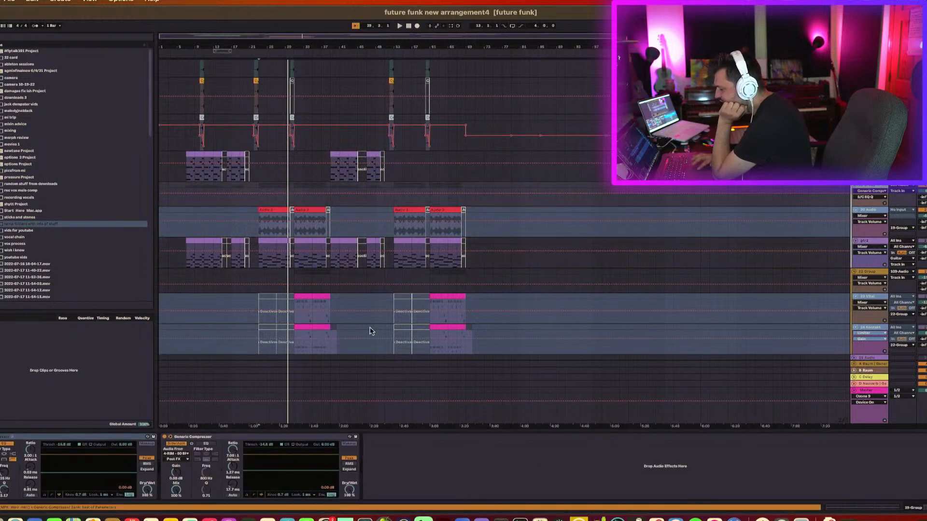
Place the playback position at the start of the red guitar clips and inspect the Generic Compressor device.
{"action": "left_click", "coordinate": [281, 210]}
{"action": "left_click", "coordinate": [264, 194]}
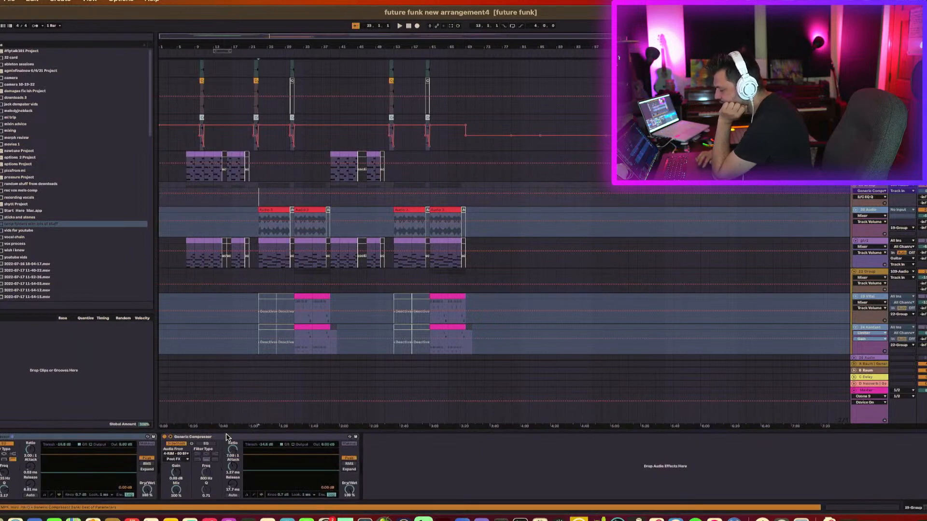
{"action": "left_click", "coordinate": [226, 436]}
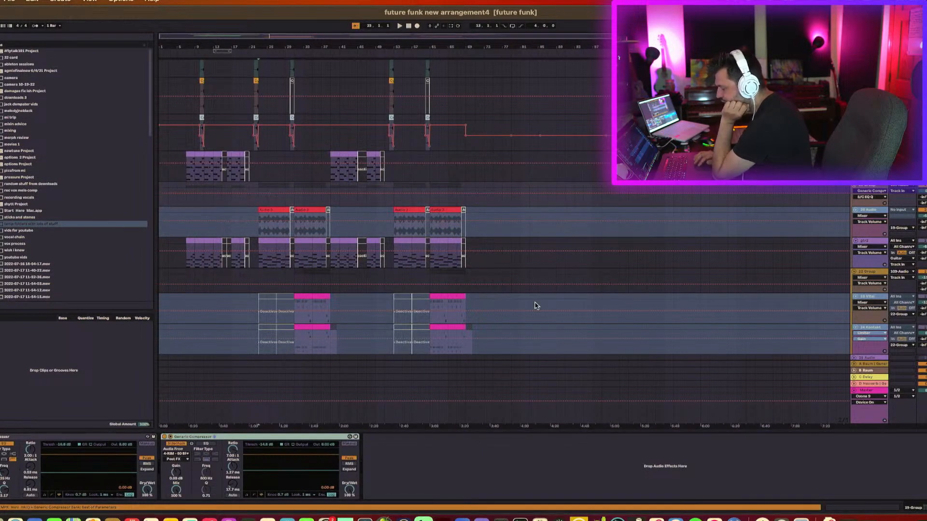
Select the guitar track with Neutron 4, place the position in its MIDI clip, and toggle playback to audition it.
{"action": "left_click", "coordinate": [871, 241]}
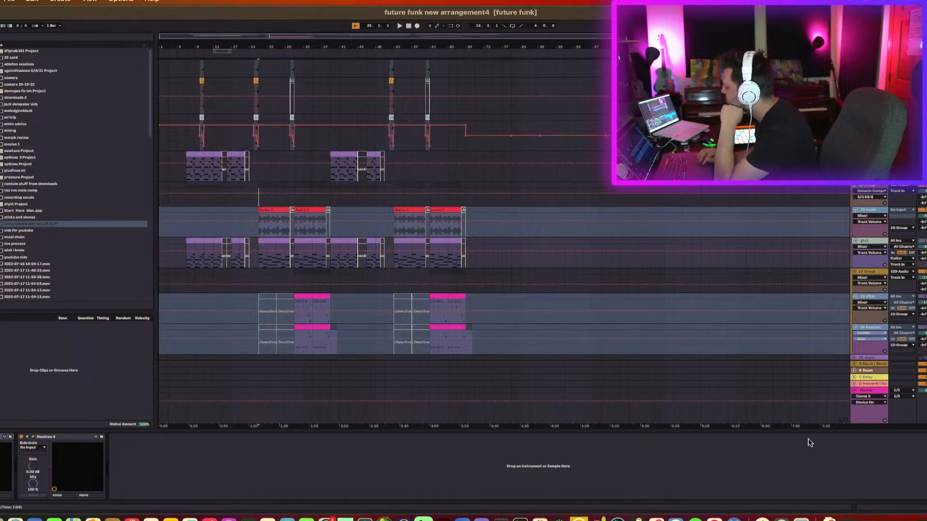
{"action": "left_click", "coordinate": [271, 250]}
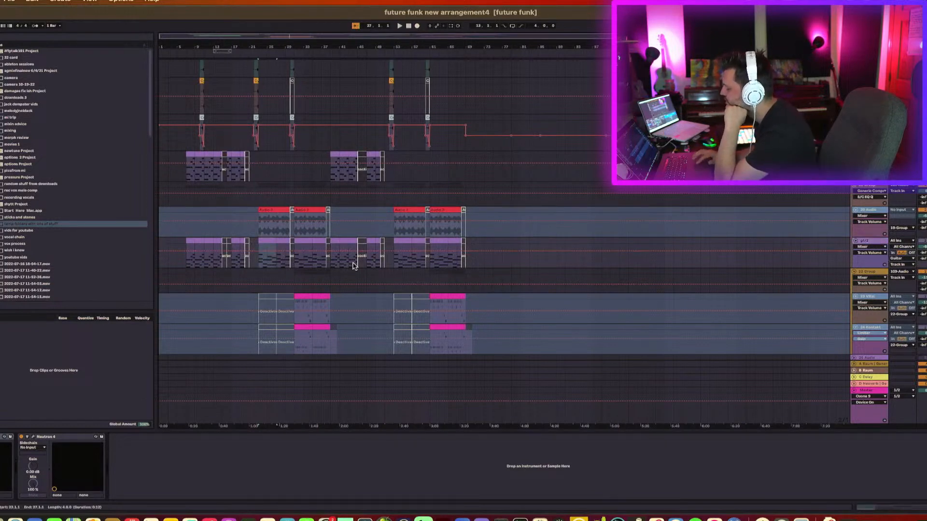
{"action": "key", "text": "space"}
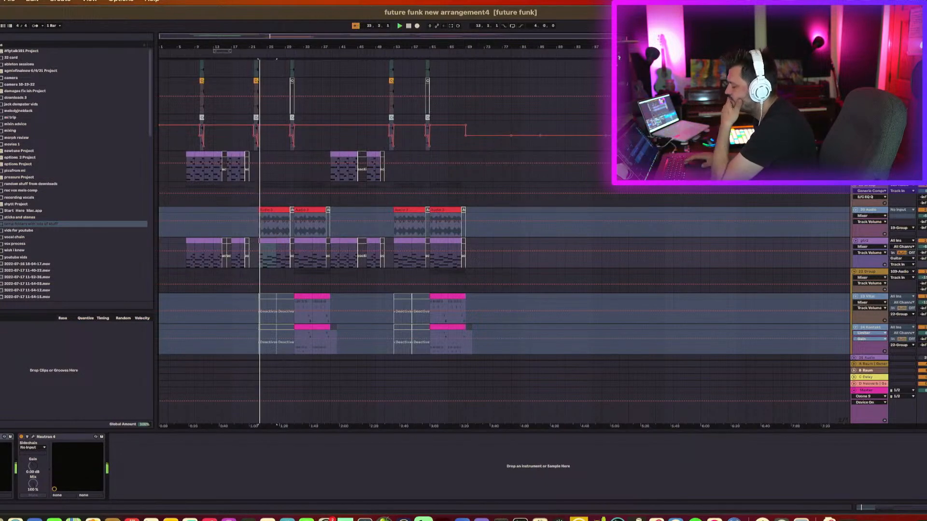
{"action": "key", "text": "space"}
{"action": "scroll", "coordinate": [504, 213], "scroll_direction": "up", "scroll_amount": 10}
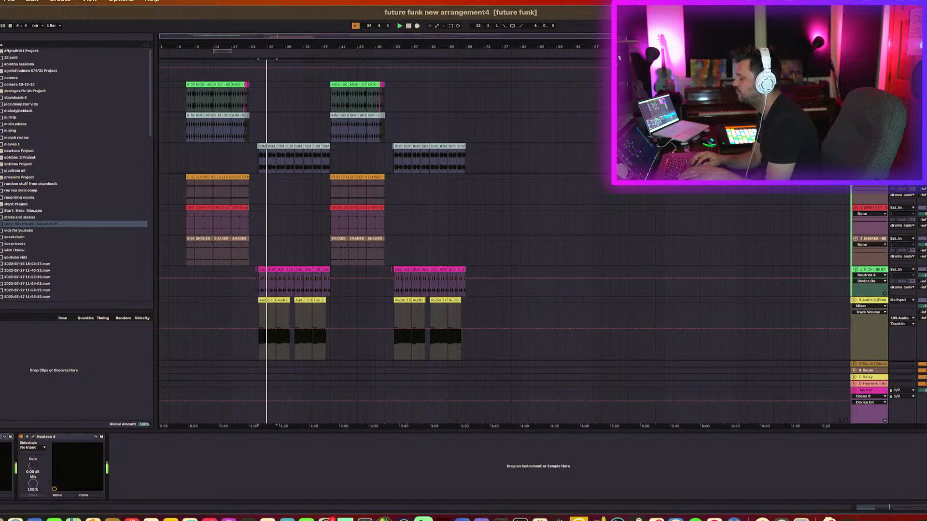
Scroll through the automation lanes and select the Master track to view its device chain.
{"action": "scroll", "coordinate": [505, 242], "scroll_direction": "down", "scroll_amount": 15}
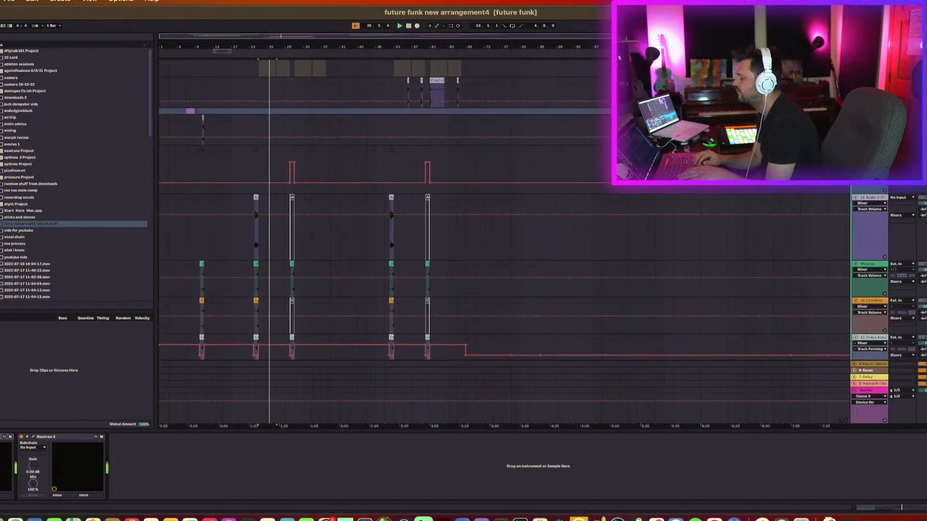
{"action": "scroll", "coordinate": [504, 242], "scroll_direction": "down", "scroll_amount": 10}
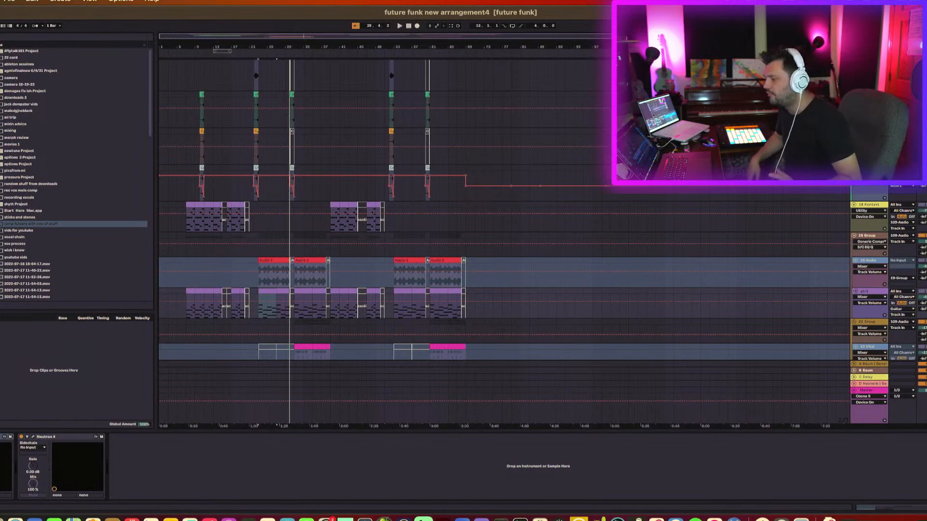
{"action": "scroll", "coordinate": [548, 277], "scroll_direction": "up", "scroll_amount": 10}
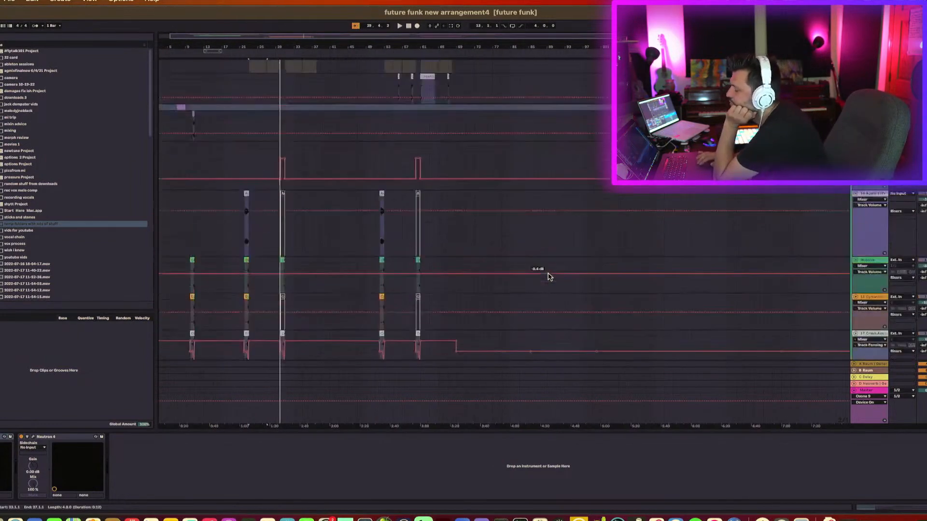
{"action": "left_click", "coordinate": [263, 159]}
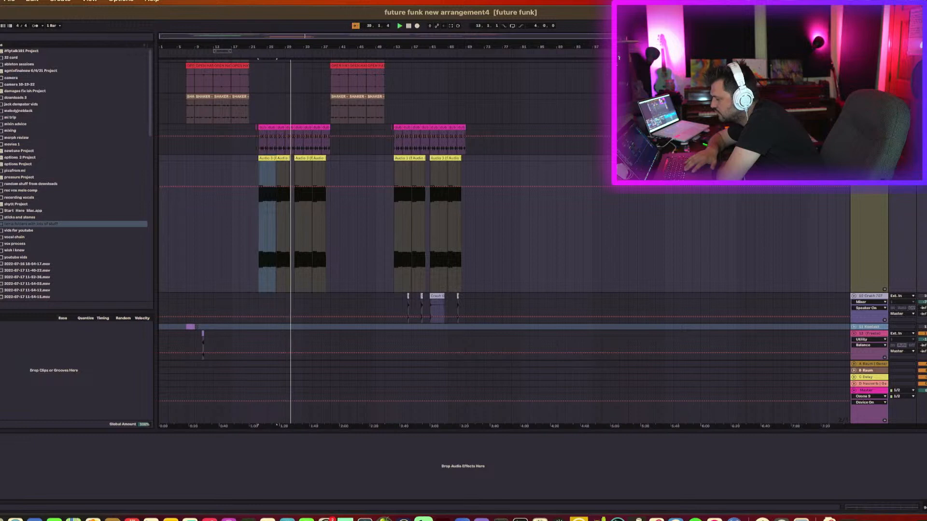
{"action": "left_click", "coordinate": [878, 392]}
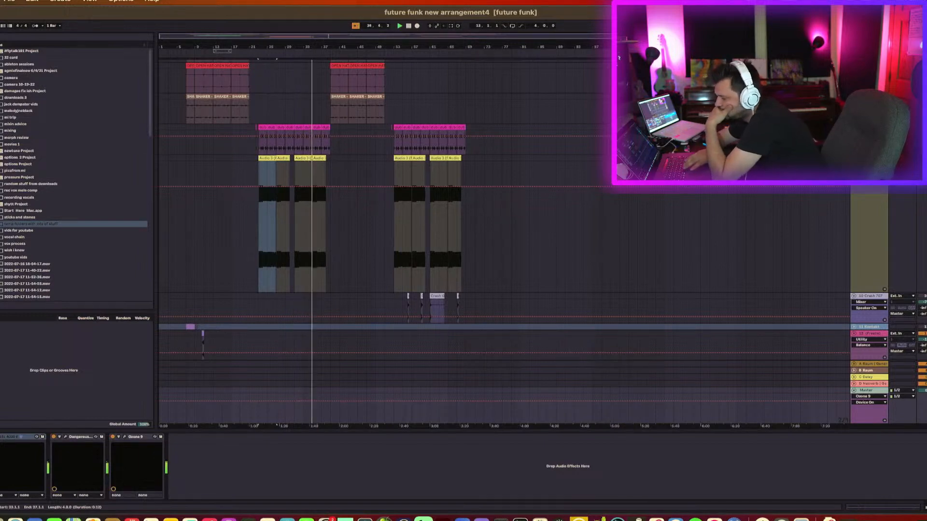
Select the Risers track, zoom into the opening riser hits, and start playback to audition them.
{"action": "scroll", "coordinate": [504, 241], "scroll_direction": "down", "scroll_amount": 8}
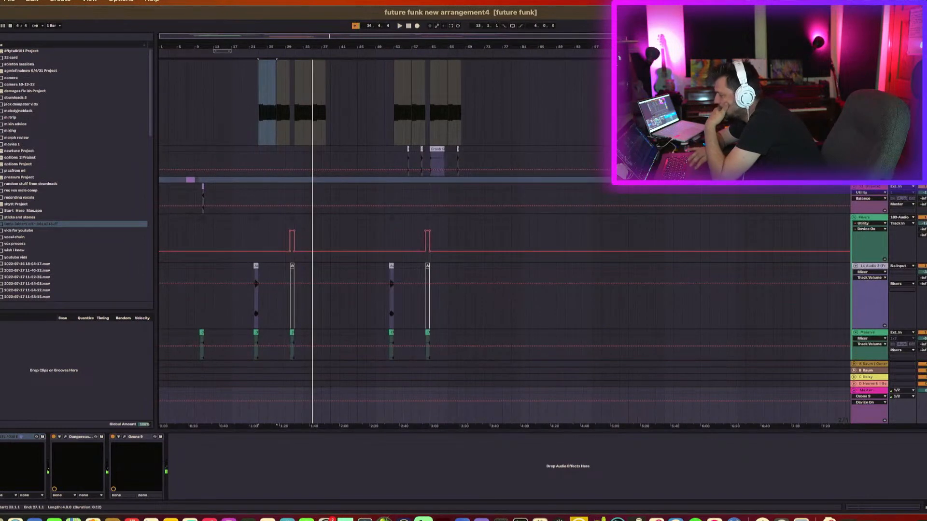
{"action": "scroll", "coordinate": [505, 255], "scroll_direction": "down", "scroll_amount": 2}
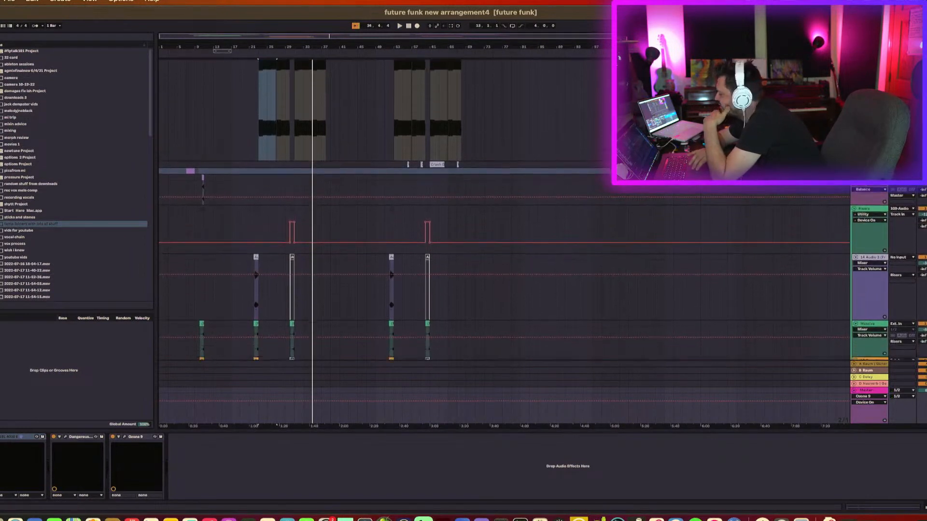
{"action": "left_click", "coordinate": [202, 132]}
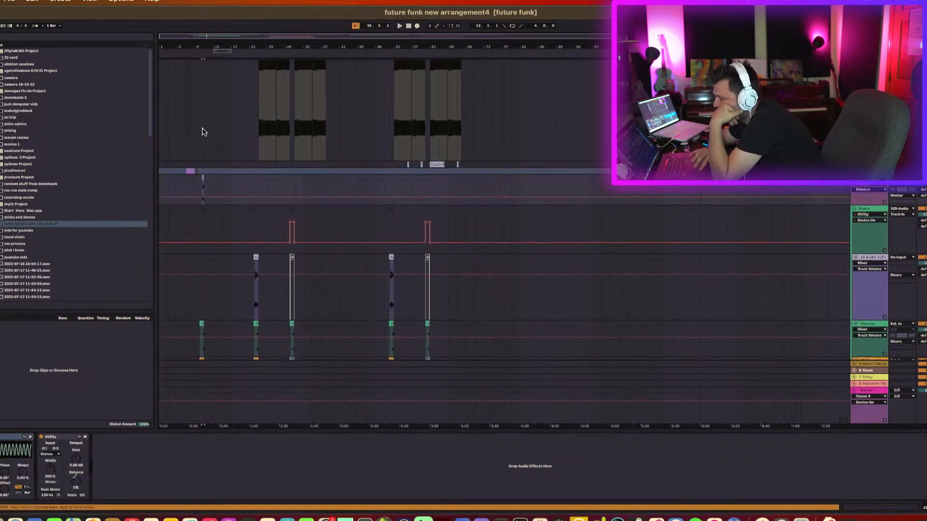
{"action": "left_click_drag", "start_coordinate": [200, 44], "coordinate": [200, 46]}
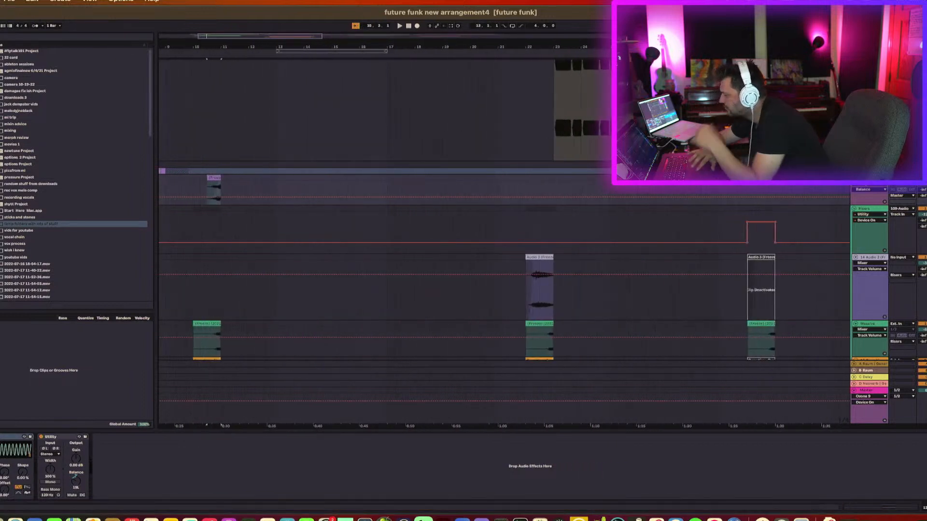
{"action": "left_click", "coordinate": [871, 212]}
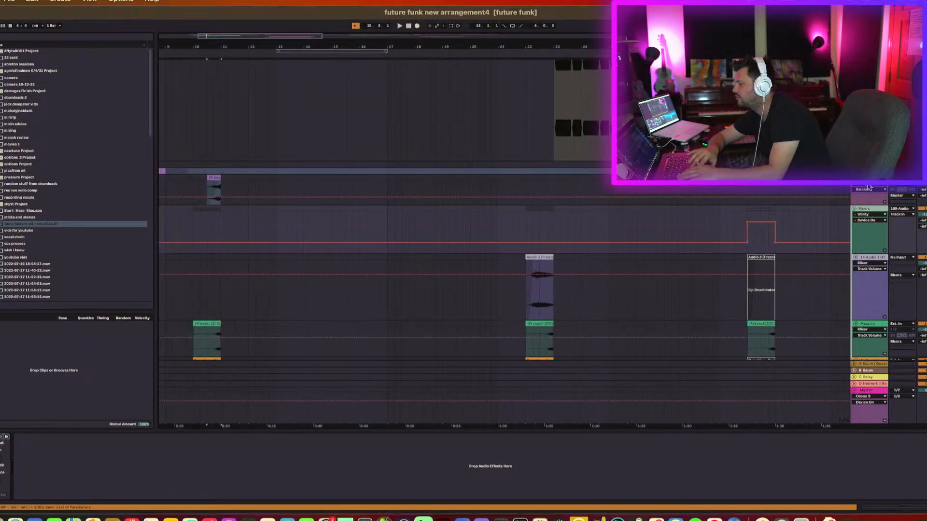
{"action": "left_click", "coordinate": [869, 188]}
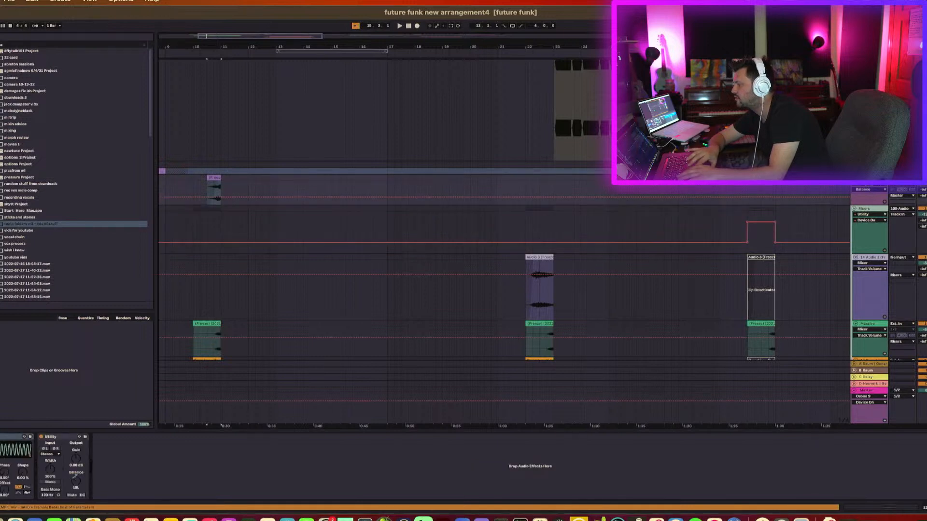
{"action": "key", "text": "space"}
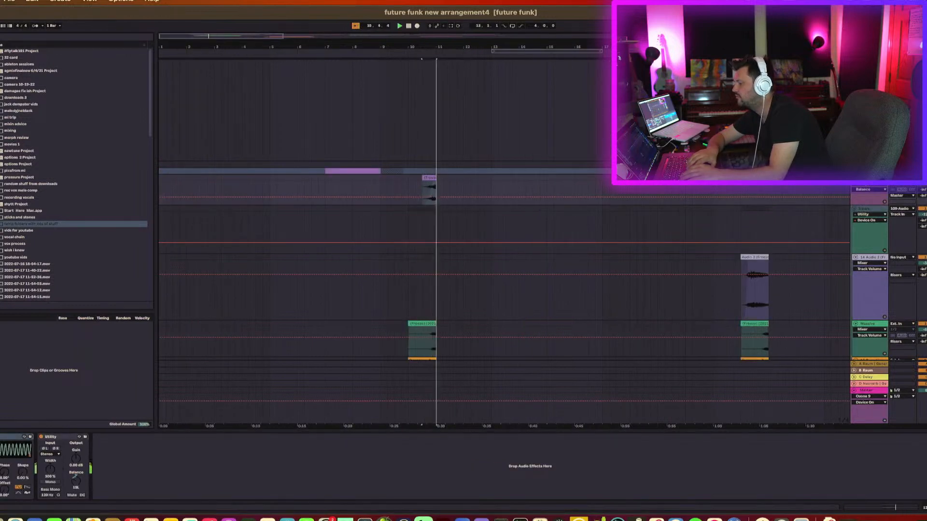
Deactivate the second Audio 3 riser clip and restart playback to audition the change.
{"action": "left_click", "coordinate": [421, 323]}
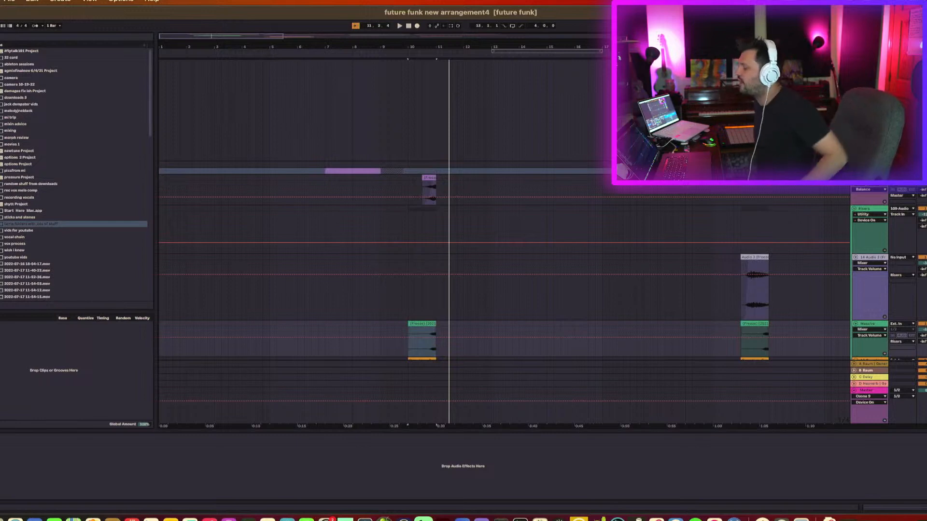
{"action": "scroll", "coordinate": [705, 258], "scroll_direction": "down", "scroll_amount": 5}
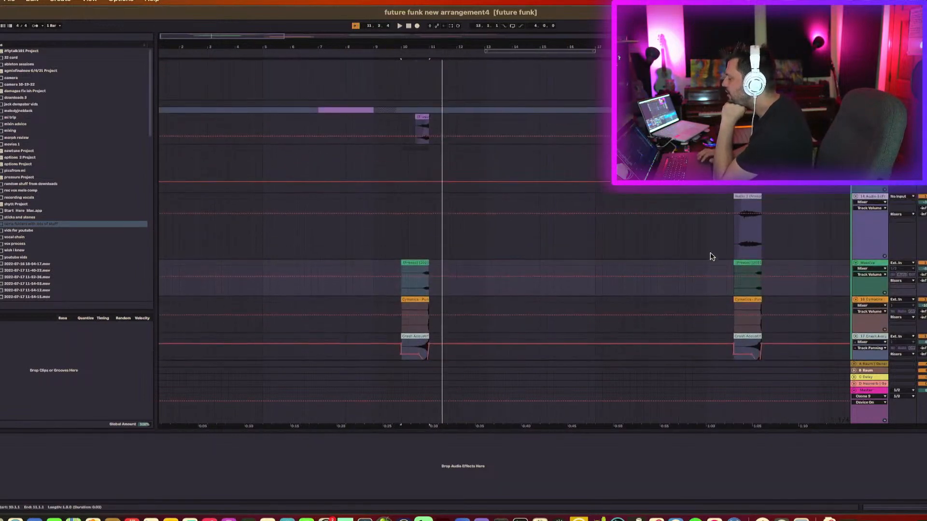
{"action": "left_click", "coordinate": [749, 196]}
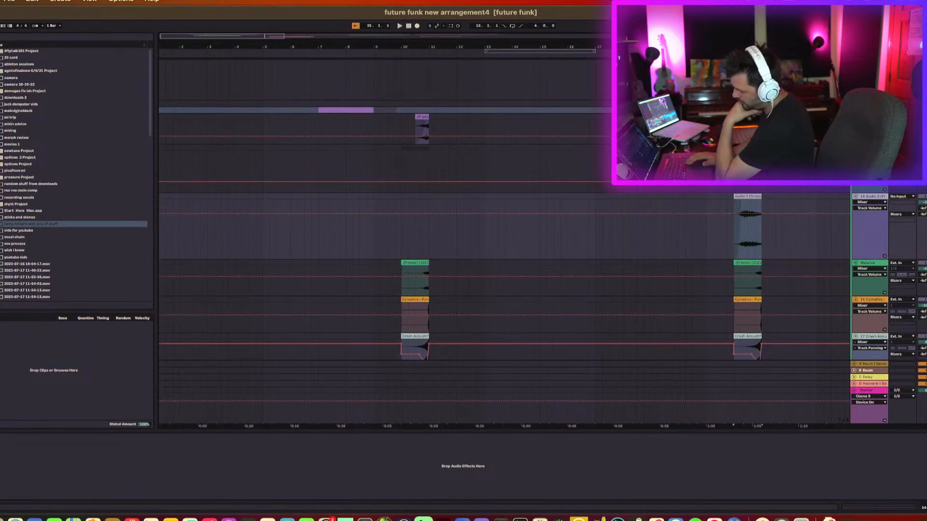
{"action": "key", "text": "0"}
{"action": "key", "text": "space"}
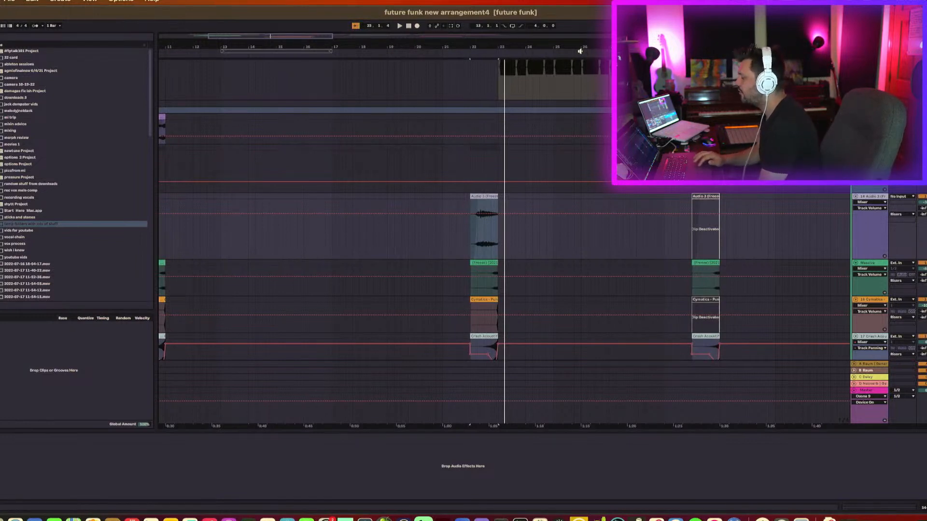
Zoom out, then zoom in around the first riser hit and play from there.
{"action": "left_click_drag", "start_coordinate": [270, 37], "coordinate": [271, 10]}
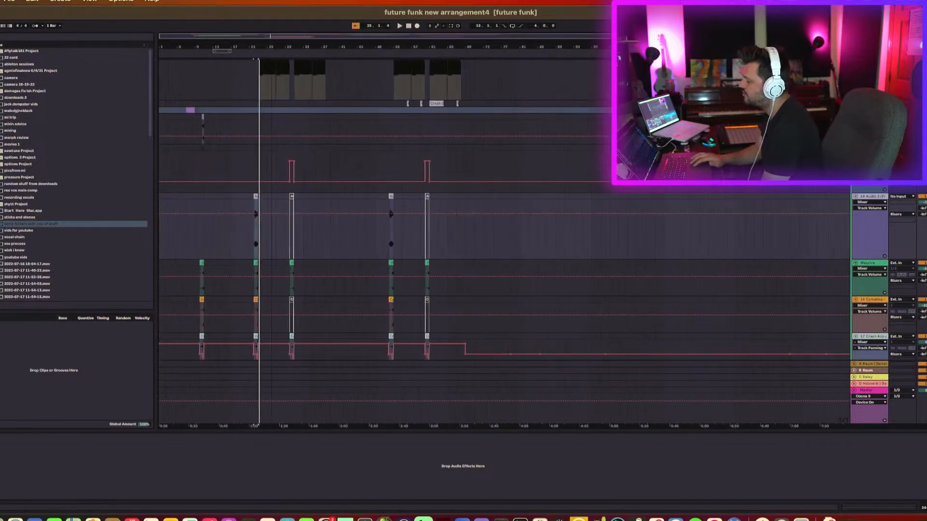
{"action": "left_click", "coordinate": [203, 247]}
{"action": "left_click_drag", "start_coordinate": [195, 47], "coordinate": [220, 232]}
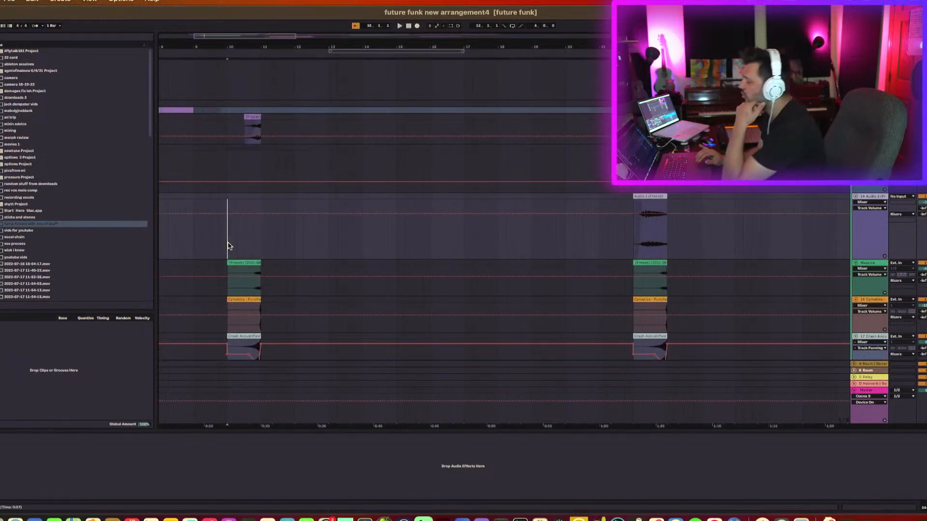
{"action": "key", "text": "space"}
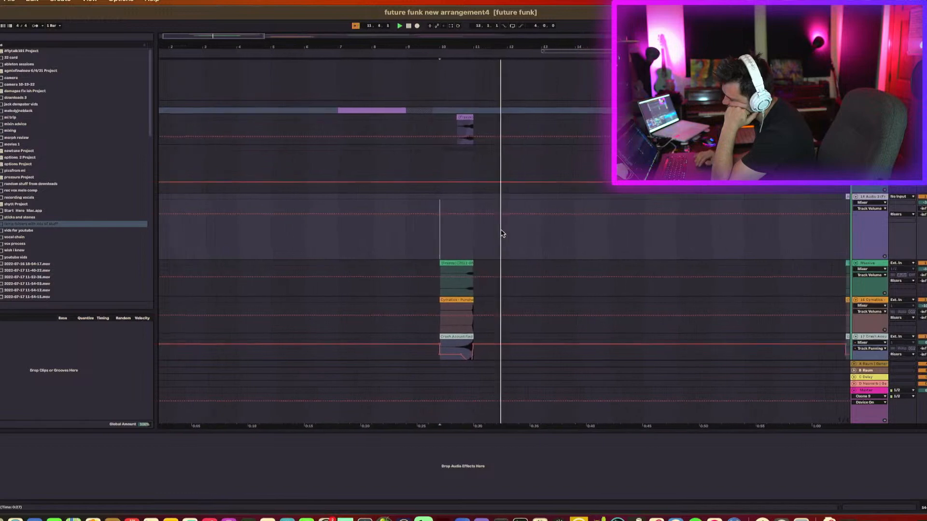
Scroll back across the upper drum and guitar tracks and toggle playback.
{"action": "scroll", "coordinate": [502, 234], "scroll_direction": "right", "scroll_amount": 5}
{"action": "left_click_drag", "start_coordinate": [313, 44], "coordinate": [286, 45]}
{"action": "scroll", "coordinate": [305, 229], "scroll_direction": "up", "scroll_amount": 10}
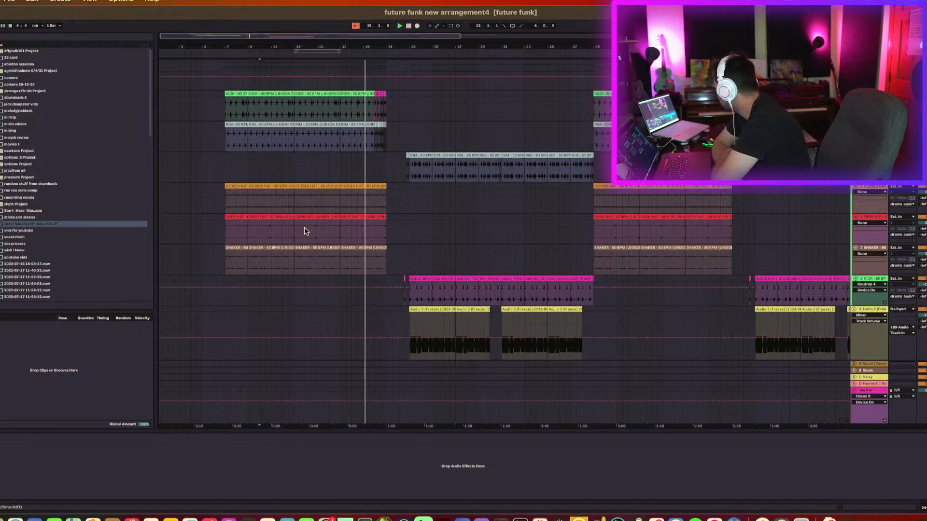
{"action": "scroll", "coordinate": [304, 231], "scroll_direction": "left", "scroll_amount": 1}
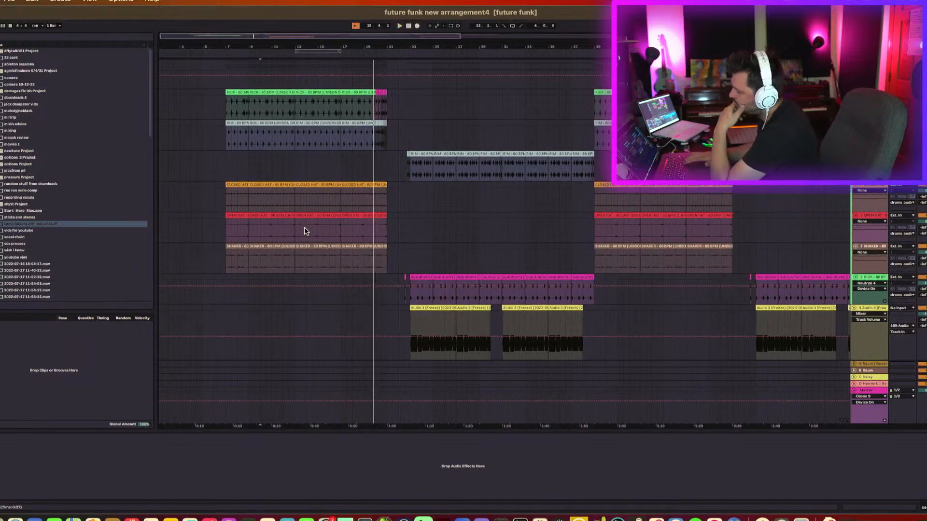
{"action": "key", "text": "space"}
Scroll down to the Audio 14 vocal stack, select its clip, zoom in, and start playback.
{"action": "scroll", "coordinate": [304, 234], "scroll_direction": "down", "scroll_amount": 1}
{"action": "scroll", "coordinate": [306, 232], "scroll_direction": "down", "scroll_amount": 15}
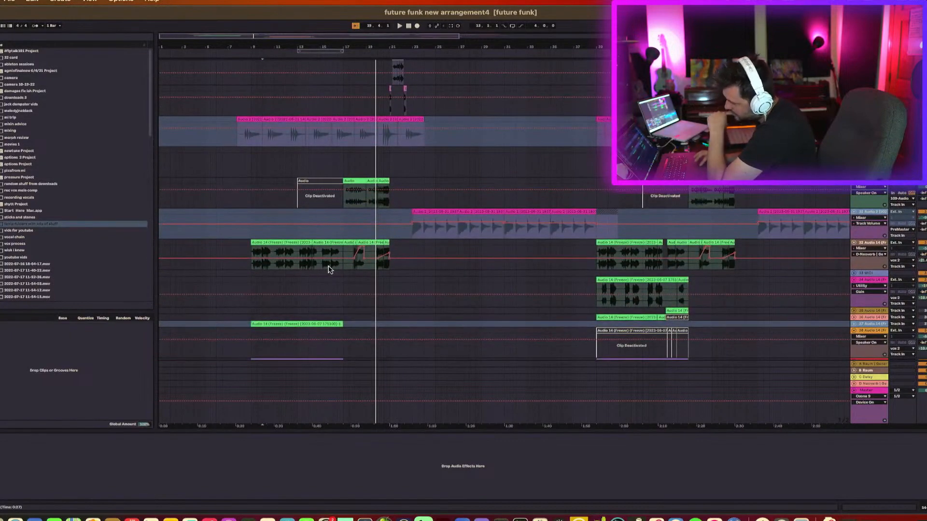
{"action": "left_click", "coordinate": [331, 268]}
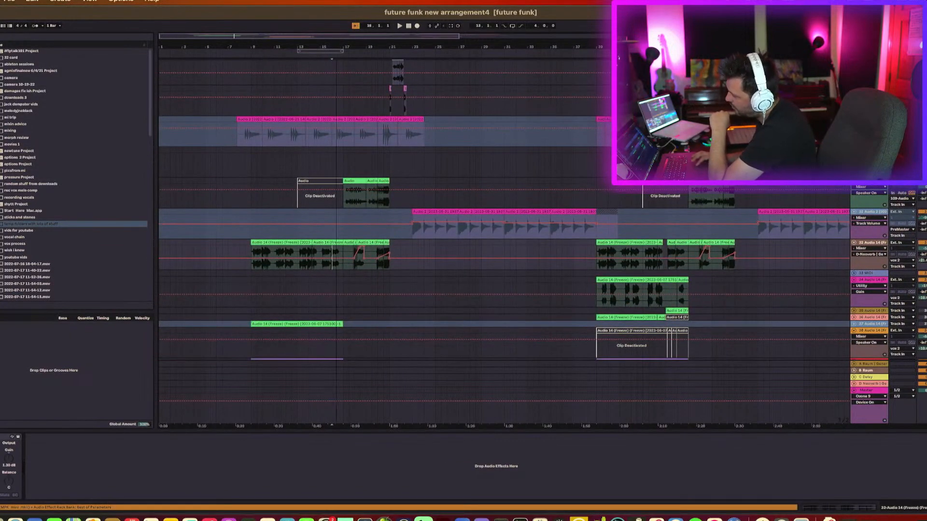
{"action": "left_click_drag", "start_coordinate": [336, 46], "coordinate": [337, 129]}
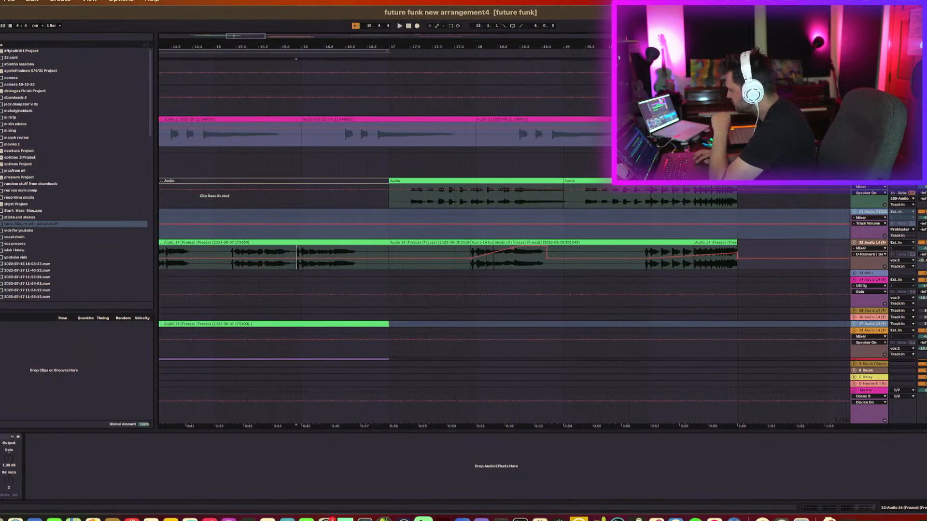
{"action": "key", "text": "space"}
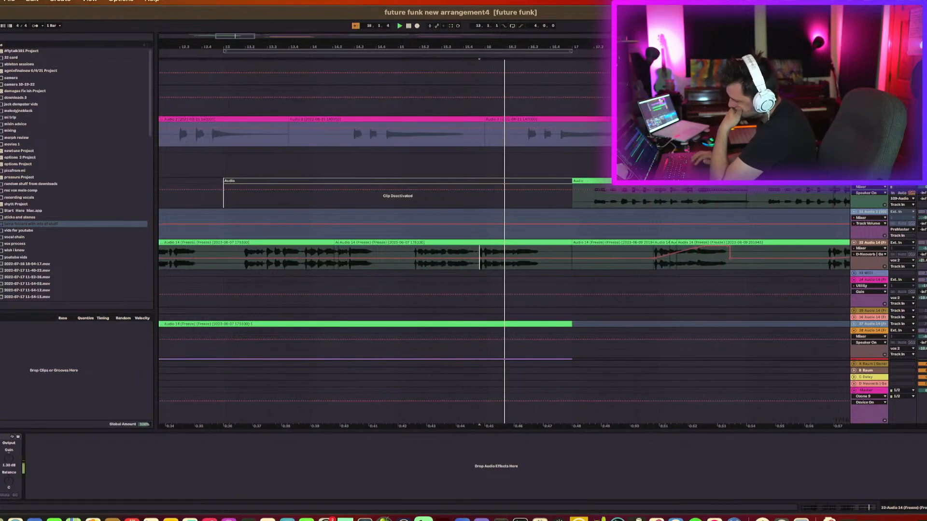
Select the faded section of the Audio 14 vocal clip, zoom to it, and audition it from just before.
{"action": "left_click", "coordinate": [603, 269]}
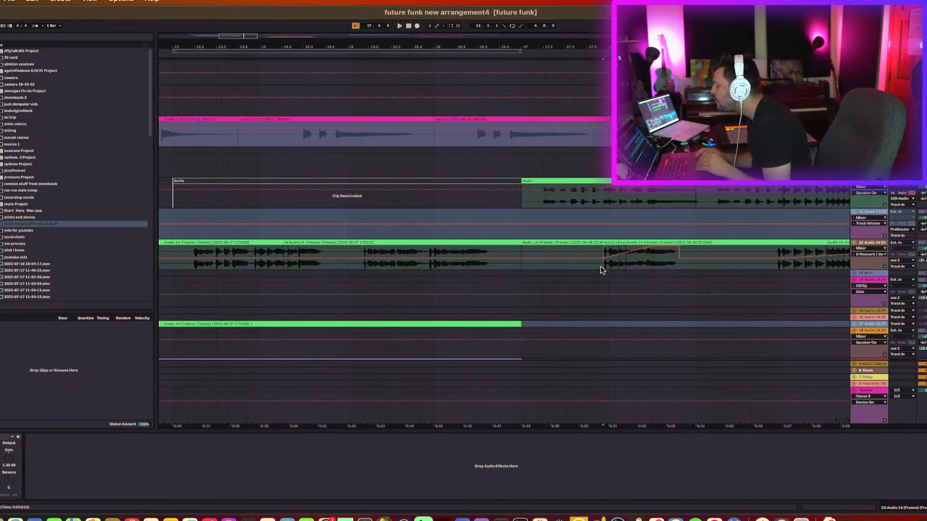
{"action": "left_click", "coordinate": [679, 270], "text": "shift"}
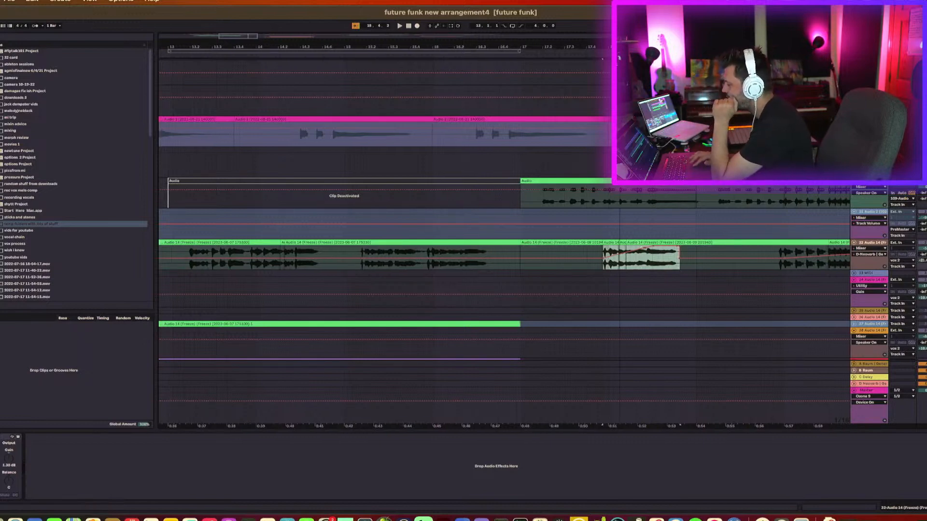
{"action": "key", "text": "z"}
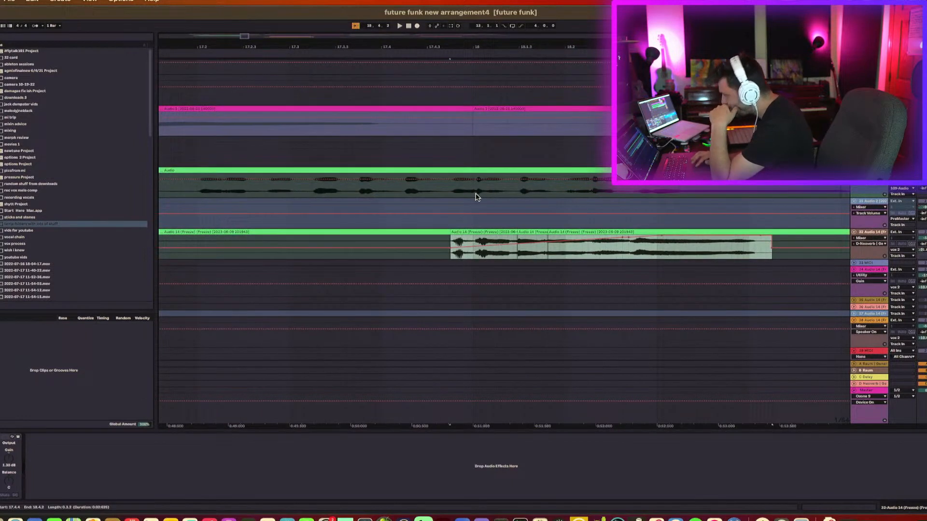
{"action": "left_click", "coordinate": [439, 258]}
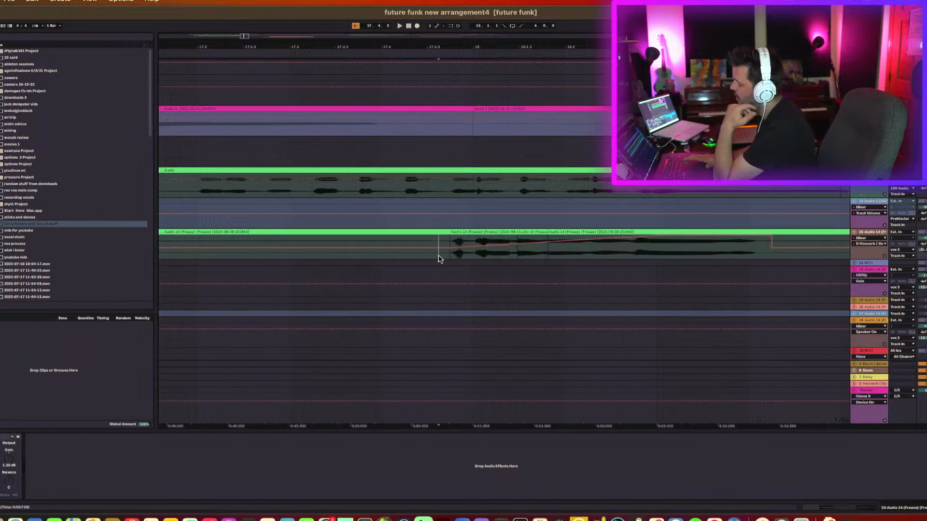
{"action": "key", "text": "space"}
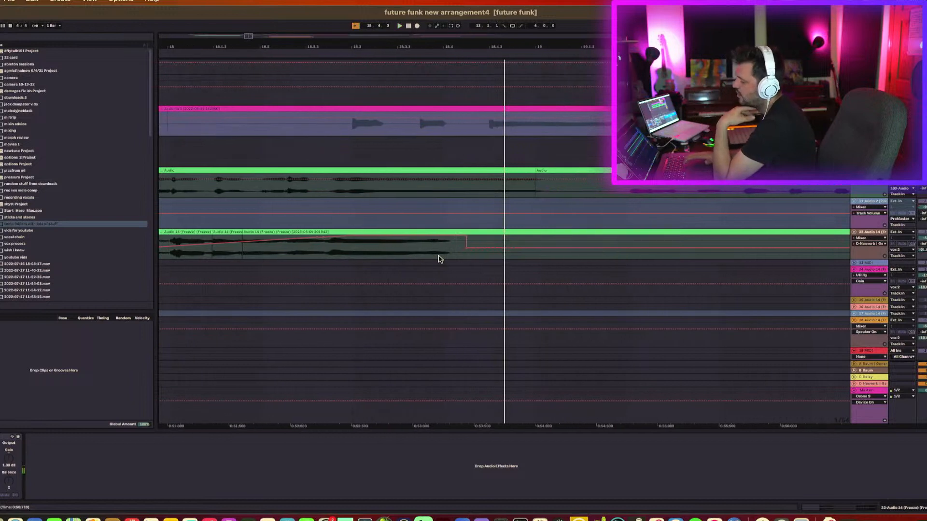
Place the playback position earlier in the vocal clips, zoom out, and toggle playback to audition them.
{"action": "scroll", "coordinate": [439, 258], "scroll_direction": "left", "scroll_amount": 5}
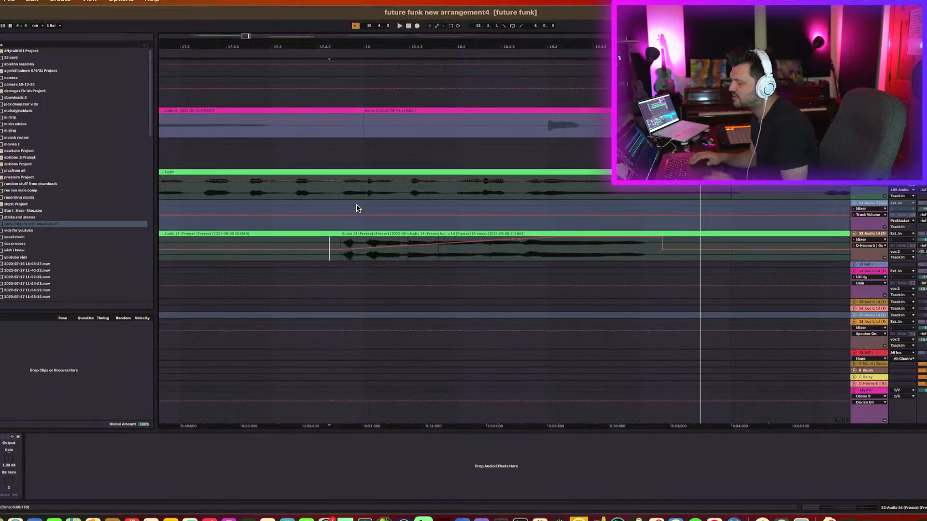
{"action": "left_click", "coordinate": [366, 234]}
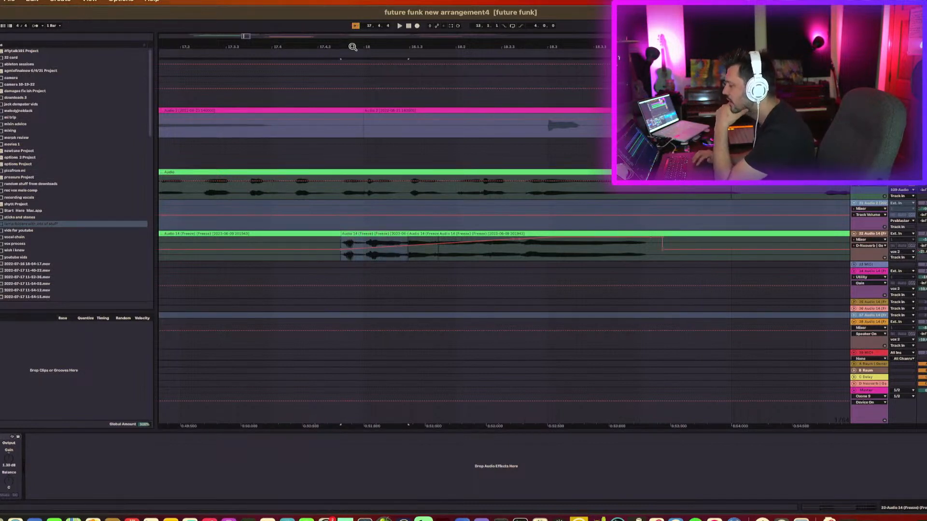
{"action": "left_click_drag", "start_coordinate": [353, 47], "coordinate": [353, 20]}
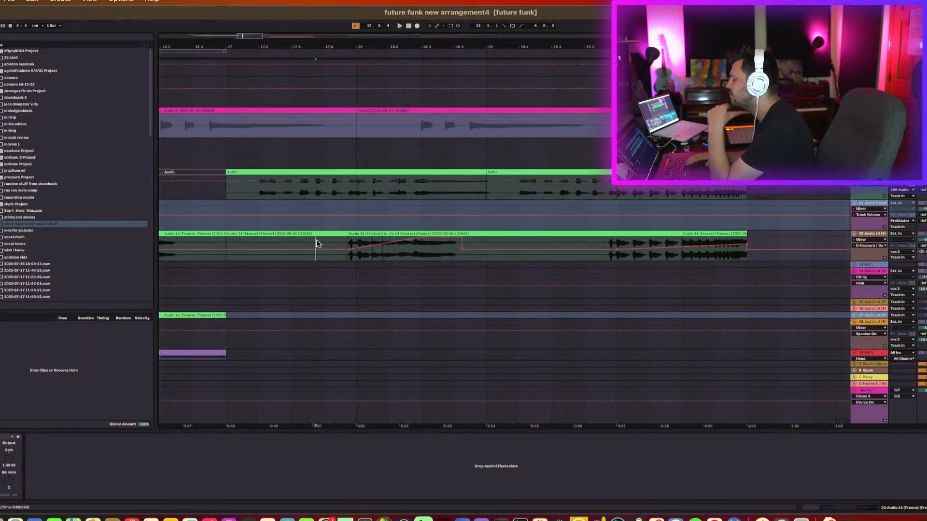
{"action": "key", "text": "space"}
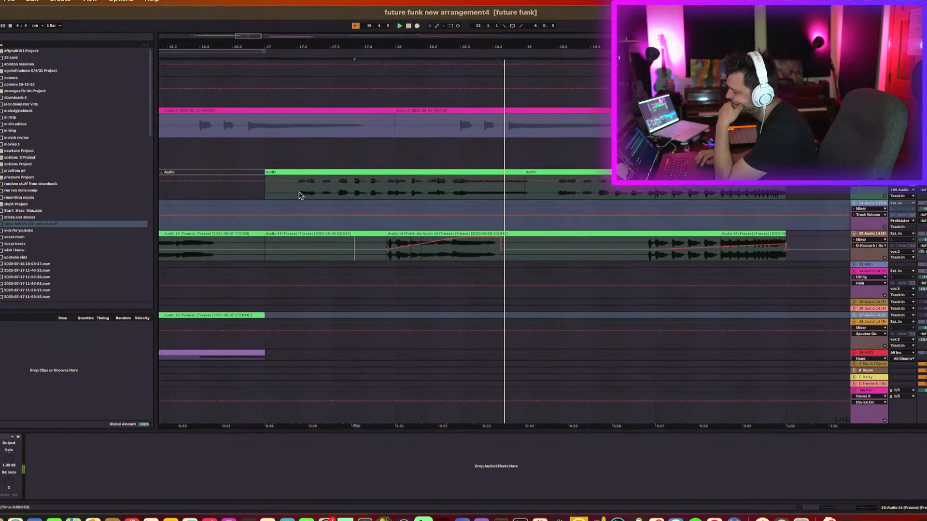
{"action": "left_click", "coordinate": [294, 190]}
{"action": "key", "text": "space"}
{"action": "key", "text": "space"}
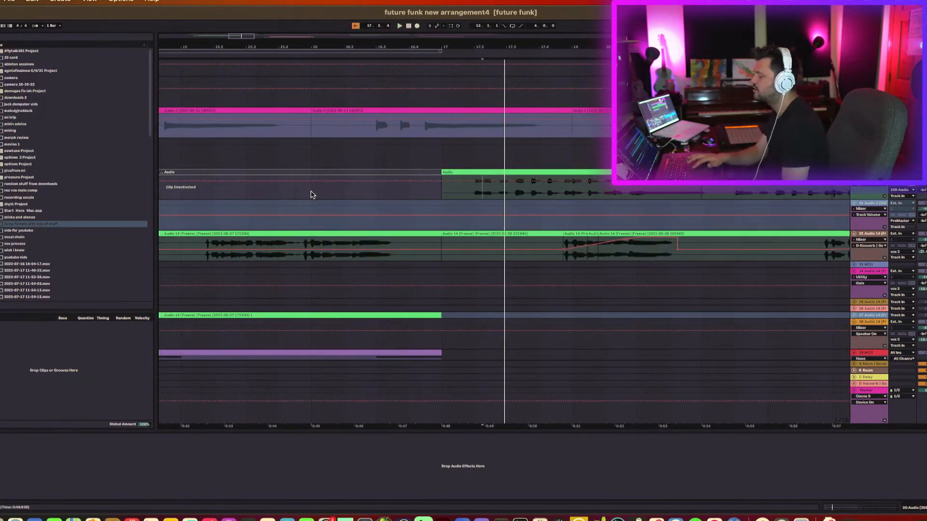
Select clips across the Audio 14 vocal tracks and toggle playback to audition each section.
{"action": "left_click", "coordinate": [457, 172]}
{"action": "key", "text": "space"}
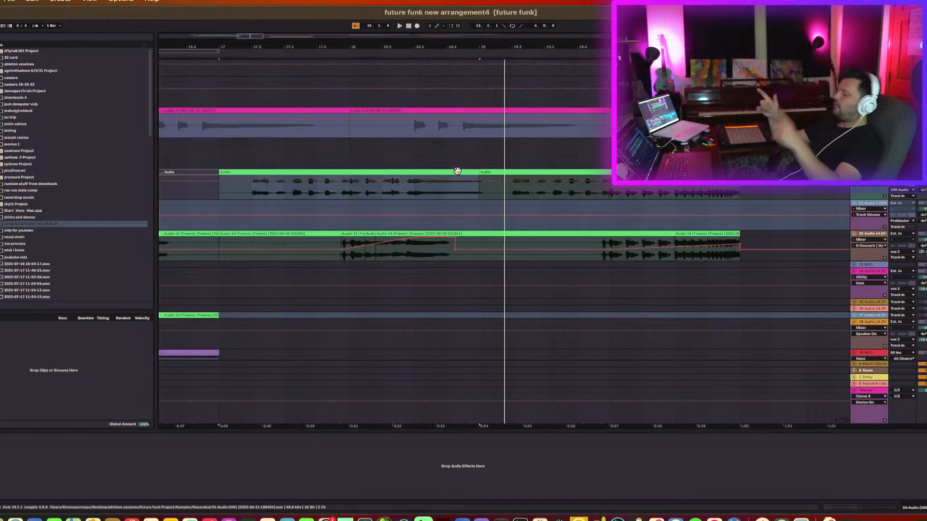
{"action": "left_click", "coordinate": [601, 259]}
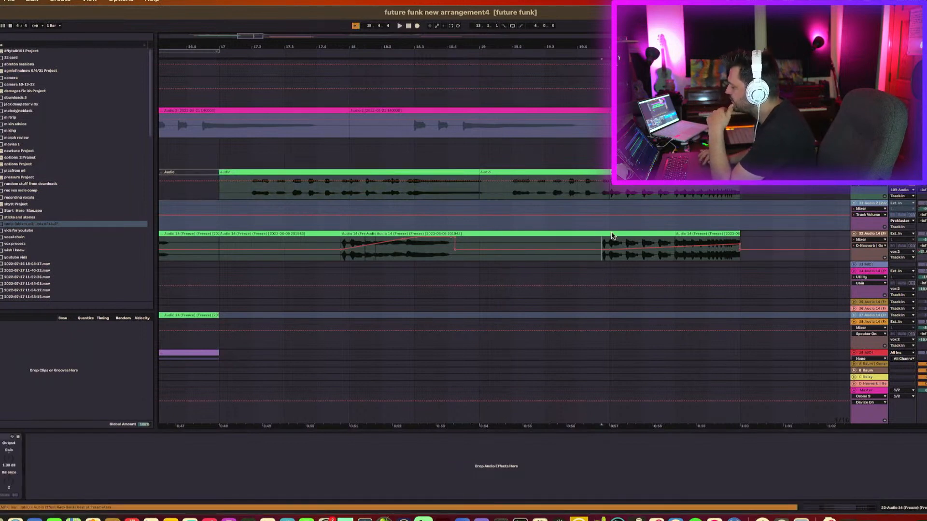
{"action": "key", "text": "space"}
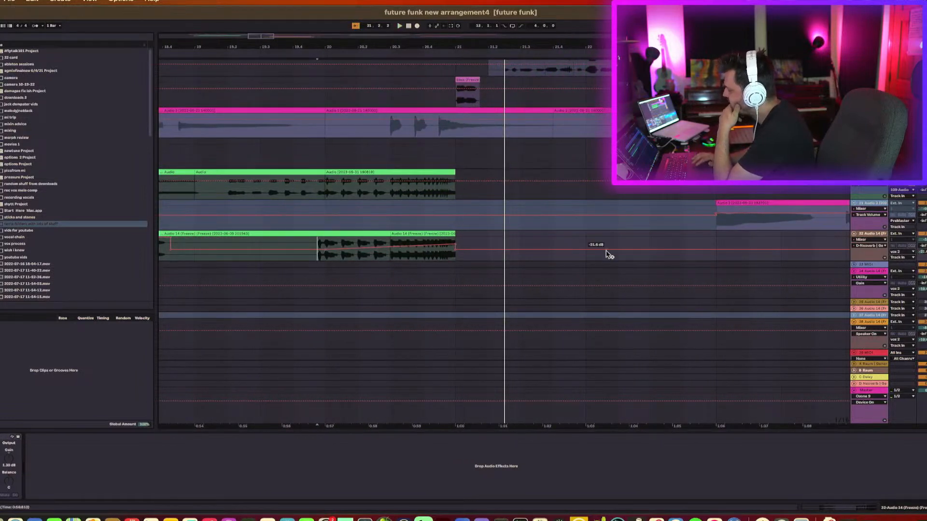
{"action": "left_click", "coordinate": [450, 233]}
{"action": "key", "text": "space"}
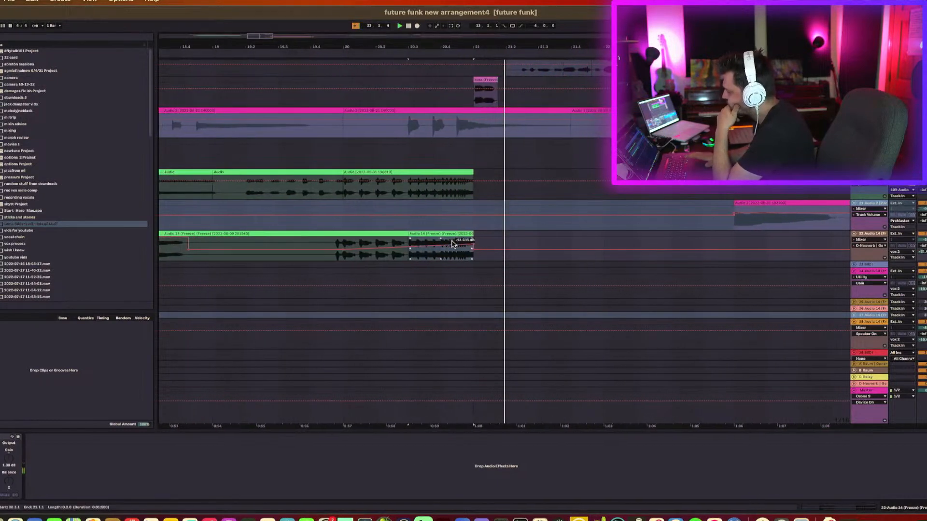
Scroll up to the kick, rim and hat drum tracks and toggle playback to audition them.
{"action": "scroll", "coordinate": [526, 211], "scroll_direction": "up", "scroll_amount": 5}
{"action": "scroll", "coordinate": [527, 211], "scroll_direction": "down", "scroll_amount": 7}
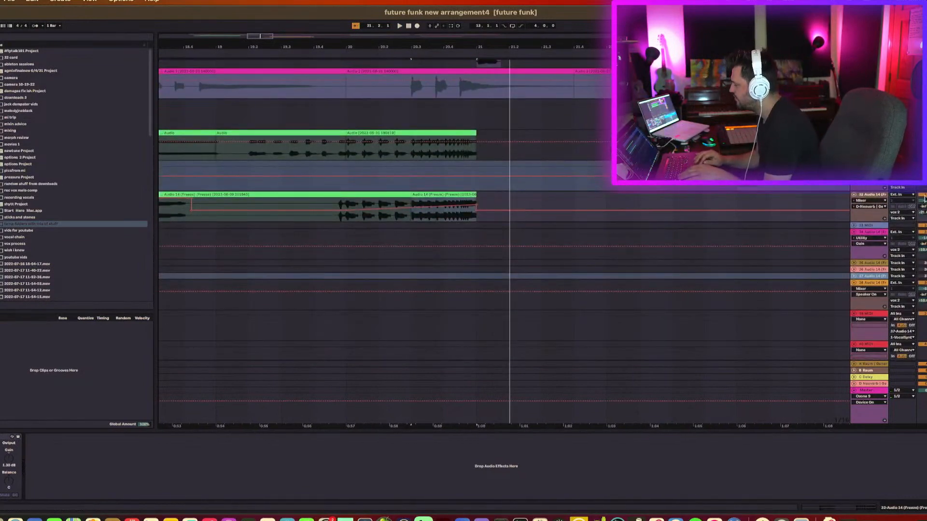
{"action": "key", "text": "space"}
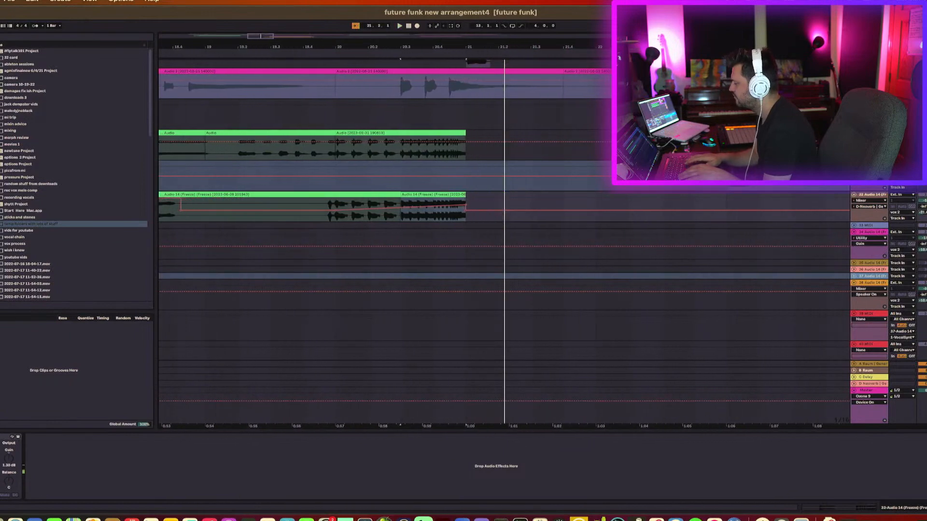
{"action": "scroll", "coordinate": [504, 242], "scroll_direction": "up", "scroll_amount": 3}
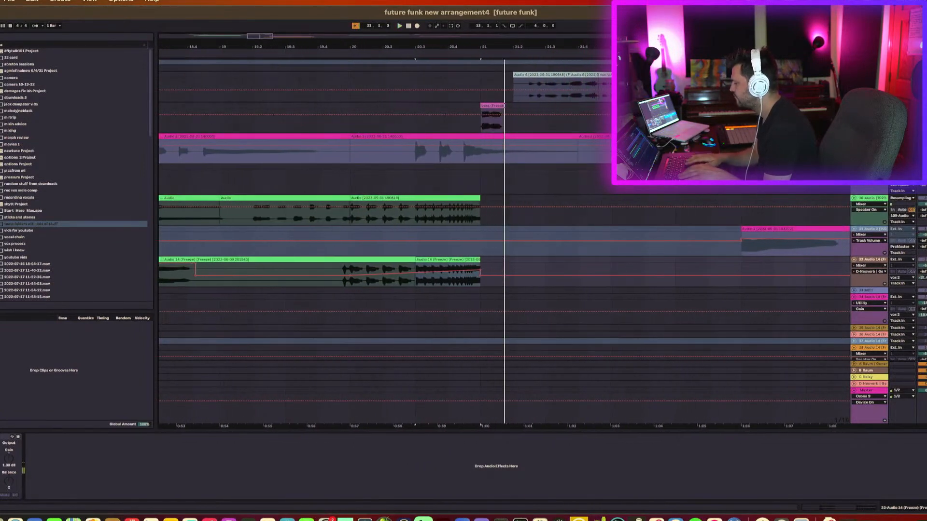
{"action": "scroll", "coordinate": [504, 242], "scroll_direction": "up", "scroll_amount": 5}
{"action": "scroll", "coordinate": [504, 241], "scroll_direction": "up", "scroll_amount": 10}
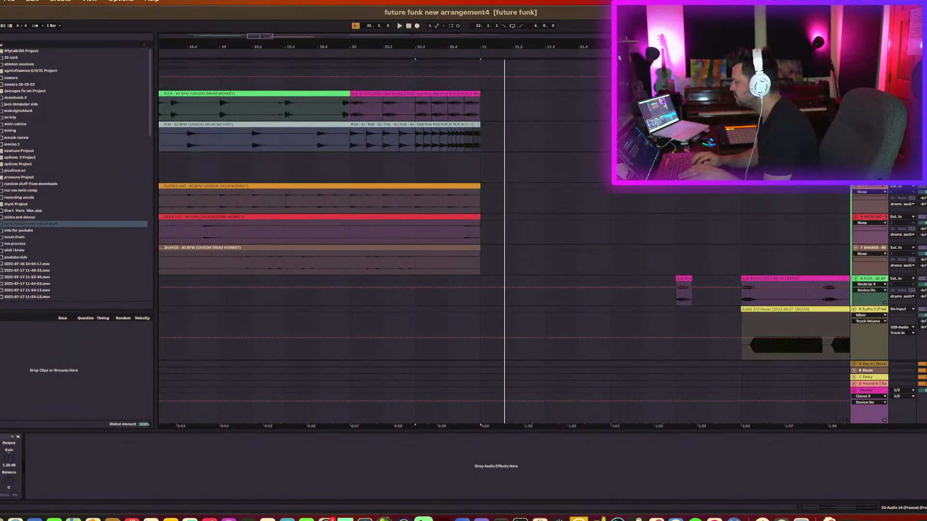
{"action": "key", "text": "space"}
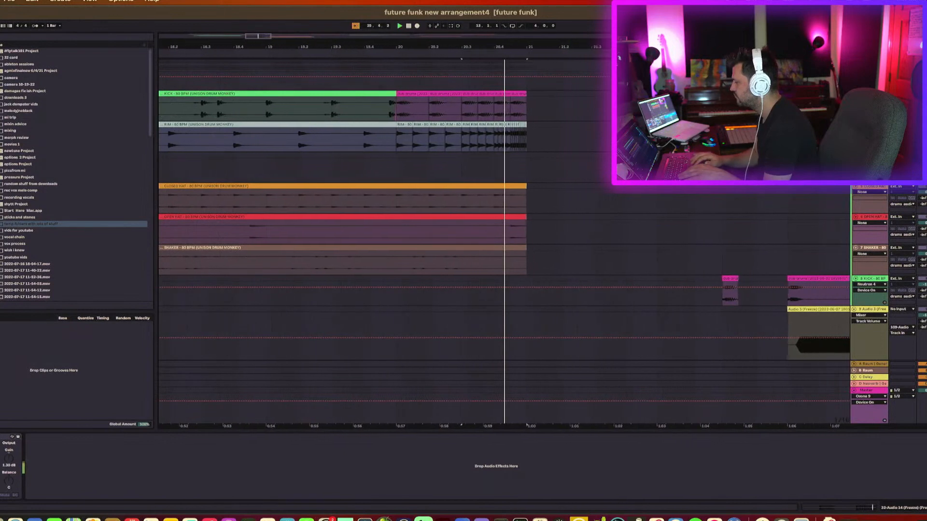
{"action": "key", "text": "space"}
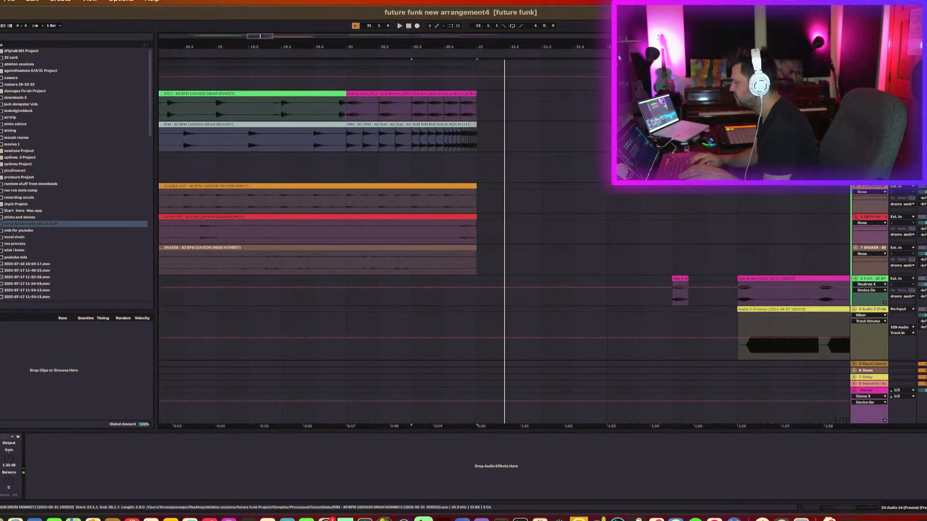
Zoom in on the rim track's clips near bar 21, select one, and start playback.
{"action": "scroll", "coordinate": [469, 107], "scroll_direction": "up", "scroll_amount": 5}
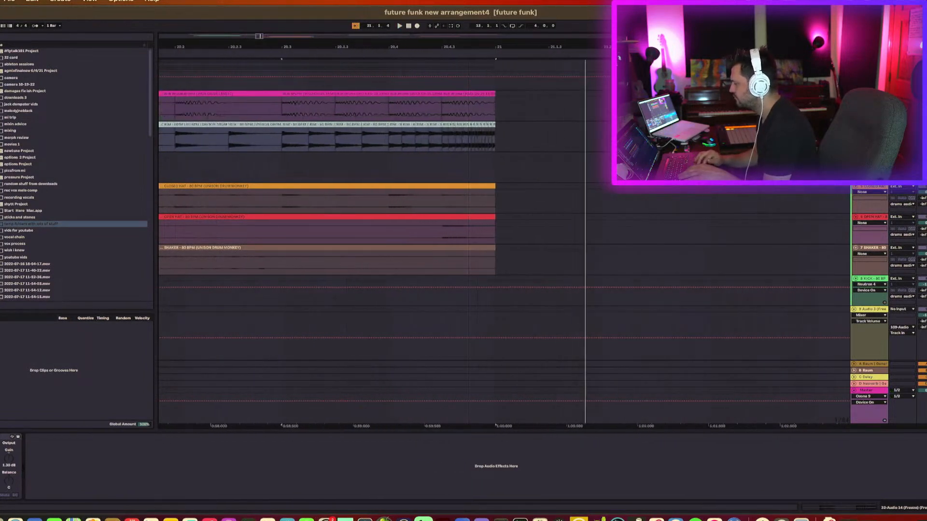
{"action": "left_click", "coordinate": [386, 123]}
{"action": "key", "text": "space"}
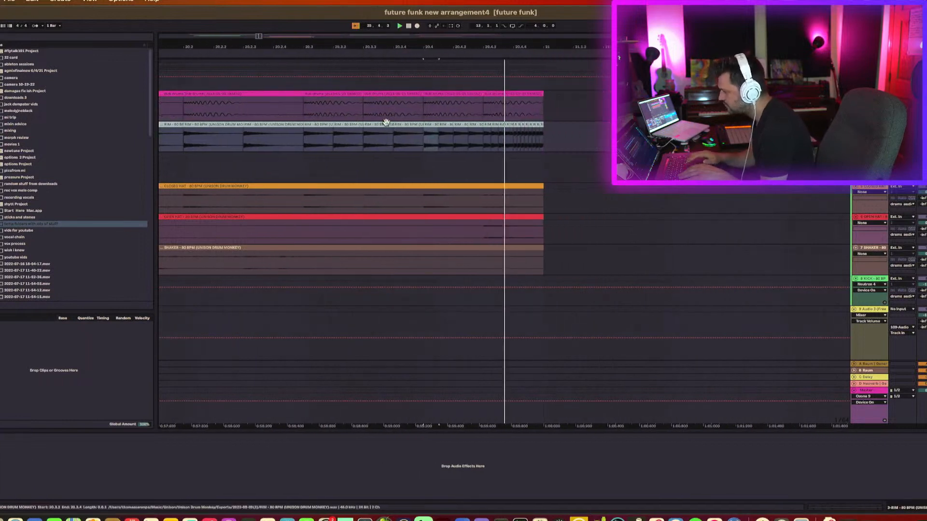
Consolidate the selected rim clips into one clip and open it for editing.
{"action": "left_click", "coordinate": [506, 127]}
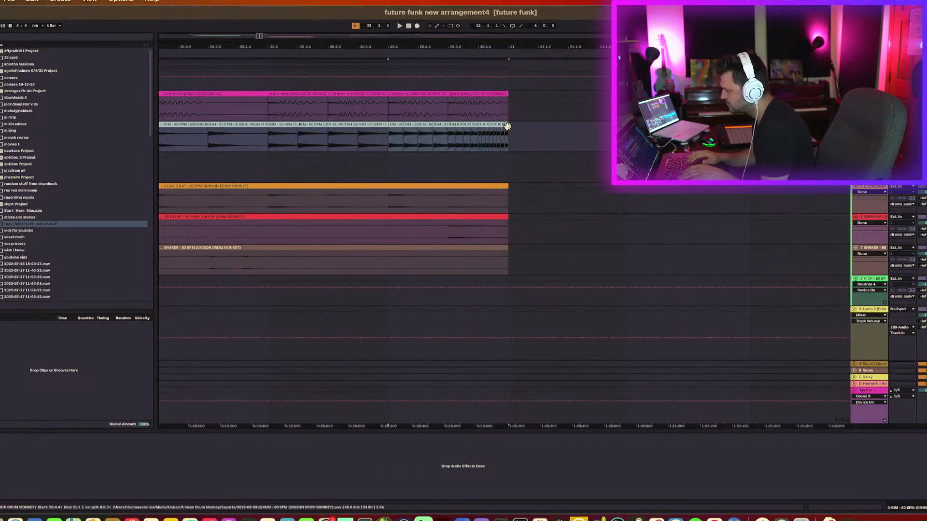
{"action": "key", "text": "super+j"}
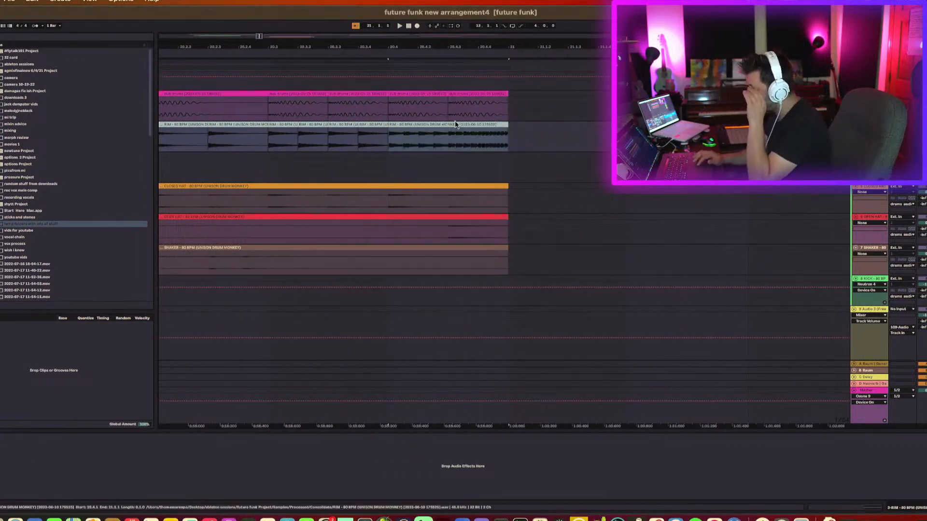
{"action": "double_click", "coordinate": [475, 126]}
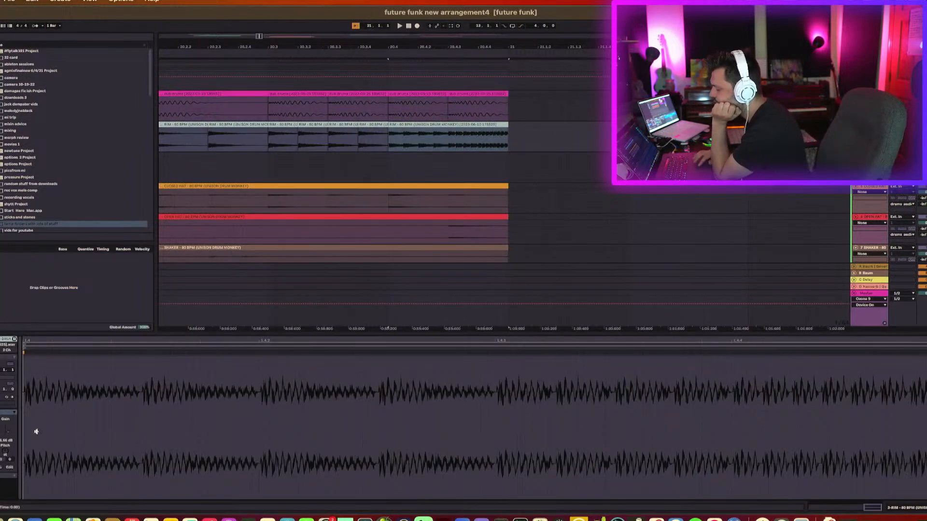
Draw a rising transposition envelope across the consolidated rim clip and play it back.
{"action": "left_click", "coordinate": [0, 476]}
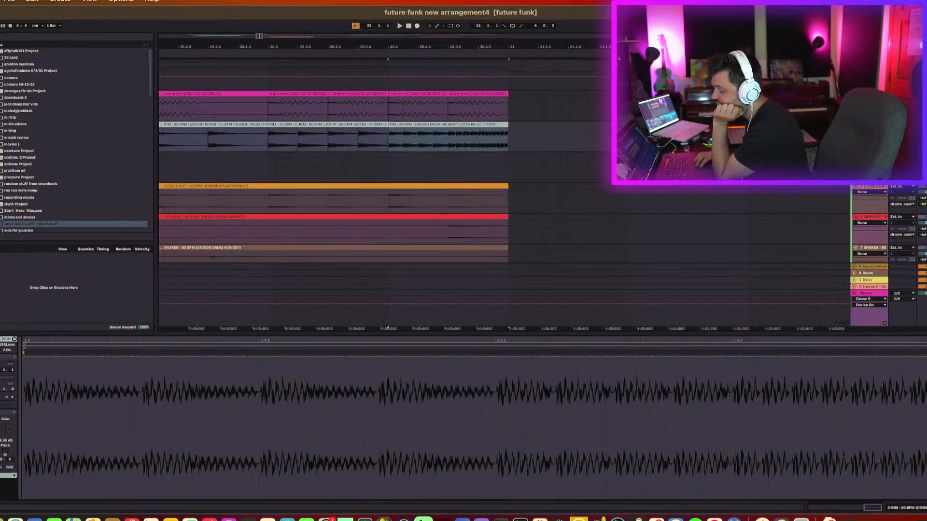
{"action": "scroll", "coordinate": [14, 478], "scroll_direction": "down", "scroll_amount": 2}
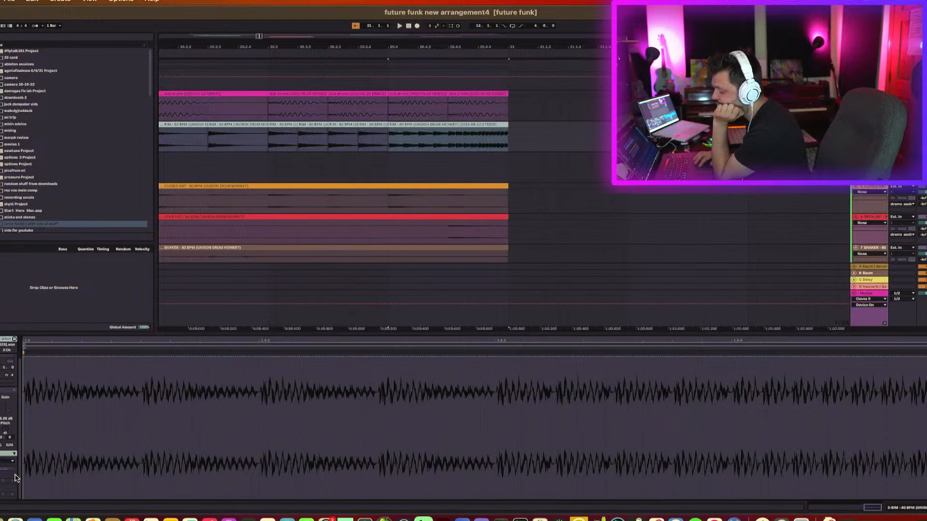
{"action": "left_click", "coordinate": [3, 462]}
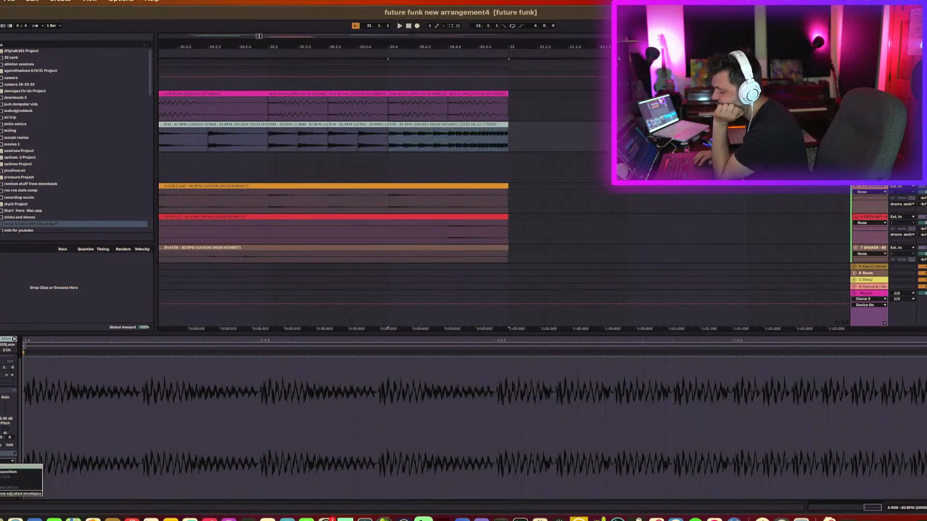
{"action": "left_click", "coordinate": [3, 472]}
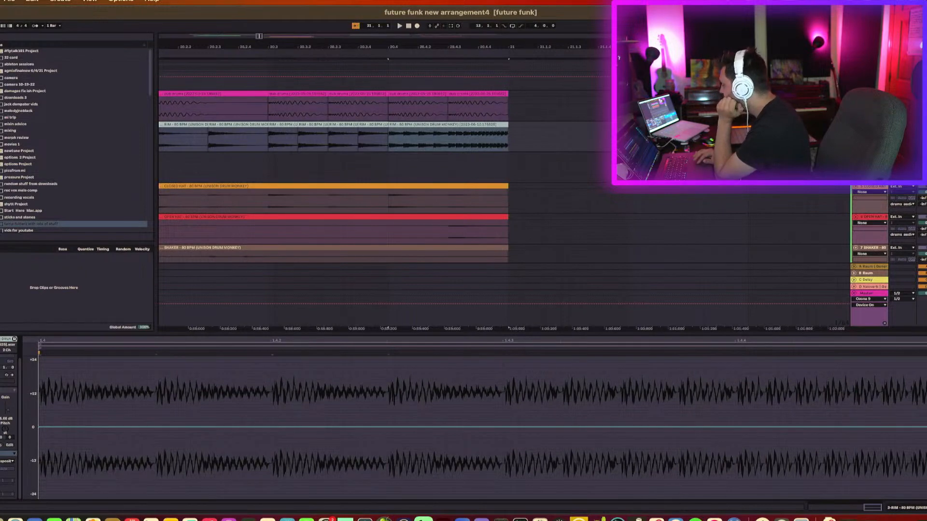
{"action": "left_click_drag", "start_coordinate": [926, 427], "coordinate": [926, 378]}
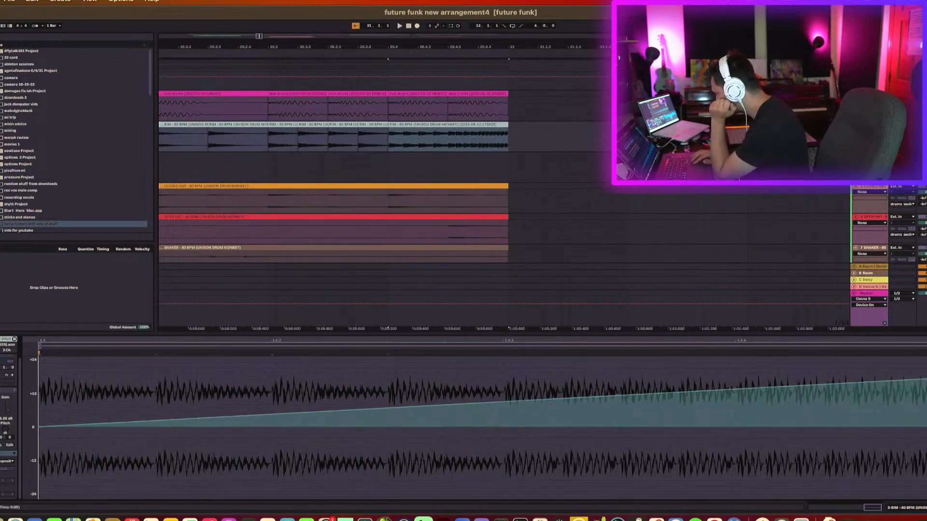
{"action": "key", "text": "space"}
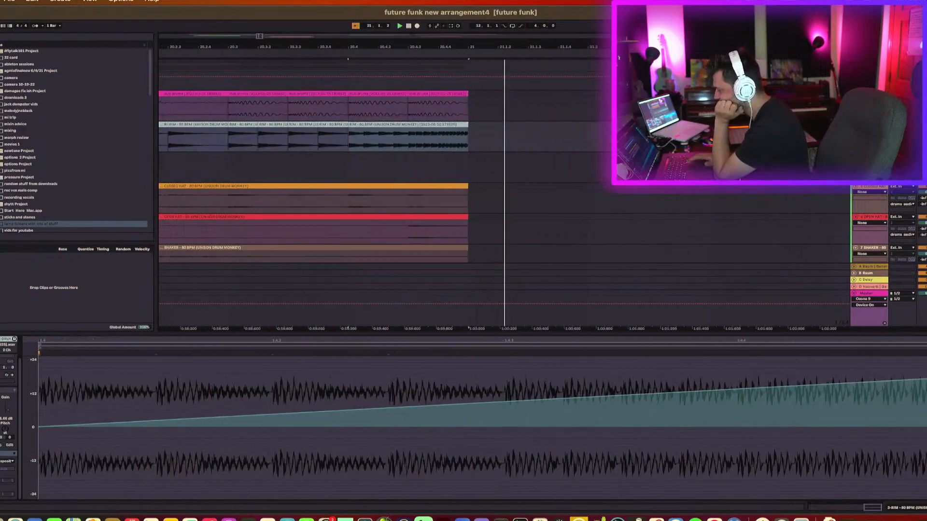
Select an earlier point in the rim clip, audition it, then undo the rim clip edits and restart playback.
{"action": "scroll", "coordinate": [571, 112], "scroll_direction": "left", "scroll_amount": 5}
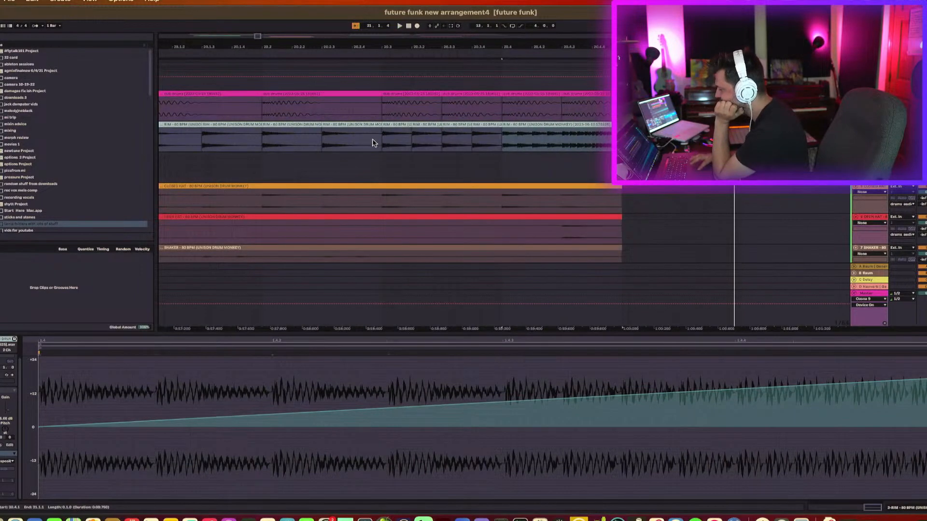
{"action": "left_click", "coordinate": [229, 144]}
{"action": "key", "text": "space"}
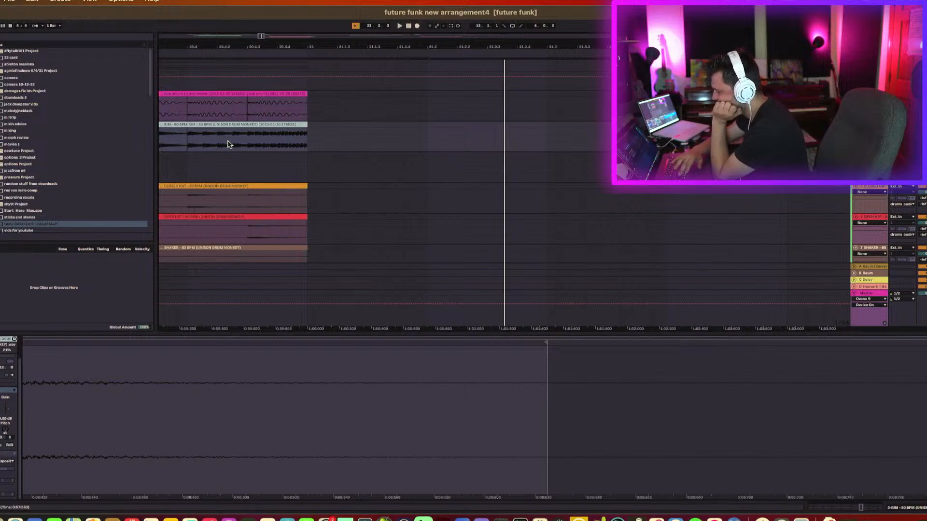
{"action": "key", "text": "super+z"}
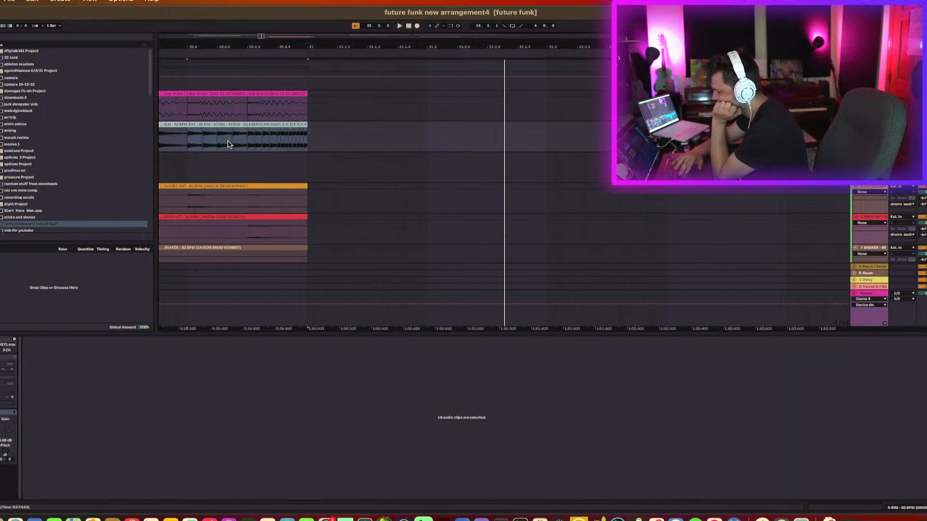
{"action": "key", "text": "space"}
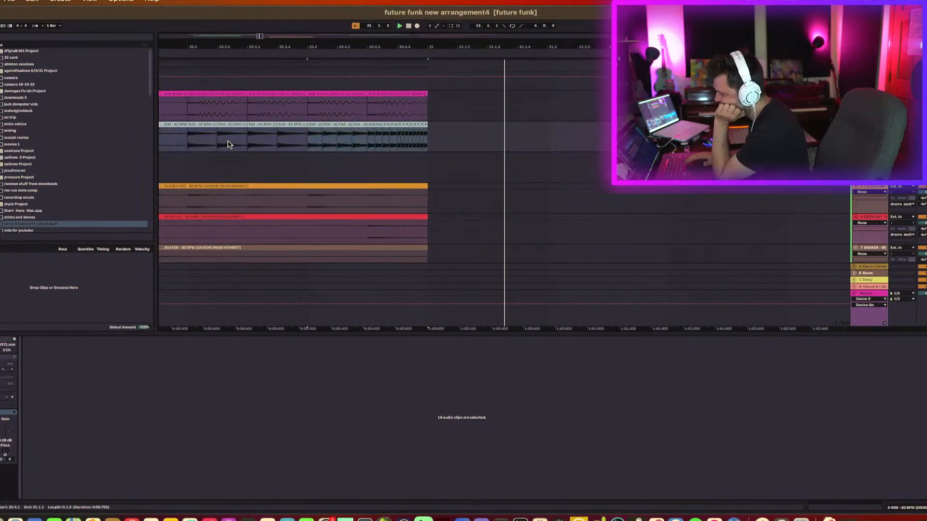
Zoom out to the wider arrangement and inspect where the drum clips end around bar 21.
{"action": "left_click_drag", "start_coordinate": [240, 48], "coordinate": [240, 24]}
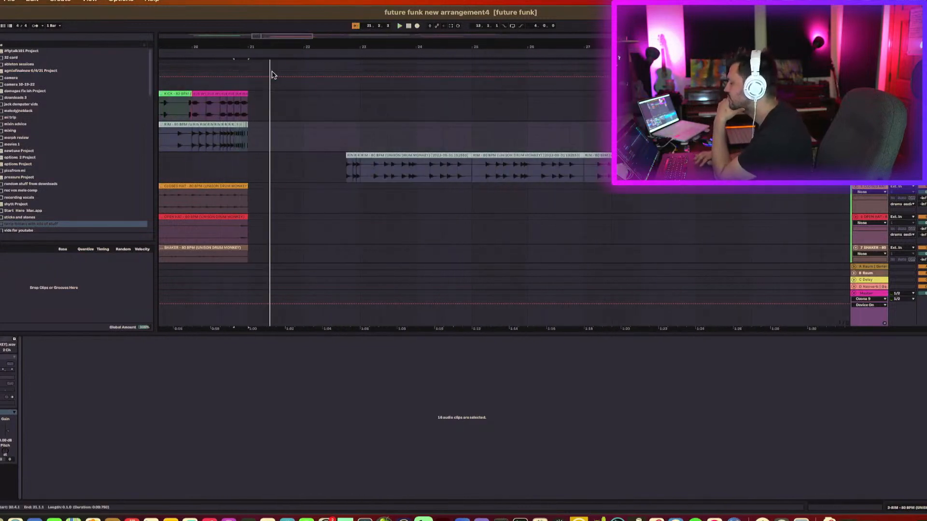
{"action": "left_click_drag", "start_coordinate": [290, 45], "coordinate": [290, 22]}
{"action": "scroll", "coordinate": [323, 145], "scroll_direction": "left", "scroll_amount": 8}
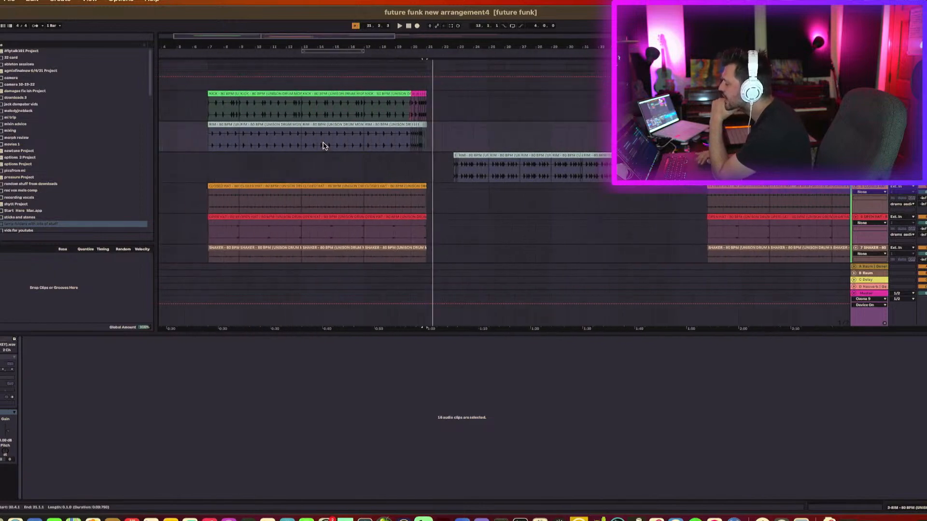
{"action": "scroll", "coordinate": [449, 171], "scroll_direction": "down", "scroll_amount": 3}
{"action": "scroll", "coordinate": [449, 171], "scroll_direction": "right", "scroll_amount": 1}
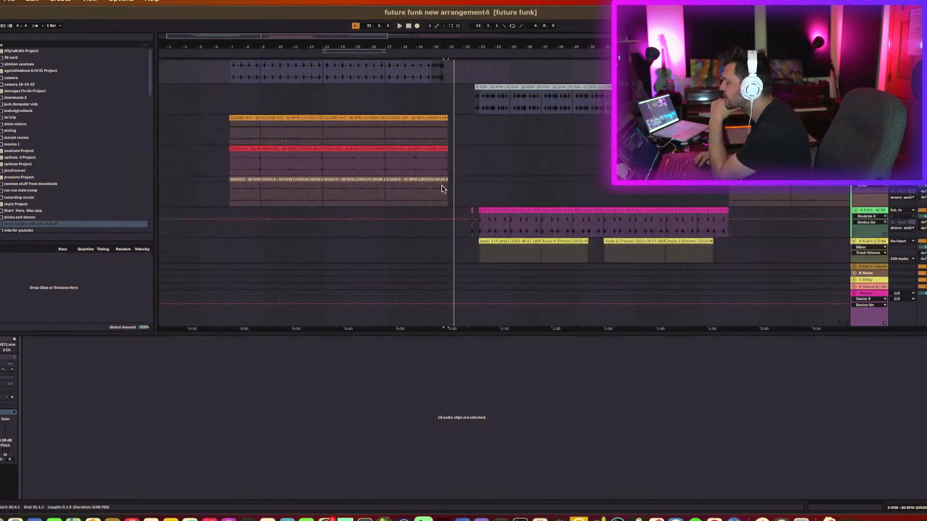
{"action": "left_click", "coordinate": [440, 191]}
Scroll down through the lower tracks, selecting clips to inspect their contents.
{"action": "scroll", "coordinate": [446, 202], "scroll_direction": "down", "scroll_amount": 10}
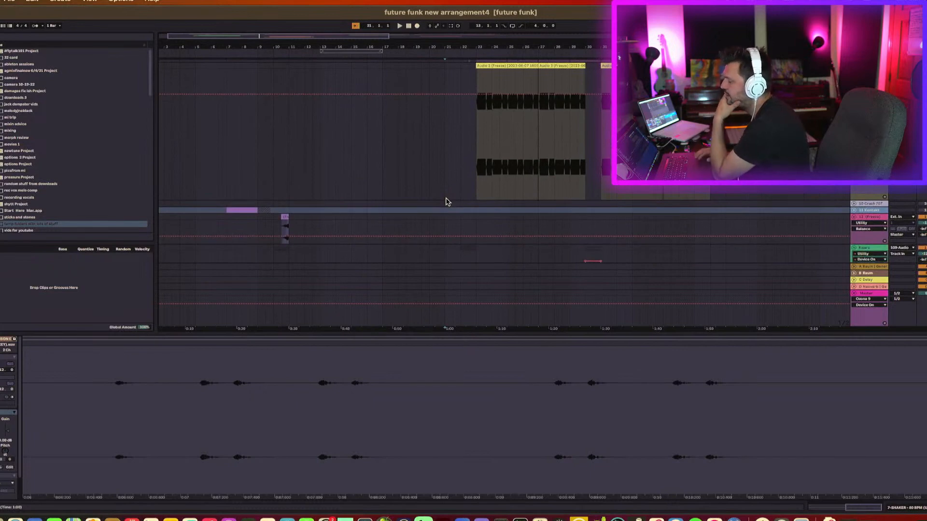
{"action": "scroll", "coordinate": [439, 172], "scroll_direction": "down", "scroll_amount": 5}
{"action": "scroll", "coordinate": [439, 173], "scroll_direction": "up", "scroll_amount": 15}
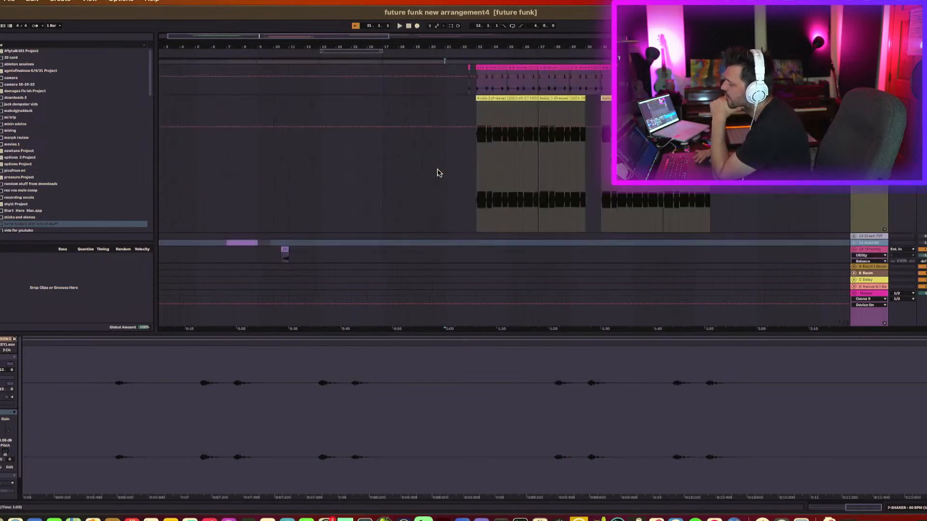
{"action": "left_click", "coordinate": [439, 172]}
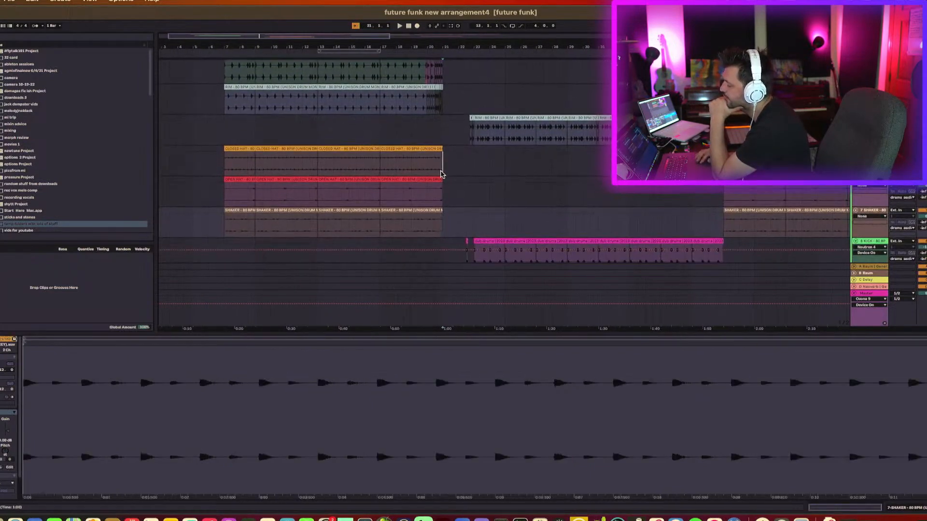
{"action": "scroll", "coordinate": [444, 183], "scroll_direction": "down", "scroll_amount": 4}
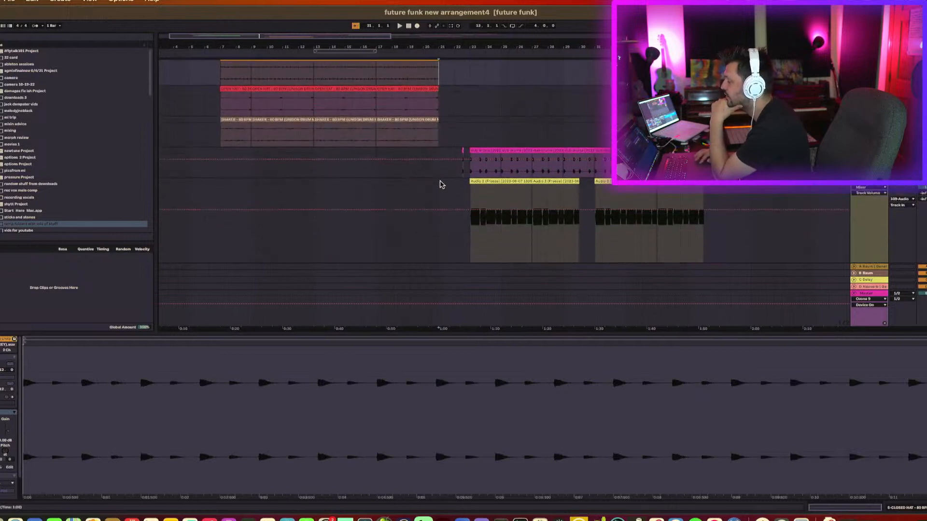
{"action": "left_click", "coordinate": [440, 185]}
{"action": "left_click", "coordinate": [438, 137]}
{"action": "scroll", "coordinate": [442, 153], "scroll_direction": "down", "scroll_amount": 4}
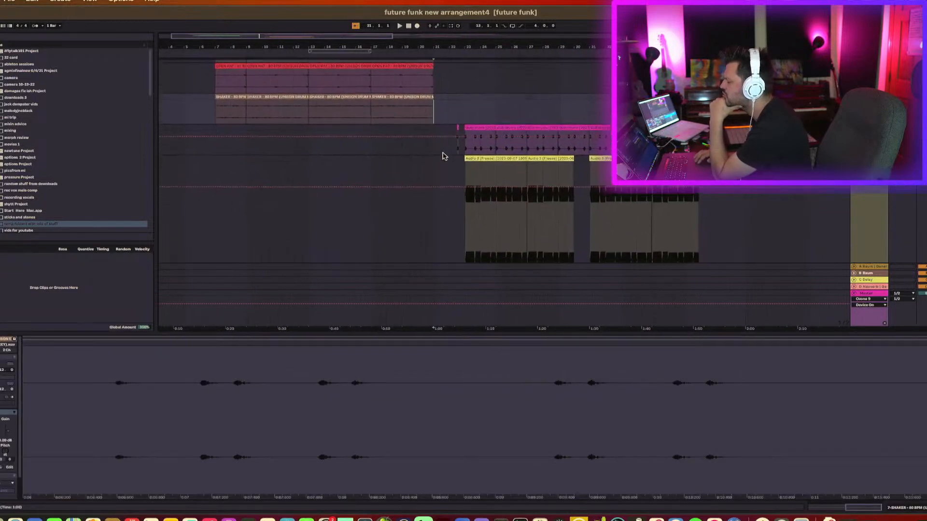
{"action": "left_click", "coordinate": [440, 153]}
{"action": "scroll", "coordinate": [439, 152], "scroll_direction": "down", "scroll_amount": 10}
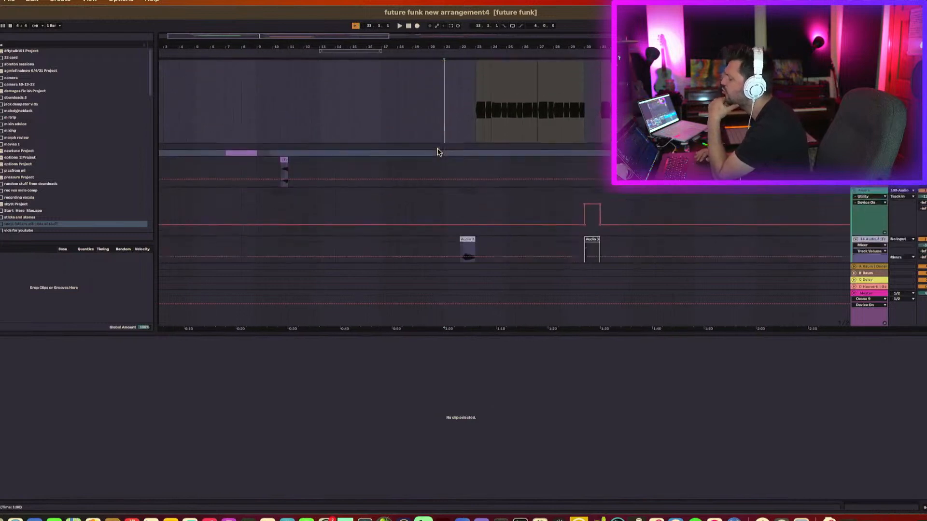
{"action": "scroll", "coordinate": [450, 151], "scroll_direction": "down", "scroll_amount": 8}
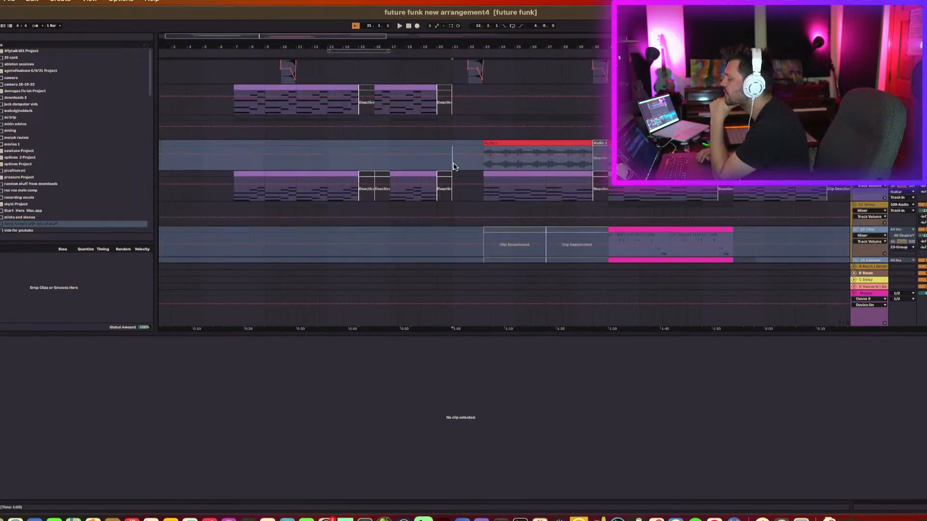
Scroll down through the lower tracks, switch the detail view to the device chain, and start playback.
{"action": "scroll", "coordinate": [454, 168], "scroll_direction": "down", "scroll_amount": 8}
{"action": "key", "text": "shift+Tab"}
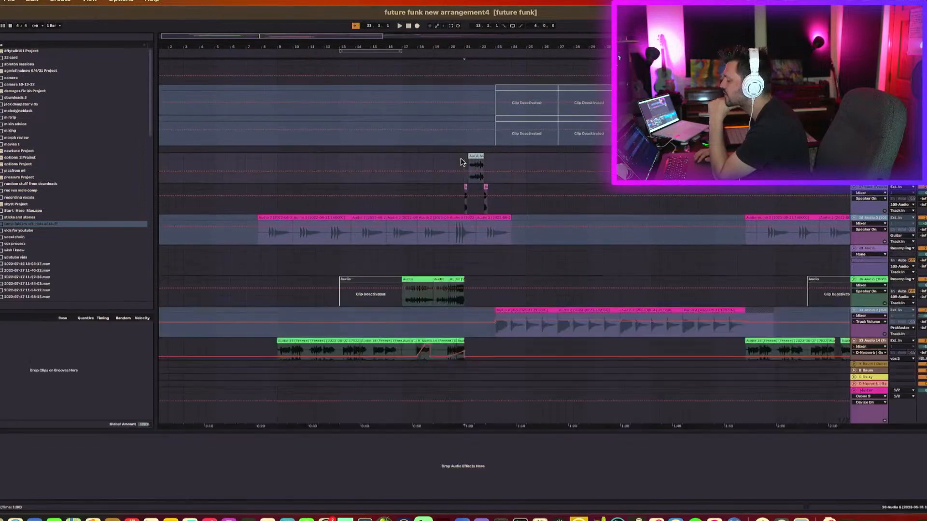
{"action": "scroll", "coordinate": [461, 161], "scroll_direction": "down", "scroll_amount": 5}
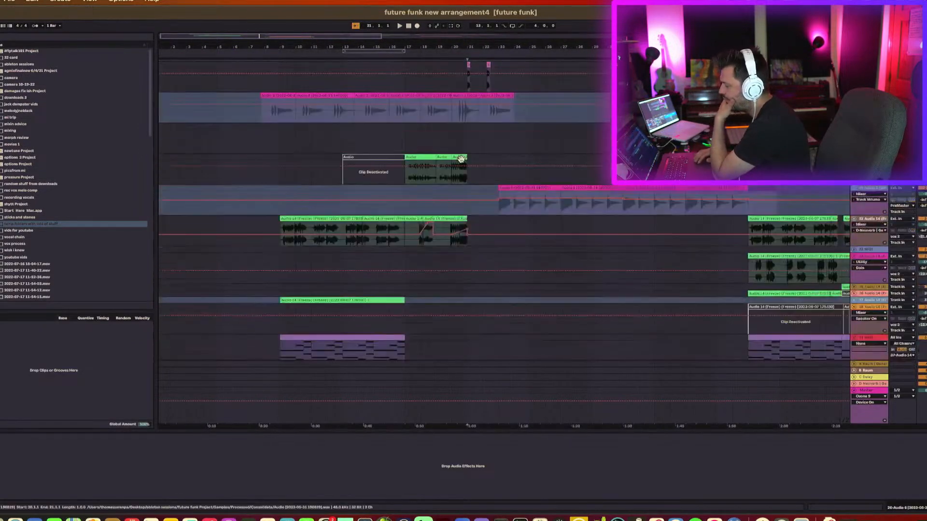
{"action": "scroll", "coordinate": [461, 159], "scroll_direction": "up", "scroll_amount": 3}
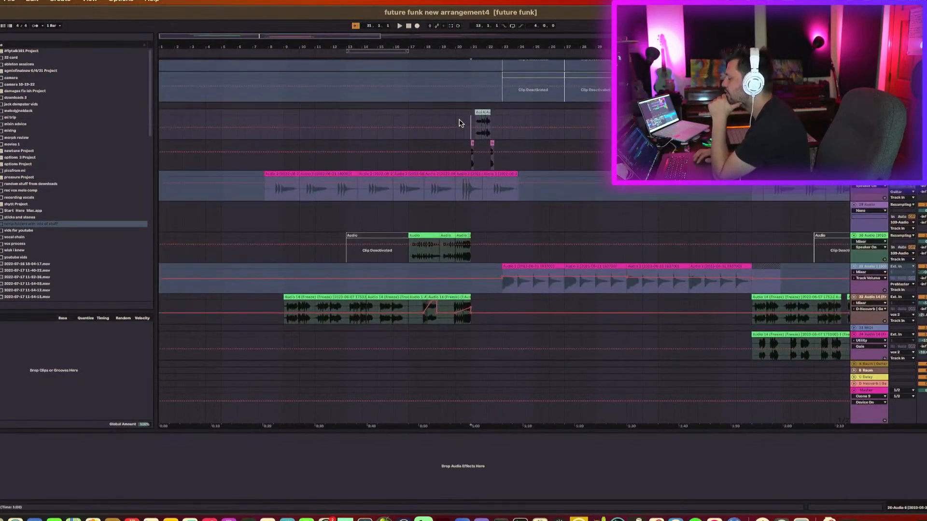
{"action": "key", "text": "space"}
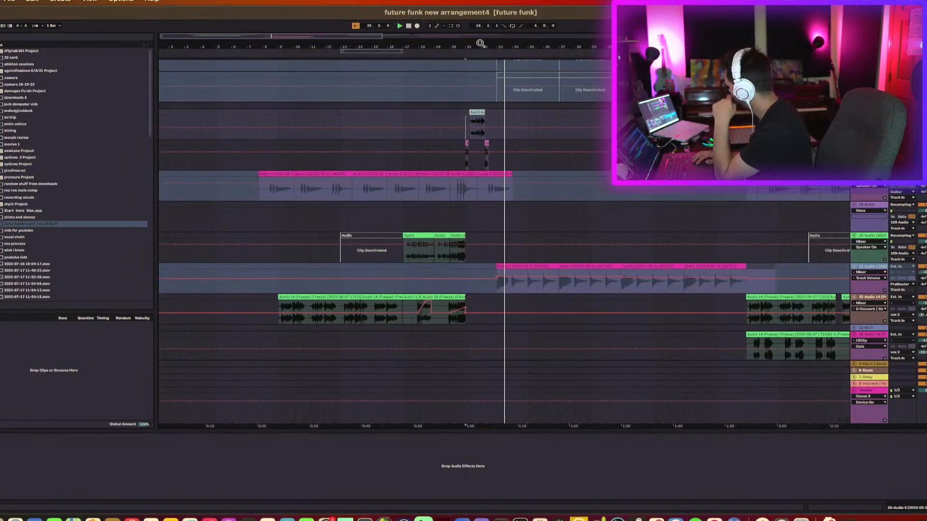
Zoom the arrangement in around bar 21 and audition from the green clips on the guitar audio track.
{"action": "left_click_drag", "start_coordinate": [482, 45], "coordinate": [432, 46]}
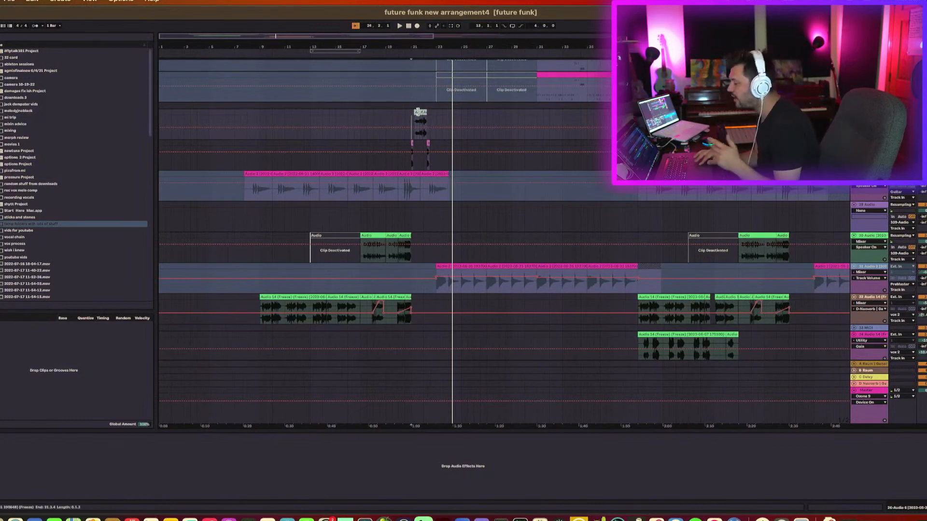
{"action": "key", "text": "space"}
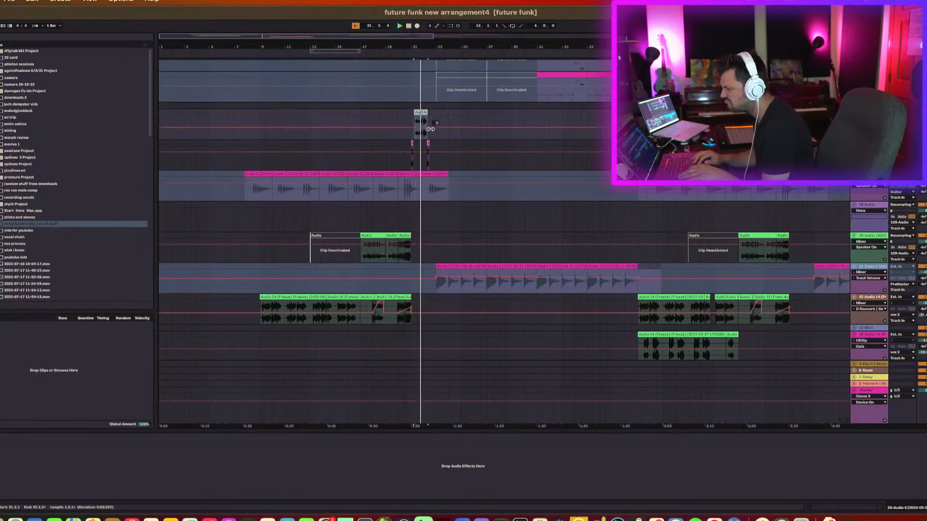
{"action": "left_click", "coordinate": [395, 236]}
{"action": "left_click", "coordinate": [375, 233]}
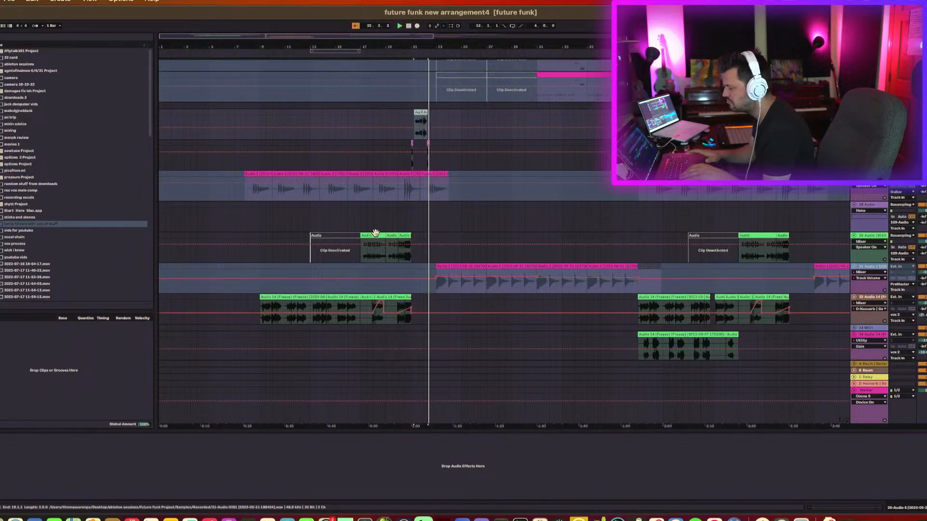
{"action": "key", "text": "space"}
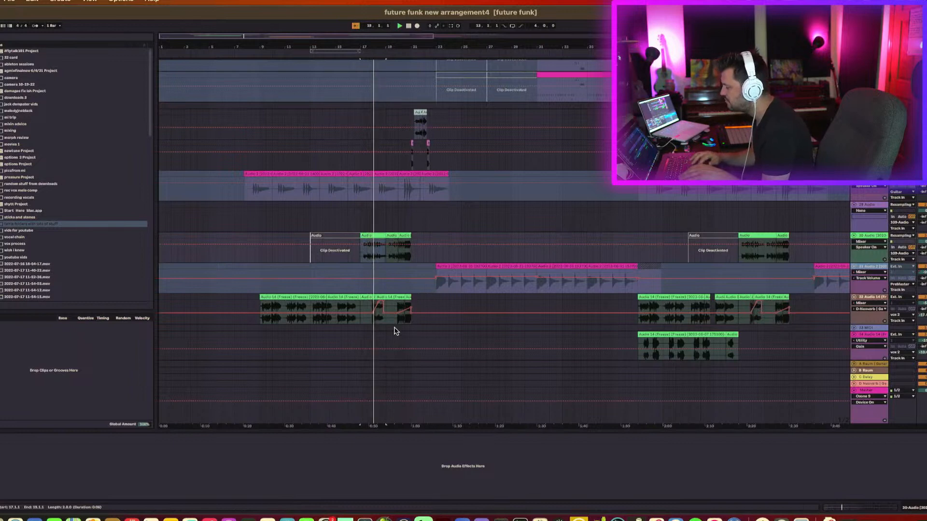
Switch the Audio 14 track's displayed automation lane and restart playback.
{"action": "left_click", "coordinate": [924, 298]}
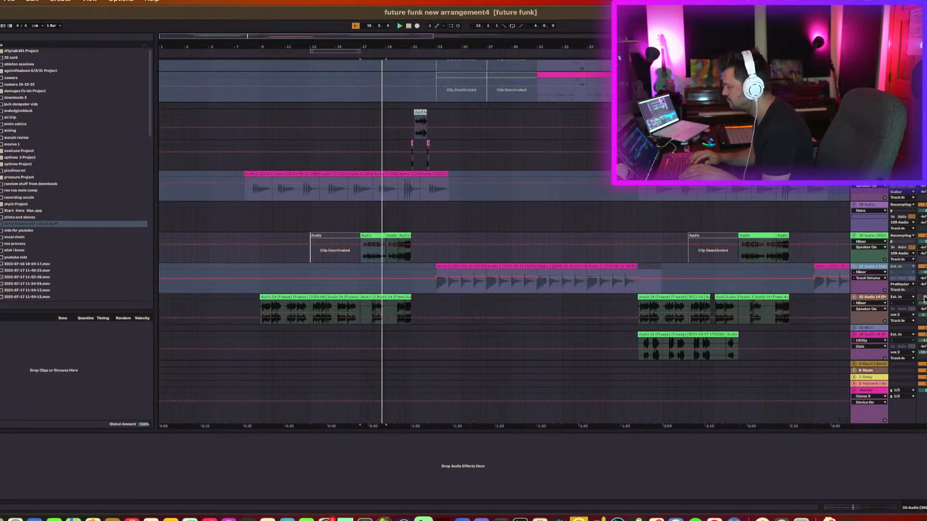
{"action": "key", "text": "space"}
{"action": "key", "text": "space"}
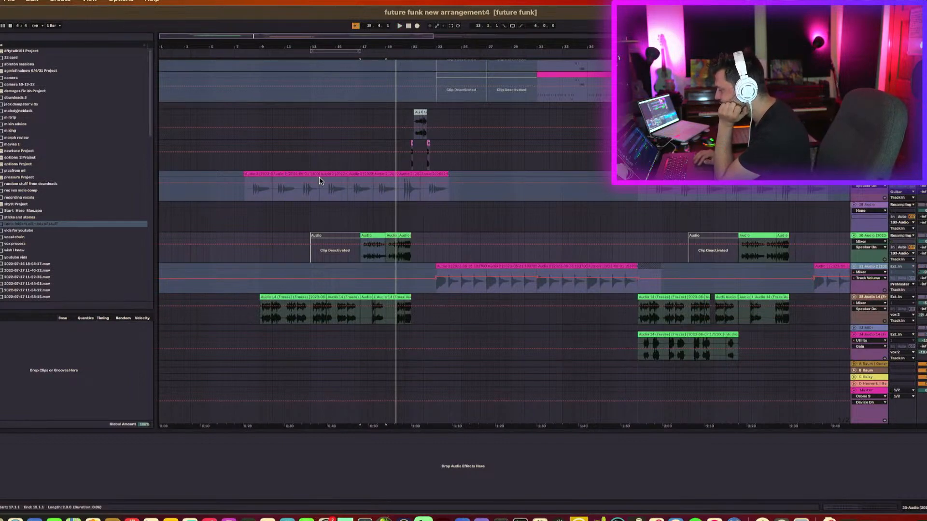
Select the long pink vocal clip, view its device chain, and audition it from its start.
{"action": "left_click", "coordinate": [304, 173]}
{"action": "key", "text": "space"}
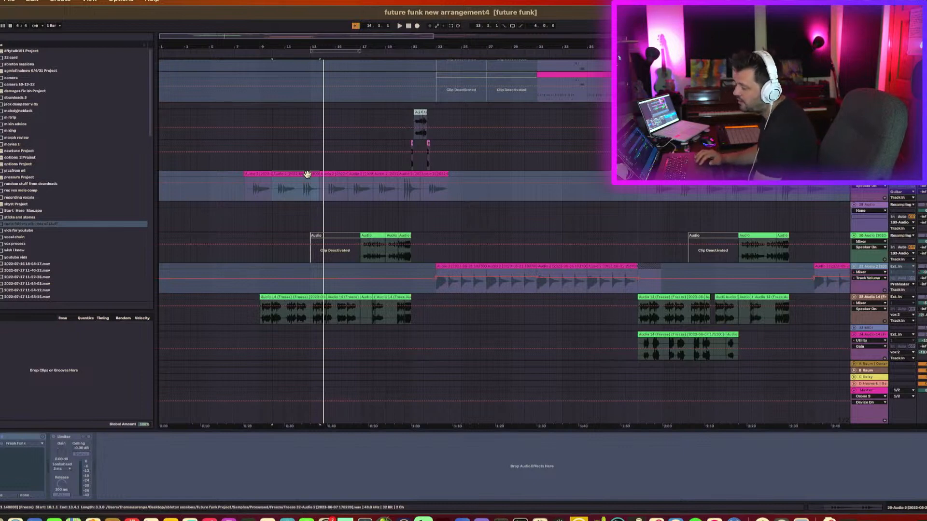
{"action": "left_click", "coordinate": [332, 175]}
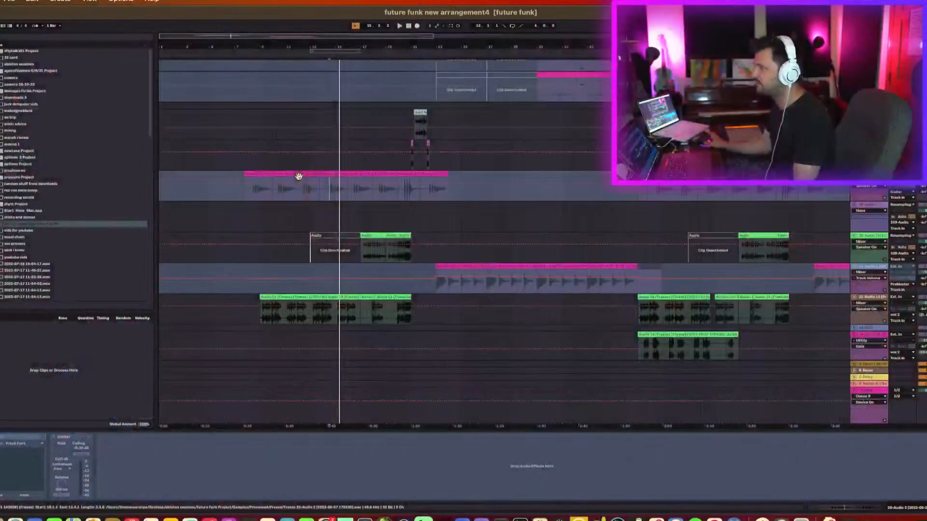
{"action": "left_click", "coordinate": [264, 174]}
{"action": "key", "text": "space"}
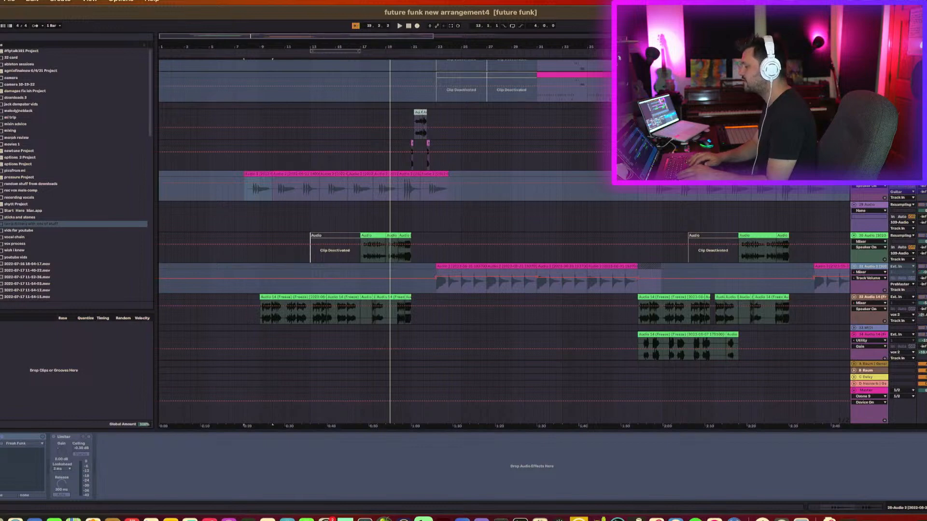
Scroll up to the drum tracks and audition the kick, hat and shaker clips.
{"action": "scroll", "coordinate": [504, 241], "scroll_direction": "up", "scroll_amount": 5}
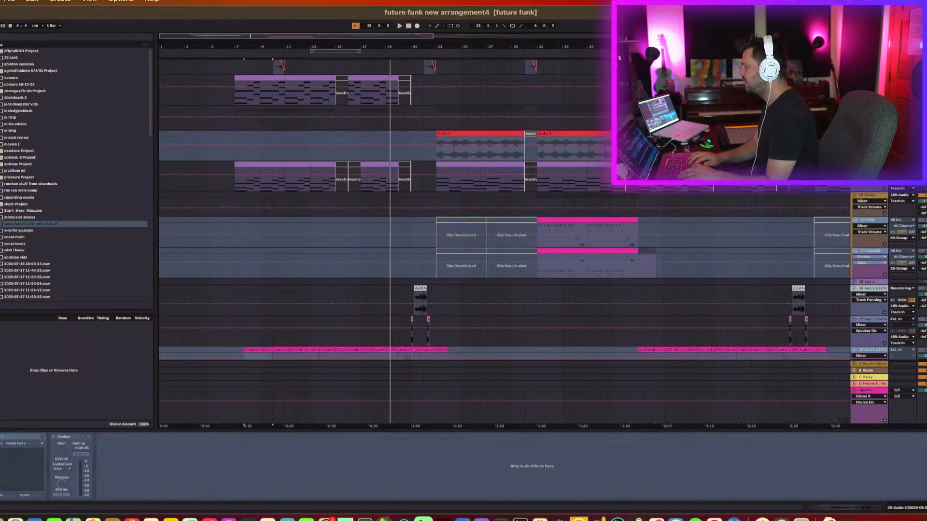
{"action": "key", "text": "space"}
{"action": "scroll", "coordinate": [505, 241], "scroll_direction": "up", "scroll_amount": 12}
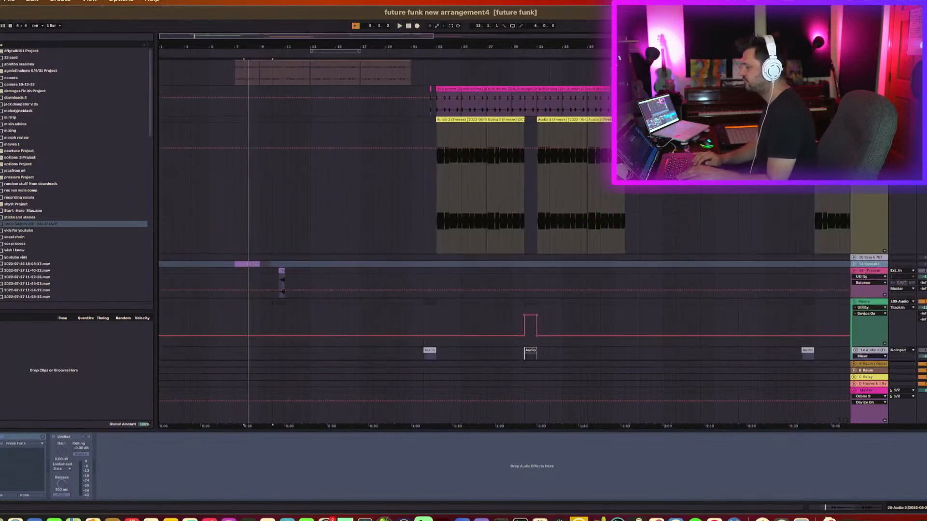
{"action": "scroll", "coordinate": [504, 241], "scroll_direction": "up", "scroll_amount": 5}
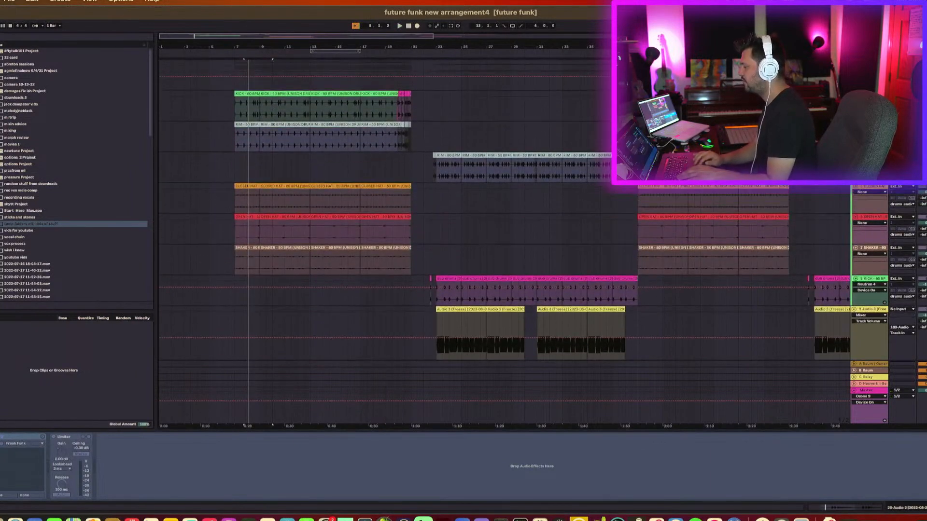
{"action": "key", "text": "space"}
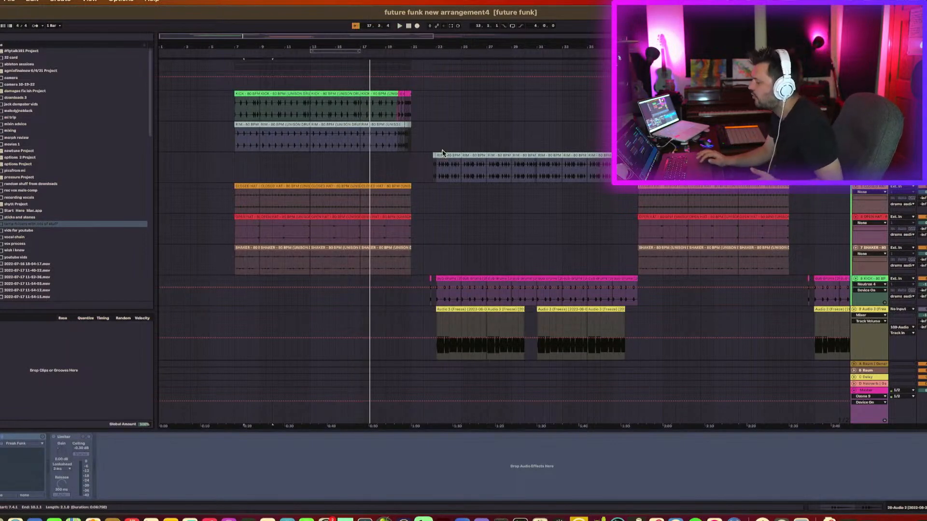
Scroll back down to the vocal and frozen audio tracks and audition them.
{"action": "scroll", "coordinate": [444, 151], "scroll_direction": "down", "scroll_amount": 10}
{"action": "scroll", "coordinate": [443, 150], "scroll_direction": "down", "scroll_amount": 10}
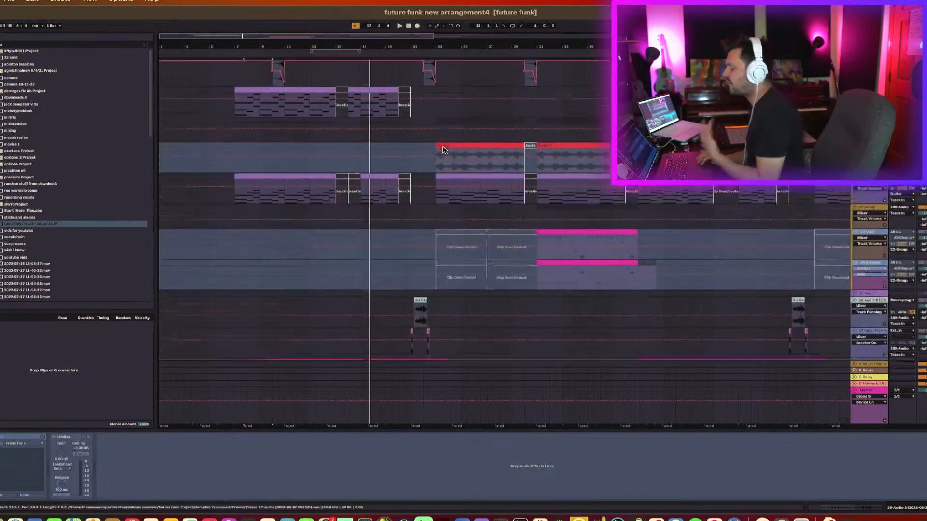
{"action": "scroll", "coordinate": [454, 127], "scroll_direction": "down", "scroll_amount": 2}
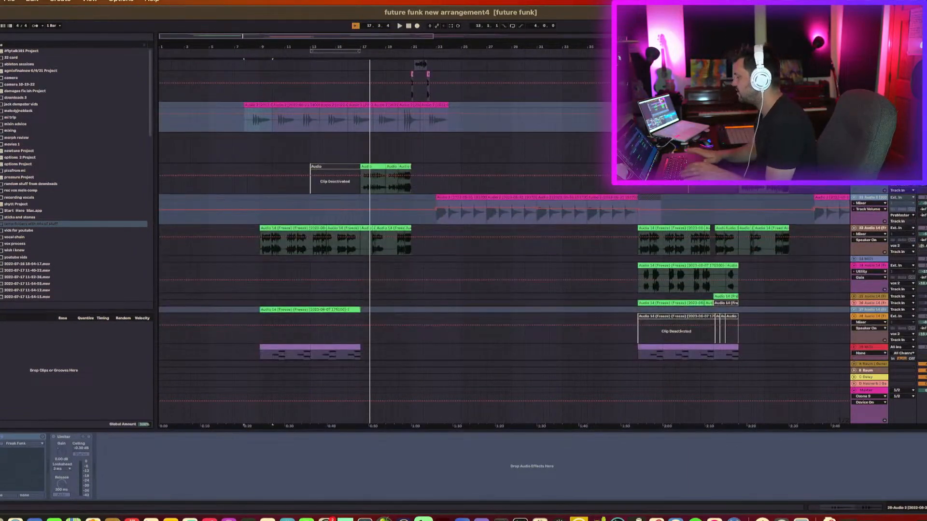
{"action": "key", "text": "space"}
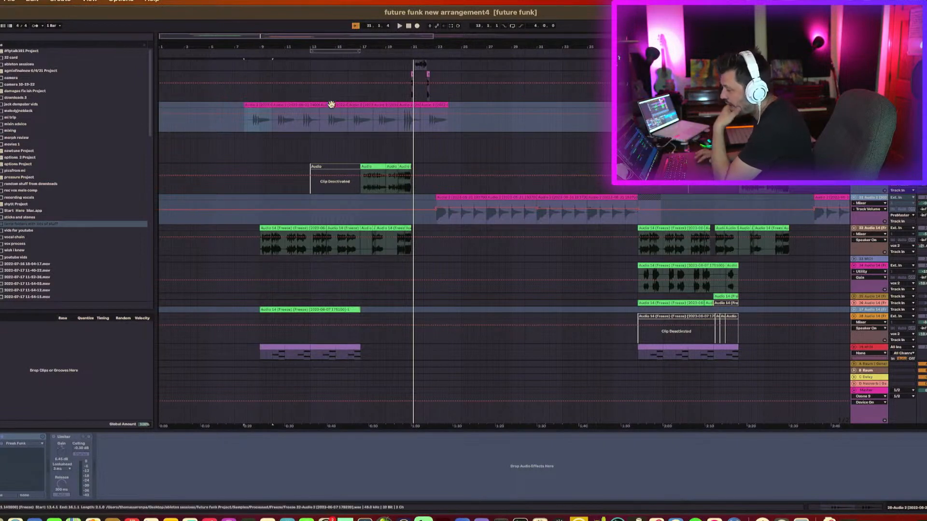
Scroll across the arrangement, select the red audio clips on the guitar track, and play them back.
{"action": "scroll", "coordinate": [386, 142], "scroll_direction": "right", "scroll_amount": 3}
{"action": "scroll", "coordinate": [388, 143], "scroll_direction": "right", "scroll_amount": 5}
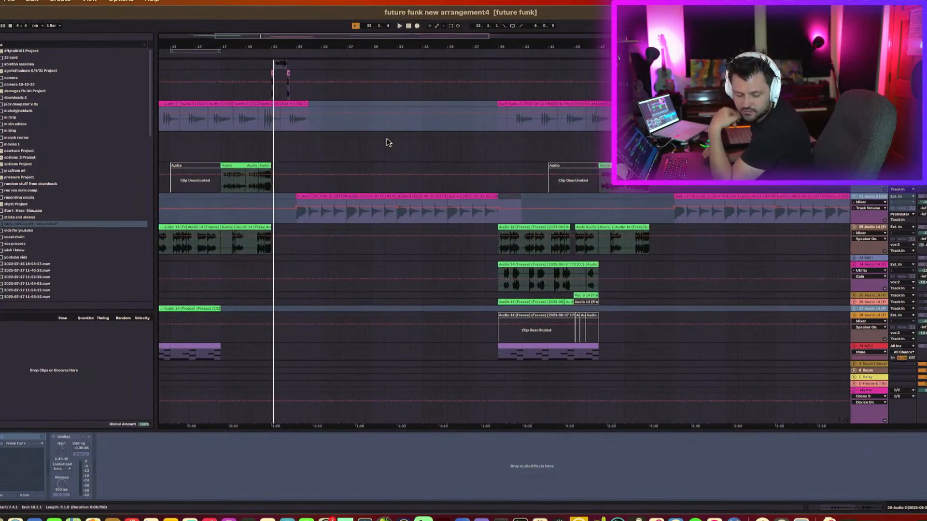
{"action": "scroll", "coordinate": [387, 141], "scroll_direction": "left", "scroll_amount": 8}
{"action": "scroll", "coordinate": [384, 140], "scroll_direction": "up", "scroll_amount": 3}
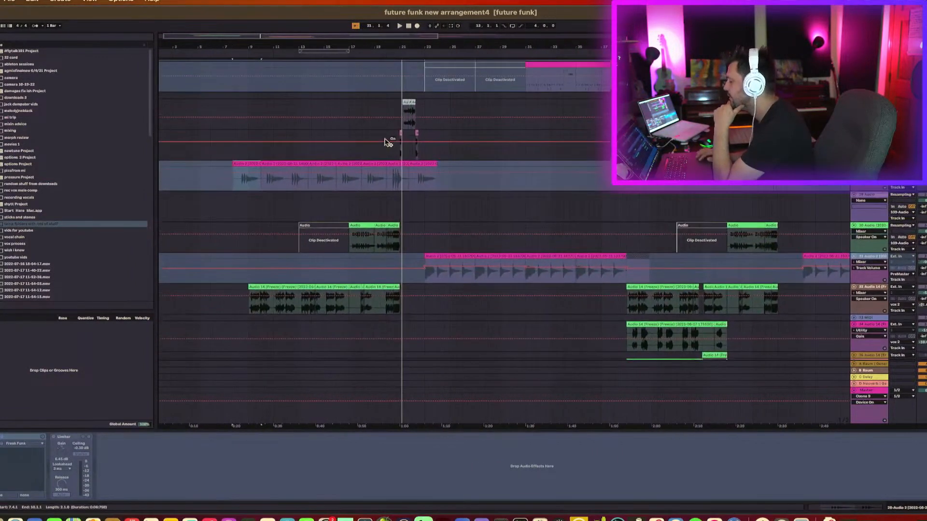
{"action": "left_click", "coordinate": [440, 257]}
{"action": "scroll", "coordinate": [441, 258], "scroll_direction": "up", "scroll_amount": 5}
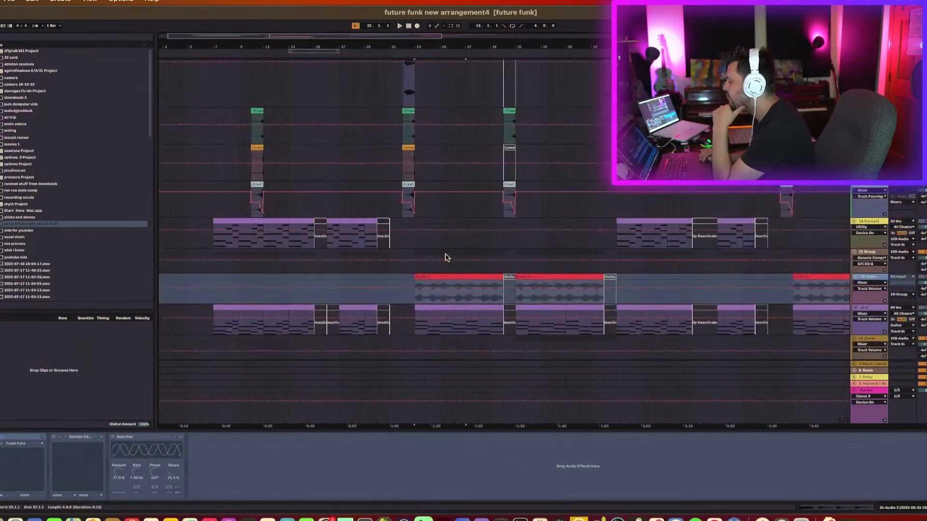
{"action": "left_click", "coordinate": [447, 277]}
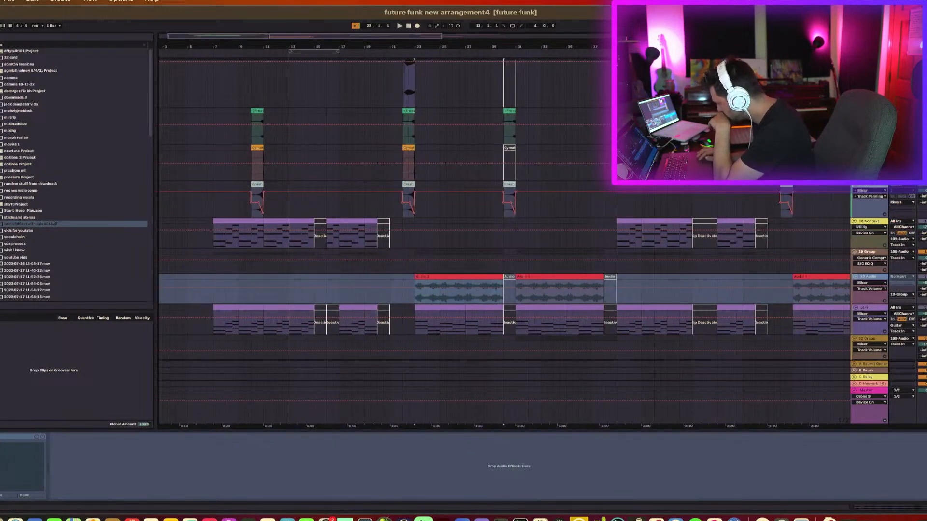
{"action": "key", "text": "space"}
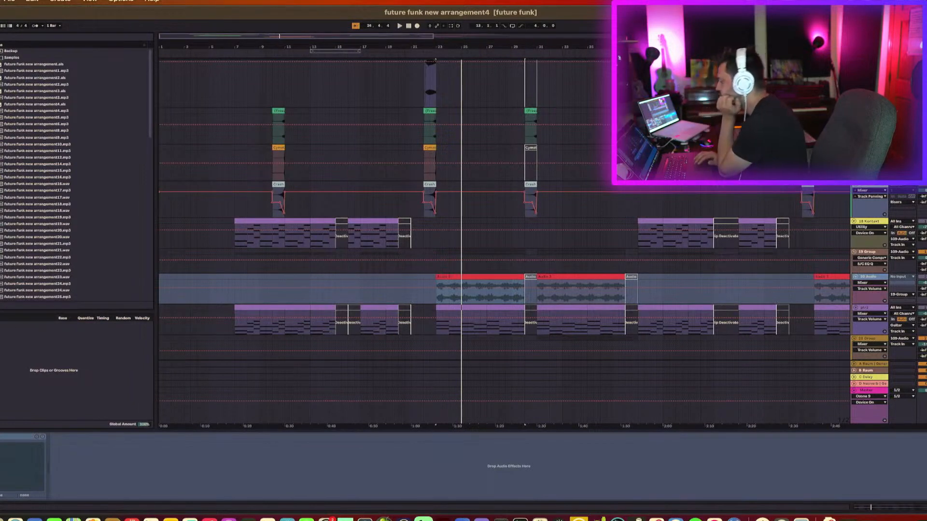
Expand and collapse a project file in the browser to inspect its tracks, then set a playback point.
{"action": "left_click", "coordinate": [1, 90]}
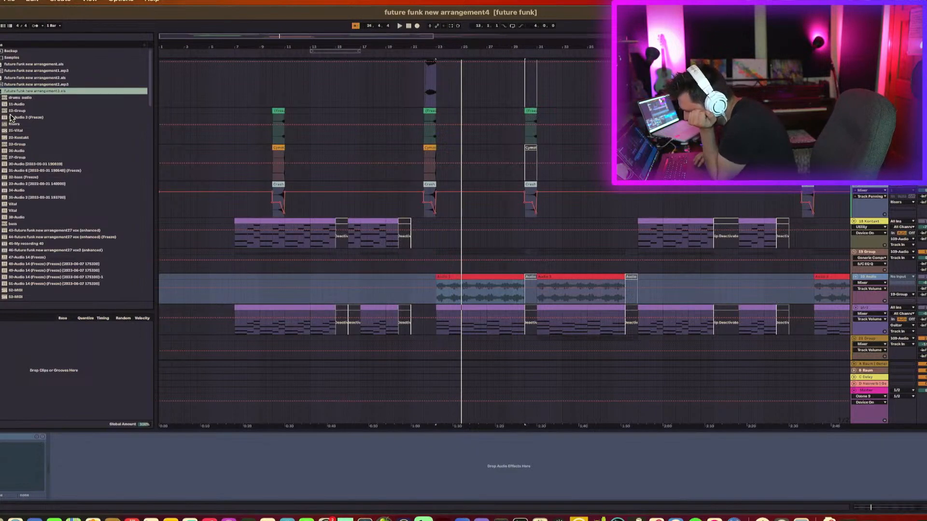
{"action": "left_click", "coordinate": [2, 91]}
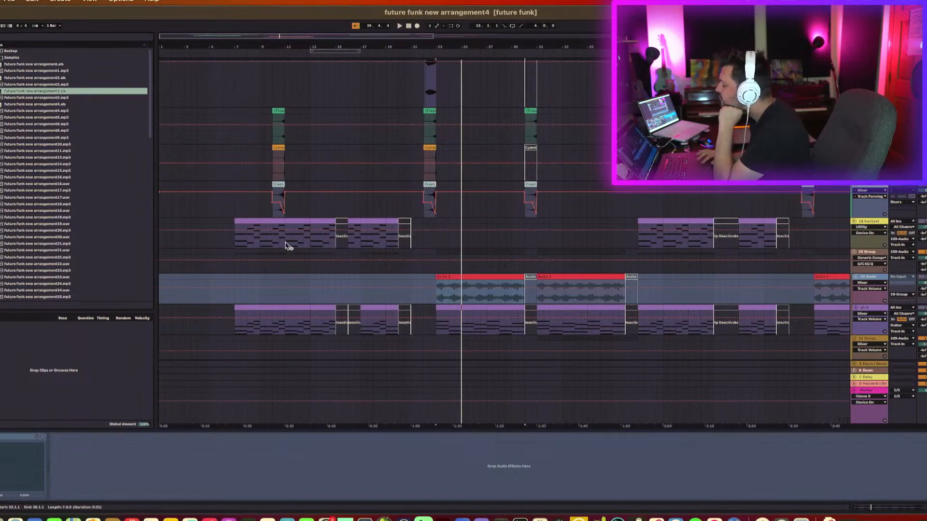
{"action": "left_click", "coordinate": [302, 281]}
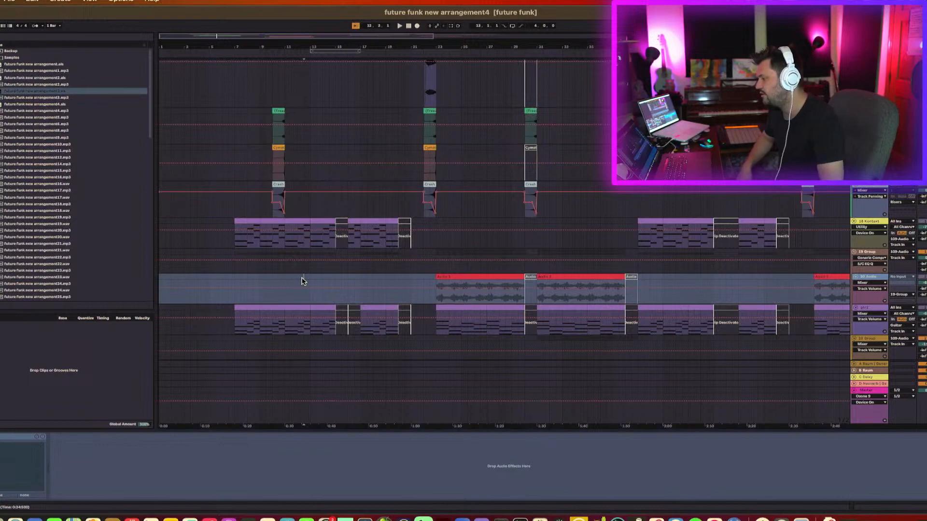
Scroll down to the lead vocal stack at the bottom and audition it.
{"action": "scroll", "coordinate": [303, 281], "scroll_direction": "down", "scroll_amount": 5}
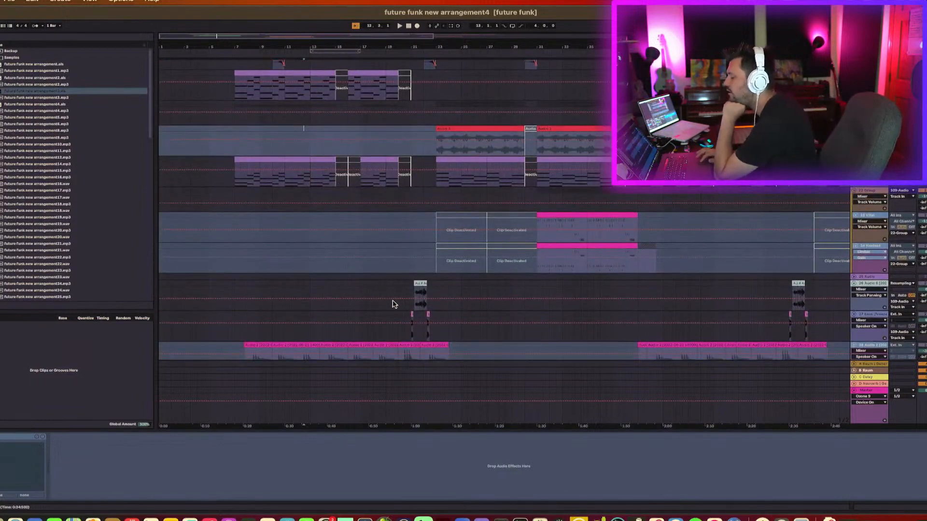
{"action": "left_click", "coordinate": [406, 304]}
{"action": "scroll", "coordinate": [406, 309], "scroll_direction": "down", "scroll_amount": 10}
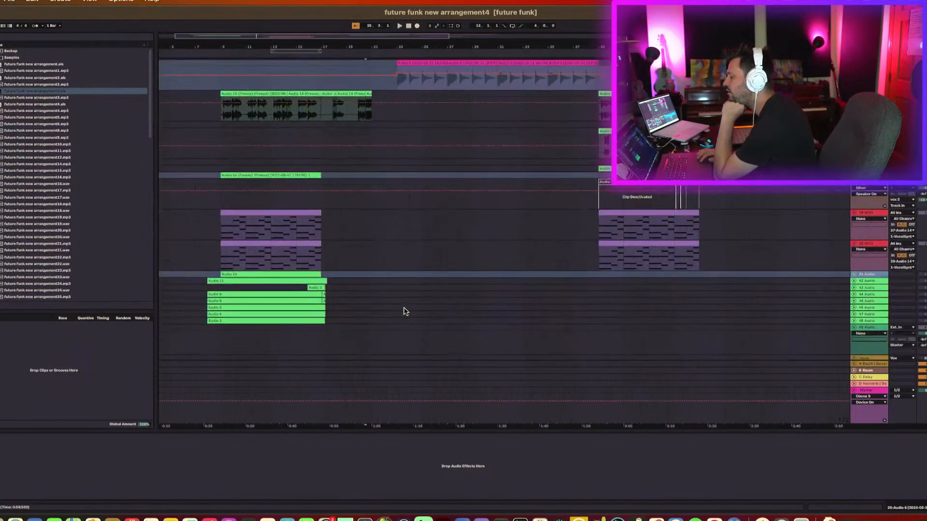
{"action": "scroll", "coordinate": [408, 263], "scroll_direction": "down", "scroll_amount": 10}
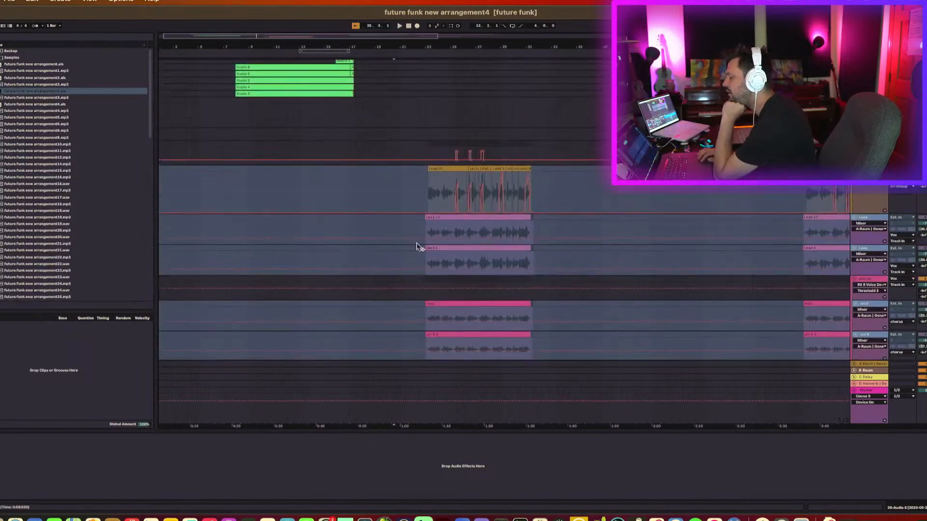
{"action": "key", "text": "space"}
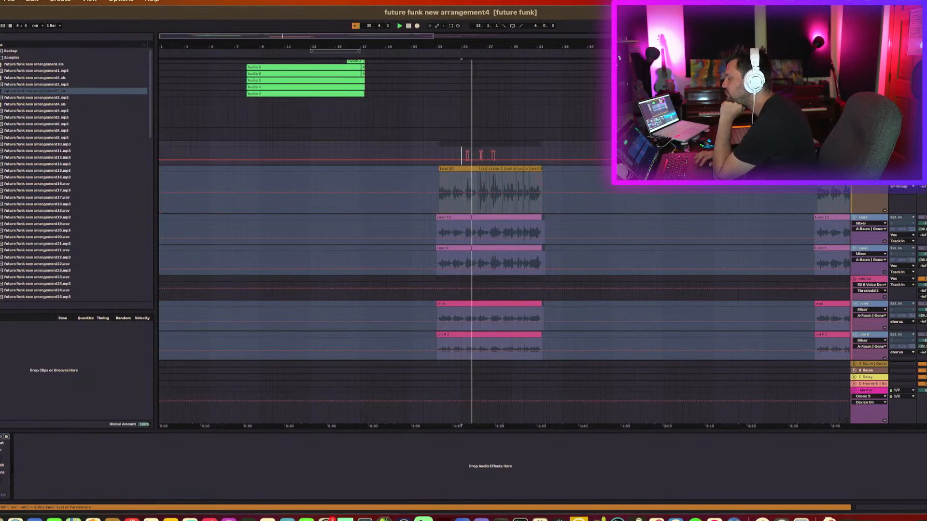
{"action": "key", "text": "space"}
{"action": "key", "text": "space"}
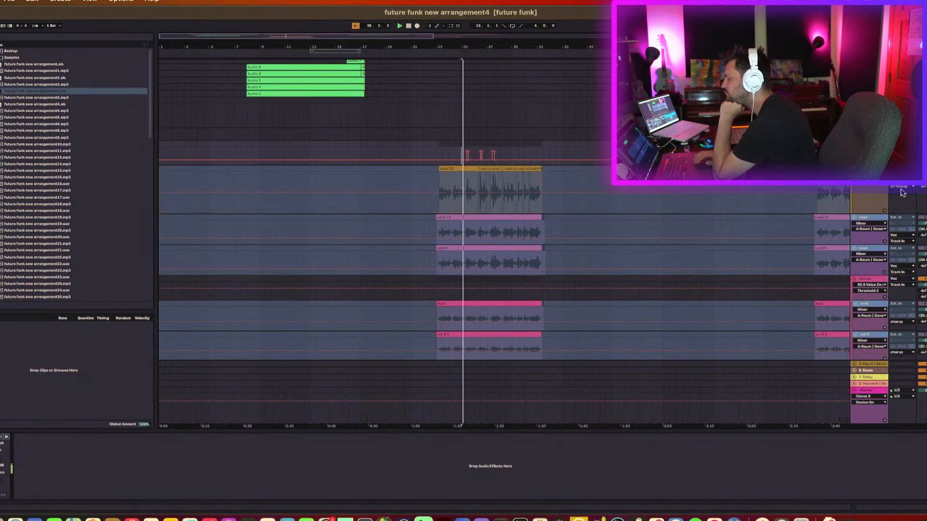
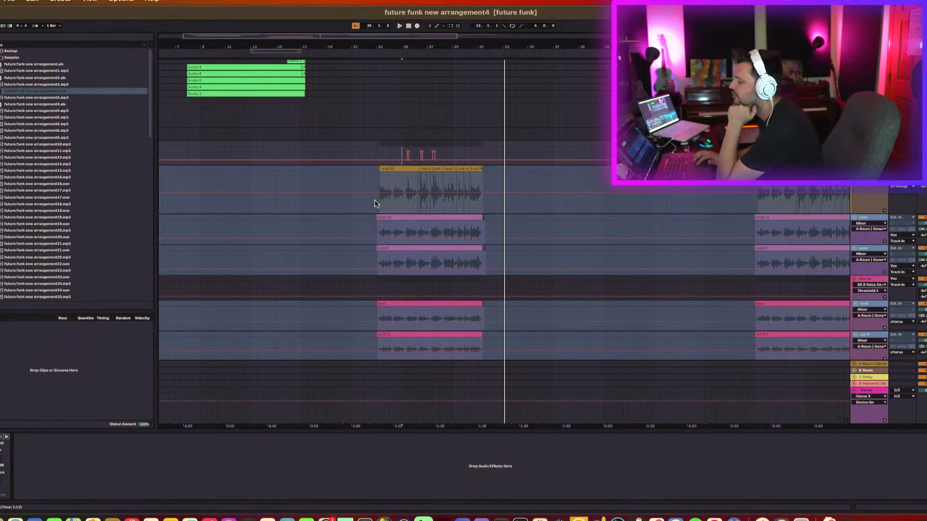
Select a span of the lead vocal clip and set the playback point just after it.
{"action": "left_click_drag", "start_coordinate": [375, 203], "coordinate": [485, 168]}
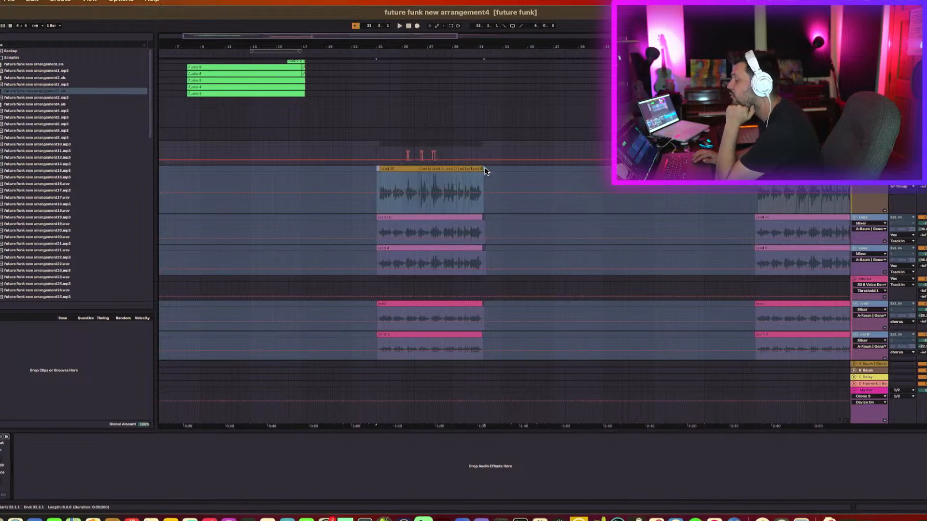
{"action": "left_click", "coordinate": [501, 177]}
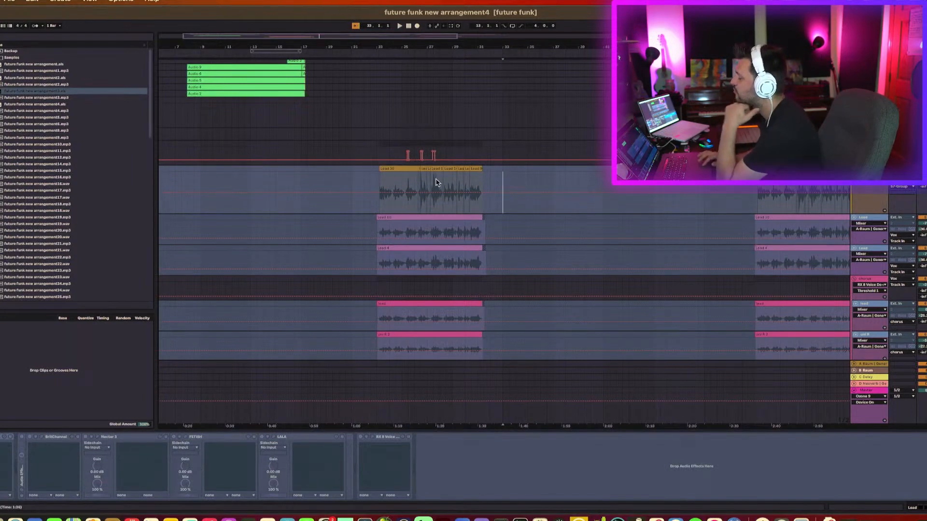
Scroll up through the arrangement to the drum tracks and select the kick track's clip.
{"action": "scroll", "coordinate": [439, 178], "scroll_direction": "up", "scroll_amount": 1}
{"action": "scroll", "coordinate": [438, 178], "scroll_direction": "up", "scroll_amount": 10}
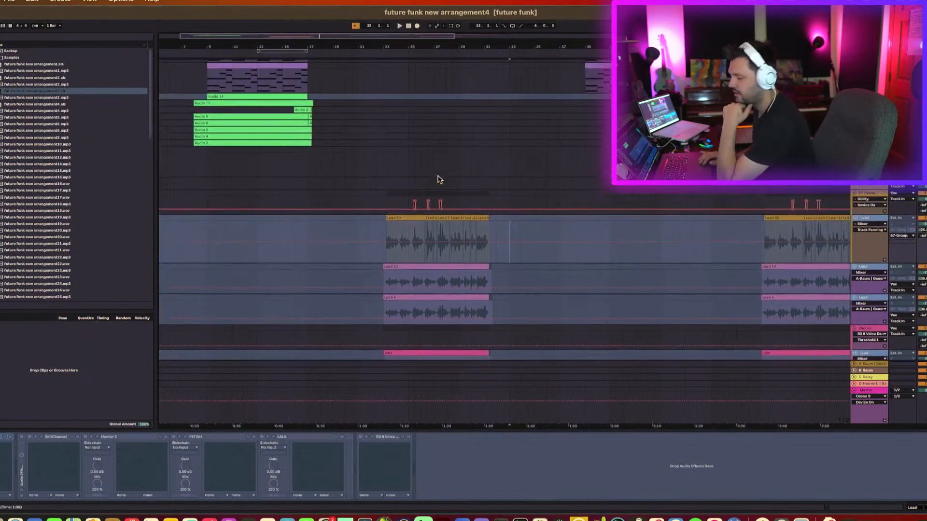
{"action": "scroll", "coordinate": [439, 179], "scroll_direction": "up", "scroll_amount": 3}
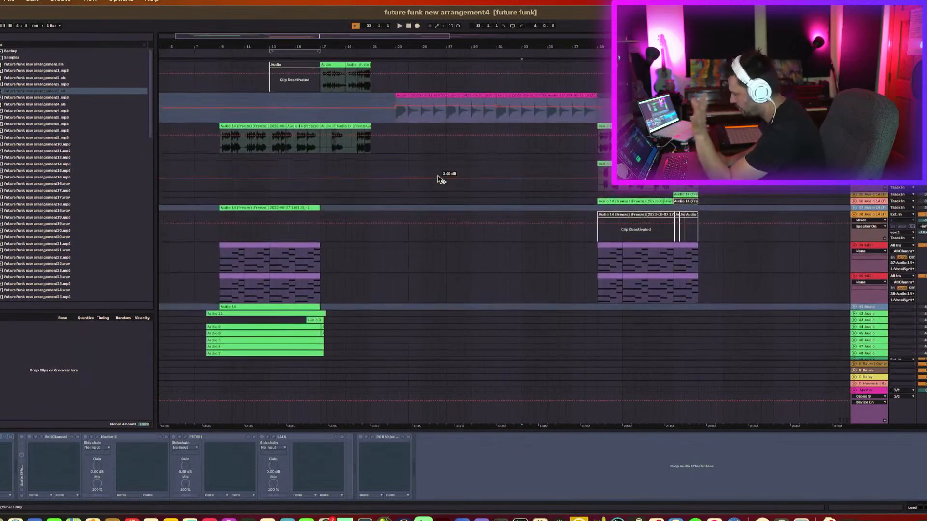
{"action": "scroll", "coordinate": [438, 180], "scroll_direction": "up", "scroll_amount": 10}
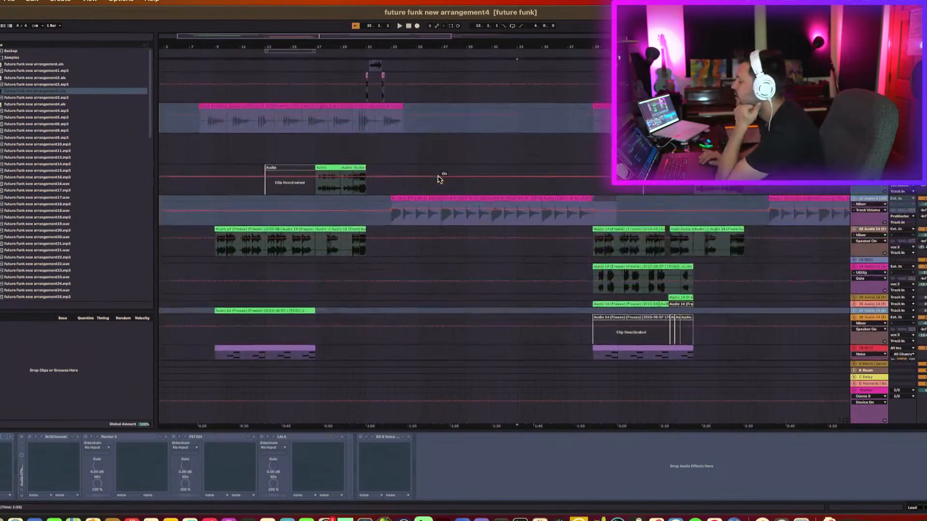
{"action": "scroll", "coordinate": [439, 180], "scroll_direction": "up", "scroll_amount": 4}
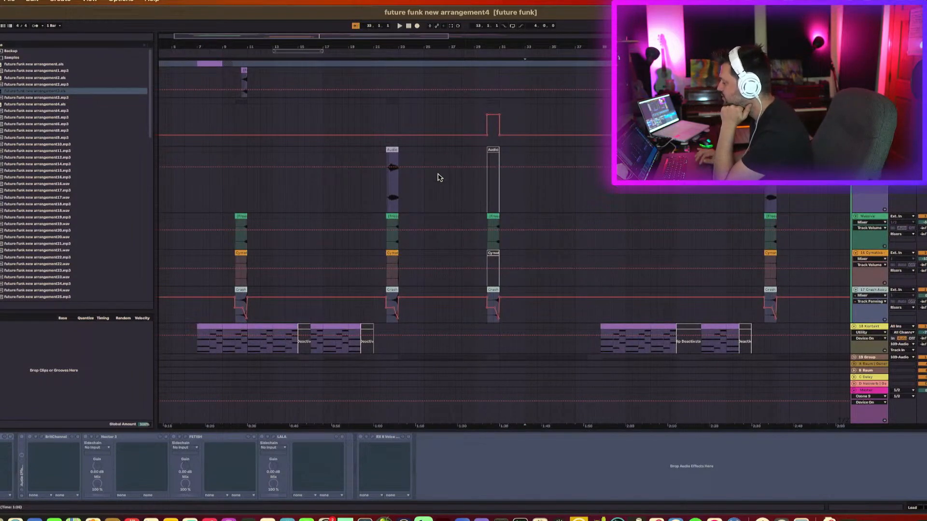
{"action": "scroll", "coordinate": [354, 223], "scroll_direction": "up", "scroll_amount": 10}
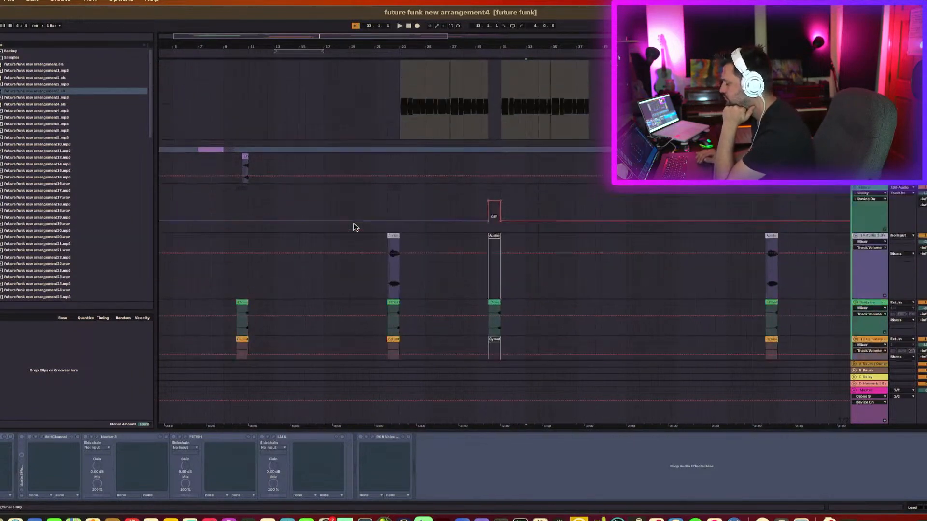
{"action": "left_click", "coordinate": [346, 230]}
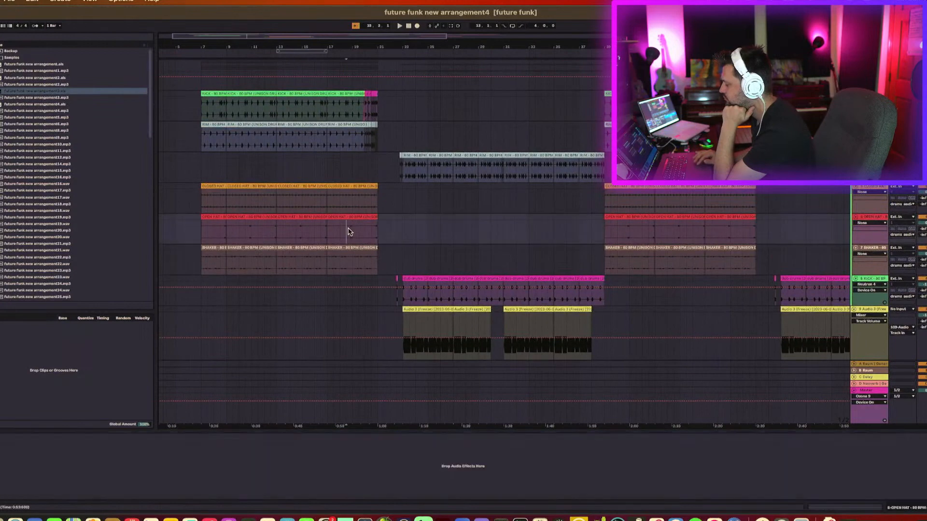
{"action": "left_click", "coordinate": [415, 279]}
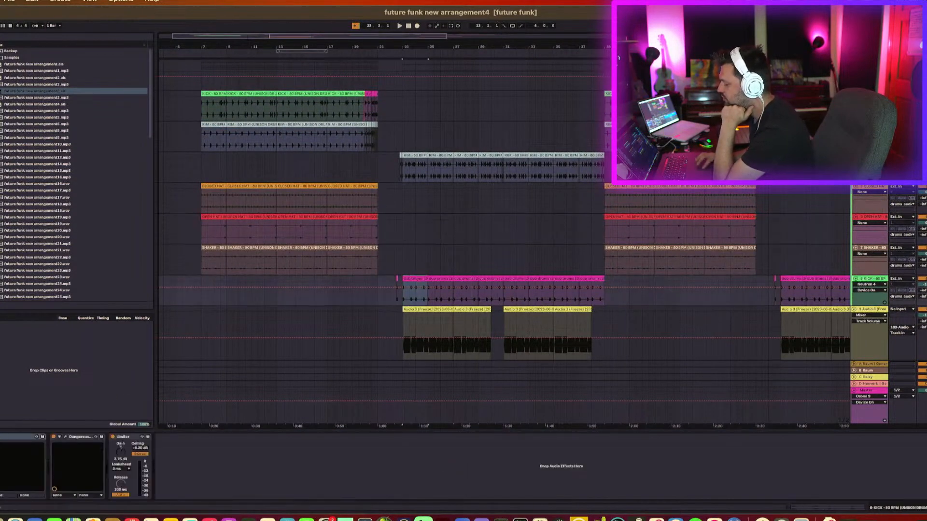
Open the kick track's Neutron plug-in window and reposition it lower on the screen.
{"action": "key", "text": "super+alt+p"}
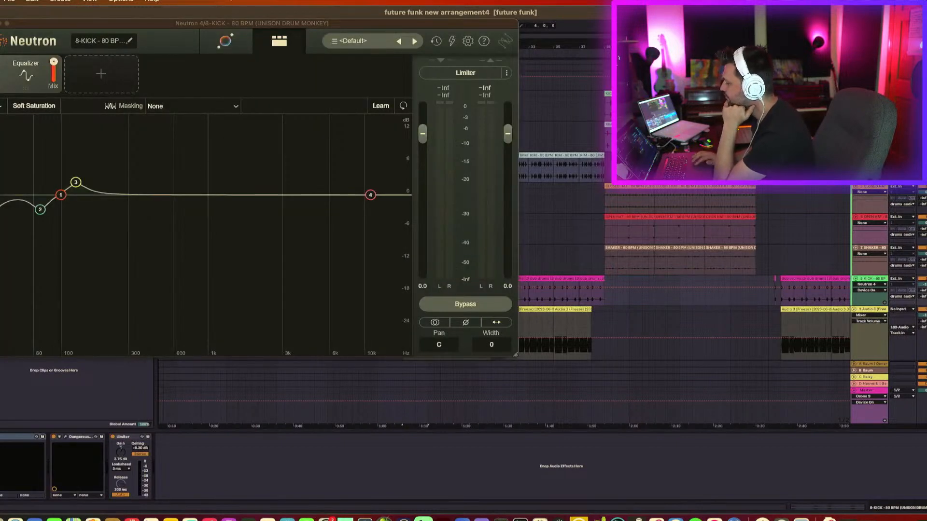
{"action": "left_click_drag", "start_coordinate": [177, 26], "coordinate": [202, 23]}
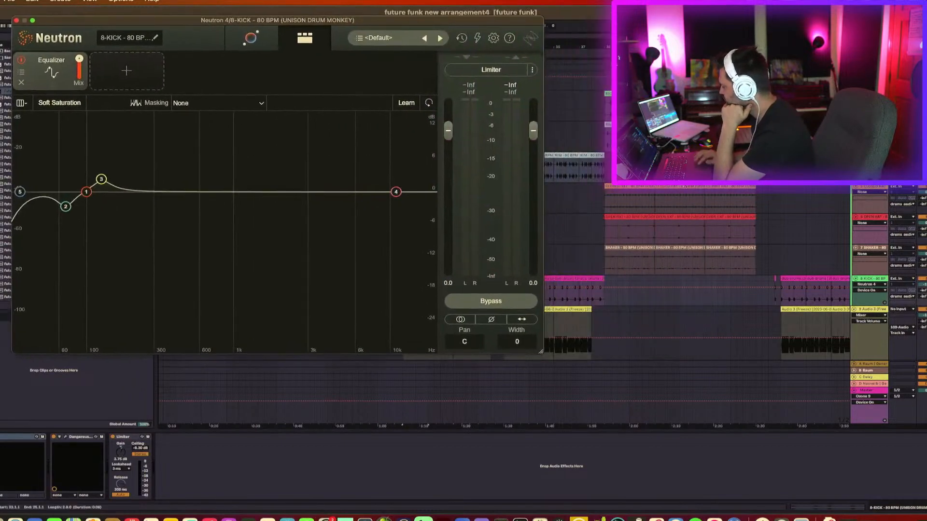
{"action": "left_click", "coordinate": [873, 312]}
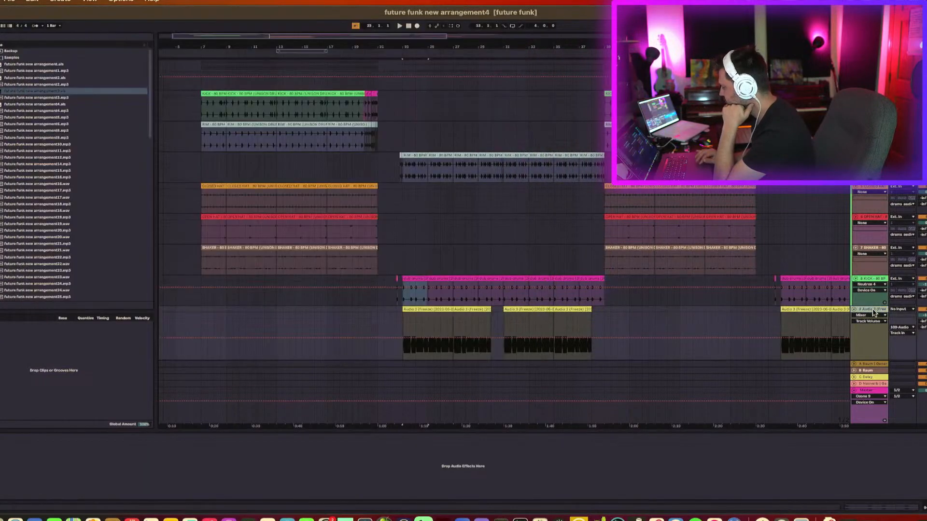
{"action": "scroll", "coordinate": [873, 310], "scroll_direction": "down", "scroll_amount": 10}
{"action": "scroll", "coordinate": [872, 310], "scroll_direction": "up", "scroll_amount": 9}
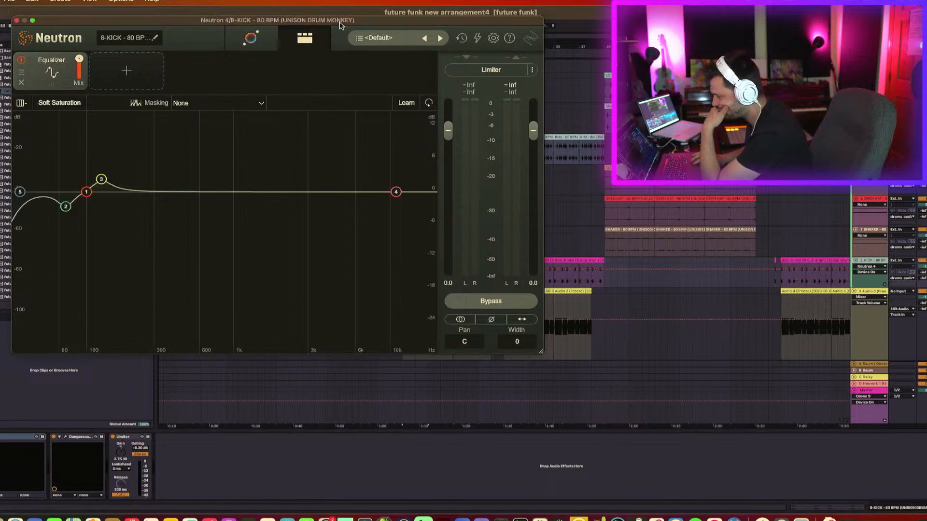
{"action": "left_click_drag", "start_coordinate": [333, 21], "coordinate": [299, 167]}
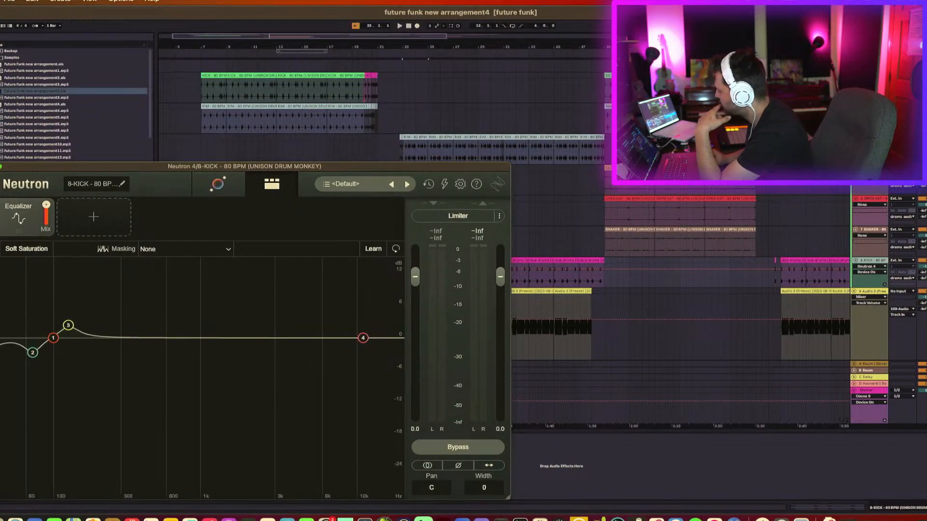
{"action": "left_click", "coordinate": [870, 261]}
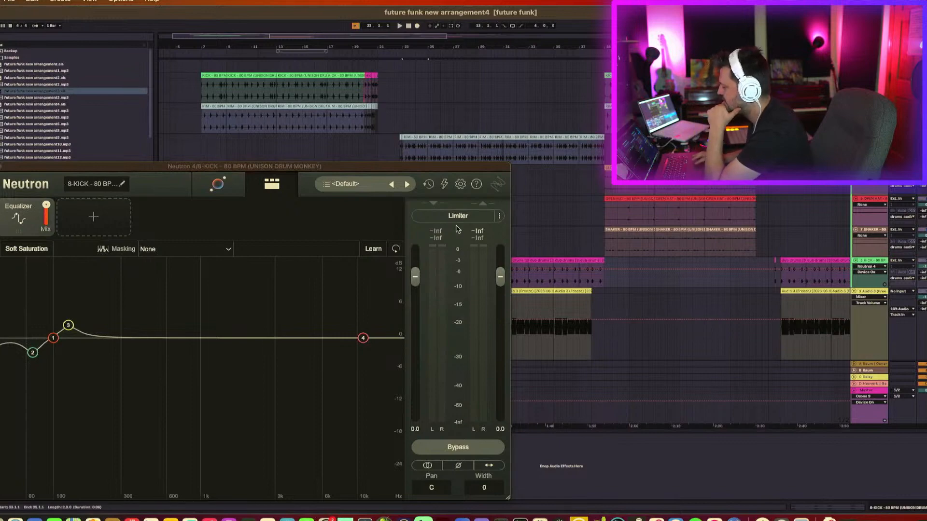
{"action": "left_click_drag", "start_coordinate": [433, 167], "coordinate": [742, 375]}
{"action": "left_click", "coordinate": [416, 258]}
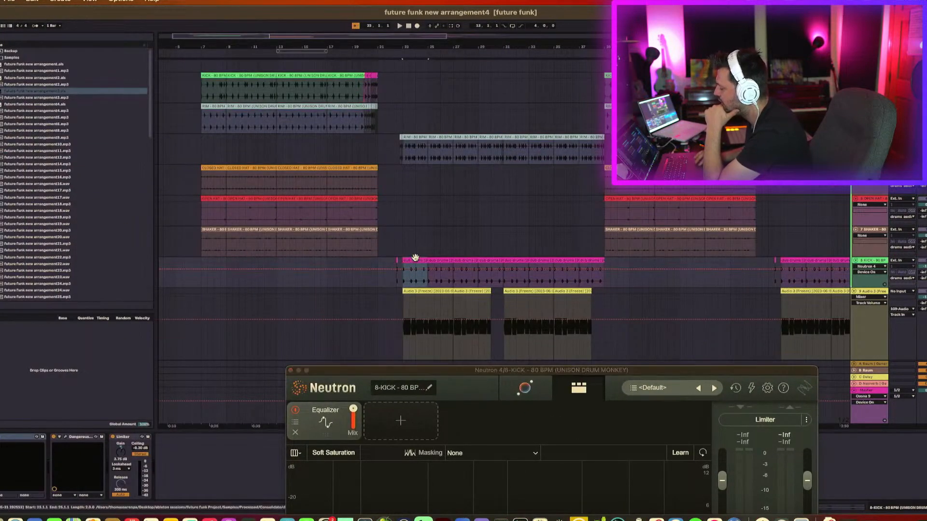
Play back the kick while comparing its Dangerous device and Neutron spectrum, then close the Neutron window.
{"action": "key", "text": "space"}
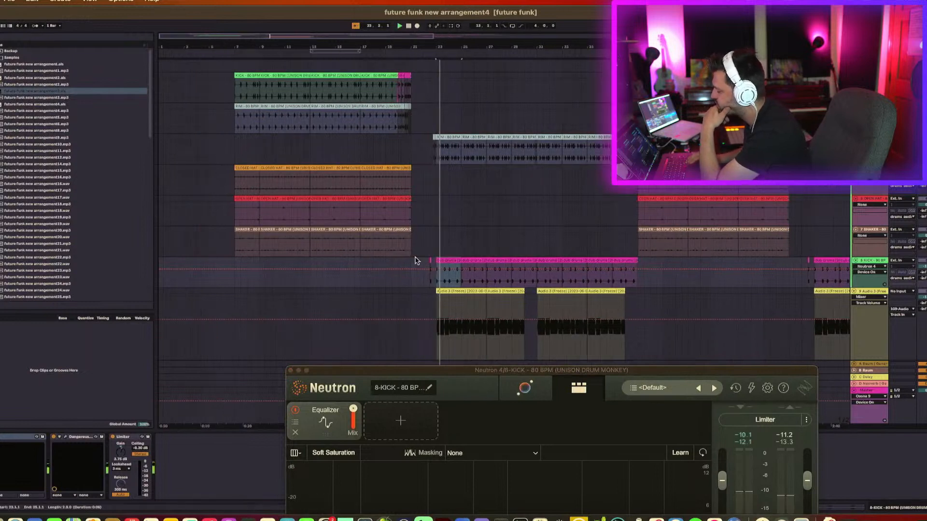
{"action": "left_click", "coordinate": [54, 437]}
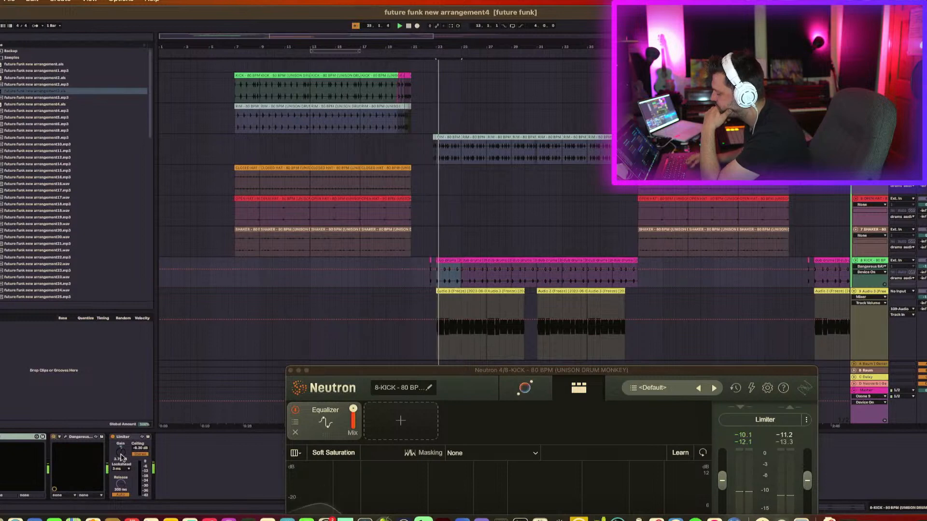
{"action": "left_click_drag", "start_coordinate": [340, 375], "coordinate": [340, 260]}
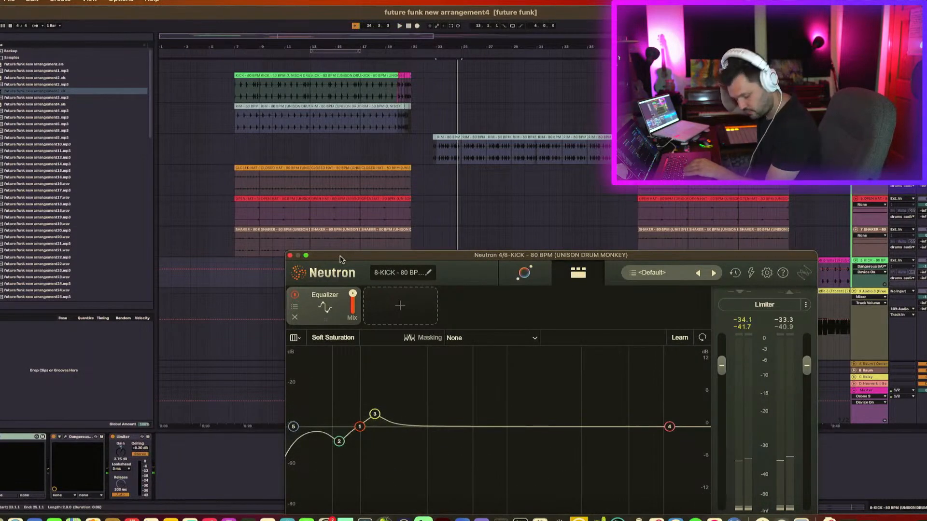
{"action": "key", "text": "space"}
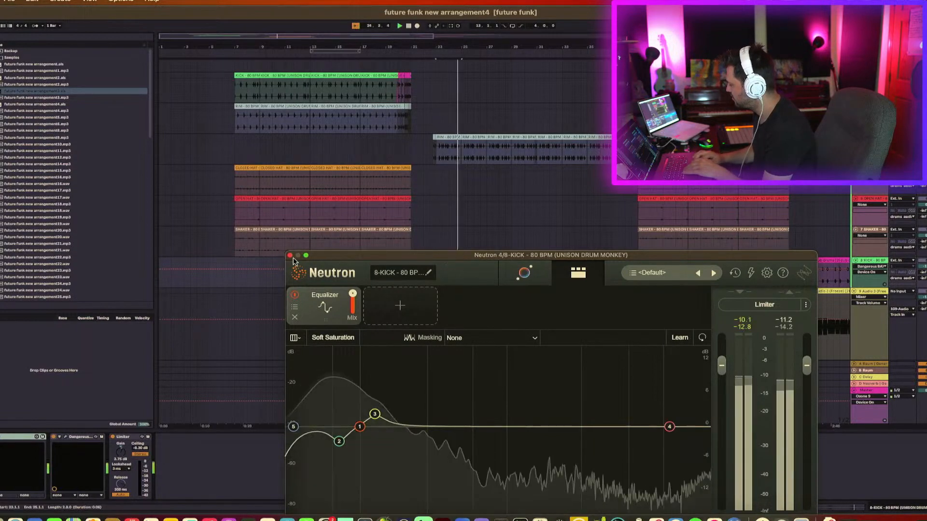
{"action": "left_click", "coordinate": [290, 256]}
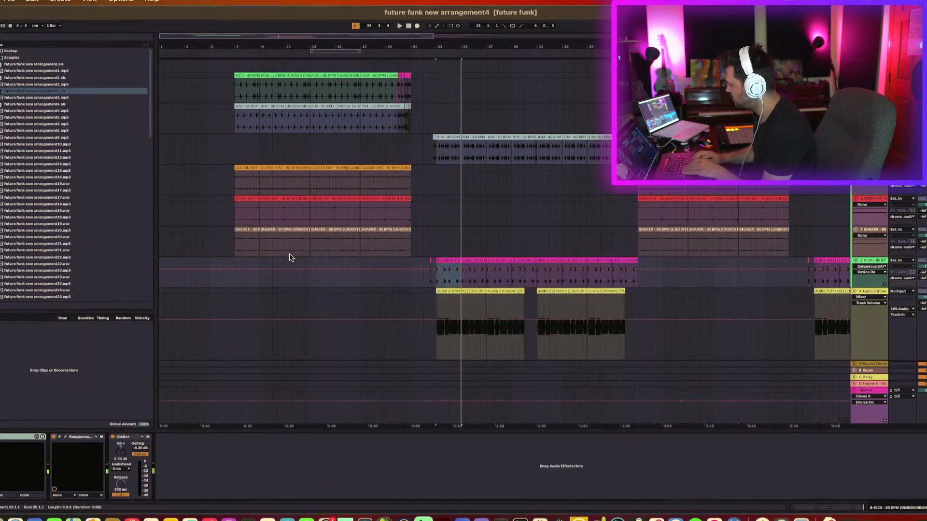
Select the frozen Audio 3 clip, zoom in, lower its volume to about -3.3 dB, and play it.
{"action": "left_click", "coordinate": [458, 291]}
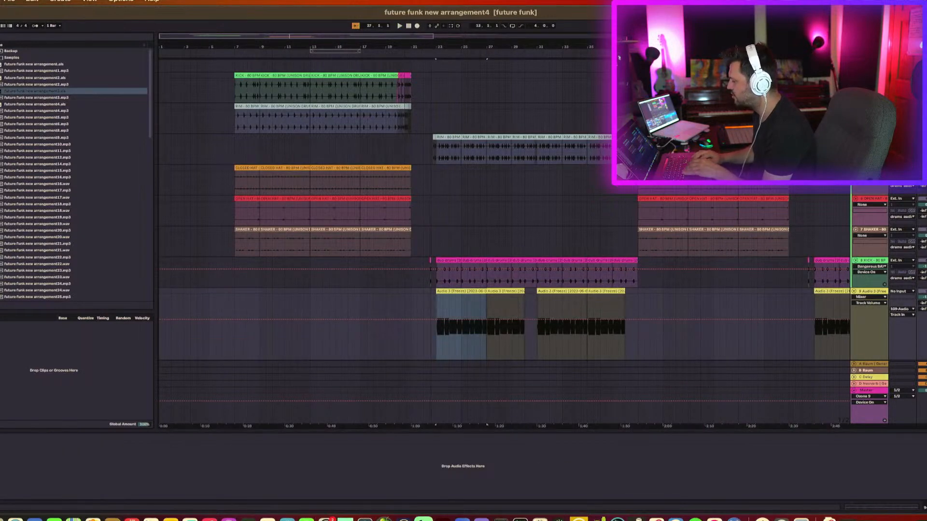
{"action": "left_click_drag", "start_coordinate": [431, 47], "coordinate": [431, 104]}
{"action": "scroll", "coordinate": [581, 162], "scroll_direction": "down", "scroll_amount": 3}
{"action": "scroll", "coordinate": [582, 161], "scroll_direction": "right", "scroll_amount": 5}
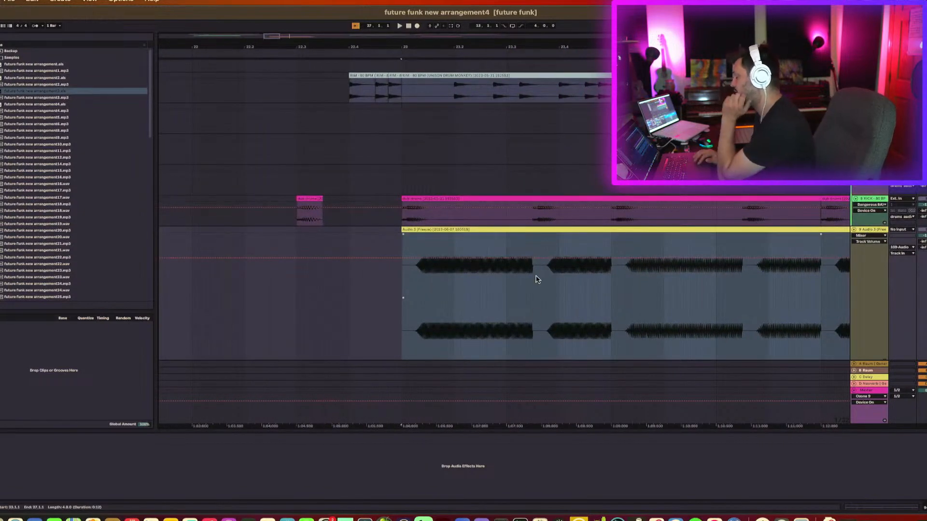
{"action": "left_click_drag", "start_coordinate": [520, 258], "coordinate": [519, 265]}
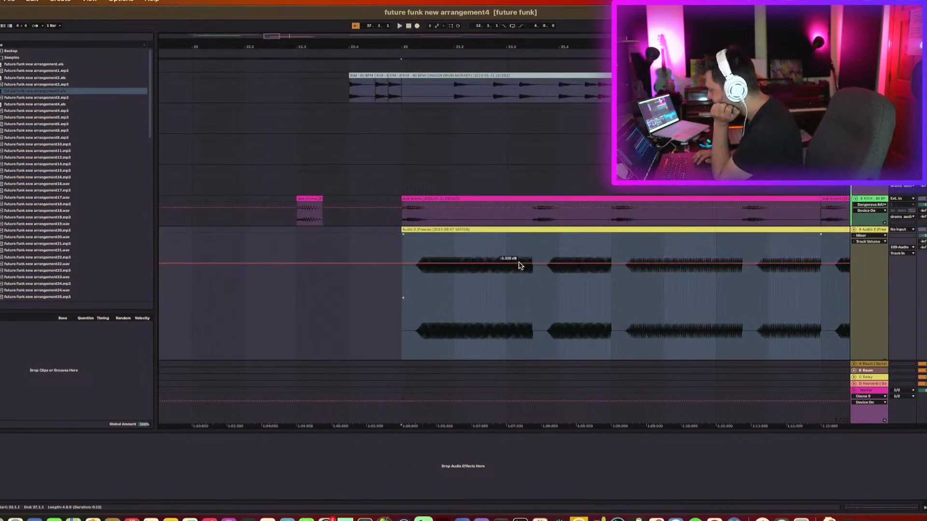
{"action": "key", "text": "space"}
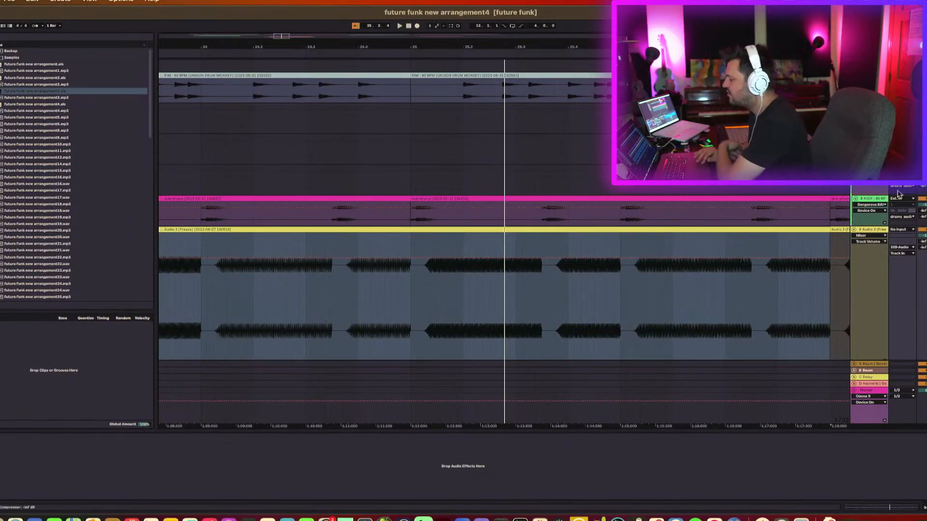
Zoom in around bar 25 and trim the end of the short kick clip there.
{"action": "left_click_drag", "start_coordinate": [417, 41], "coordinate": [423, 46]}
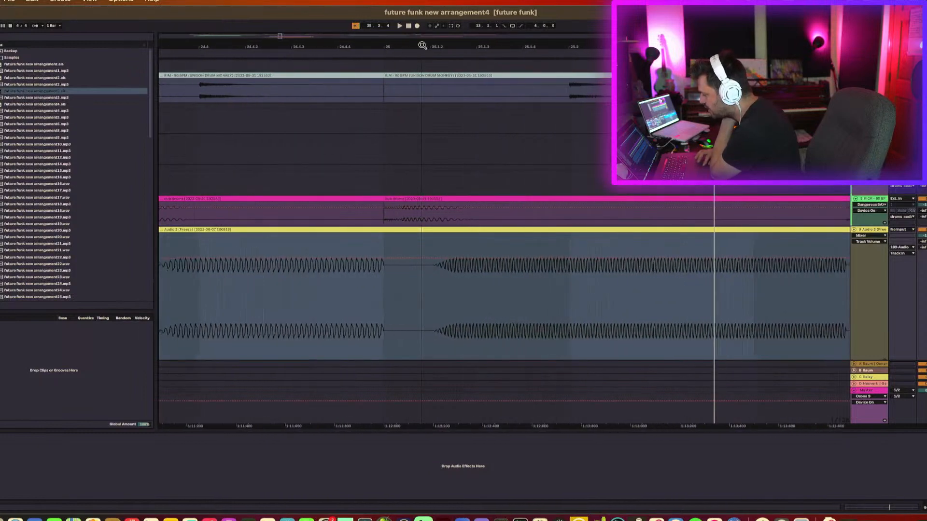
{"action": "left_click_drag", "start_coordinate": [385, 224], "coordinate": [397, 226]}
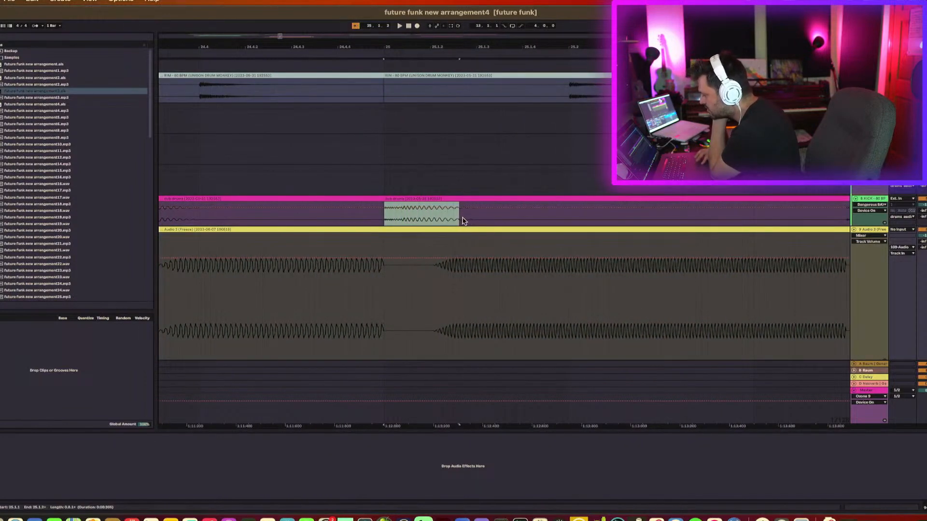
{"action": "left_click_drag", "start_coordinate": [445, 217], "coordinate": [447, 218]}
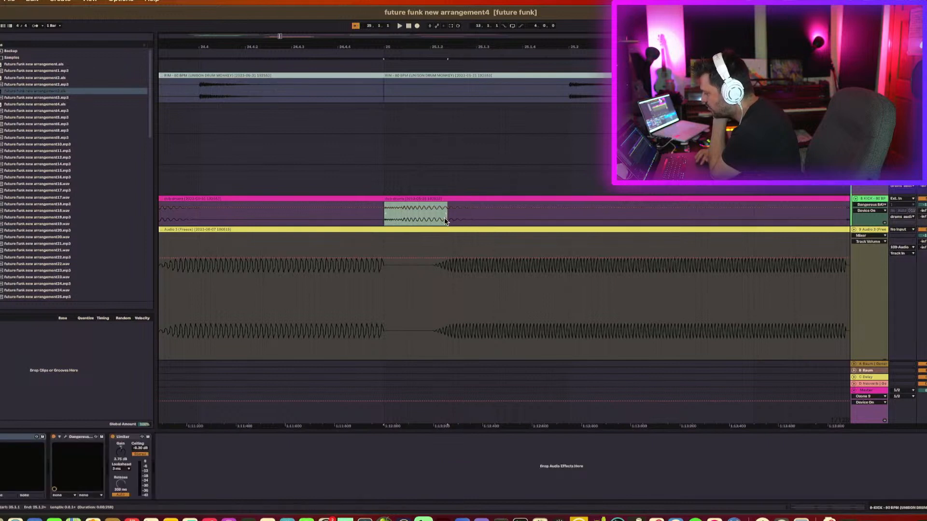
{"action": "left_click", "coordinate": [442, 264]}
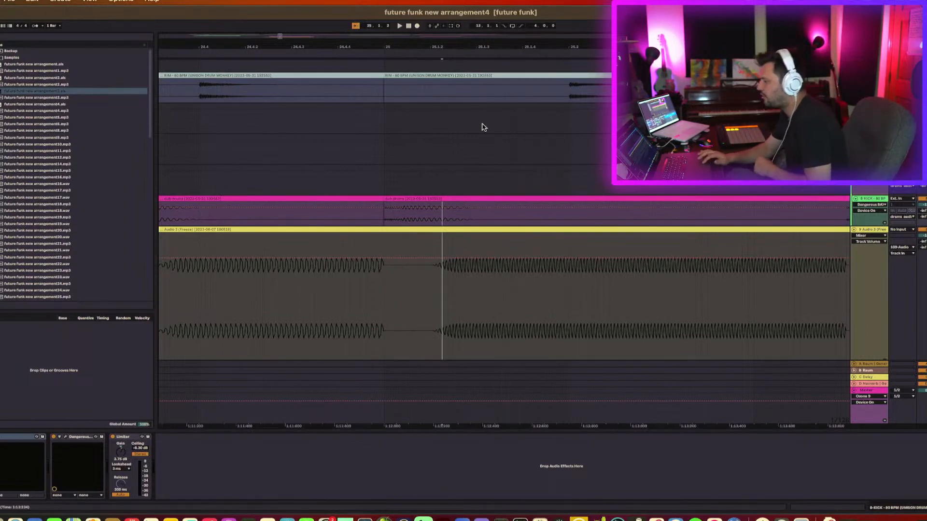
Zoom back out around the edit and audition the kick and Audio 3 tracks together.
{"action": "mouse_move", "coordinate": [412, 47]}
{"action": "left_mouse_down"}
{"action": "mouse_move", "coordinate": [412, 10]}
{"action": "mouse_move", "coordinate": [413, 46]}
{"action": "left_mouse_up"}
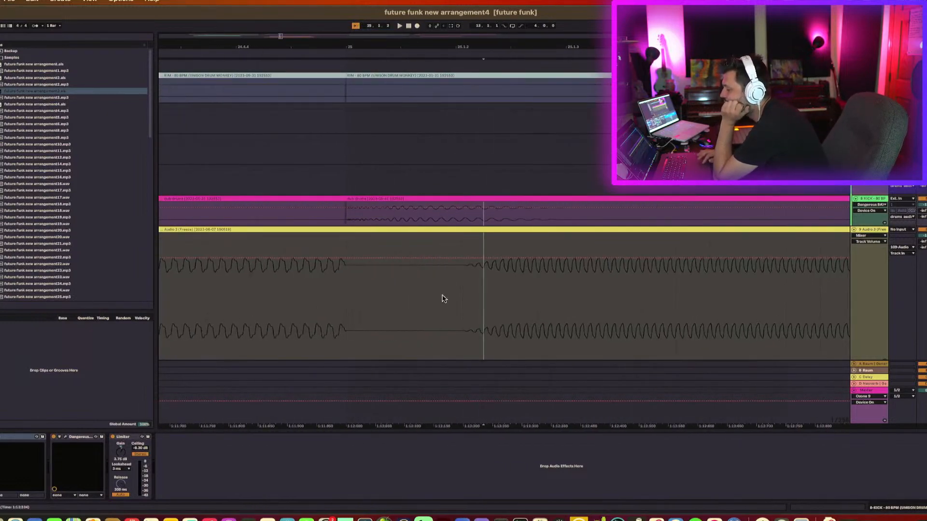
{"action": "left_click_drag", "start_coordinate": [494, 47], "coordinate": [494, 24]}
{"action": "scroll", "coordinate": [329, 288], "scroll_direction": "down", "scroll_amount": 1}
{"action": "scroll", "coordinate": [329, 288], "scroll_direction": "left", "scroll_amount": 1}
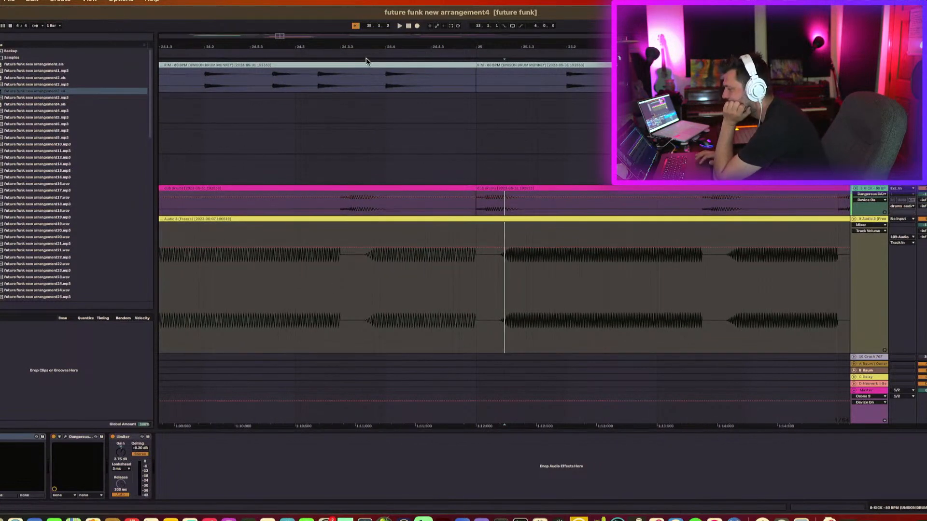
{"action": "left_click_drag", "start_coordinate": [371, 48], "coordinate": [376, 27]}
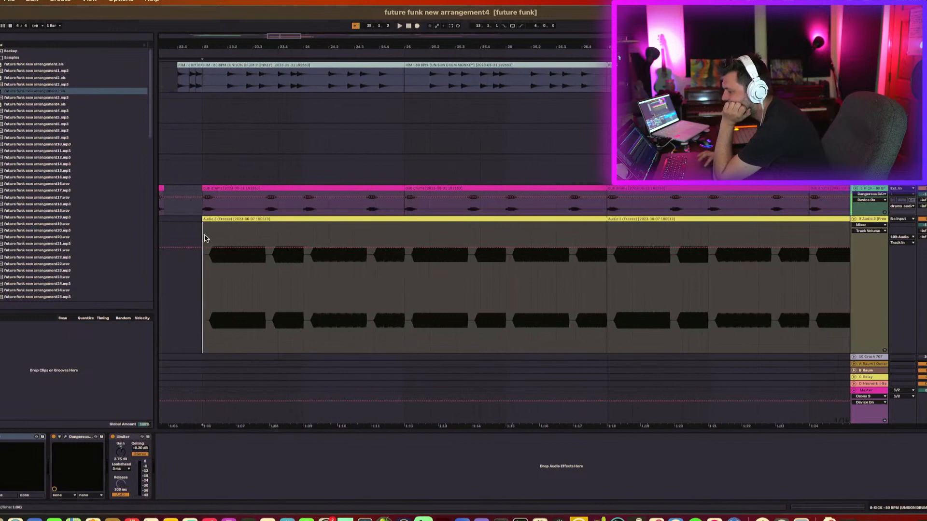
{"action": "key", "text": "space"}
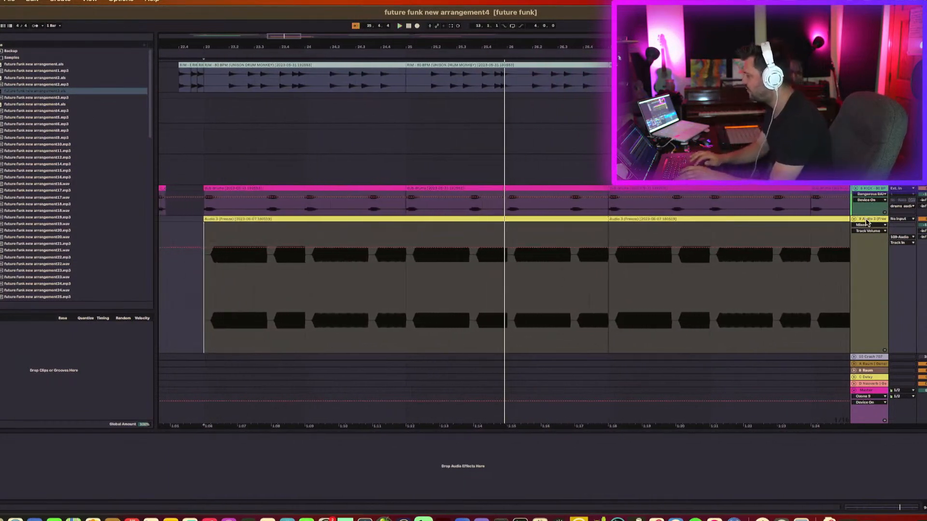
{"action": "left_click", "coordinate": [874, 194]}
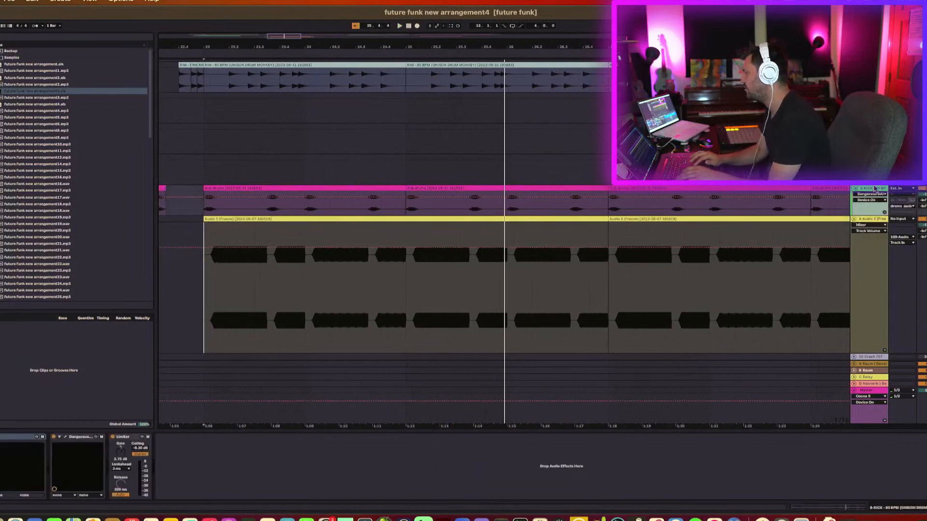
{"action": "left_click", "coordinate": [876, 221]}
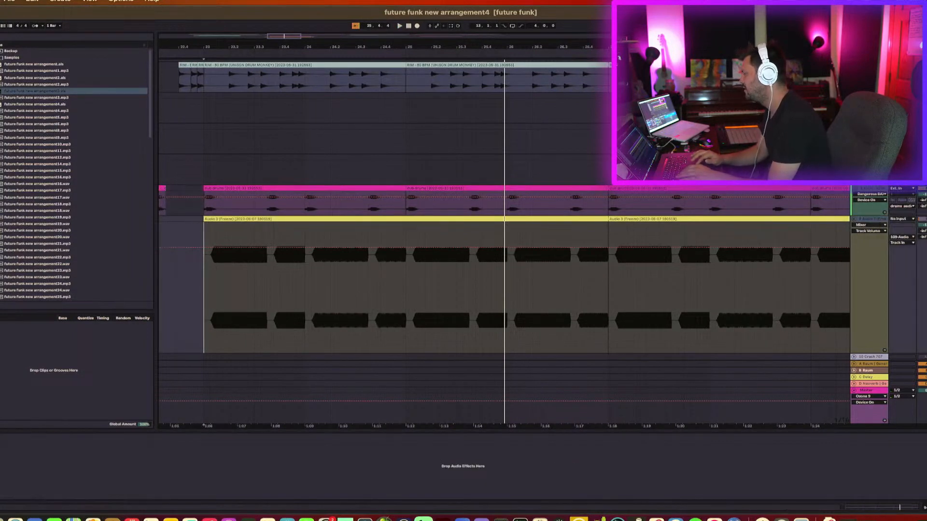
Browse through the arrangement's tracks and clips while playback runs.
{"action": "key", "text": "space"}
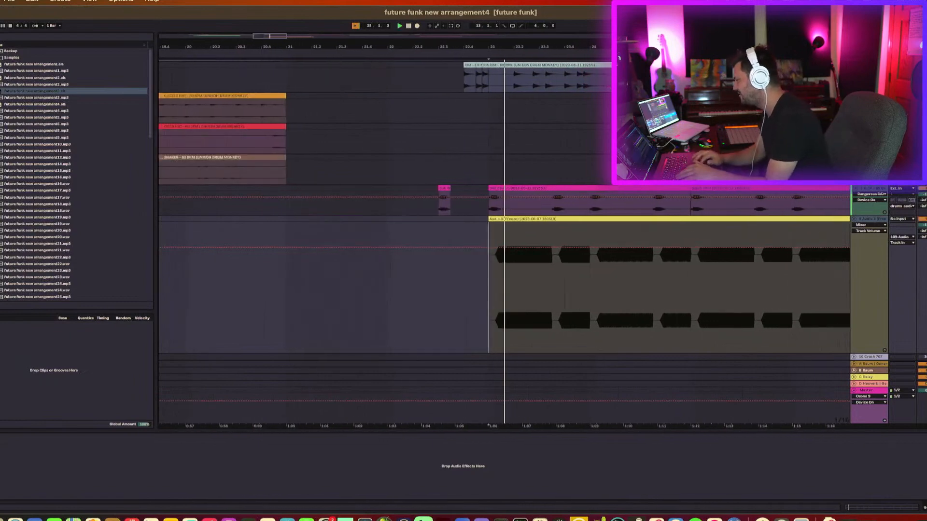
{"action": "scroll", "coordinate": [705, 235], "scroll_direction": "down", "scroll_amount": 10}
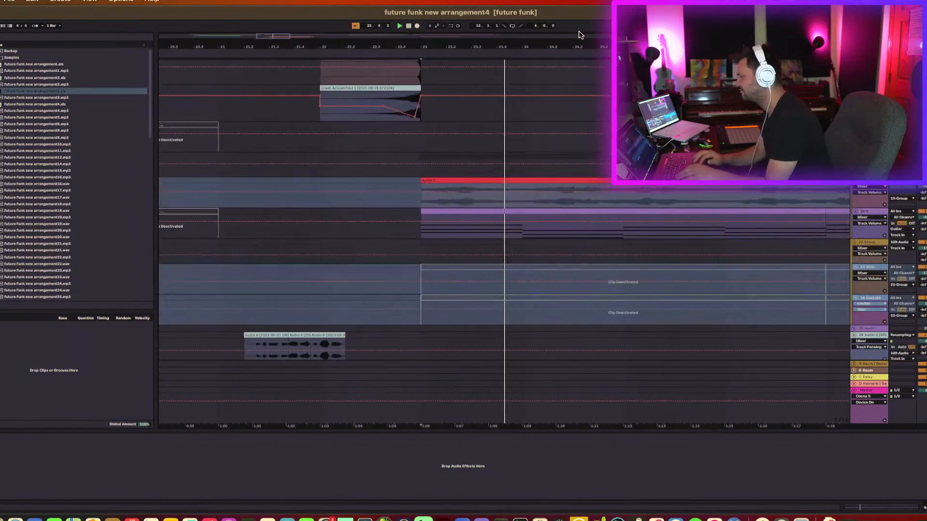
{"action": "left_click_drag", "start_coordinate": [576, 45], "coordinate": [308, 45]}
{"action": "scroll", "coordinate": [372, 205], "scroll_direction": "down", "scroll_amount": 10}
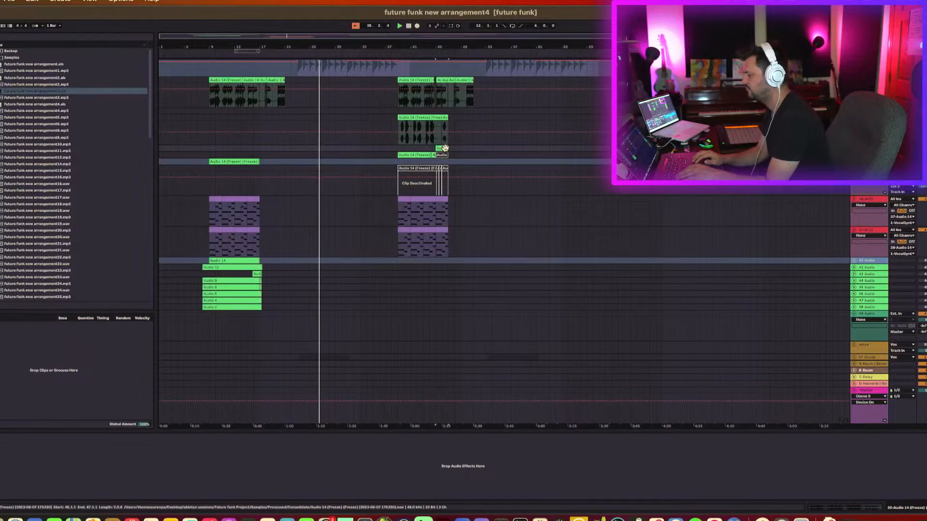
{"action": "scroll", "coordinate": [343, 236], "scroll_direction": "up", "scroll_amount": 10}
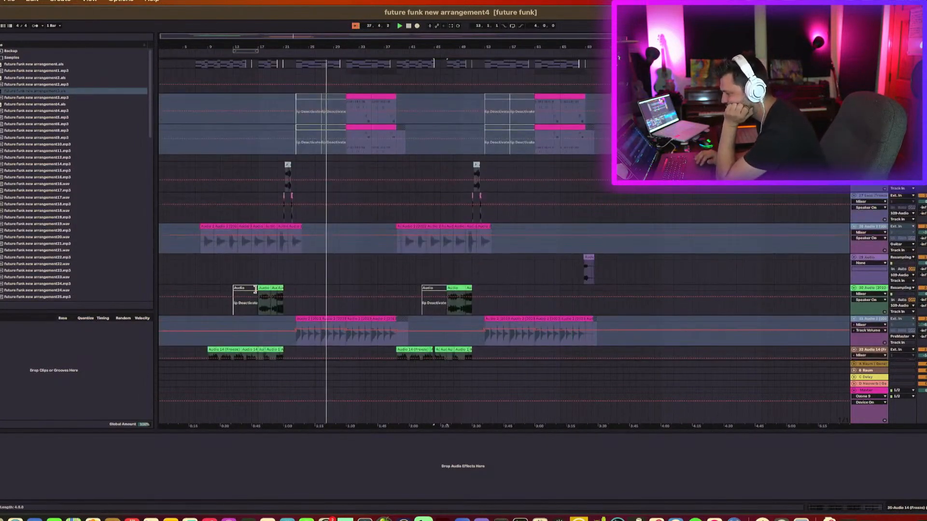
{"action": "scroll", "coordinate": [255, 290], "scroll_direction": "down", "scroll_amount": 10}
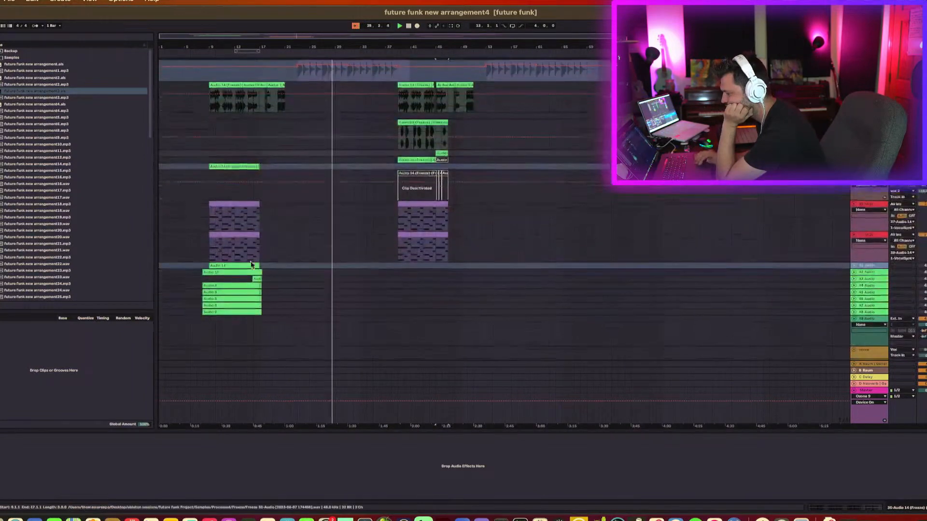
{"action": "scroll", "coordinate": [257, 267], "scroll_direction": "up", "scroll_amount": 10}
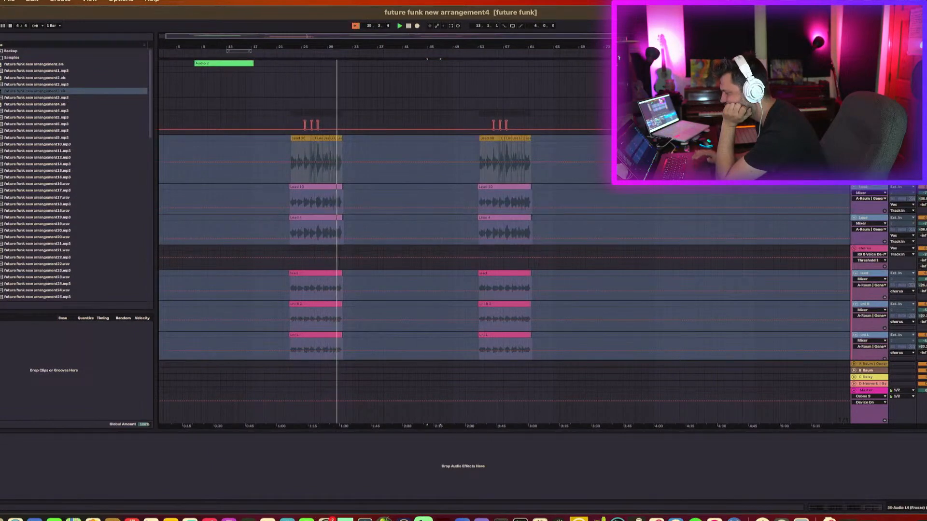
{"action": "scroll", "coordinate": [797, 228], "scroll_direction": "down", "scroll_amount": 15}
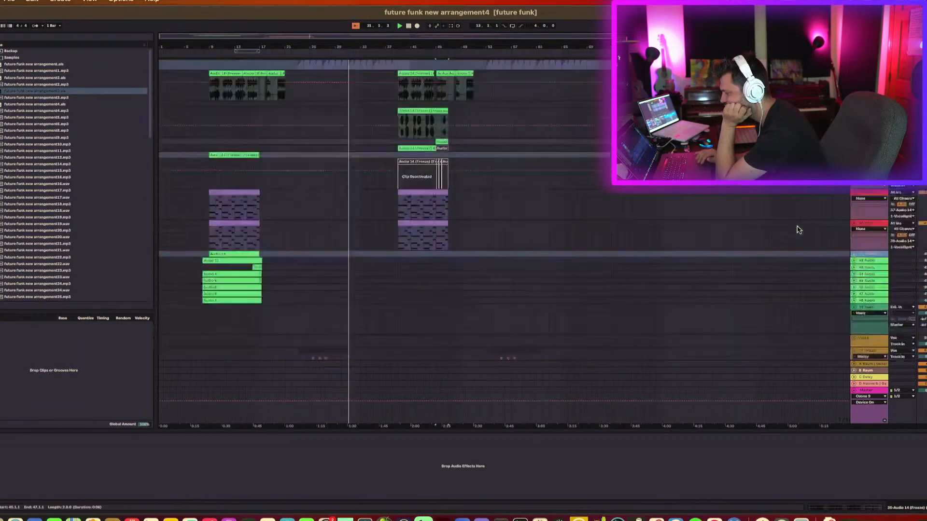
{"action": "scroll", "coordinate": [797, 229], "scroll_direction": "up", "scroll_amount": 3}
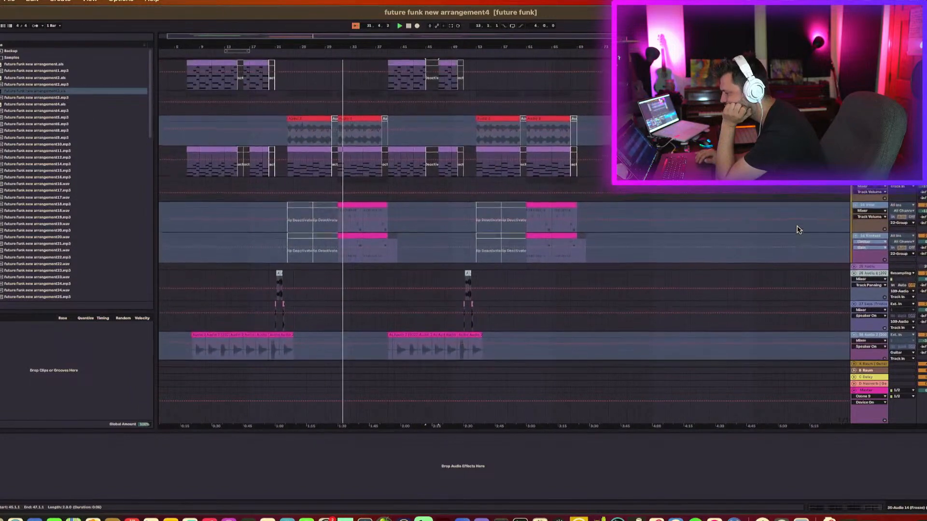
{"action": "scroll", "coordinate": [609, 227], "scroll_direction": "down", "scroll_amount": 10}
{"action": "scroll", "coordinate": [600, 227], "scroll_direction": "down", "scroll_amount": 15}
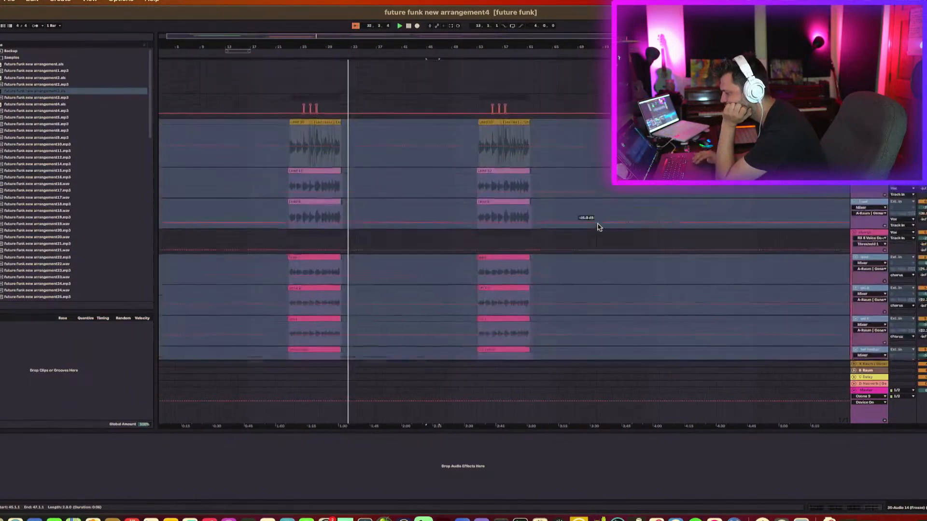
{"action": "scroll", "coordinate": [600, 228], "scroll_direction": "up", "scroll_amount": 9}
{"action": "scroll", "coordinate": [598, 227], "scroll_direction": "up", "scroll_amount": 2}
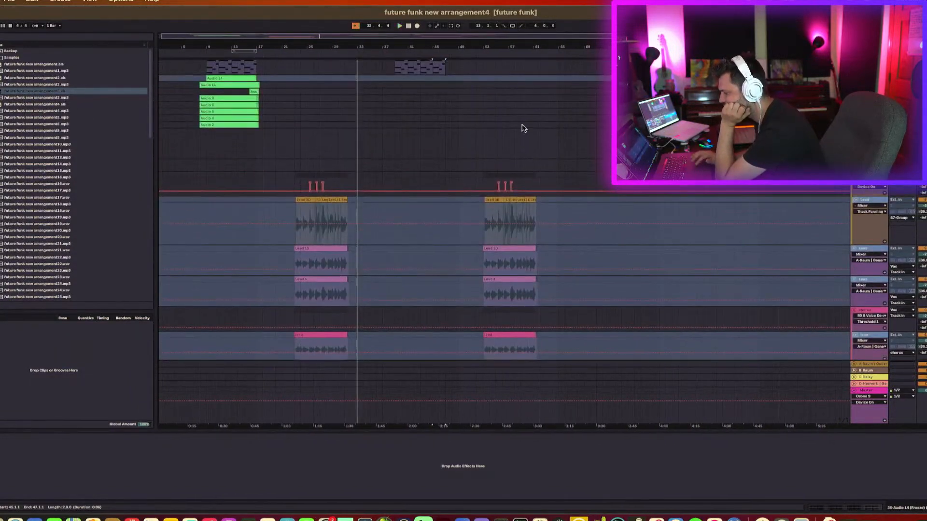
Zoom into the lead vocal section near the end of the song and play it back.
{"action": "left_click_drag", "start_coordinate": [545, 44], "coordinate": [519, 209]}
{"action": "scroll", "coordinate": [520, 210], "scroll_direction": "down", "scroll_amount": 10}
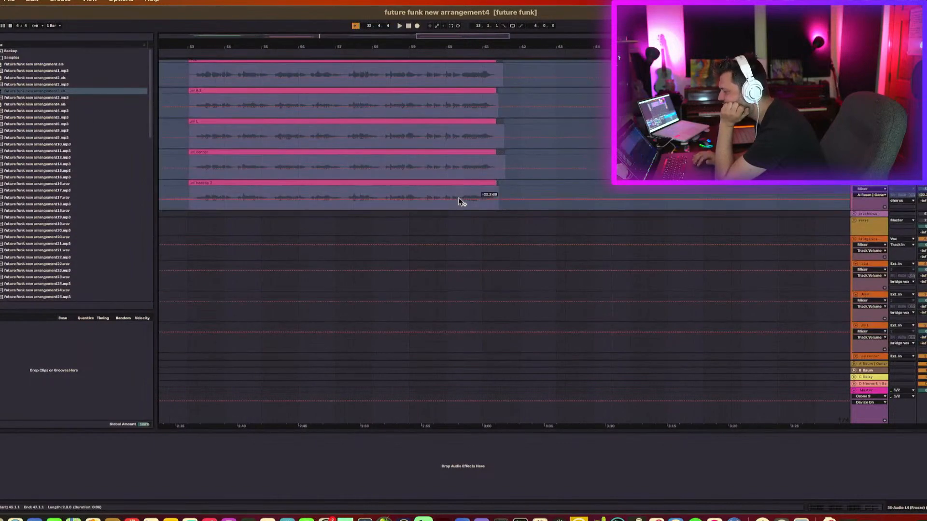
{"action": "left_click", "coordinate": [419, 209]}
{"action": "key", "text": "space"}
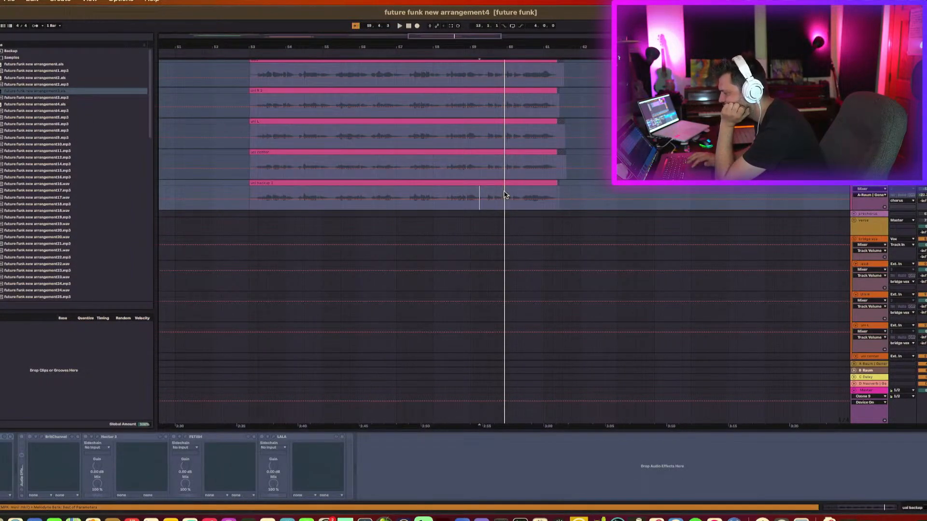
Select a short section of the main lead vocal clip near its end and deactivate it.
{"action": "scroll", "coordinate": [507, 203], "scroll_direction": "up", "scroll_amount": 5}
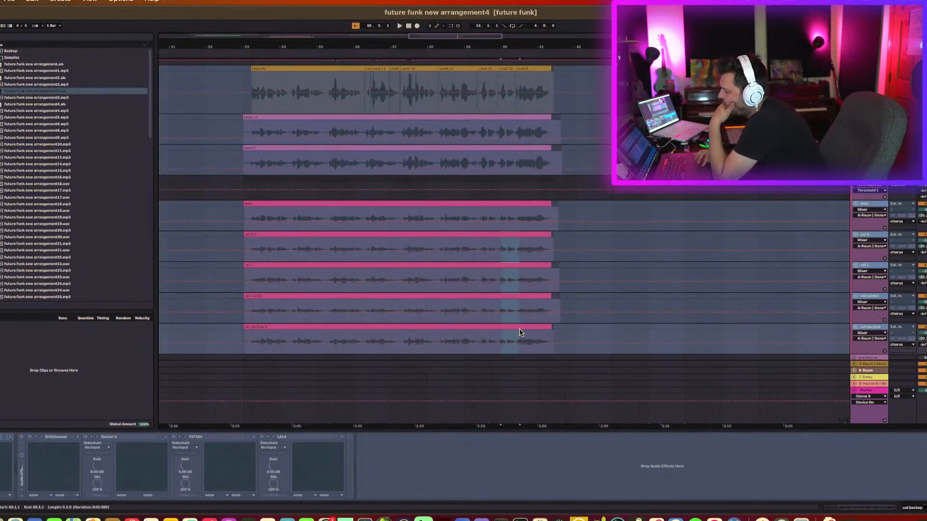
{"action": "left_click", "coordinate": [499, 158]}
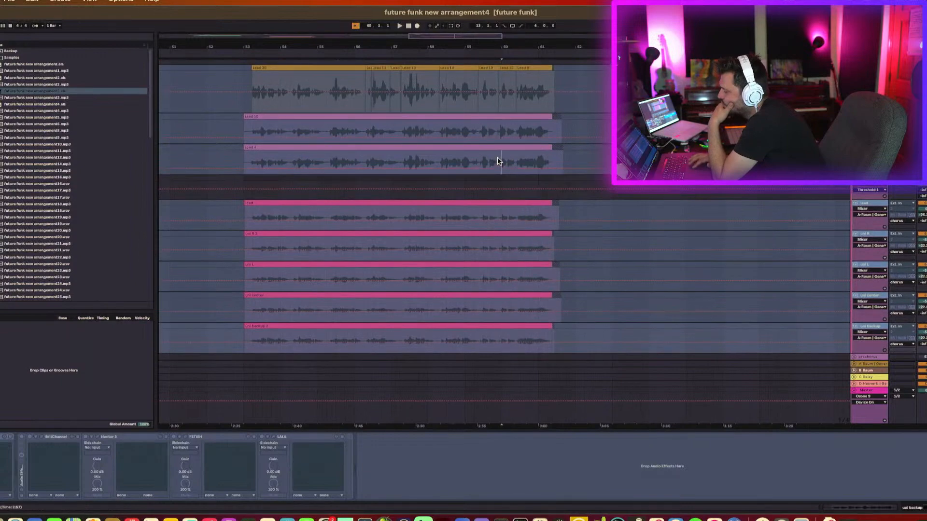
{"action": "scroll", "coordinate": [526, 145], "scroll_direction": "up", "scroll_amount": 4}
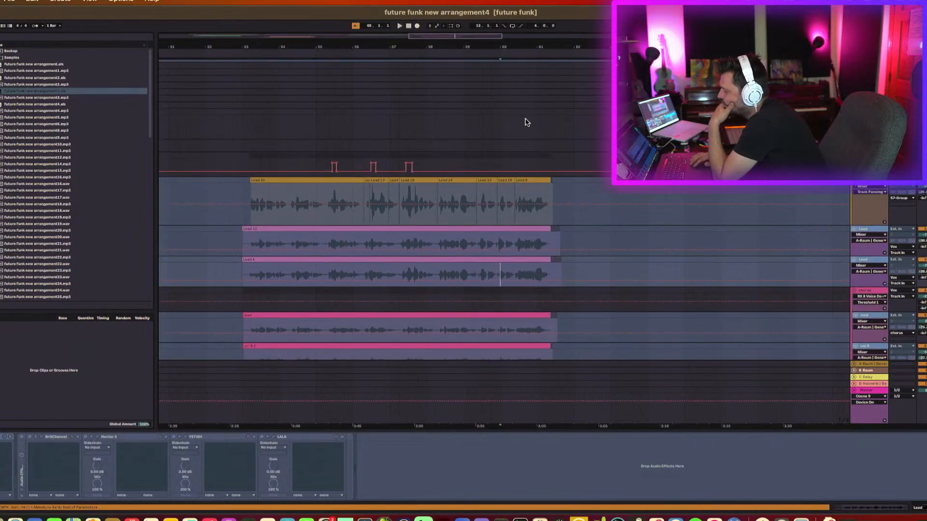
{"action": "left_click", "coordinate": [507, 181]}
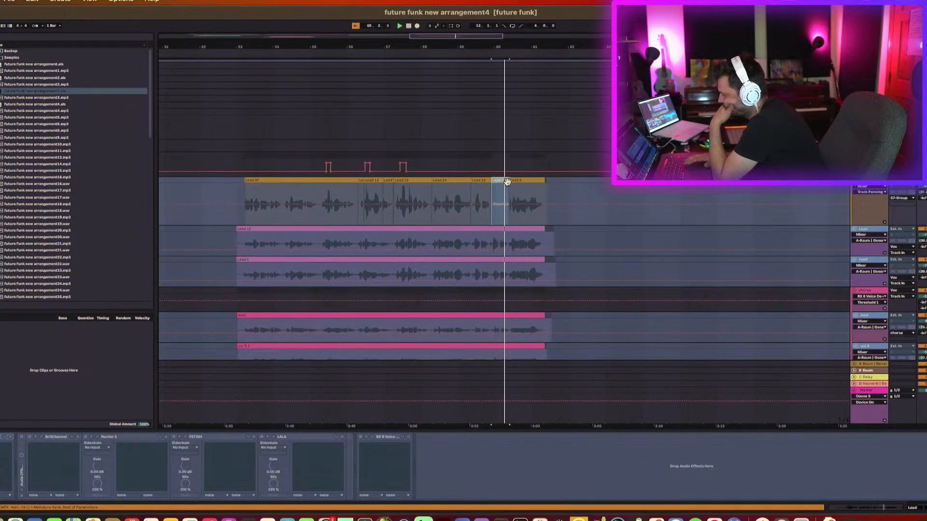
{"action": "left_click_drag", "start_coordinate": [490, 244], "coordinate": [513, 245]}
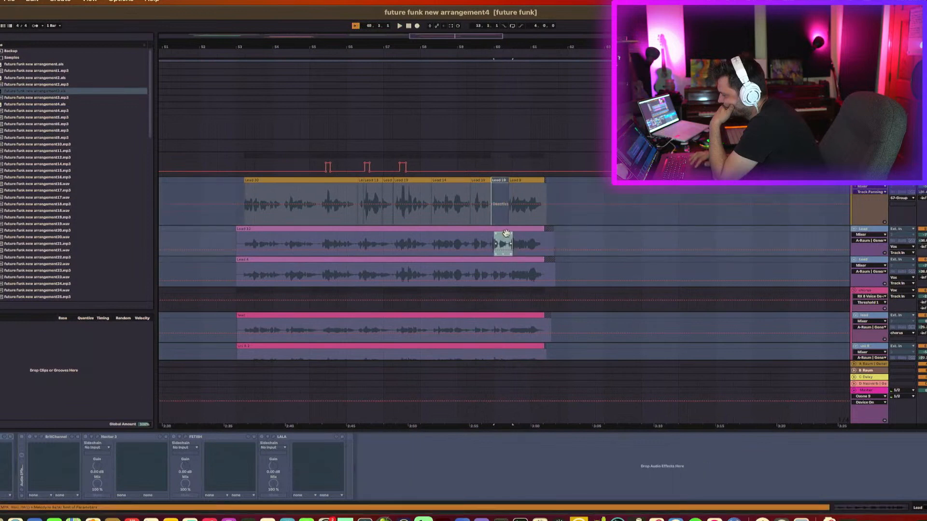
{"action": "left_click", "coordinate": [500, 179]}
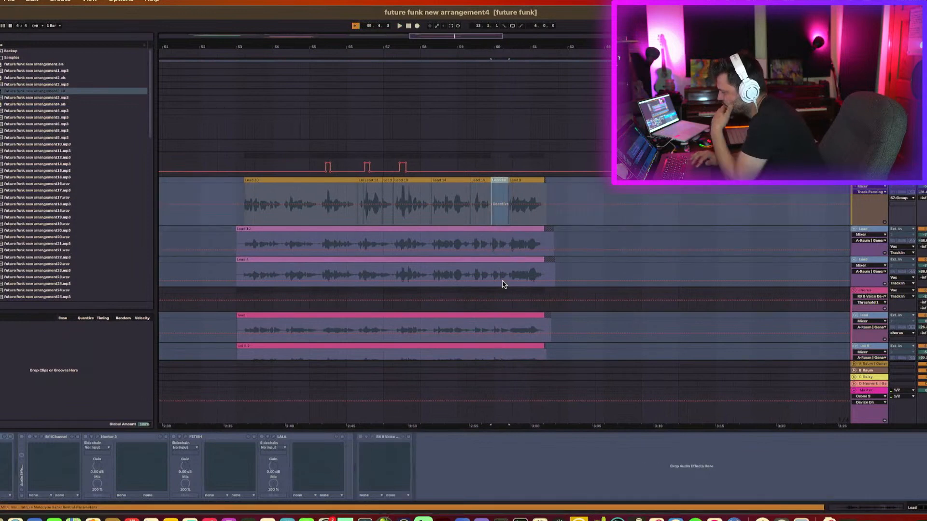
{"action": "left_click", "coordinate": [507, 253]}
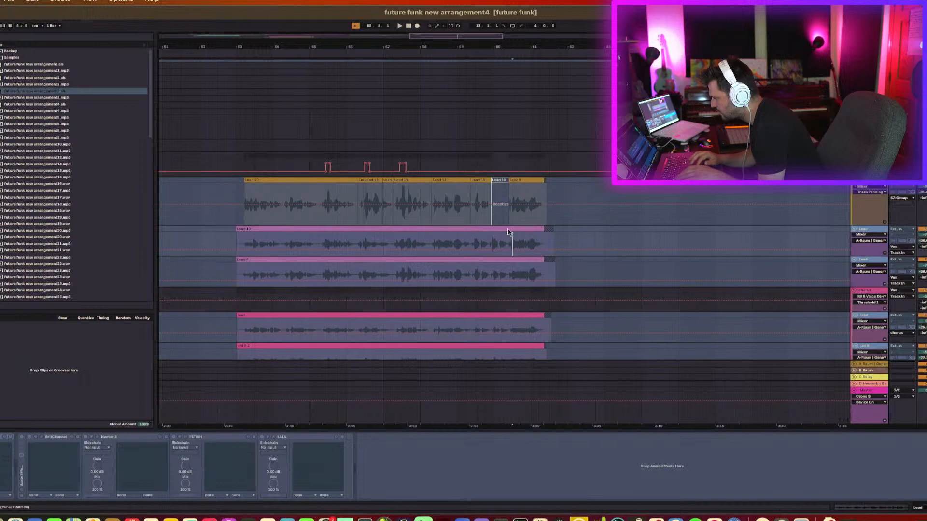
{"action": "left_click", "coordinate": [502, 189]}
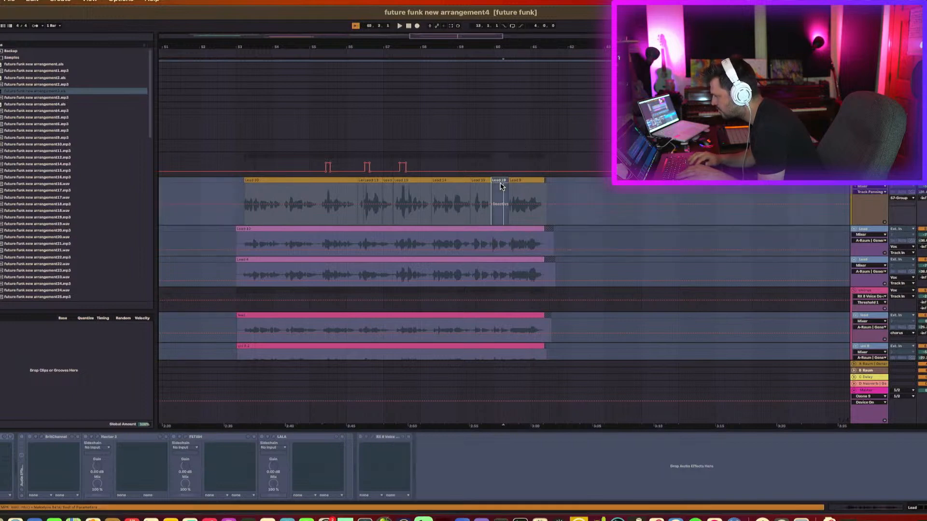
{"action": "key", "text": "0"}
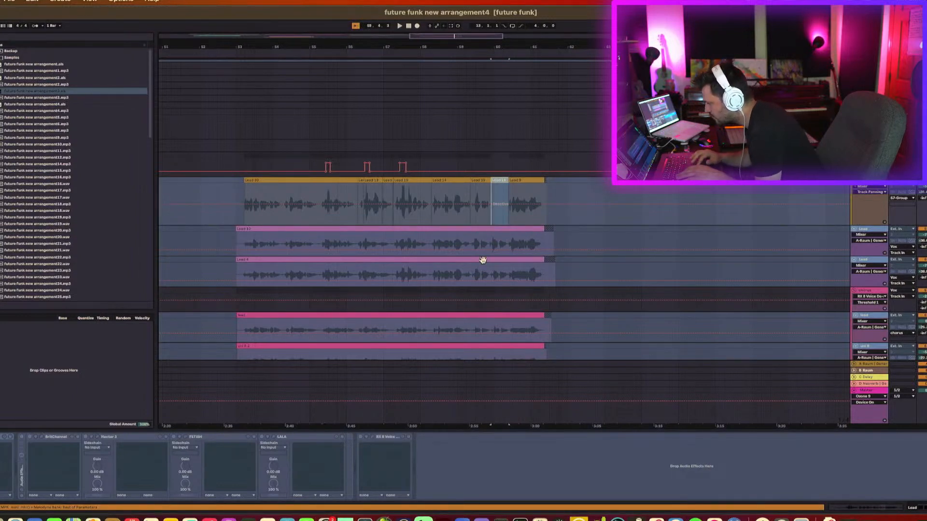
Zoom in and deactivate the same section on the two lead vocal tracks below, then play it back.
{"action": "left_click_drag", "start_coordinate": [496, 64], "coordinate": [473, 201]}
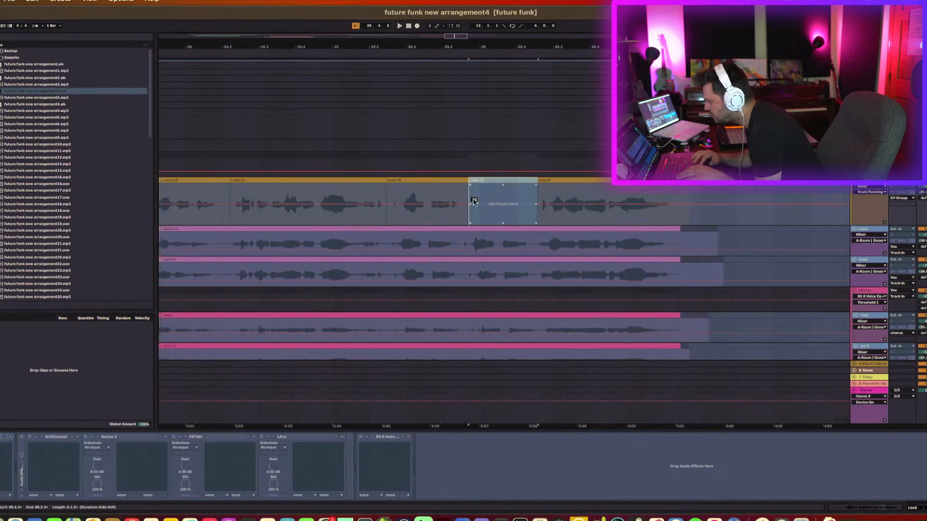
{"action": "left_click", "coordinate": [463, 237]}
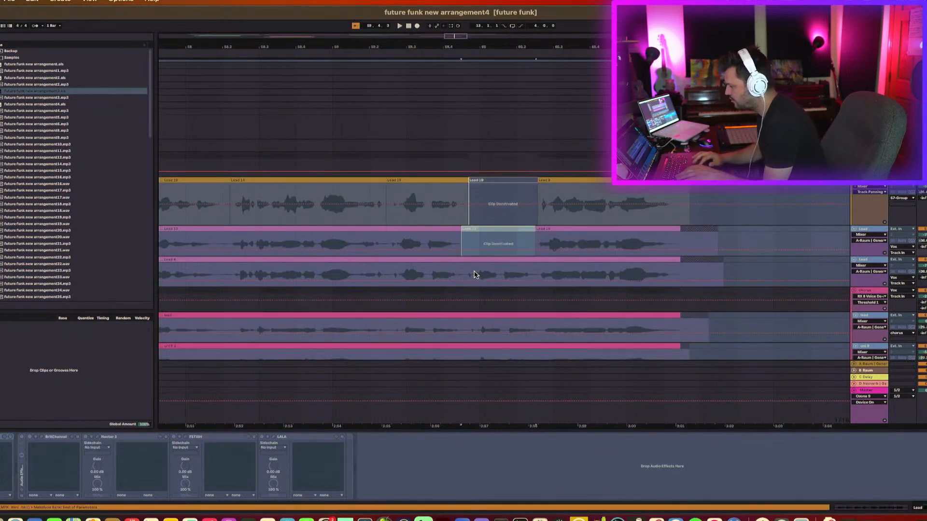
{"action": "left_click_drag", "start_coordinate": [462, 276], "coordinate": [540, 286]}
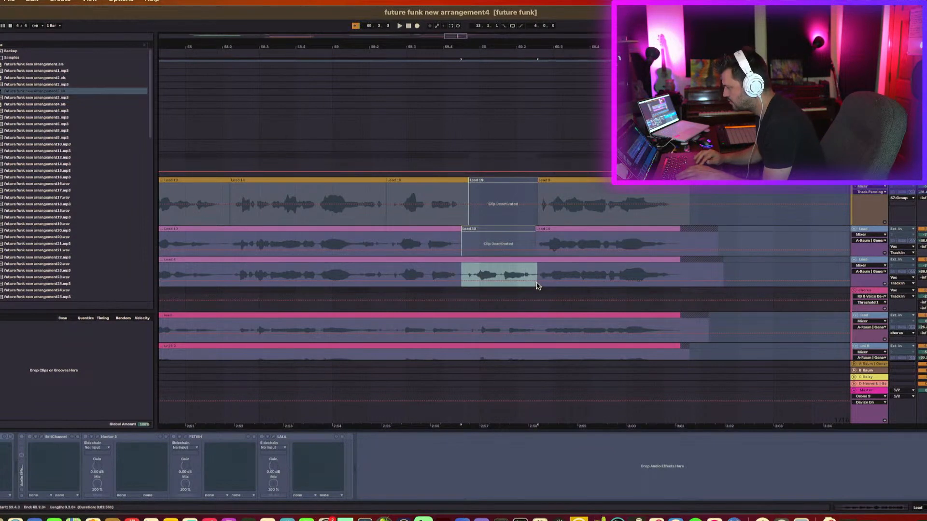
{"action": "key", "text": "0"}
{"action": "key", "text": "space"}
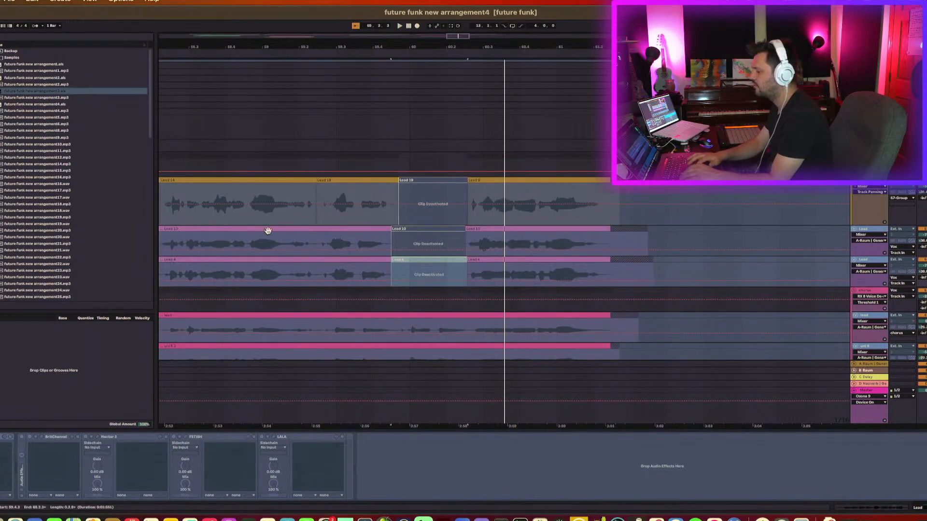
Undo the last change and reactivate the split section across all three lead vocal tracks.
{"action": "left_click", "coordinate": [247, 247]}
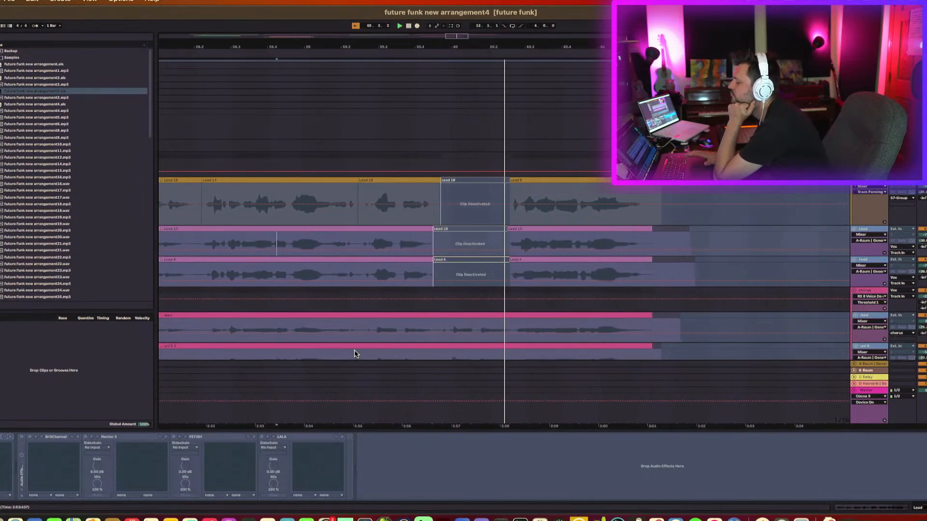
{"action": "scroll", "coordinate": [441, 290], "scroll_direction": "down", "scroll_amount": 3}
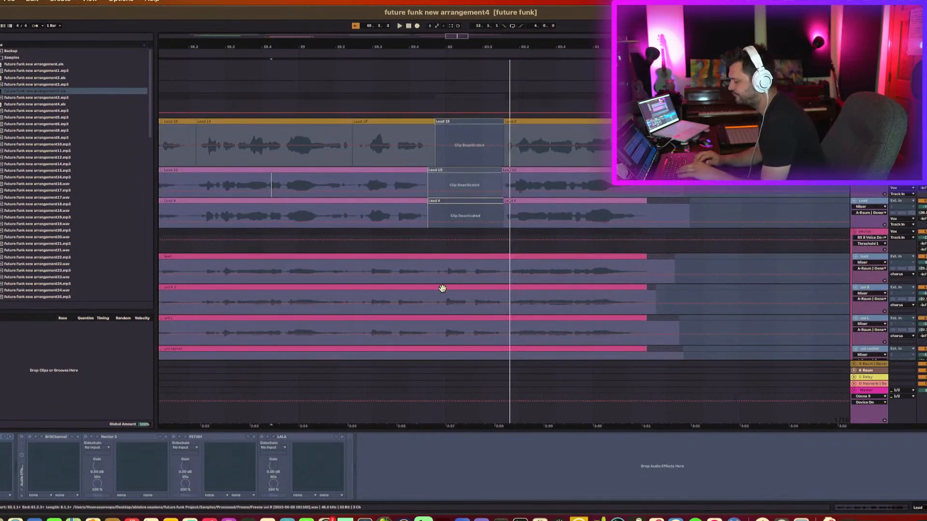
{"action": "key", "text": "super+z"}
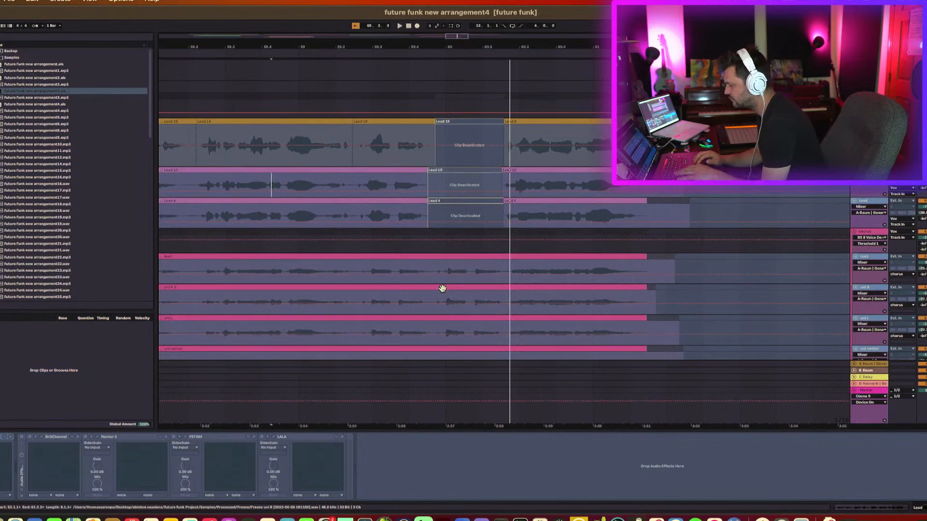
{"action": "left_click", "coordinate": [465, 201]}
{"action": "left_click", "coordinate": [473, 122], "text": "shift"}
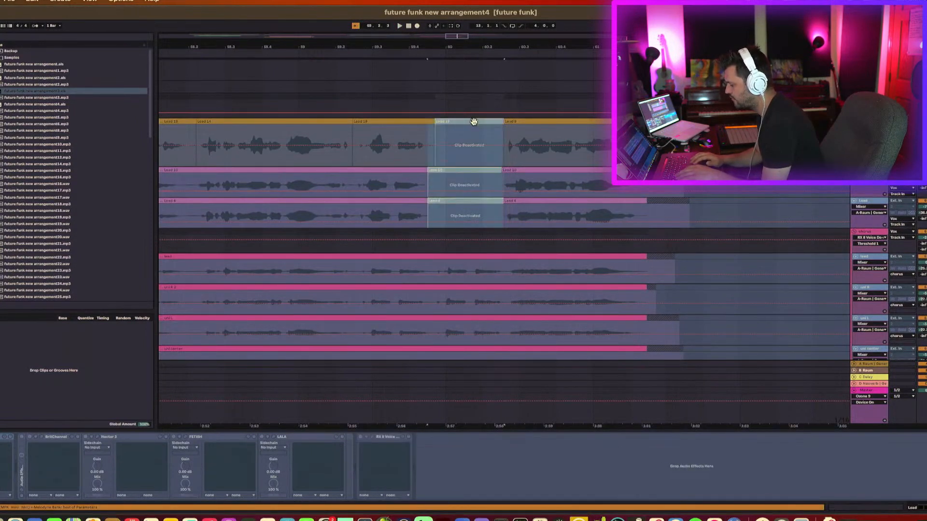
{"action": "key", "text": "0"}
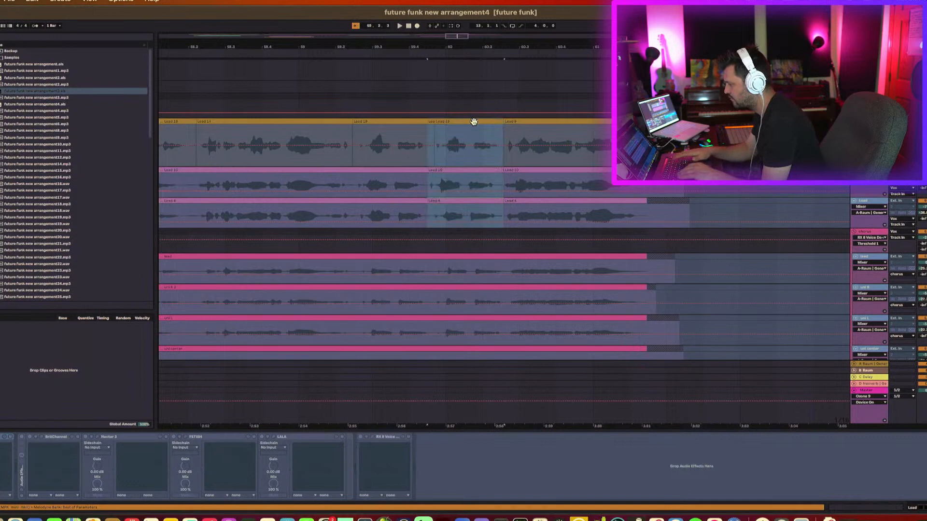
Zoom in on the split point in the lead vocal tracks to inspect it, then zoom back out.
{"action": "left_click", "coordinate": [483, 174]}
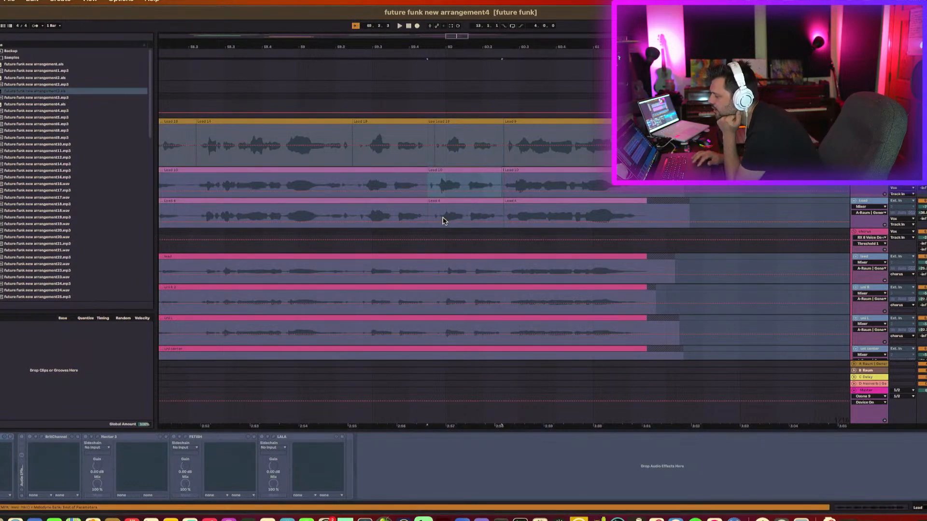
{"action": "left_click", "coordinate": [437, 212]}
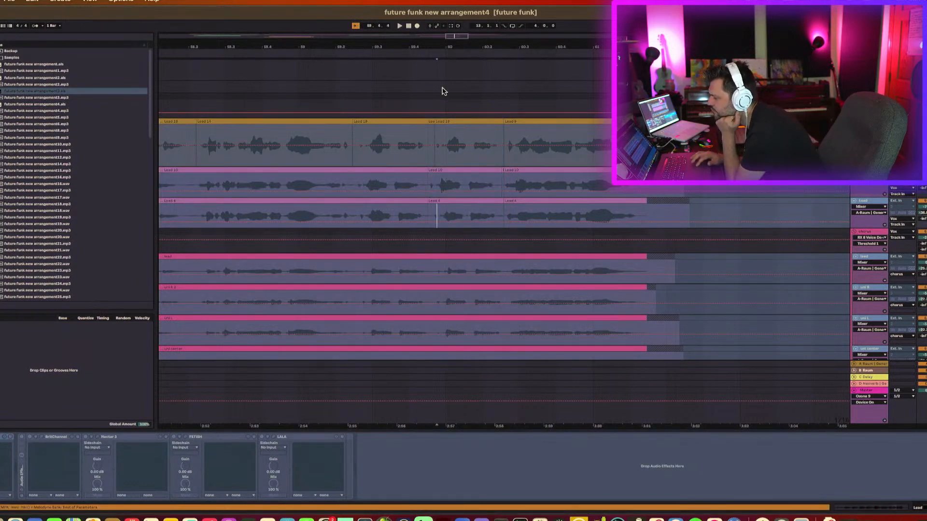
{"action": "left_click_drag", "start_coordinate": [449, 47], "coordinate": [449, 95]}
{"action": "scroll", "coordinate": [396, 219], "scroll_direction": "down", "scroll_amount": 3}
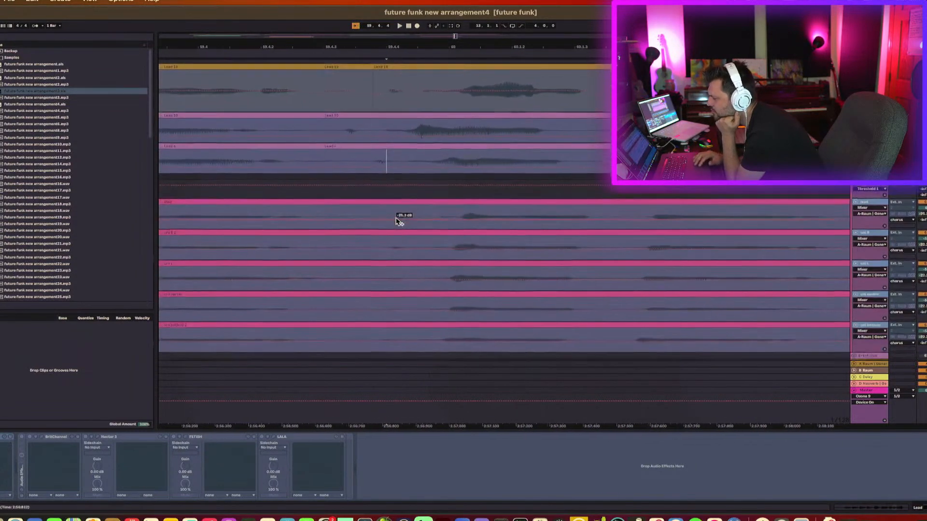
{"action": "scroll", "coordinate": [393, 213], "scroll_direction": "down", "scroll_amount": 2}
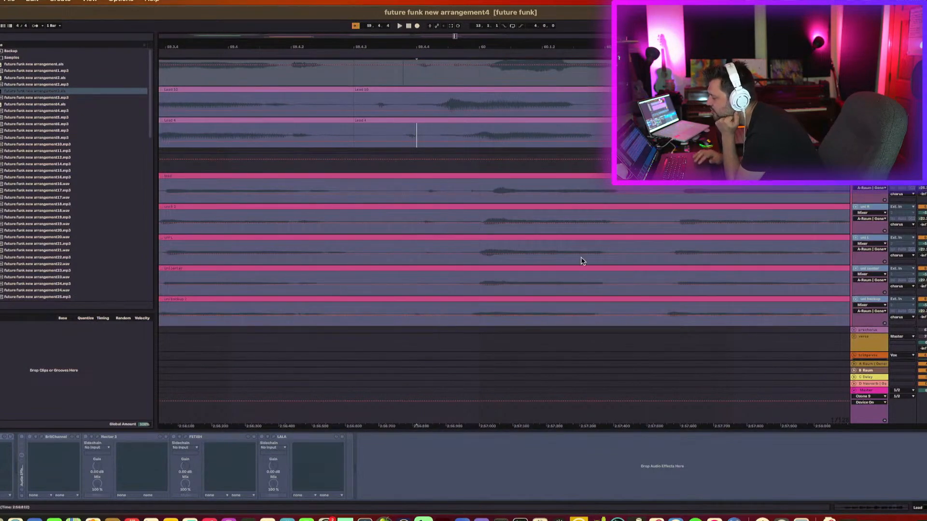
{"action": "left_click_drag", "start_coordinate": [749, 47], "coordinate": [749, 2]}
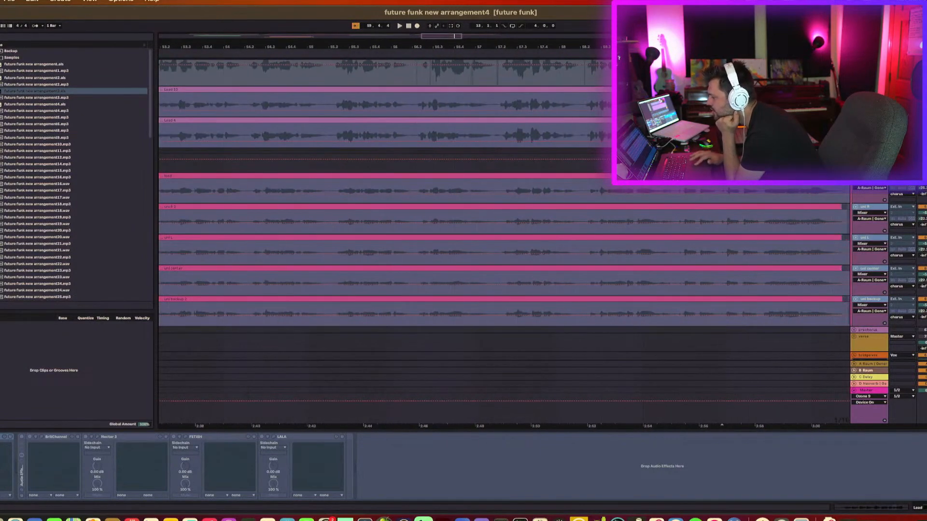
Collapse the lead and backing vocal tracks to compact height in the arrangement.
{"action": "left_click_drag", "start_coordinate": [735, 47], "coordinate": [735, 20]}
{"action": "scroll", "coordinate": [782, 185], "scroll_direction": "up", "scroll_amount": 4}
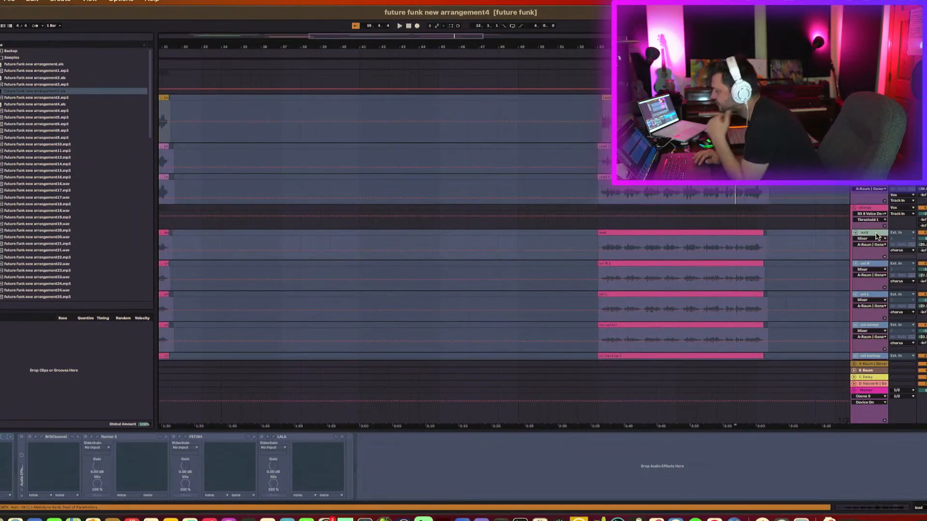
{"action": "scroll", "coordinate": [876, 237], "scroll_direction": "down", "scroll_amount": 3}
{"action": "left_click", "coordinate": [876, 311], "text": "shift"}
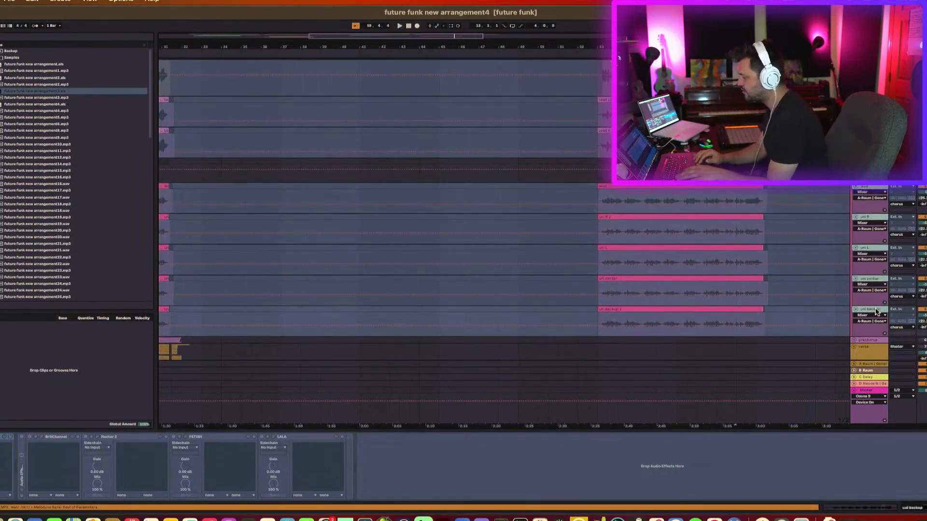
{"action": "left_click", "coordinate": [854, 310]}
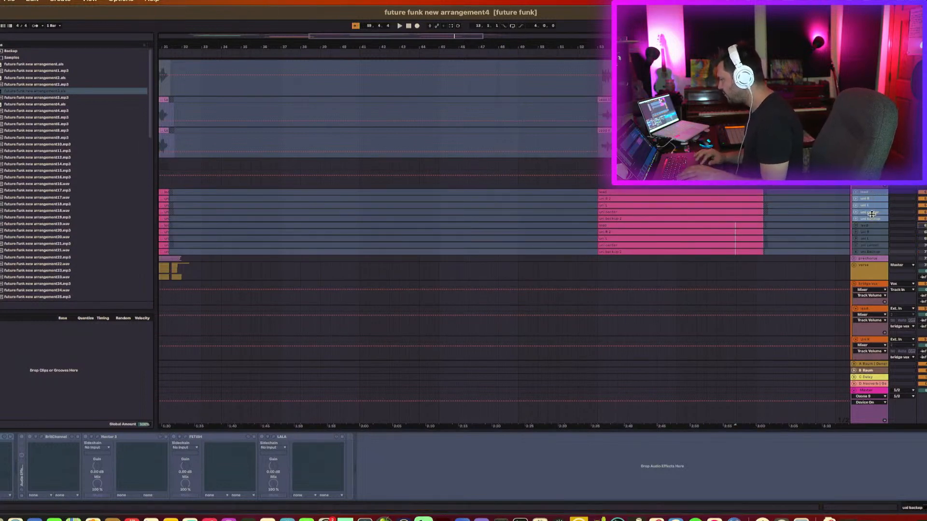
Select the frozen vocal tracks and apply Flatten Tracks from their track context menu.
{"action": "right_click", "coordinate": [874, 220]}
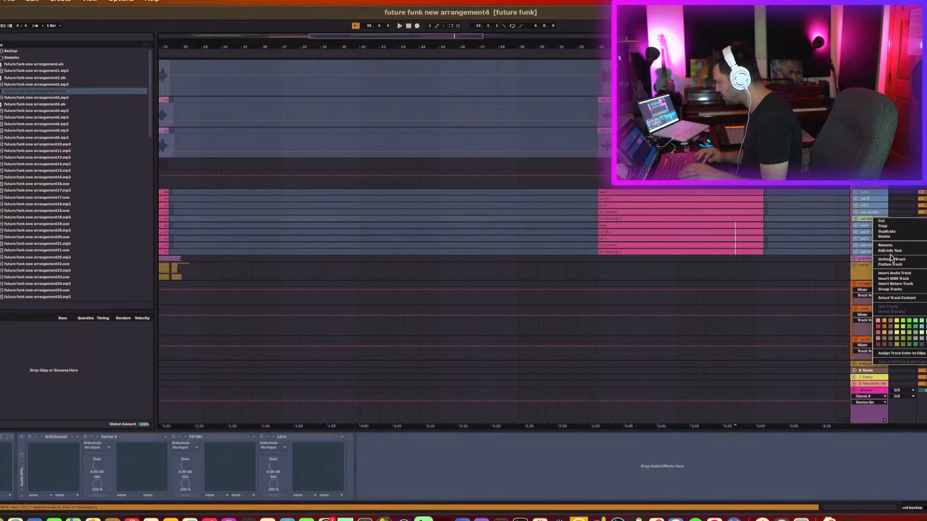
{"action": "left_click", "coordinate": [864, 195]}
{"action": "right_click", "coordinate": [869, 201]}
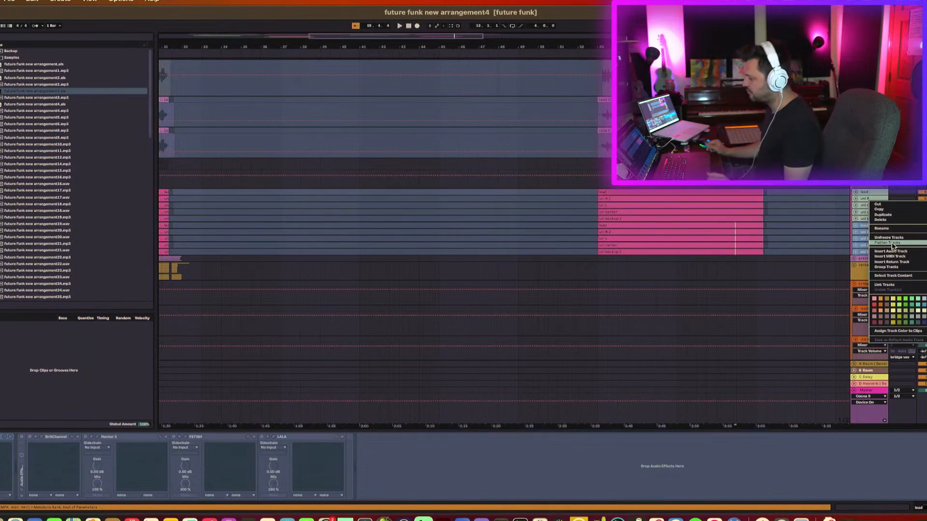
{"action": "left_click", "coordinate": [857, 218]}
Duplicate the first lead vocal track.
{"action": "scroll", "coordinate": [741, 226], "scroll_direction": "up", "scroll_amount": 1}
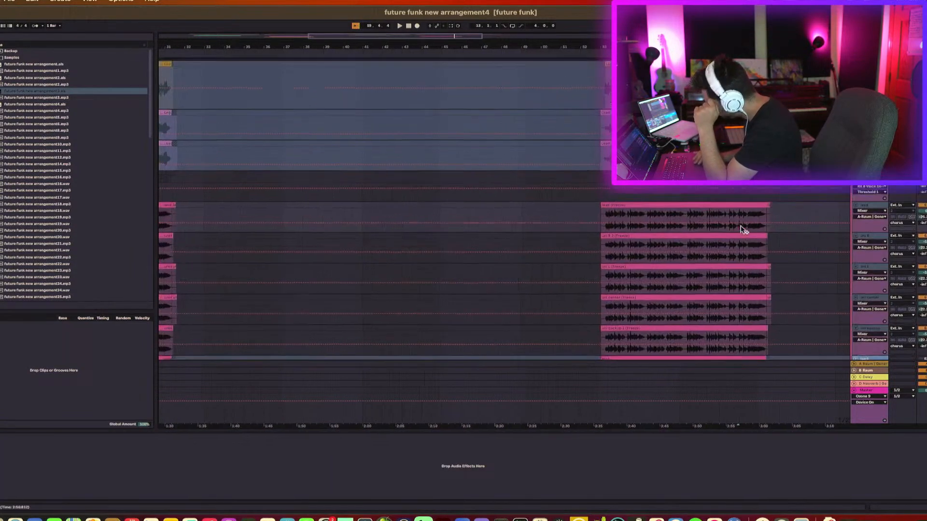
{"action": "scroll", "coordinate": [738, 226], "scroll_direction": "up", "scroll_amount": 4}
{"action": "left_click", "coordinate": [864, 232]}
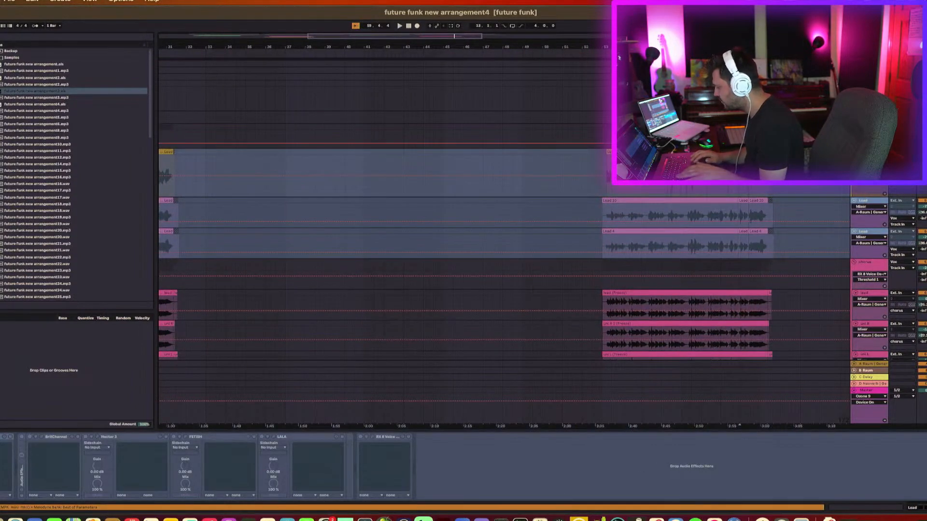
{"action": "key", "text": "super+d"}
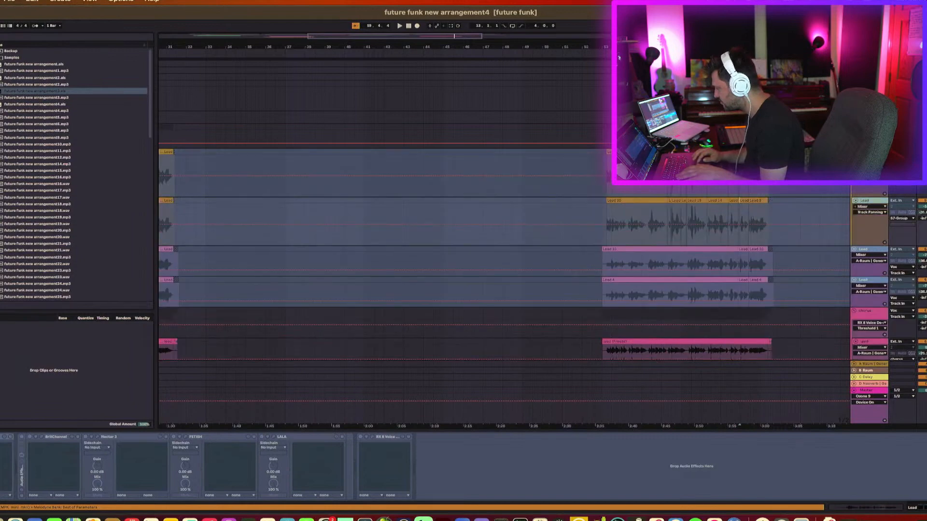
Select the second lead vocal track and duplicate it as well.
{"action": "left_click", "coordinate": [856, 152]}
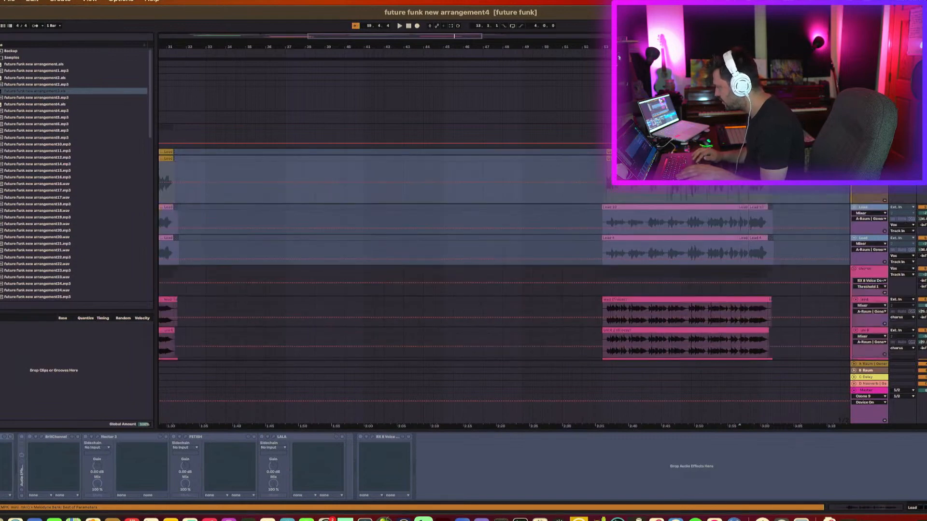
{"action": "left_click", "coordinate": [867, 210]}
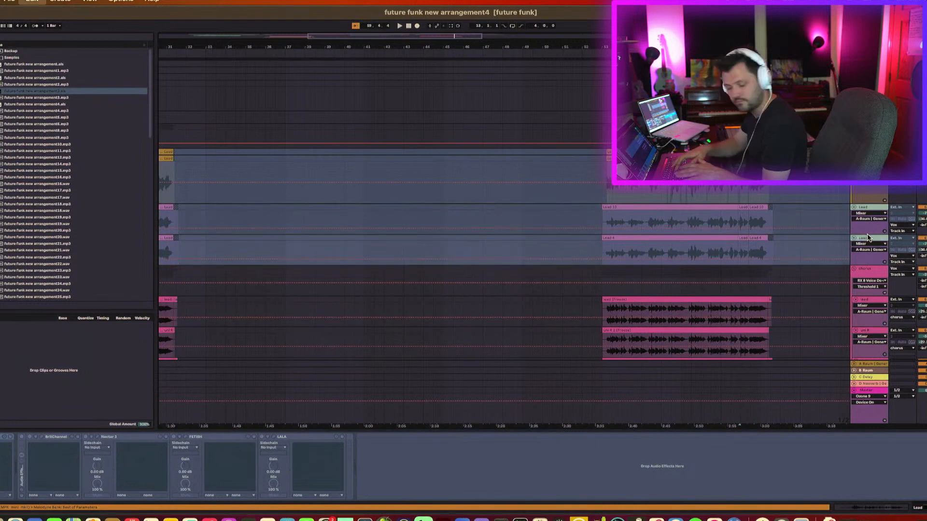
{"action": "key", "text": "super+d"}
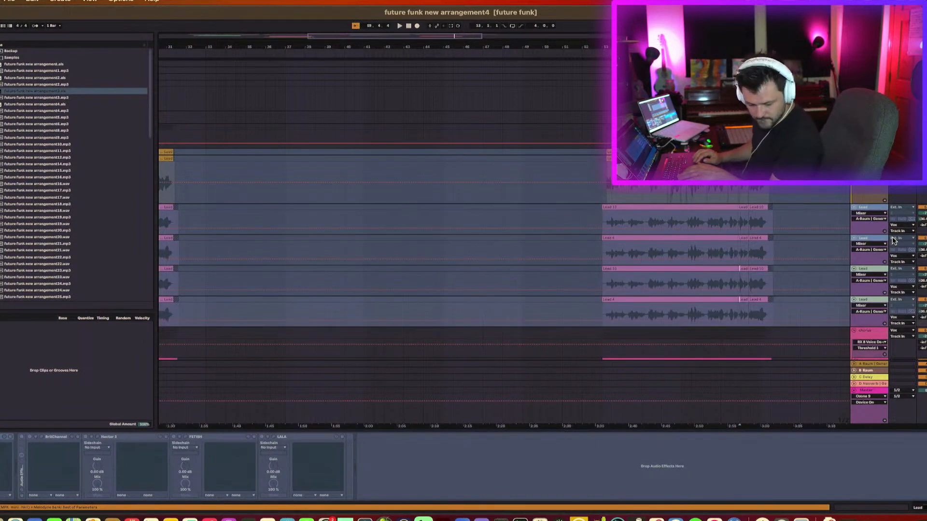
Collapse the duplicated lead tracks and play back the lead vocal section.
{"action": "left_click", "coordinate": [854, 270]}
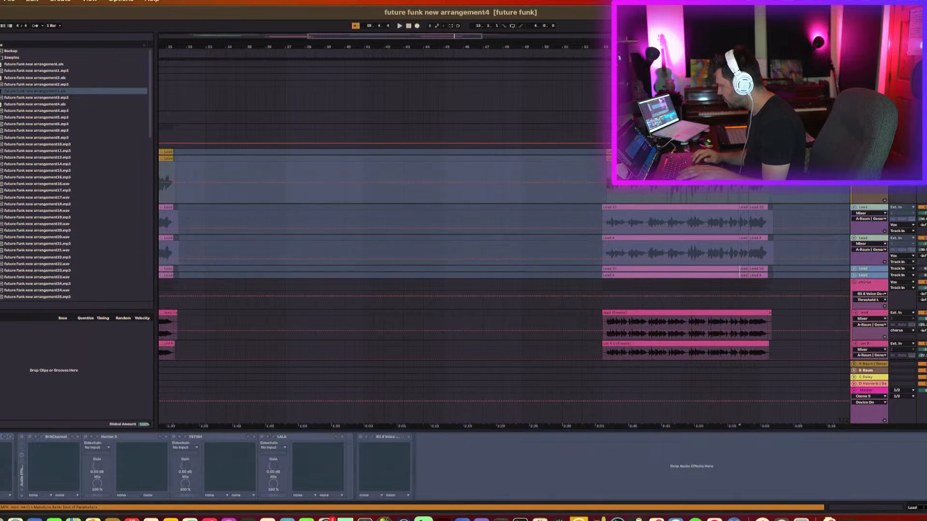
{"action": "right_click", "coordinate": [871, 159]}
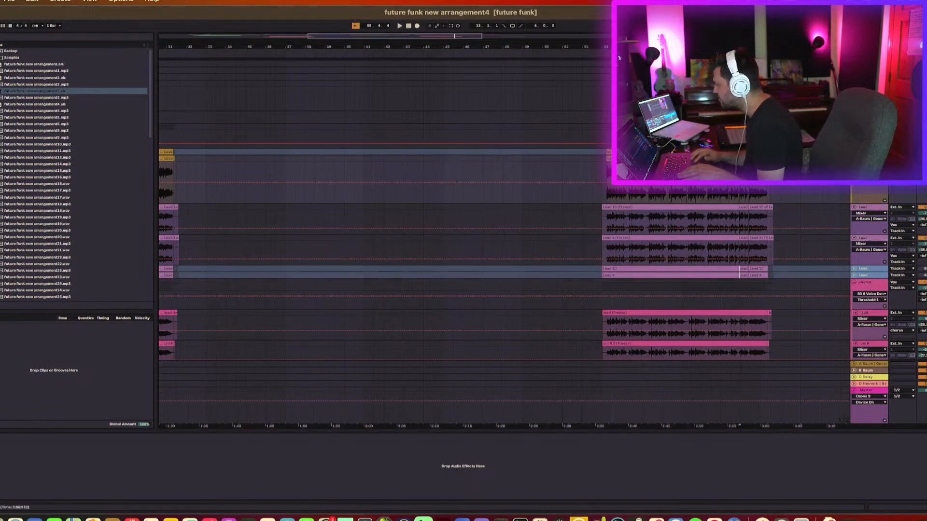
{"action": "scroll", "coordinate": [717, 255], "scroll_direction": "up", "scroll_amount": 15}
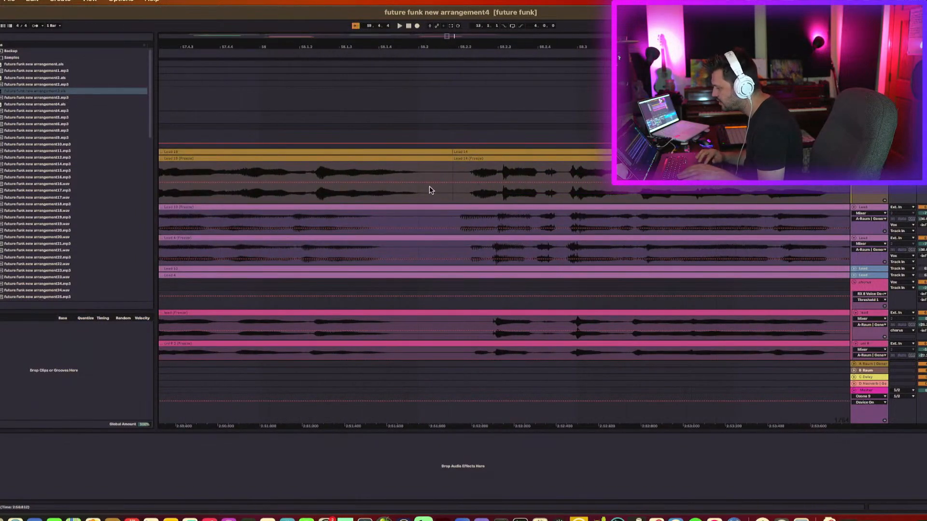
{"action": "key", "text": "space"}
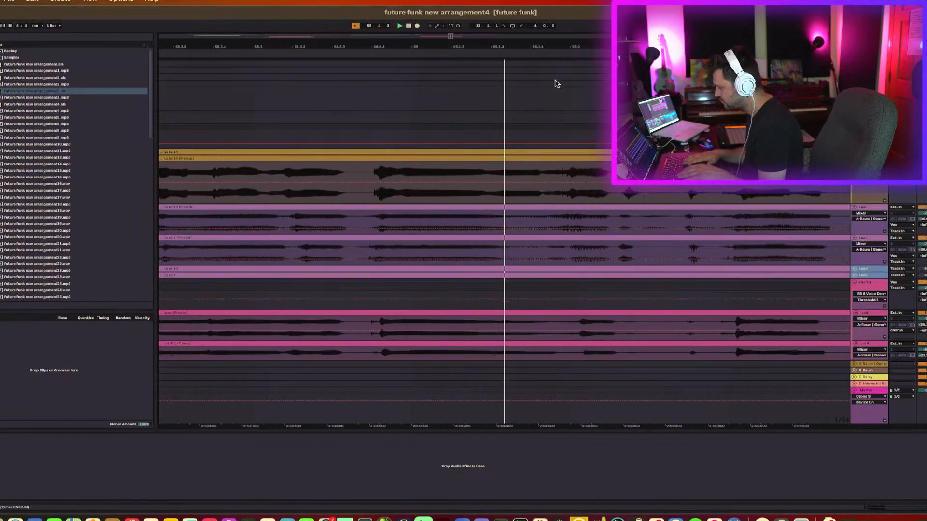
Navigate along the arrangement to inspect the lead and backing vocal clips around the split point.
{"action": "left_click_drag", "start_coordinate": [512, 47], "coordinate": [511, 11]}
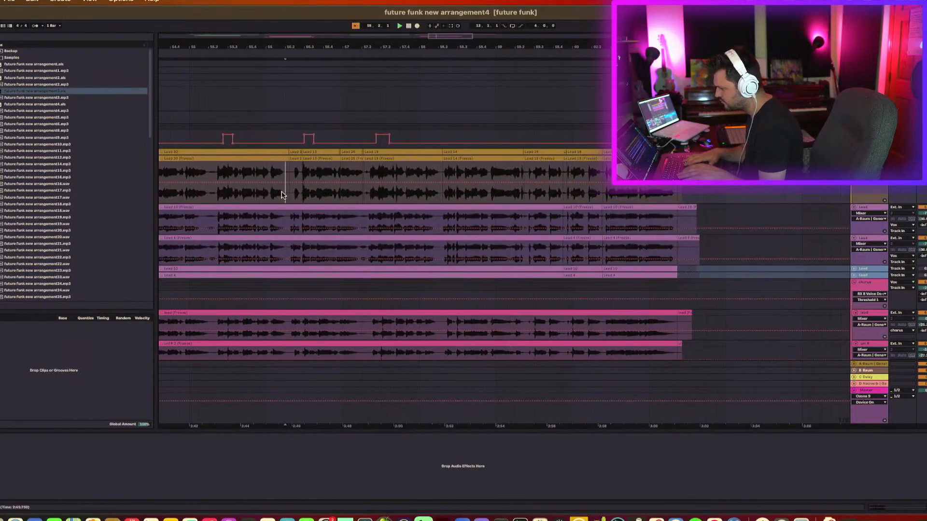
{"action": "scroll", "coordinate": [283, 195], "scroll_direction": "left", "scroll_amount": 5}
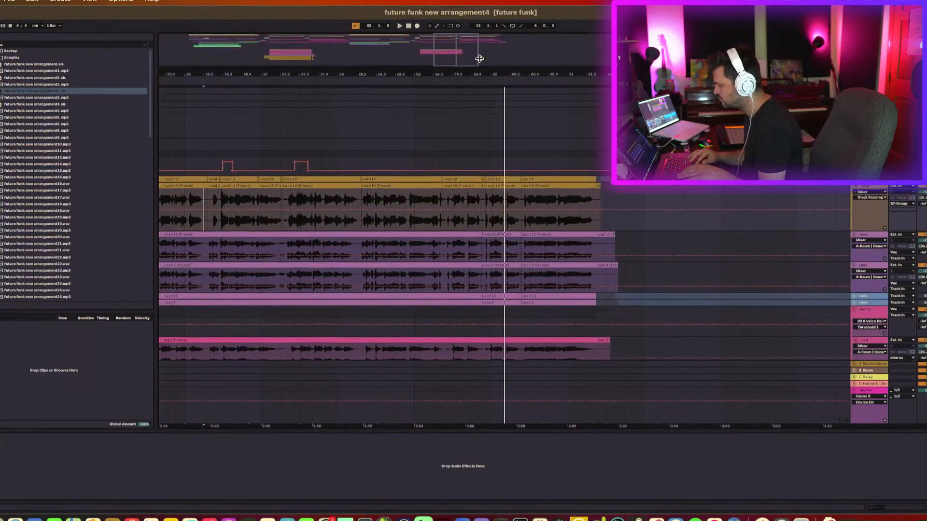
{"action": "left_click_drag", "start_coordinate": [488, 46], "coordinate": [498, 148]}
{"action": "scroll", "coordinate": [500, 151], "scroll_direction": "down", "scroll_amount": 10}
{"action": "scroll", "coordinate": [499, 150], "scroll_direction": "up", "scroll_amount": 3}
{"action": "left_click", "coordinate": [500, 267]}
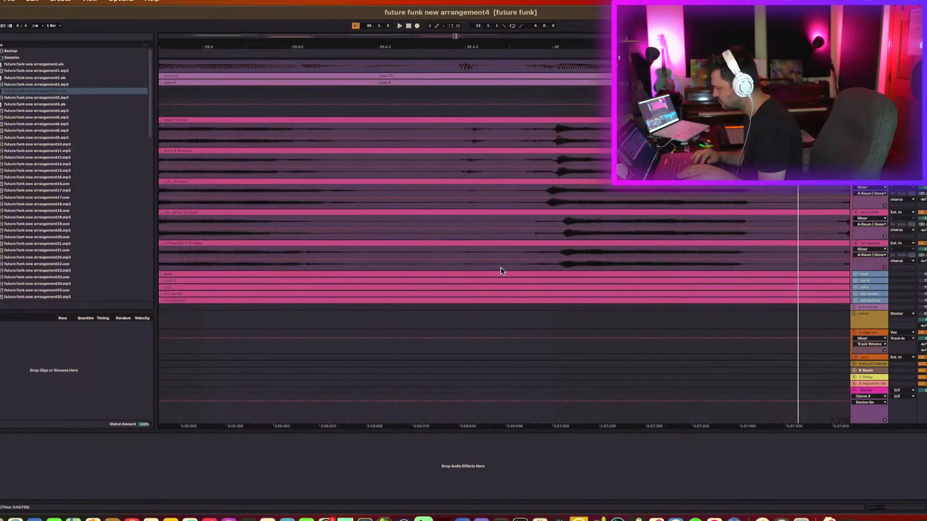
{"action": "scroll", "coordinate": [500, 267], "scroll_direction": "up", "scroll_amount": 2}
{"action": "scroll", "coordinate": [500, 267], "scroll_direction": "up", "scroll_amount": 3}
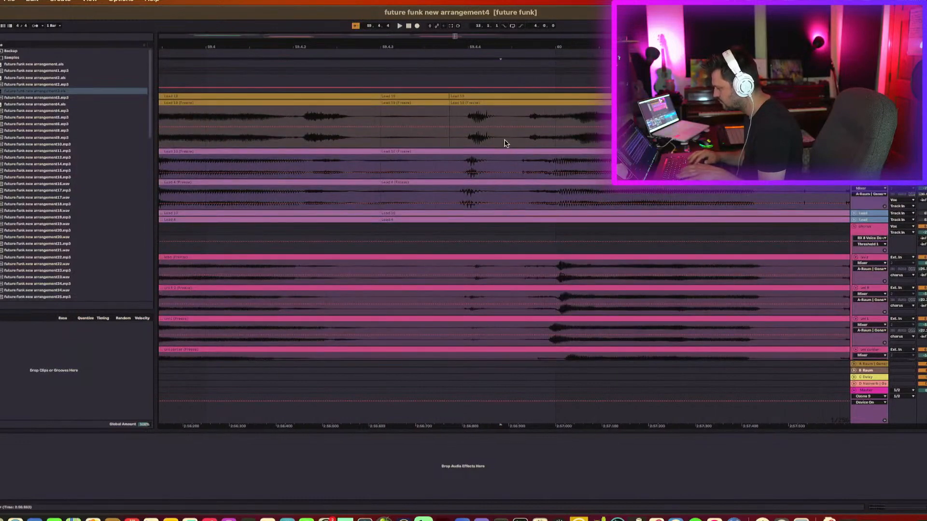
{"action": "left_click", "coordinate": [505, 142], "text": "shift"}
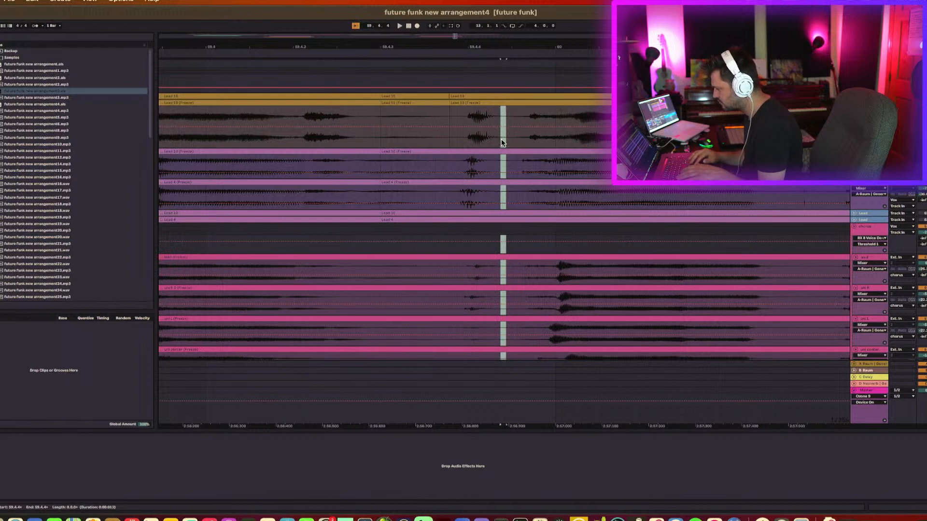
{"action": "left_click", "coordinate": [501, 146]}
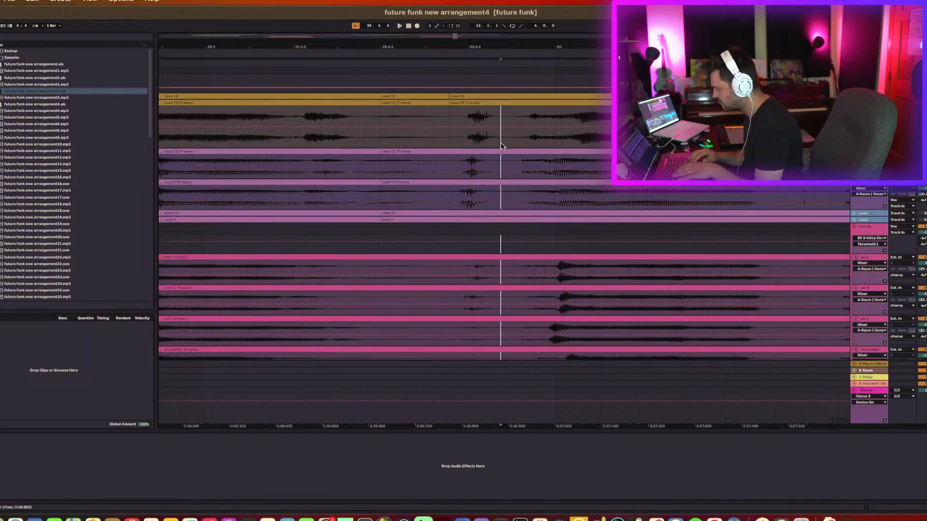
{"action": "scroll", "coordinate": [501, 146], "scroll_direction": "right", "scroll_amount": 5}
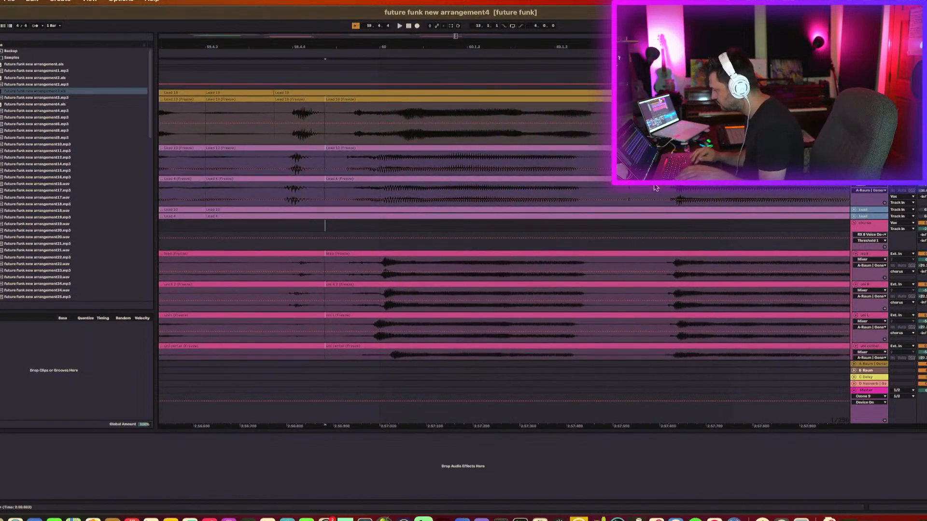
Select a section extending up across the vocal tracks and split the clips at its boundaries.
{"action": "left_click", "coordinate": [653, 225], "text": "shift"}
{"action": "key", "text": "shift+Up"}
{"action": "key", "text": "shift+Up"}
{"action": "key", "text": "shift+Up"}
{"action": "key", "text": "shift+Up"}
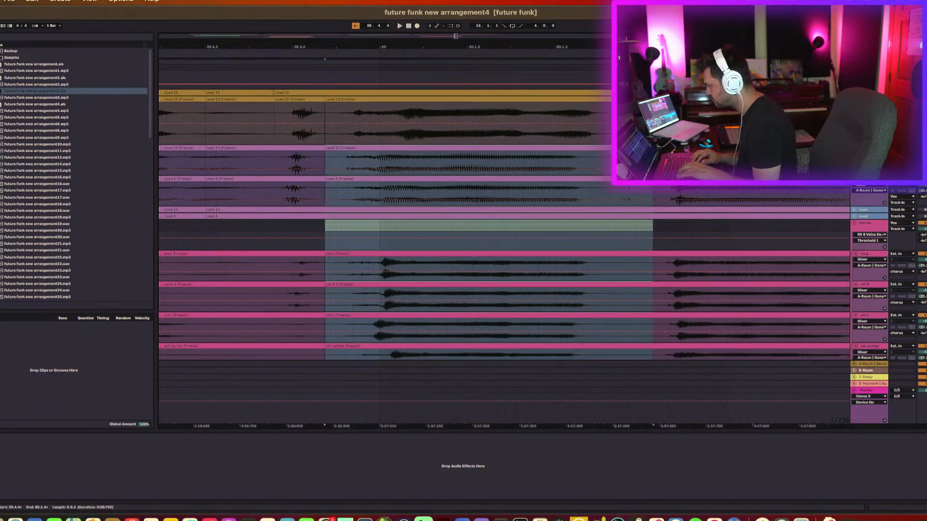
{"action": "key", "text": "shift+Up"}
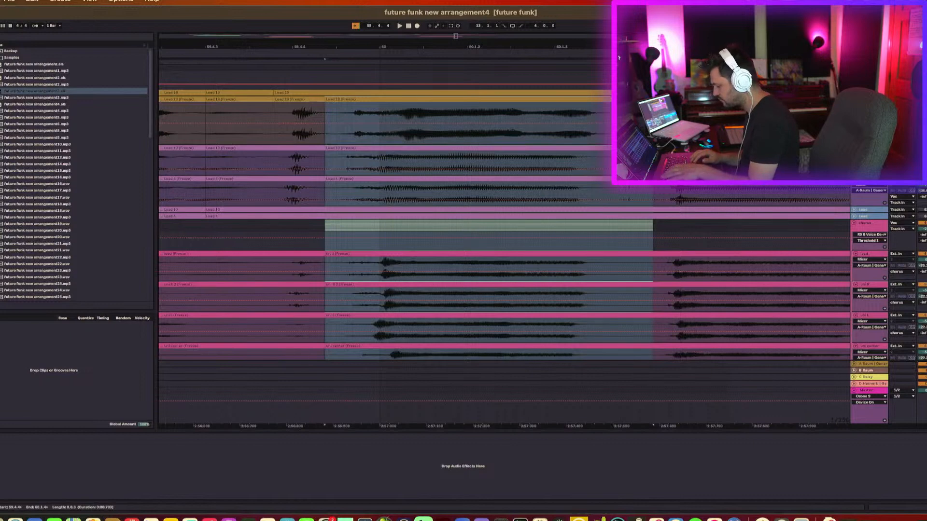
{"action": "key", "text": "super+e"}
Audition the split section and deactivate a short segment on the lower lead vocal track.
{"action": "left_click", "coordinate": [615, 189]}
{"action": "key", "text": "space"}
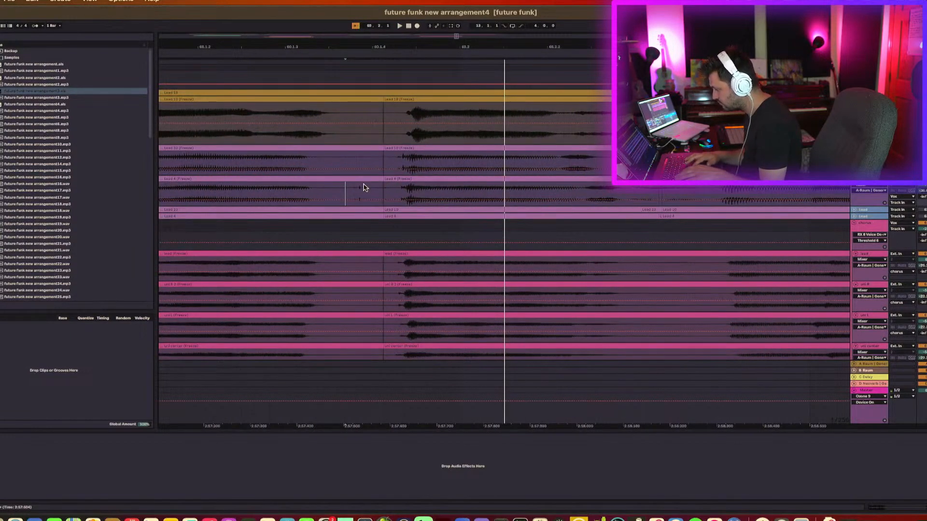
{"action": "left_click", "coordinate": [378, 190], "text": "shift"}
{"action": "key", "text": "space"}
{"action": "key", "text": "0"}
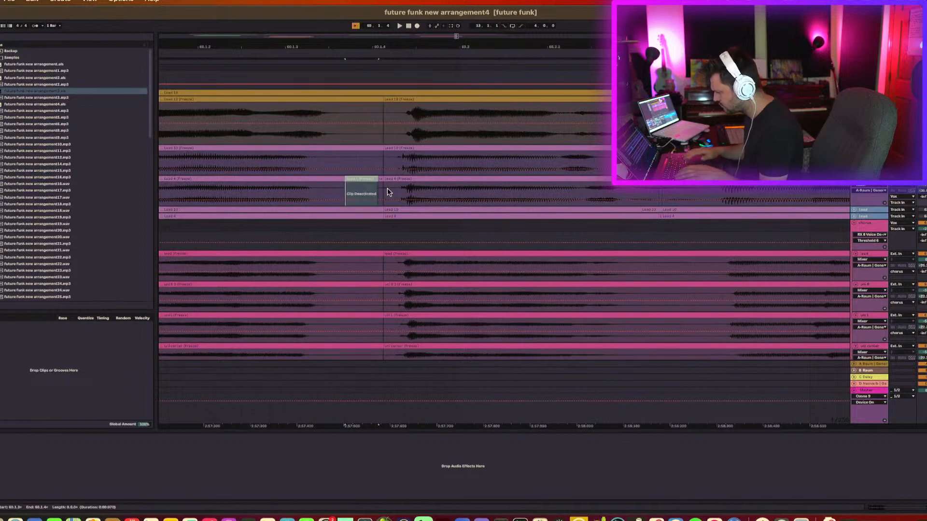
Select and audition another section of the upper lead vocal track.
{"action": "scroll", "coordinate": [384, 192], "scroll_direction": "left", "scroll_amount": 5}
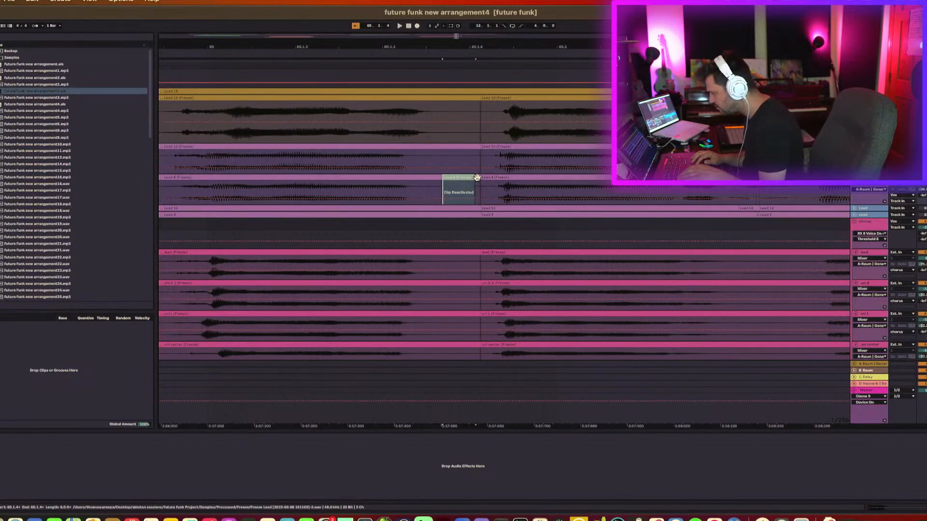
{"action": "left_click", "coordinate": [477, 178]}
{"action": "scroll", "coordinate": [477, 178], "scroll_direction": "left", "scroll_amount": 10}
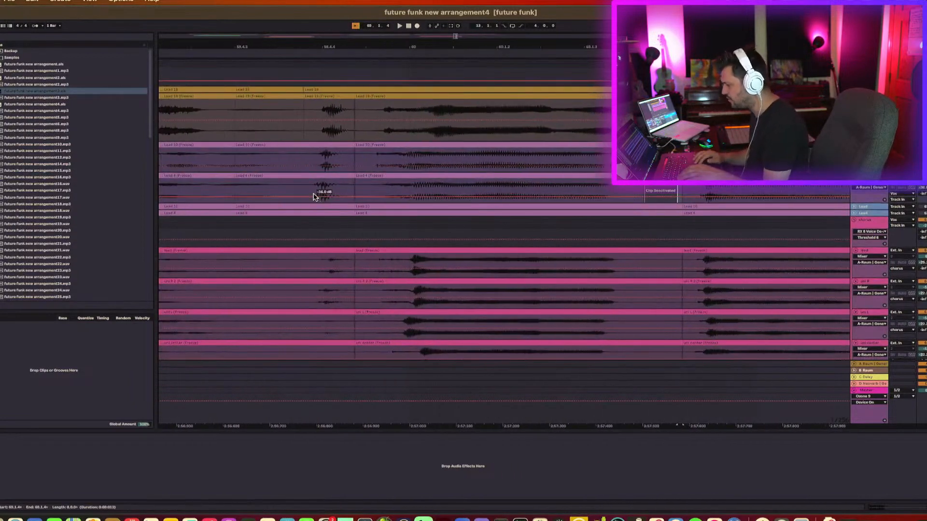
{"action": "left_click", "coordinate": [467, 172]}
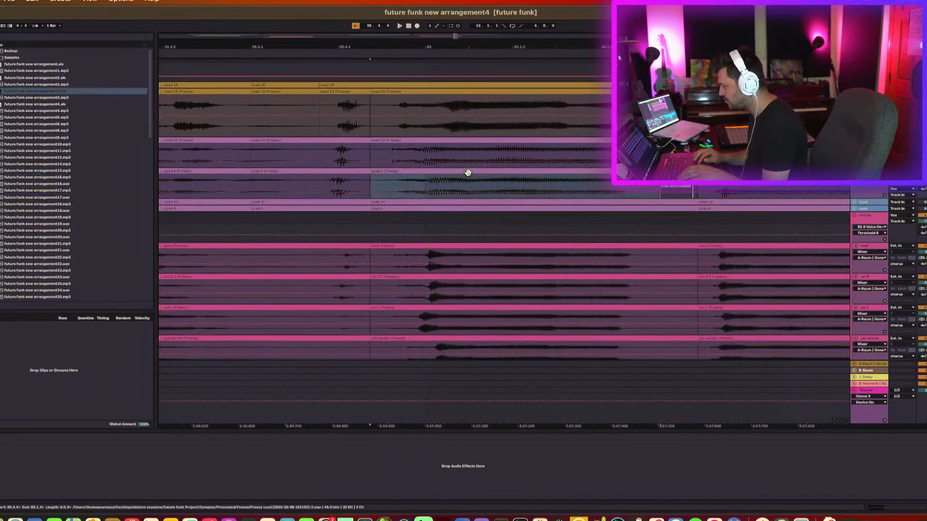
{"action": "left_click", "coordinate": [465, 140], "text": "shift"}
{"action": "scroll", "coordinate": [434, 144], "scroll_direction": "left", "scroll_amount": 14}
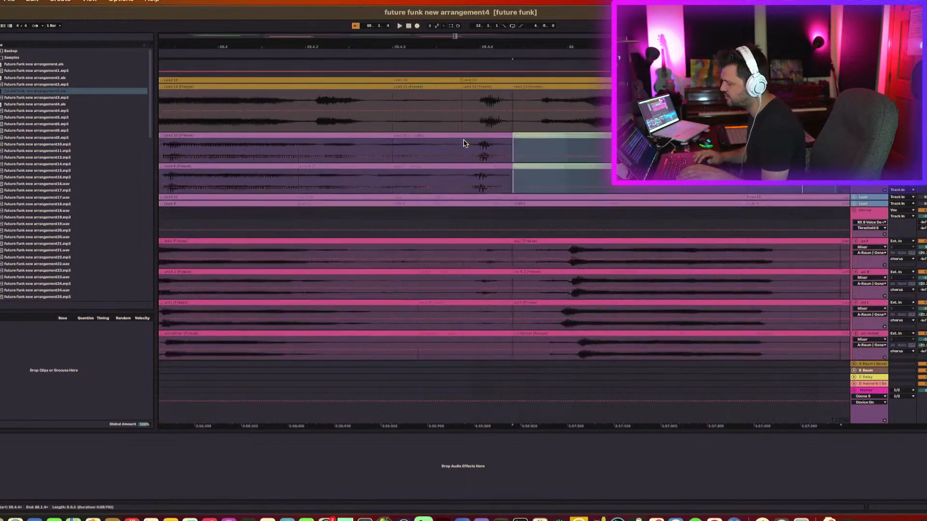
{"action": "left_click", "coordinate": [310, 155]}
{"action": "key", "text": "space"}
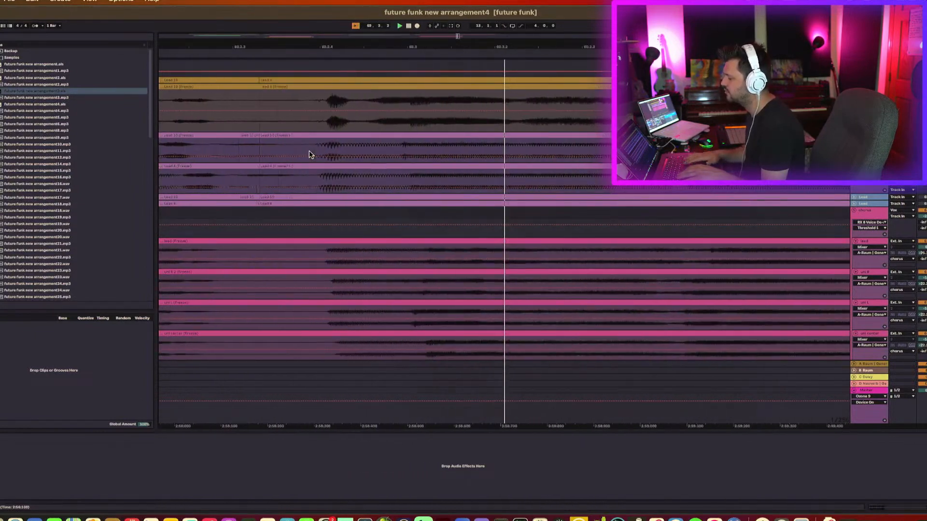
Deactivate the selected section on the upper lead vocal track and play it back.
{"action": "left_click", "coordinate": [421, 138]}
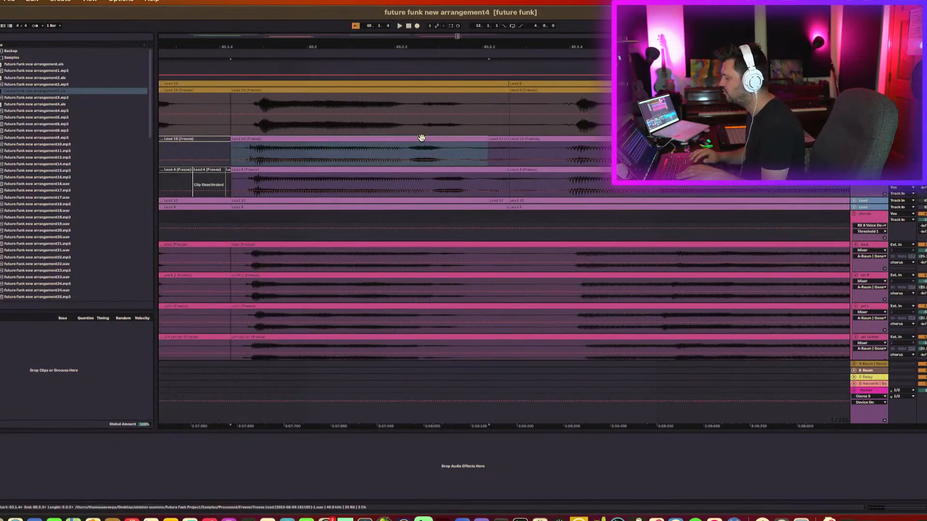
{"action": "key", "text": "0"}
{"action": "key", "text": "space"}
{"action": "key", "text": "space"}
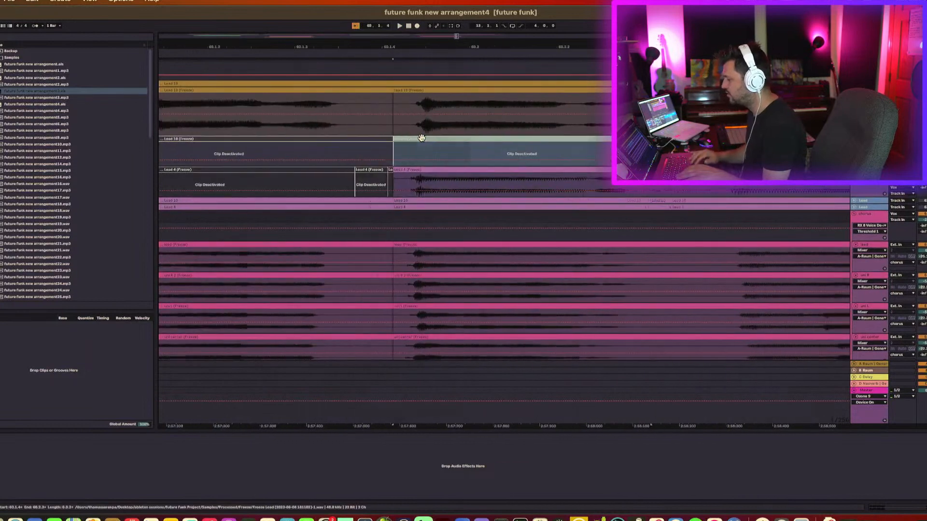
Deactivate the adjacent segment on the lower lead vocal track.
{"action": "left_click", "coordinate": [490, 171]}
{"action": "key", "text": "0"}
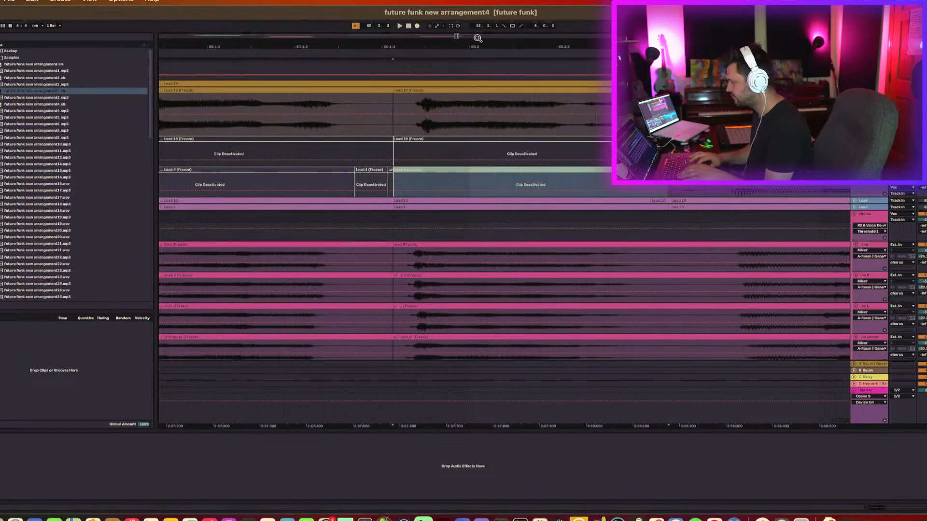
{"action": "left_click_drag", "start_coordinate": [478, 46], "coordinate": [478, 14]}
{"action": "scroll", "coordinate": [482, 81], "scroll_direction": "left", "scroll_amount": 2}
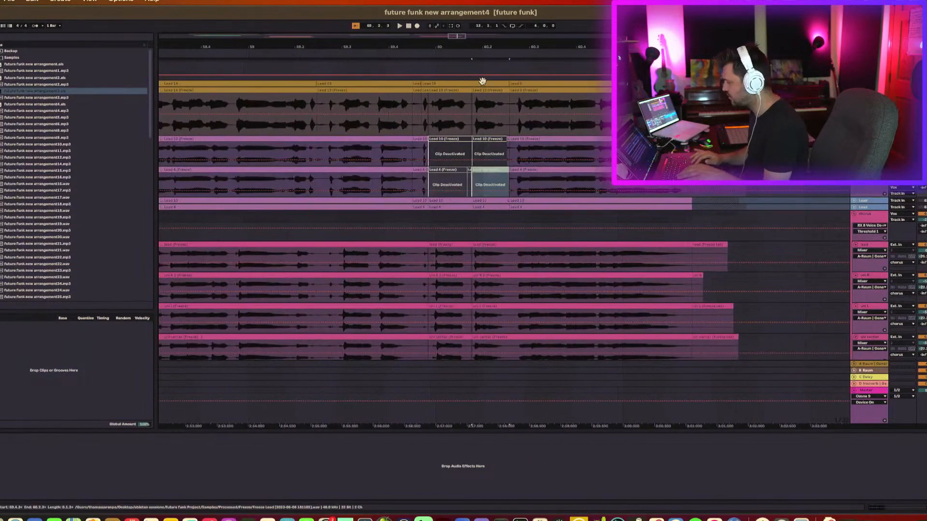
Audition the upper lead vocal track from the selected point.
{"action": "left_click", "coordinate": [379, 157]}
{"action": "key", "text": "space"}
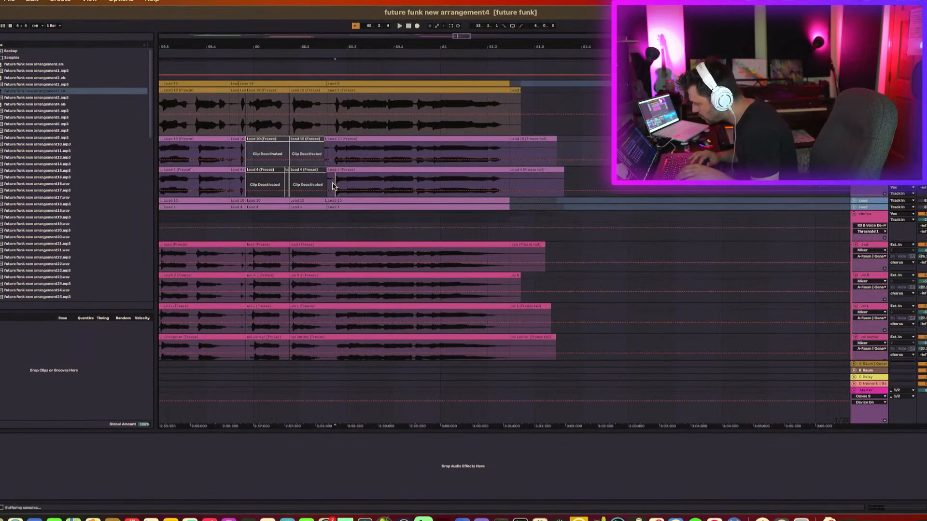
Deactivate a short section spanning both lead vocal tracks.
{"action": "left_click_drag", "start_coordinate": [334, 186], "coordinate": [324, 139]}
{"action": "key", "text": "0"}
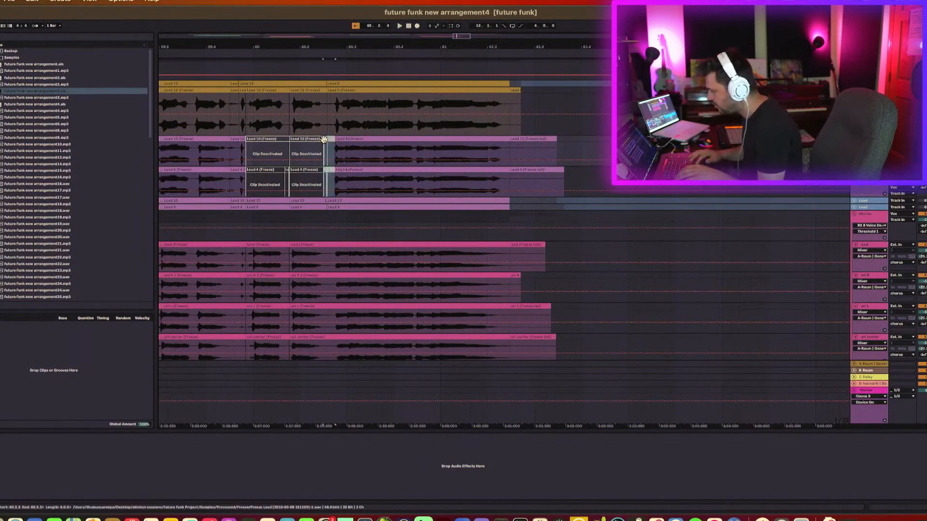
{"action": "left_click_drag", "start_coordinate": [331, 47], "coordinate": [331, 116]}
{"action": "key", "text": "0"}
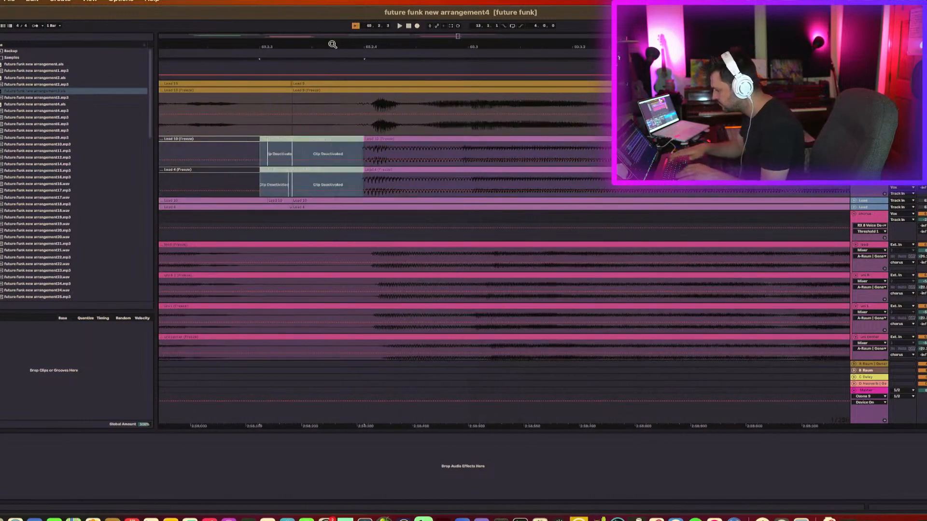
Audition the upper lead vocal track from an earlier point in the song.
{"action": "scroll", "coordinate": [288, 108], "scroll_direction": "left", "scroll_amount": 7}
{"action": "left_click_drag", "start_coordinate": [306, 44], "coordinate": [306, 10]}
{"action": "left_click", "coordinate": [251, 145]}
{"action": "key", "text": "space"}
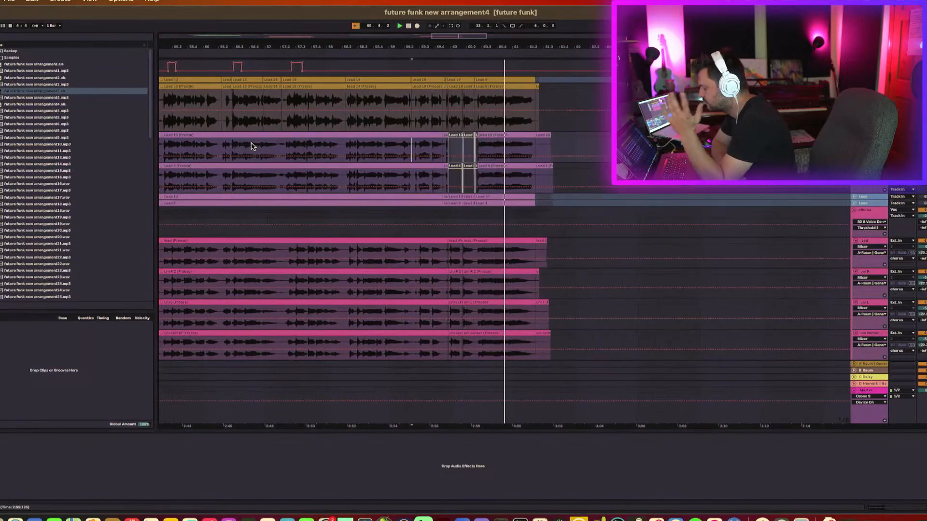
Browse through the arrangement's tracks to examine the Audio 14 clips and vocal tracks.
{"action": "scroll", "coordinate": [252, 146], "scroll_direction": "left", "scroll_amount": 15}
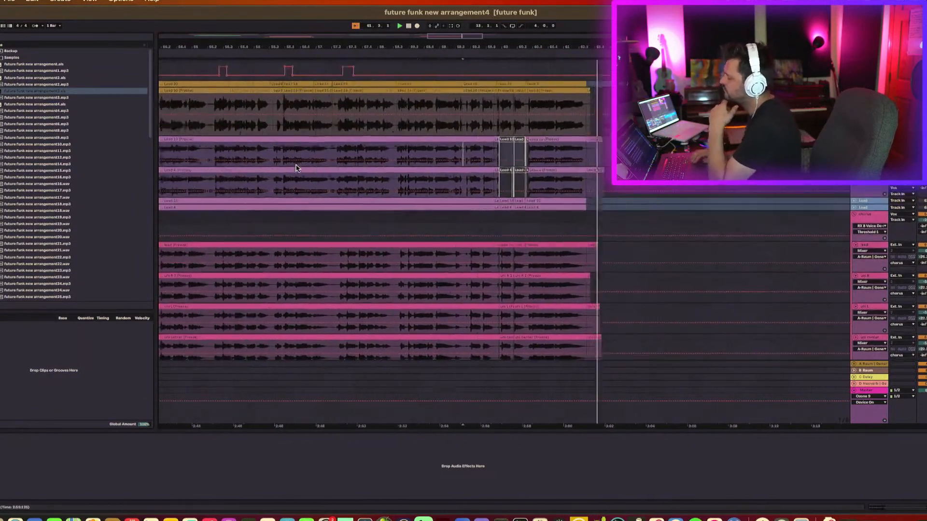
{"action": "scroll", "coordinate": [296, 168], "scroll_direction": "left", "scroll_amount": 6}
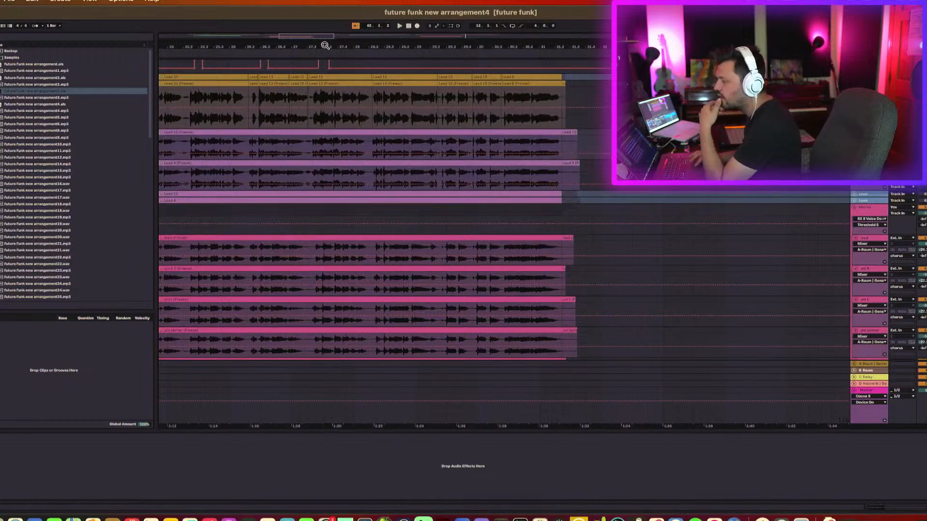
{"action": "left_click_drag", "start_coordinate": [324, 46], "coordinate": [325, 19]}
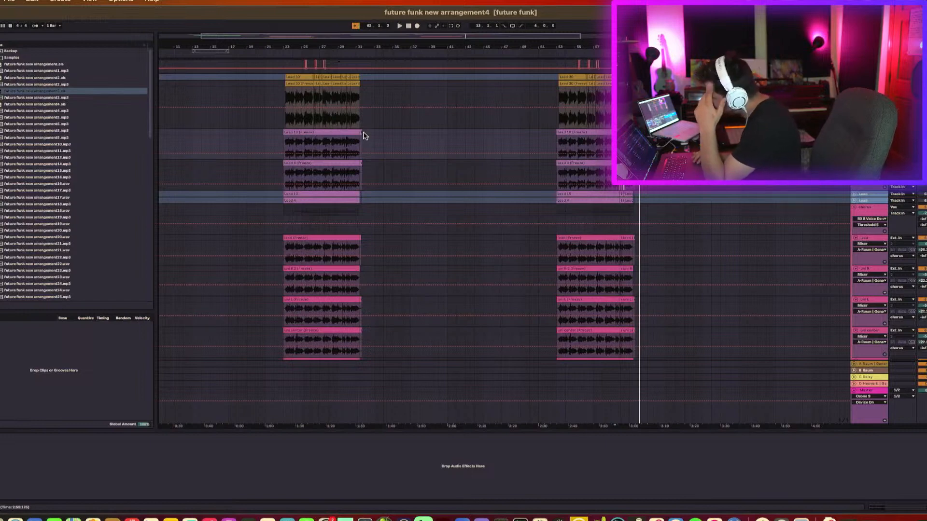
{"action": "scroll", "coordinate": [363, 136], "scroll_direction": "up", "scroll_amount": 10}
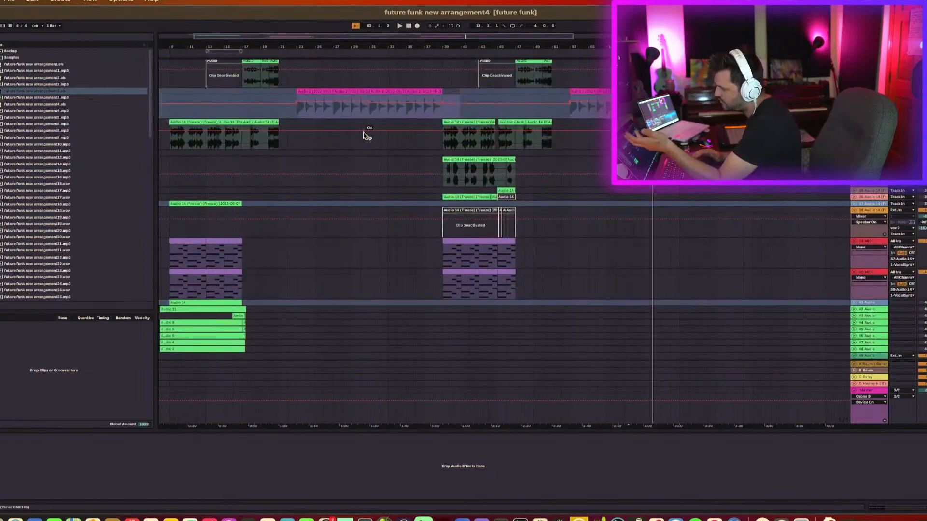
{"action": "scroll", "coordinate": [364, 136], "scroll_direction": "up", "scroll_amount": 5}
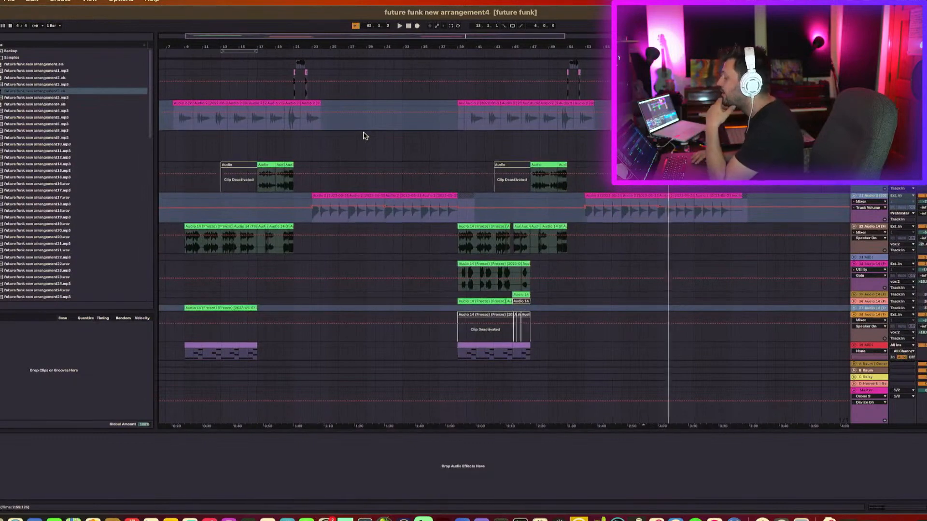
{"action": "scroll", "coordinate": [363, 135], "scroll_direction": "down", "scroll_amount": 1}
{"action": "left_click", "coordinate": [470, 214]}
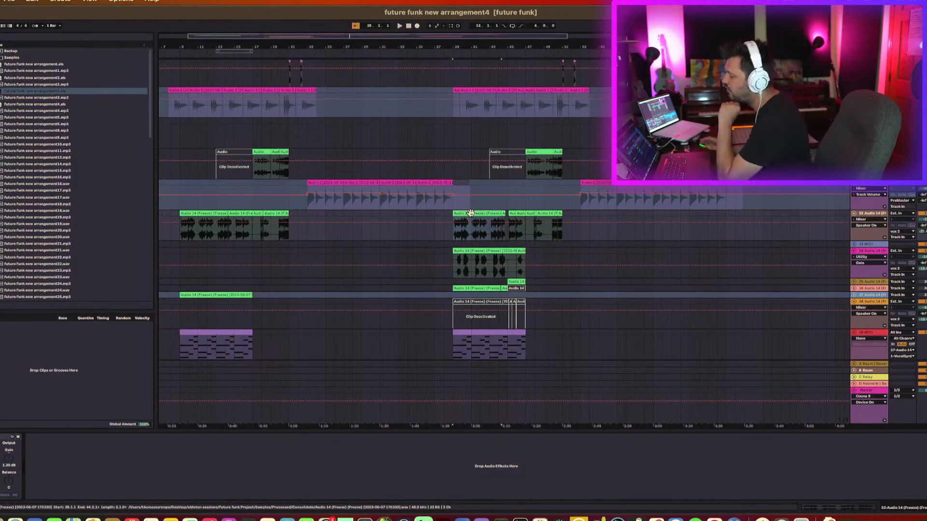
{"action": "left_click", "coordinate": [309, 235]}
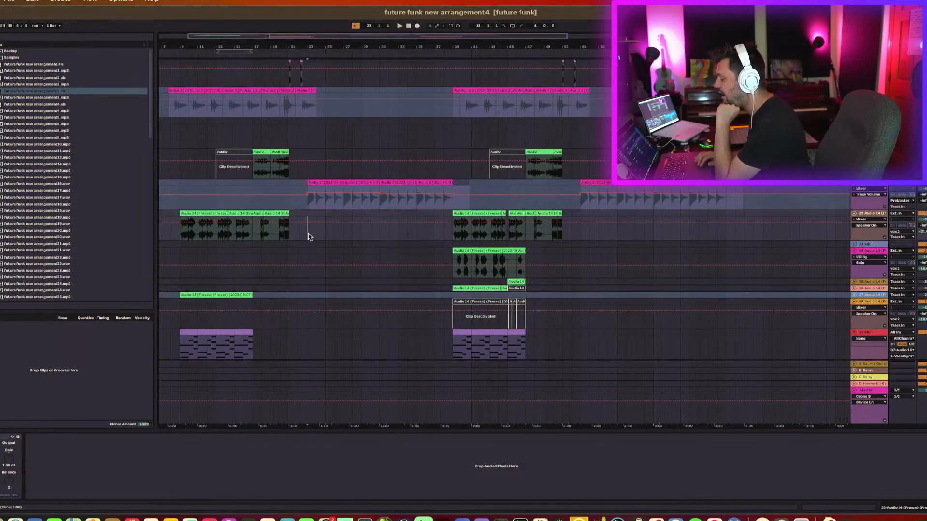
{"action": "scroll", "coordinate": [309, 235], "scroll_direction": "down", "scroll_amount": 10}
{"action": "left_click", "coordinate": [322, 262]}
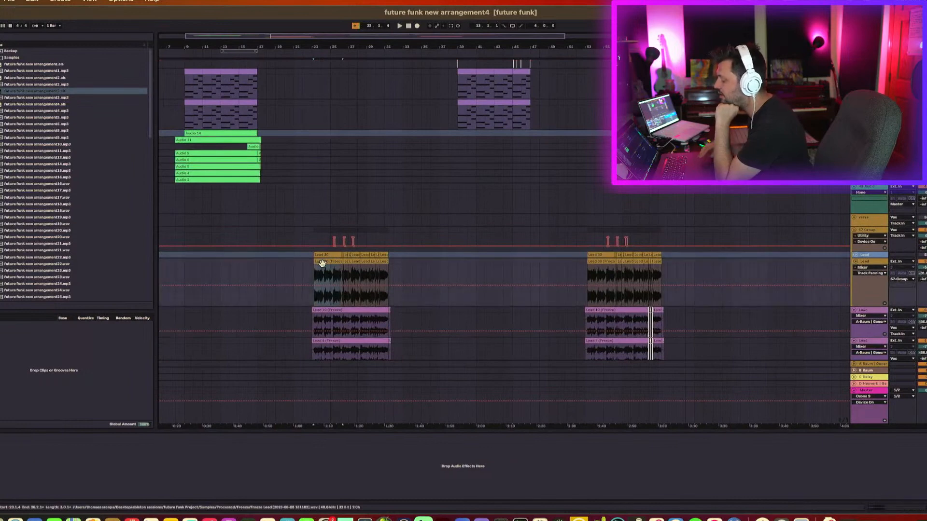
{"action": "scroll", "coordinate": [323, 263], "scroll_direction": "up", "scroll_amount": 10}
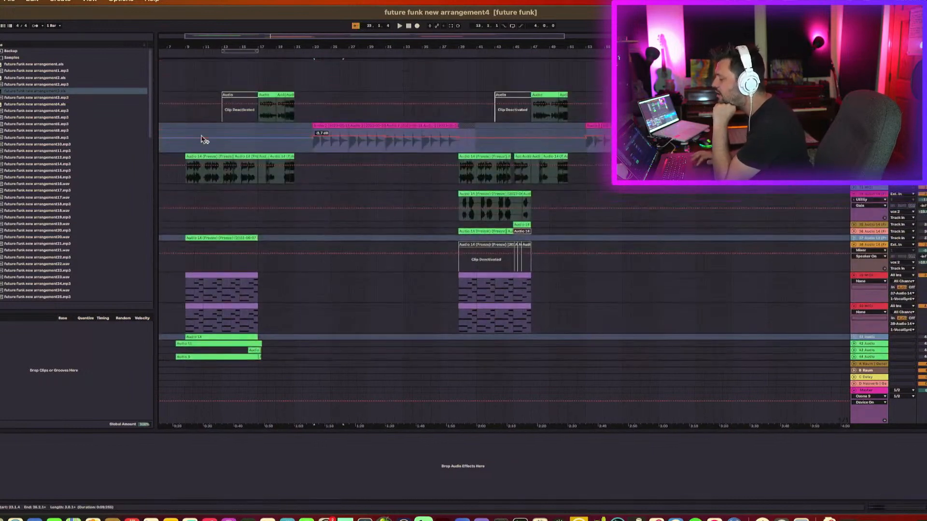
Select the second Audio 14 clip and audition it.
{"action": "left_click", "coordinate": [199, 157]}
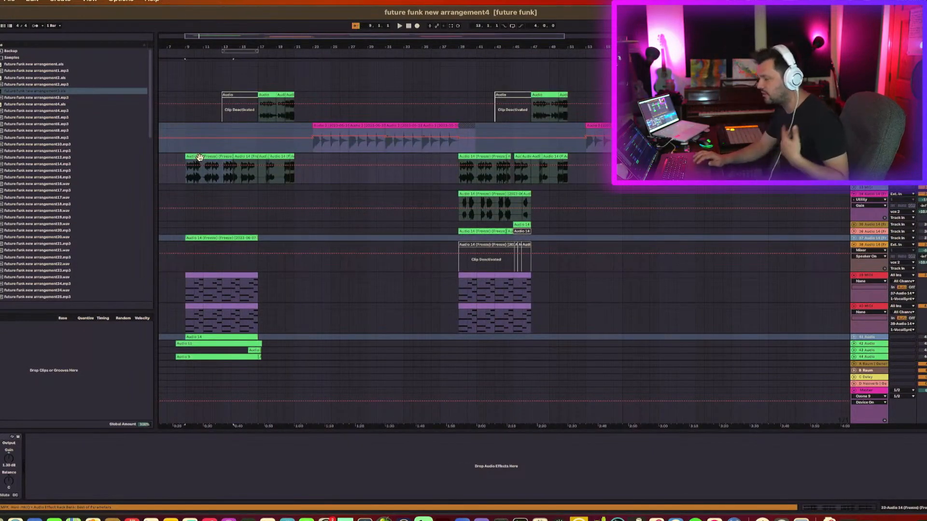
{"action": "left_click", "coordinate": [474, 157]}
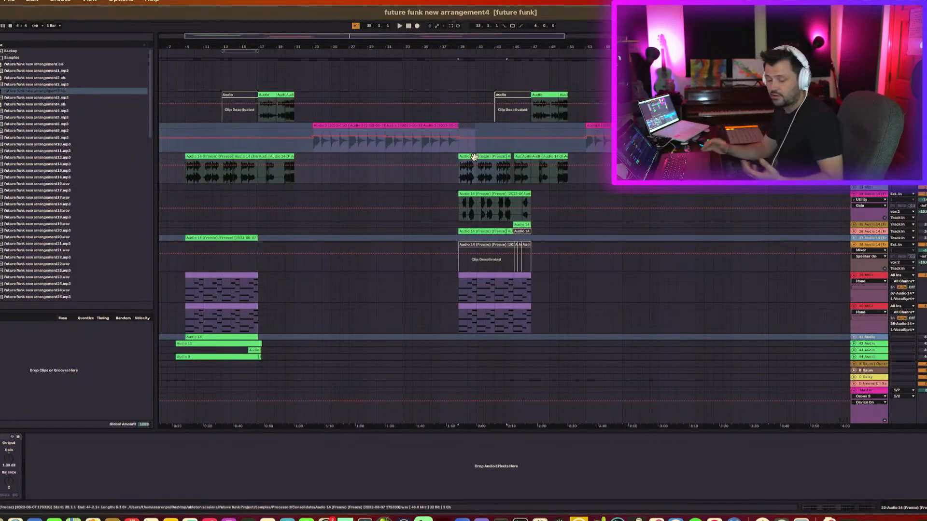
{"action": "key", "text": "space"}
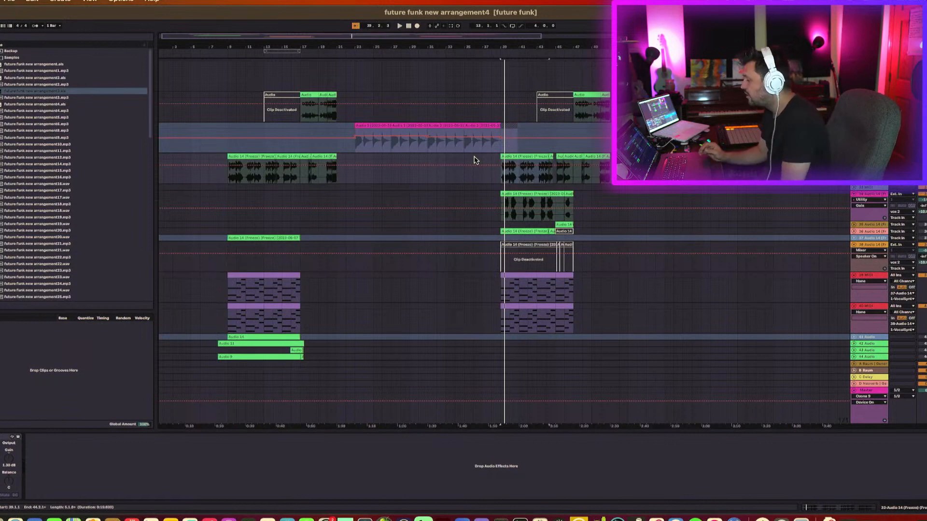
Audition the first Audio 14 clip from its start.
{"action": "left_click", "coordinate": [599, 158]}
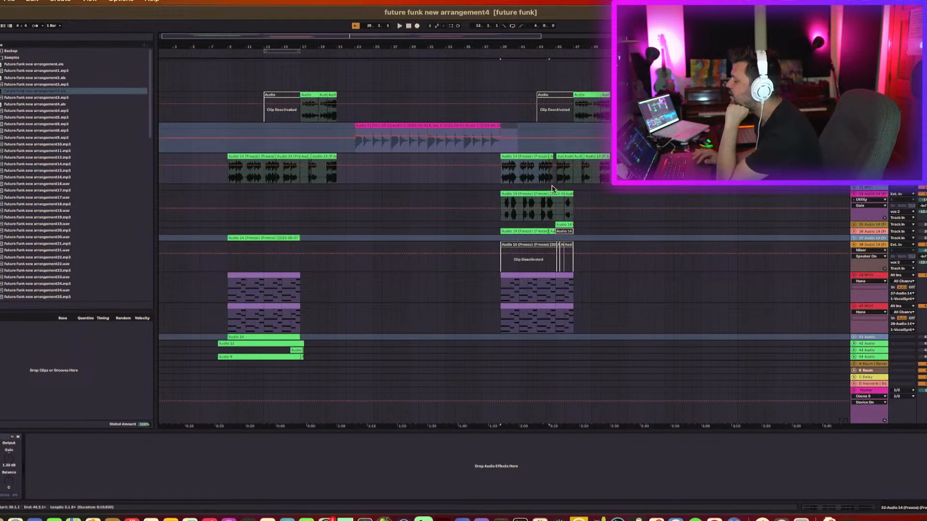
{"action": "left_click", "coordinate": [503, 180]}
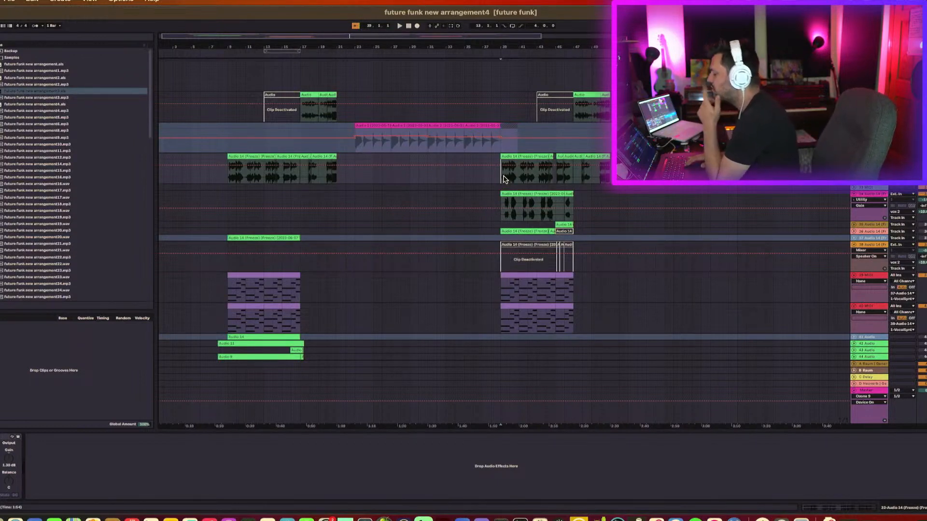
{"action": "left_click", "coordinate": [232, 156]}
{"action": "key", "text": "space"}
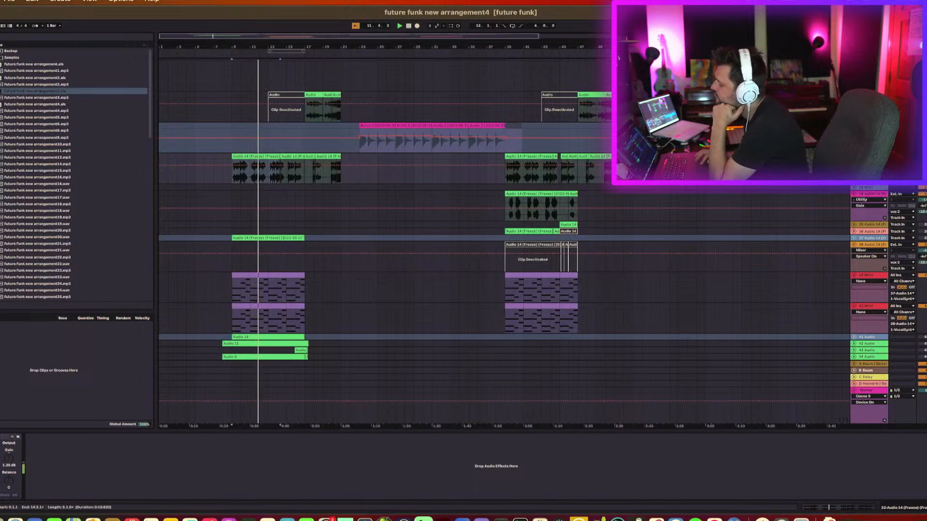
Open the Neutron equalizer on the vox 2 track and play the session.
{"action": "scroll", "coordinate": [839, 229], "scroll_direction": "down", "scroll_amount": 5}
{"action": "scroll", "coordinate": [839, 229], "scroll_direction": "down", "scroll_amount": 10}
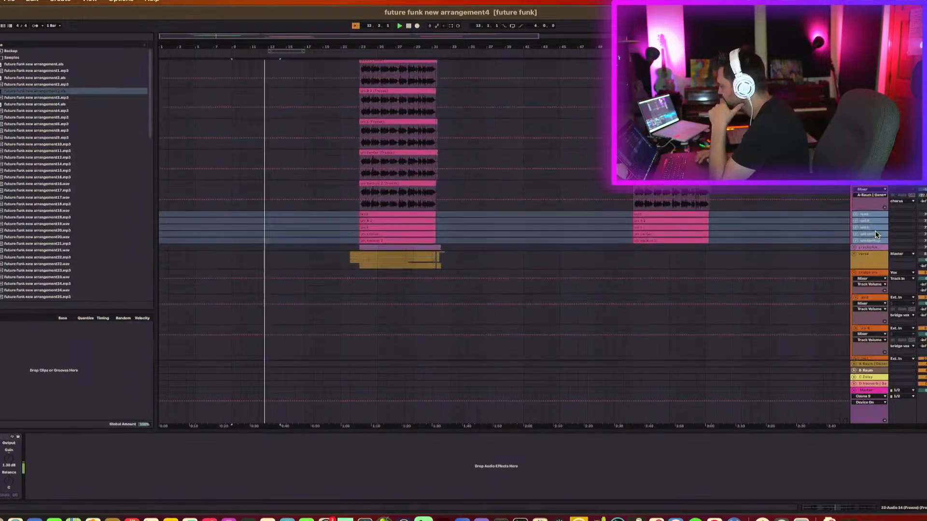
{"action": "scroll", "coordinate": [417, 133], "scroll_direction": "up", "scroll_amount": 10}
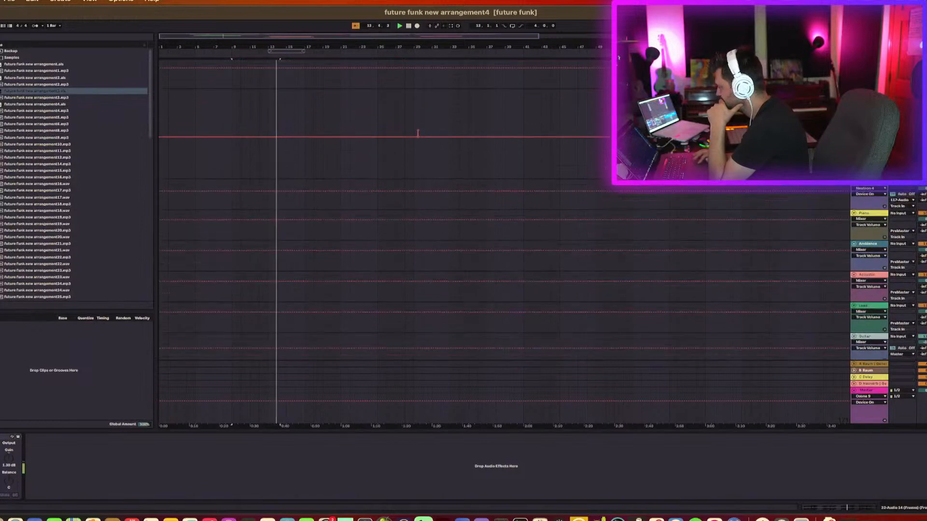
{"action": "left_click", "coordinate": [869, 183]}
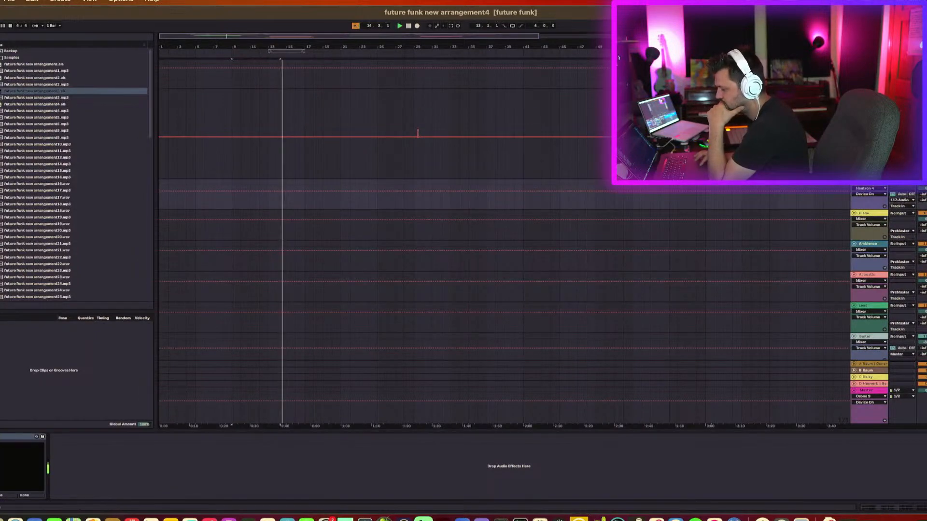
{"action": "left_click", "coordinate": [1, 437]}
{"action": "key", "text": "space"}
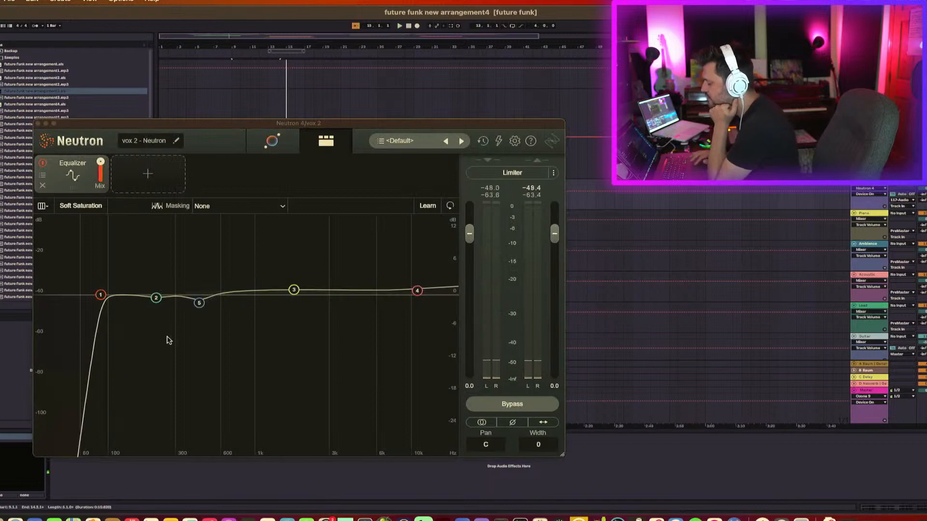
Set EQ band 2 at 223 Hz to -0.3 dB gain.
{"action": "left_click", "coordinate": [203, 305]}
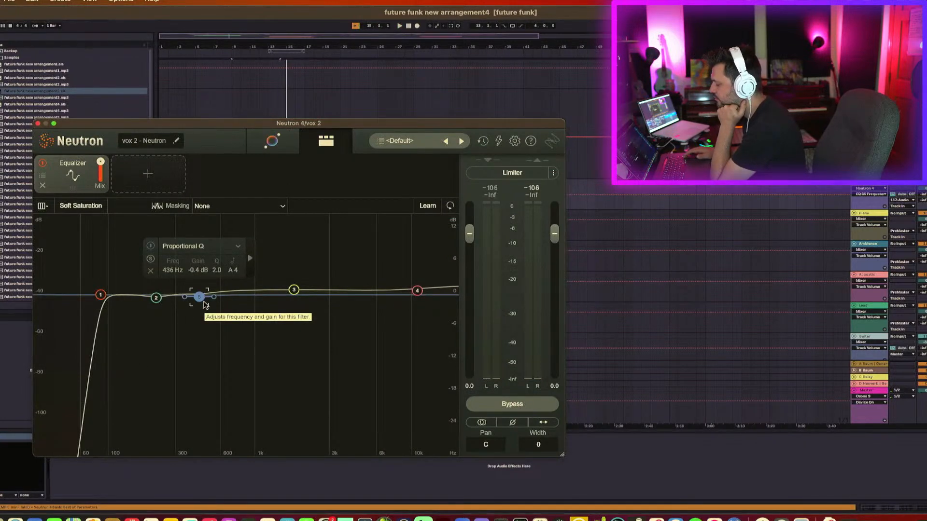
{"action": "key", "text": "space"}
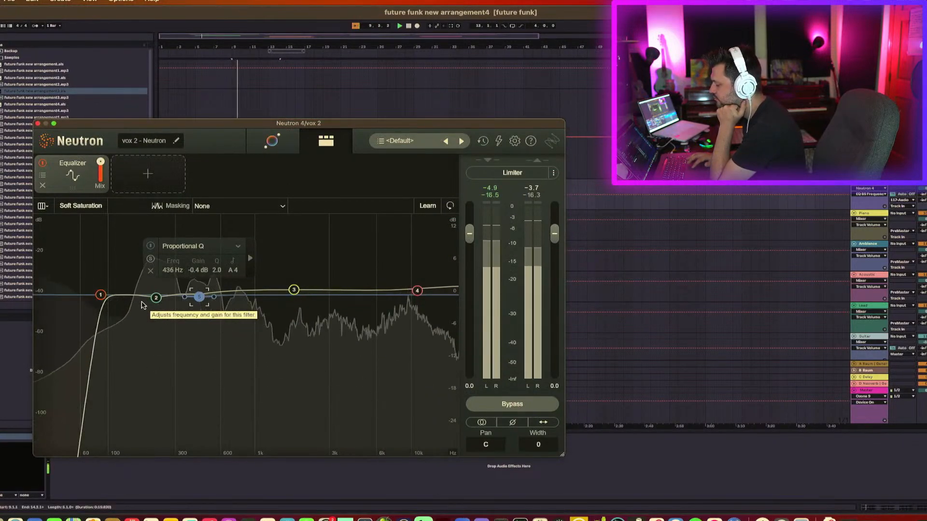
{"action": "left_click", "coordinate": [156, 298]}
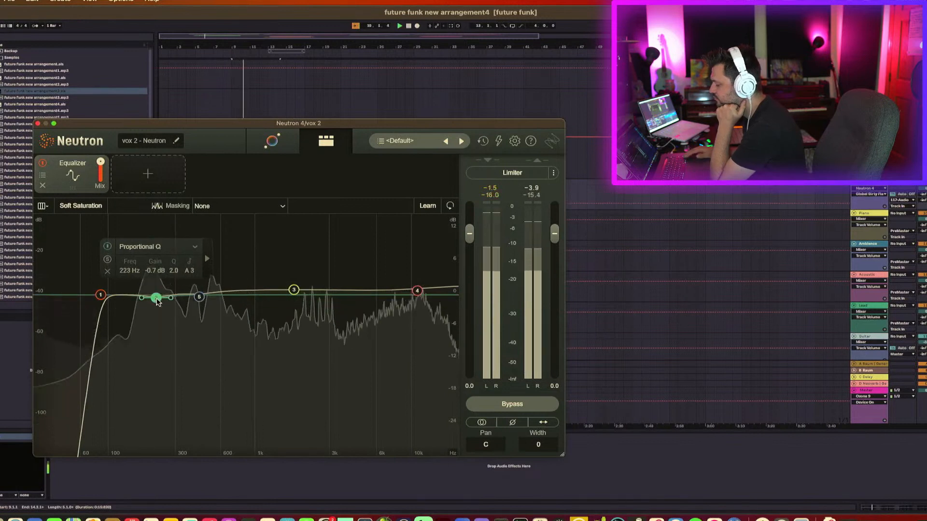
{"action": "key", "text": "super+z"}
{"action": "key", "text": "super+shift+z"}
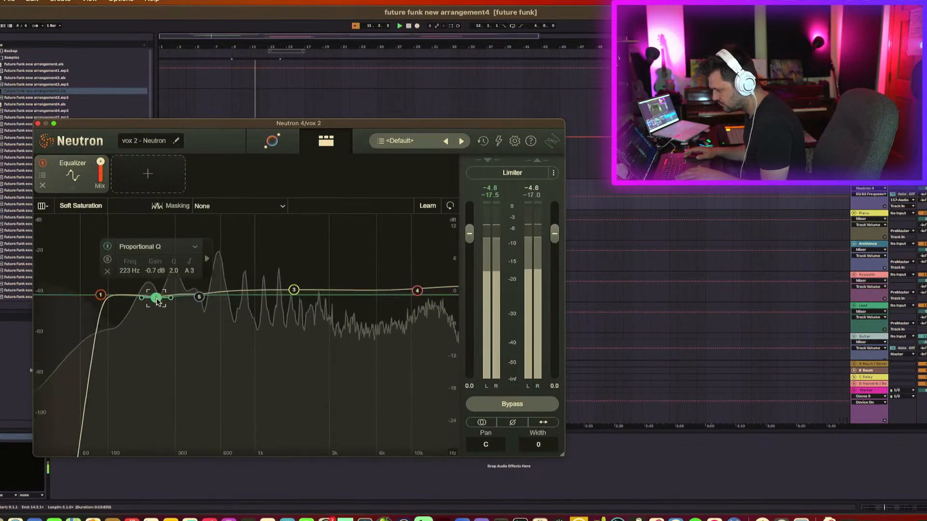
{"action": "left_click_drag", "start_coordinate": [156, 298], "coordinate": [156, 297]}
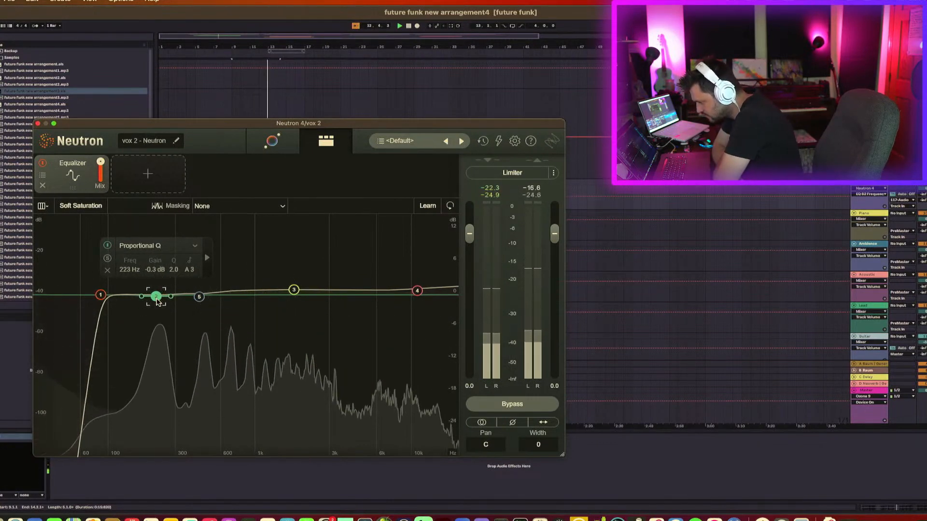
Add a new EQ band boosting about 1.3 dB at about 662 Hz.
{"action": "left_click", "coordinate": [200, 298]}
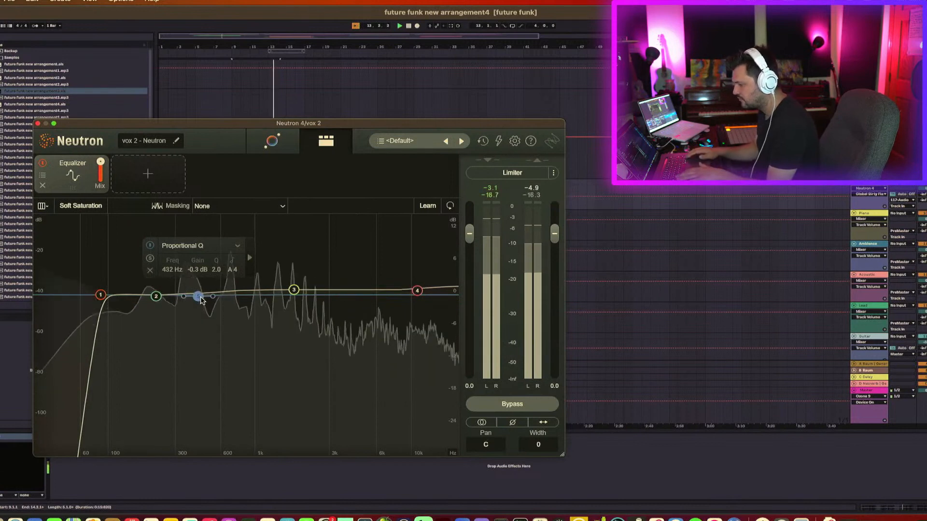
{"action": "left_click_drag", "start_coordinate": [200, 298], "coordinate": [200, 297]}
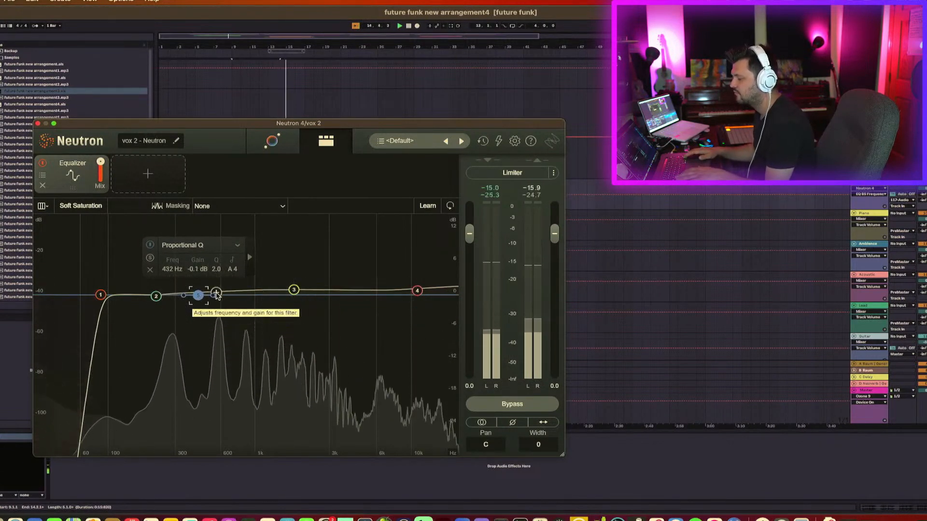
{"action": "left_click_drag", "start_coordinate": [221, 292], "coordinate": [222, 280]}
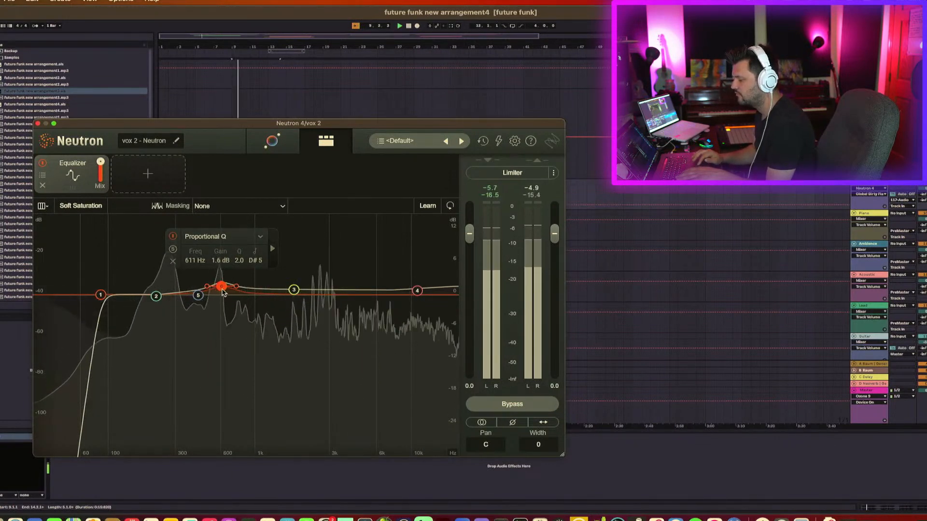
{"action": "left_click_drag", "start_coordinate": [222, 288], "coordinate": [228, 292]}
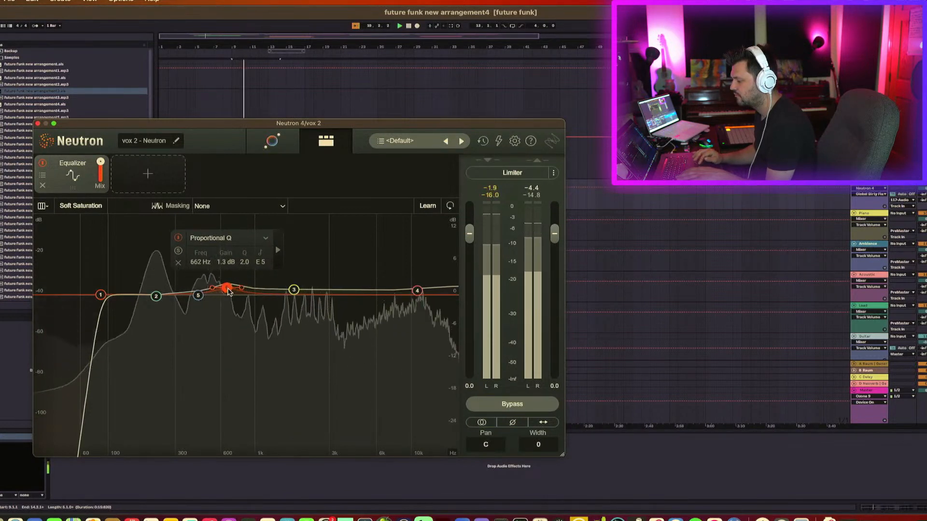
Lower EQ band 5 at 432 Hz to -0.4 dB gain.
{"action": "left_click", "coordinate": [198, 295]}
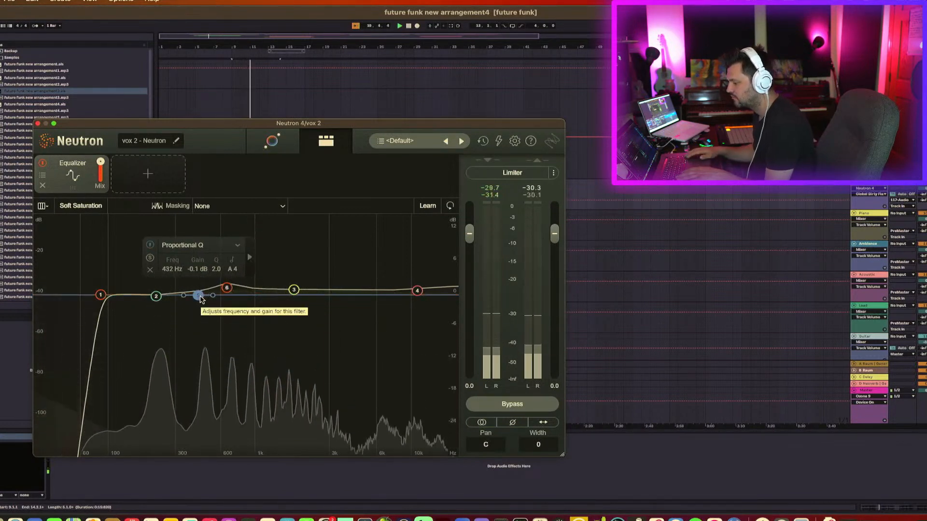
{"action": "key", "text": "Down"}
{"action": "key", "text": "Up"}
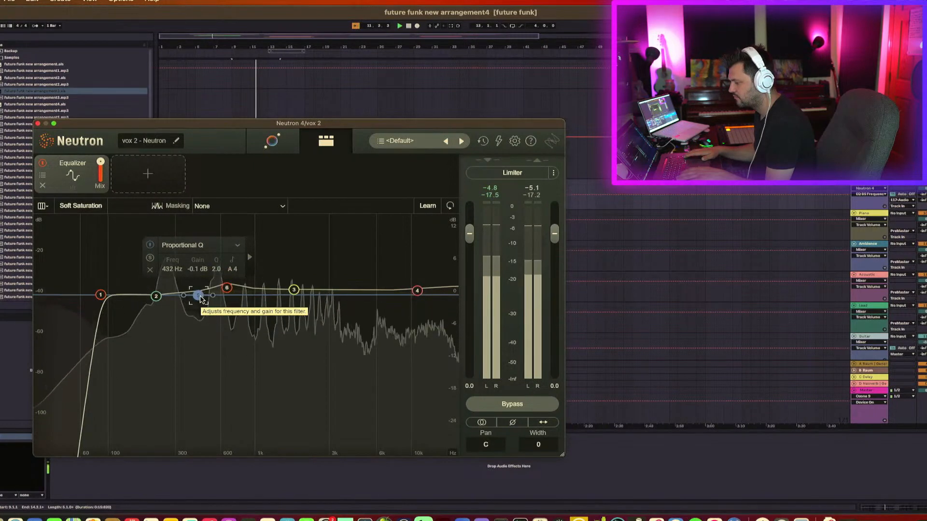
{"action": "key", "text": "Up"}
{"action": "key", "text": "Up"}
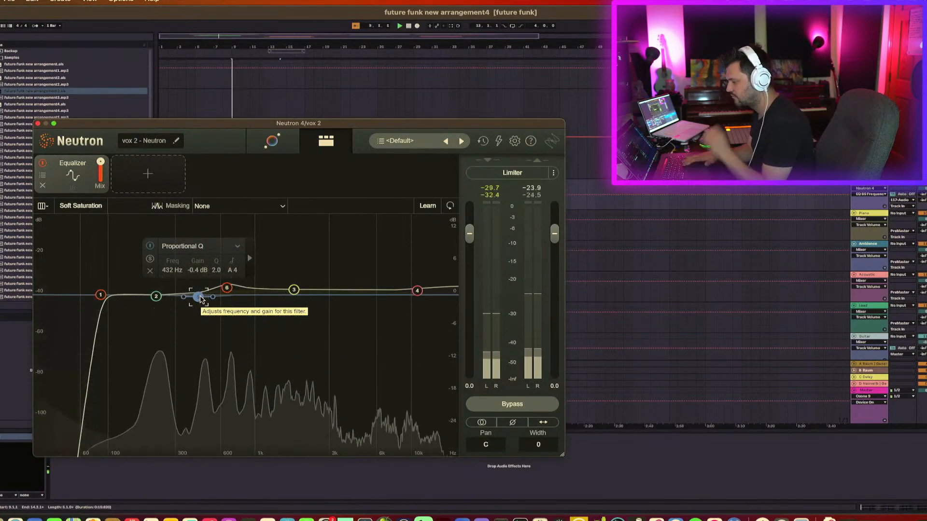
Move EQ band 6 up in frequency to 793 Hz.
{"action": "left_click", "coordinate": [229, 289]}
{"action": "key", "text": "Right"}
{"action": "key", "text": "Right"}
{"action": "key", "text": "Right"}
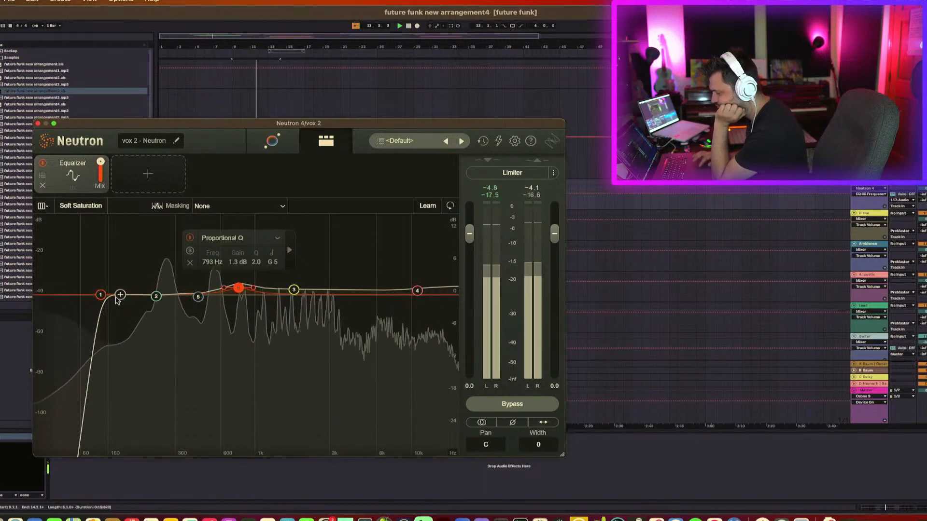
Set the high-pass band to 80 Hz with a 6 dB/oct slope and close the Neutron window.
{"action": "left_click", "coordinate": [101, 295]}
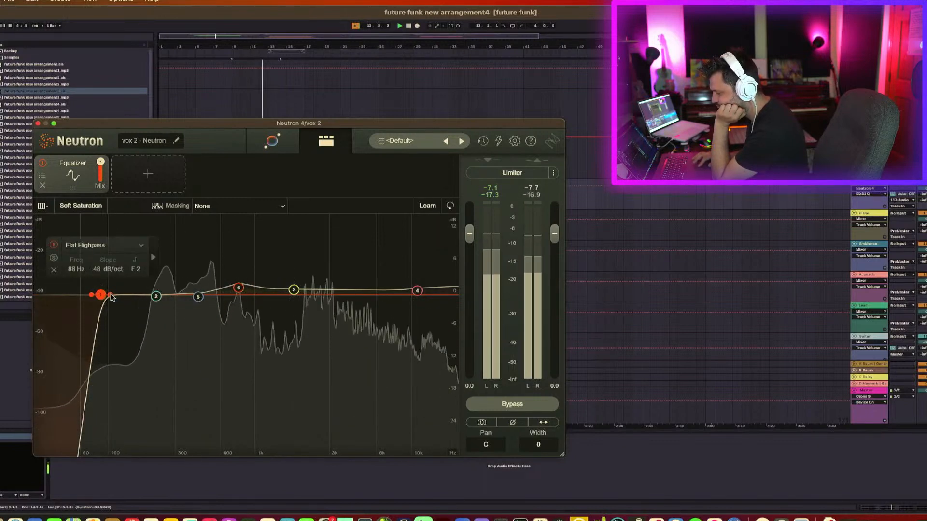
{"action": "mouse_move", "coordinate": [109, 295]}
{"action": "left_mouse_down"}
{"action": "mouse_move", "coordinate": [124, 295]}
{"action": "mouse_move", "coordinate": [96, 295]}
{"action": "left_mouse_up"}
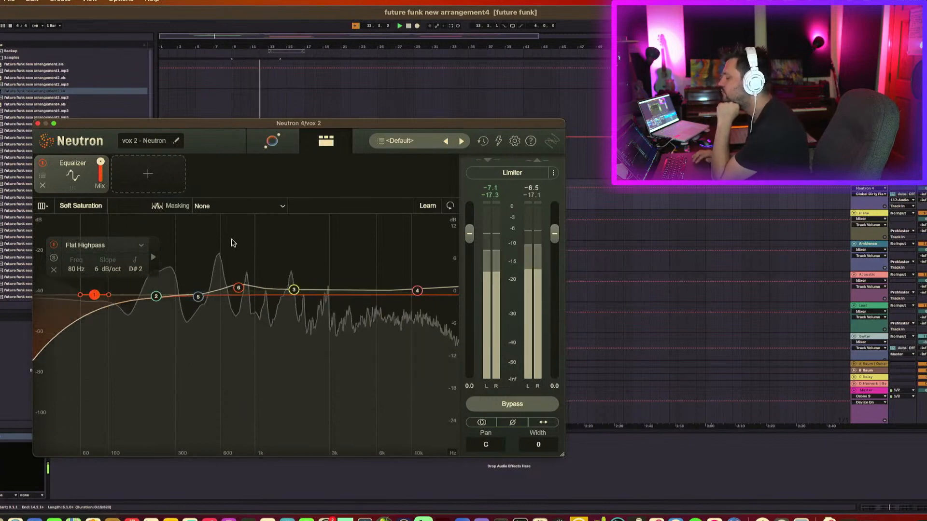
{"action": "left_click", "coordinate": [38, 124]}
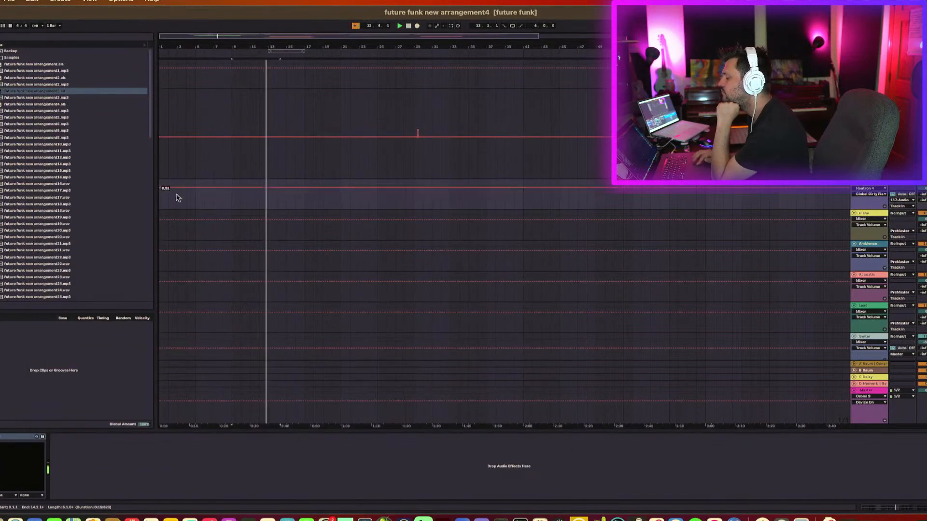
Scroll through the arrangement and inspect the clips on the audio tracks.
{"action": "scroll", "coordinate": [186, 202], "scroll_direction": "up", "scroll_amount": 12}
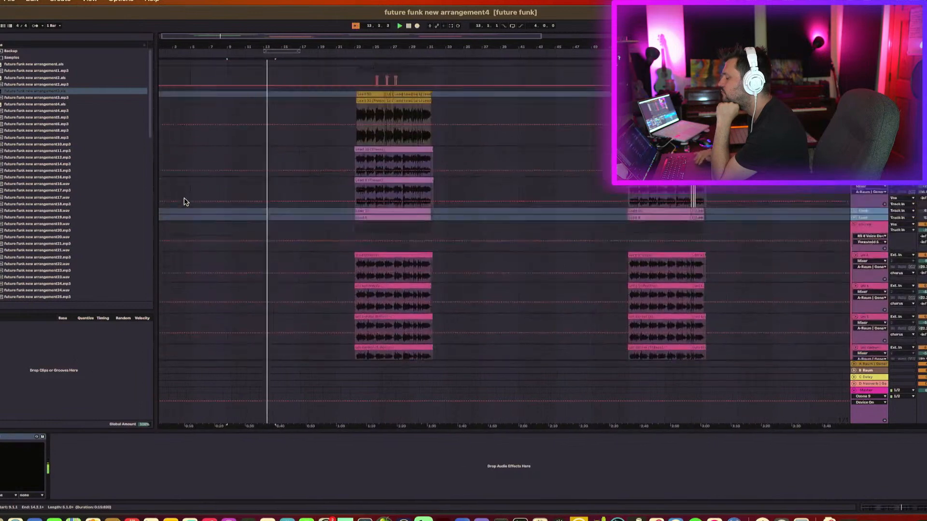
{"action": "scroll", "coordinate": [213, 210], "scroll_direction": "down", "scroll_amount": 3}
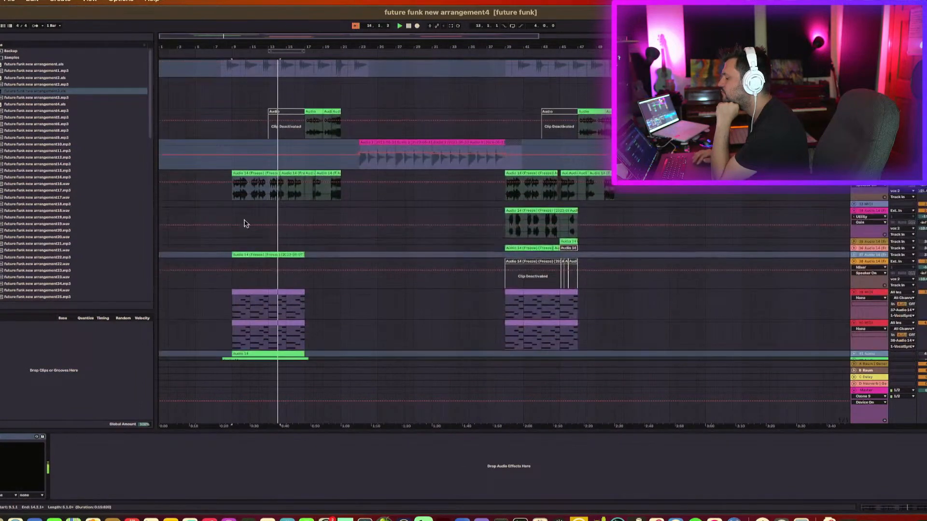
{"action": "left_click", "coordinate": [251, 253]}
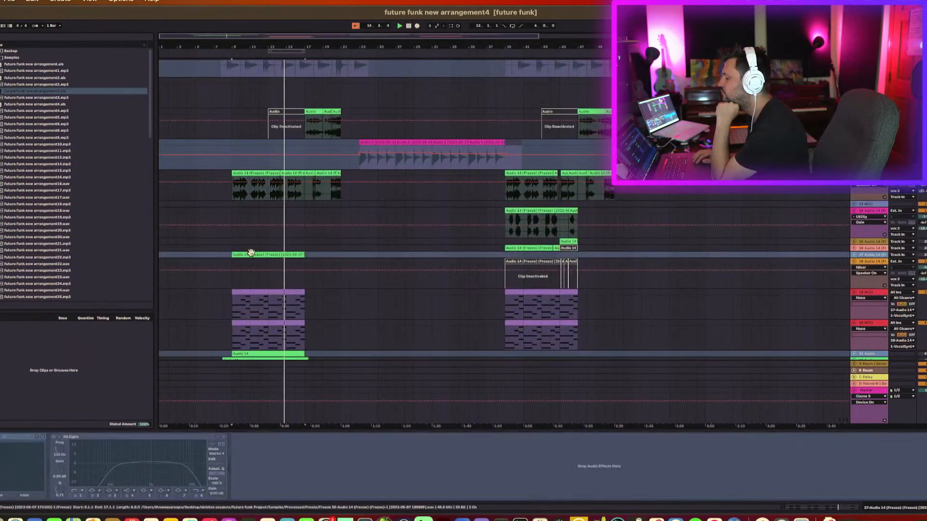
{"action": "scroll", "coordinate": [251, 253], "scroll_direction": "down", "scroll_amount": 6}
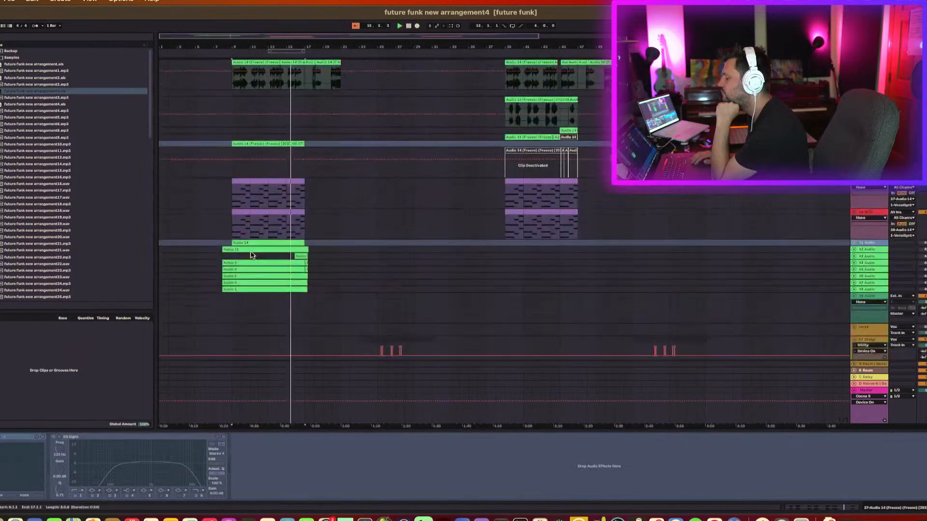
{"action": "left_click", "coordinate": [255, 243]}
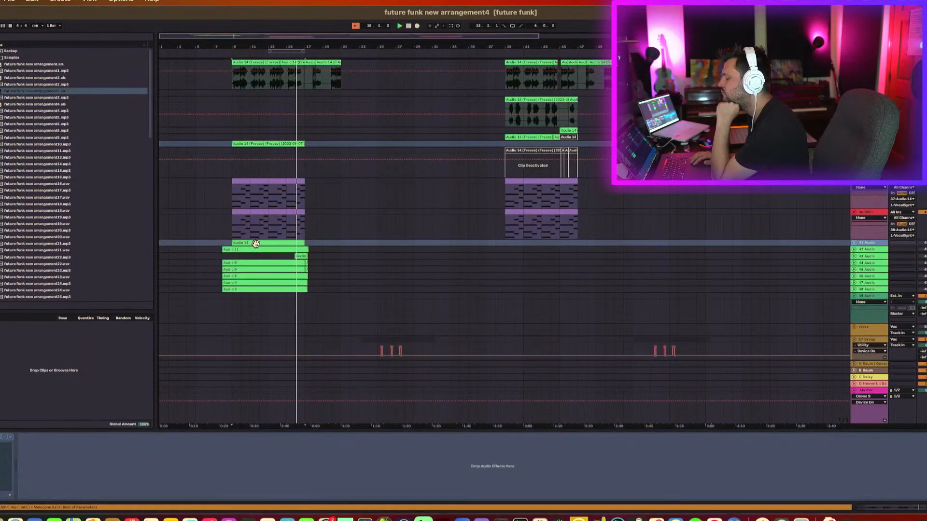
{"action": "left_click", "coordinate": [258, 248]}
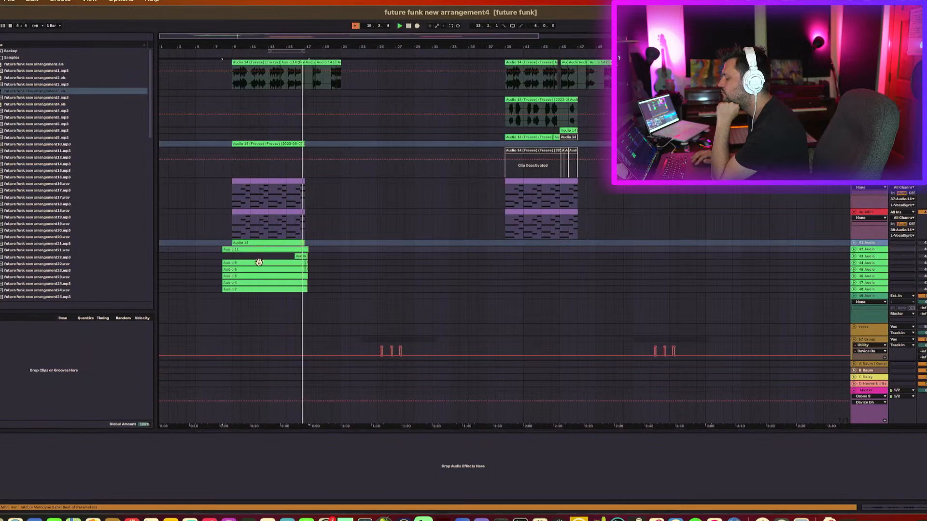
{"action": "left_click", "coordinate": [259, 262]}
{"action": "left_click", "coordinate": [265, 247]}
{"action": "scroll", "coordinate": [266, 247], "scroll_direction": "up", "scroll_amount": 10}
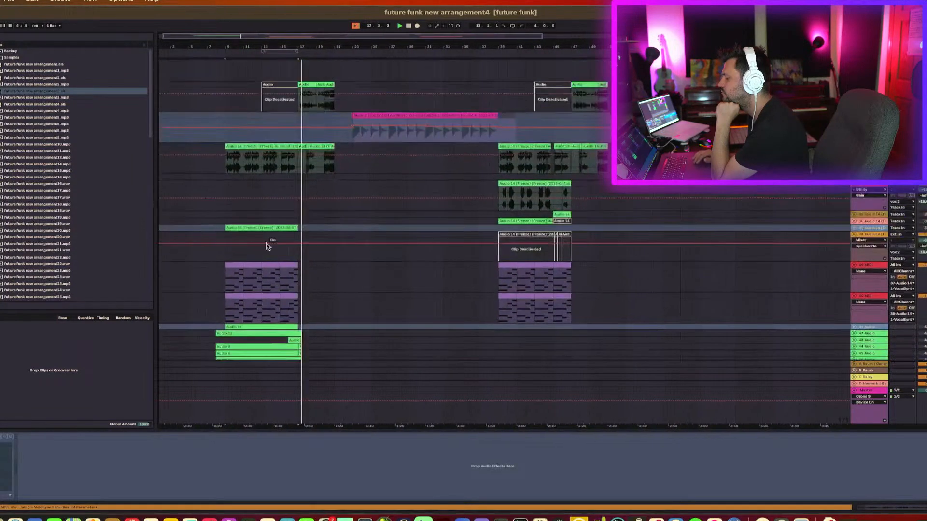
{"action": "scroll", "coordinate": [266, 246], "scroll_direction": "up", "scroll_amount": 15}
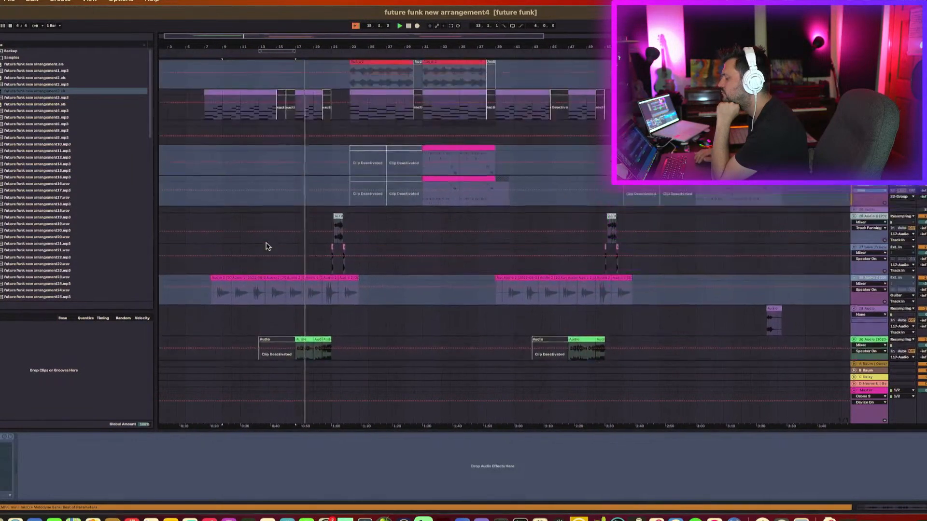
{"action": "scroll", "coordinate": [266, 247], "scroll_direction": "up", "scroll_amount": 20}
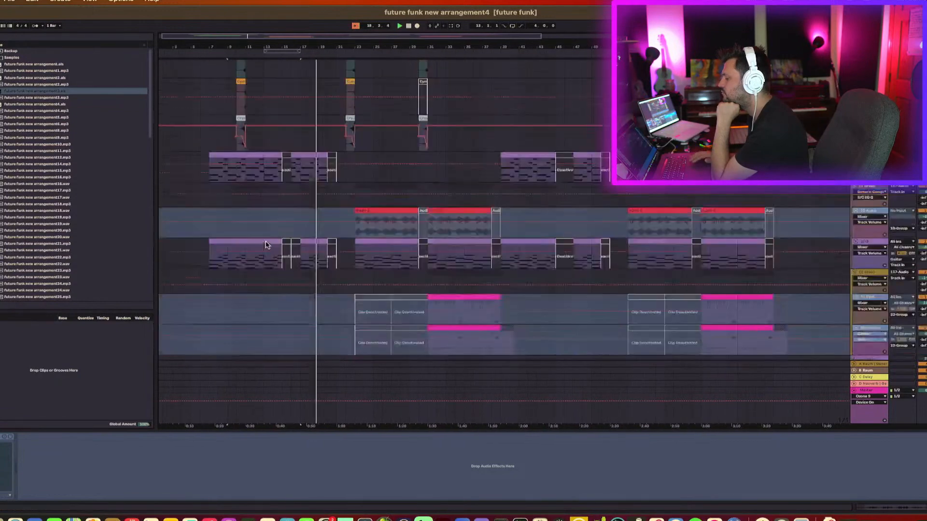
{"action": "scroll", "coordinate": [268, 246], "scroll_direction": "up", "scroll_amount": 10}
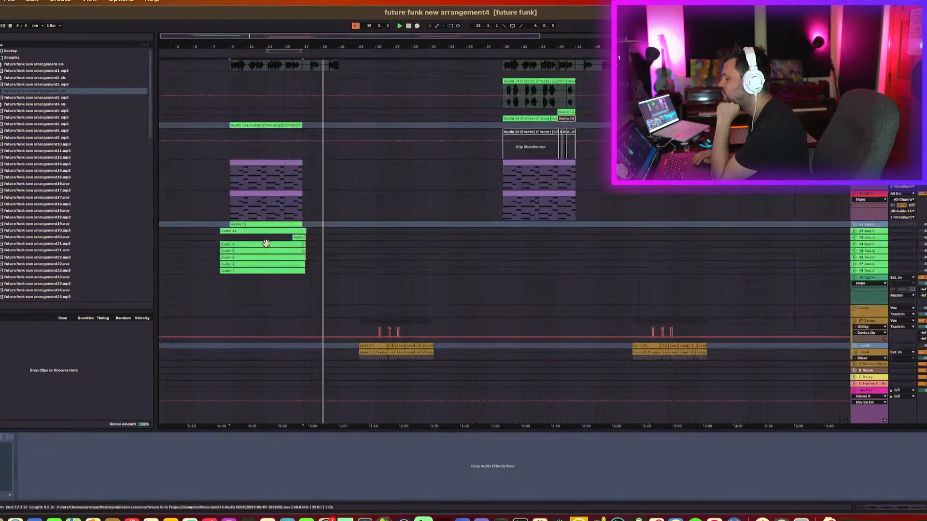
{"action": "left_click", "coordinate": [276, 268]}
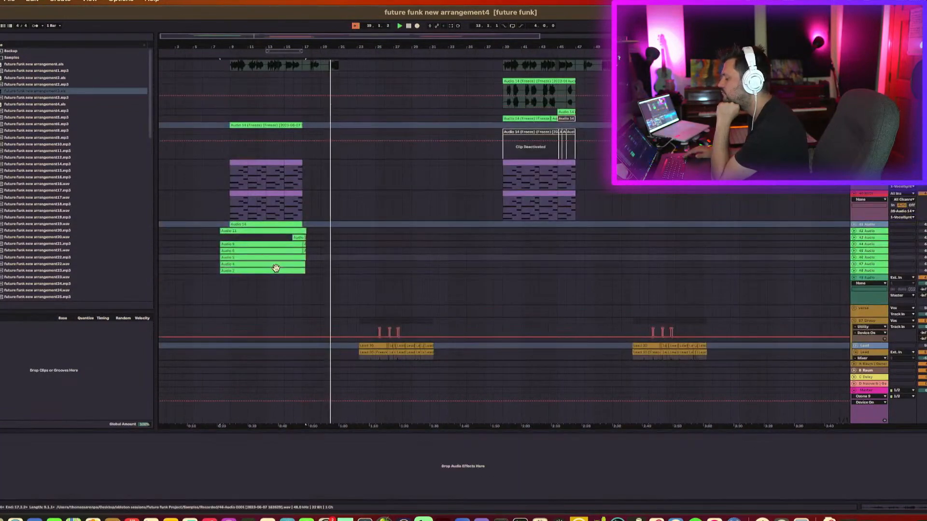
Step through the tracks one by one to inspect their clips and devices.
{"action": "key", "text": "Down"}
{"action": "key", "text": "Up"}
{"action": "key", "text": "Up"}
{"action": "key", "text": "Up"}
{"action": "key", "text": "Up"}
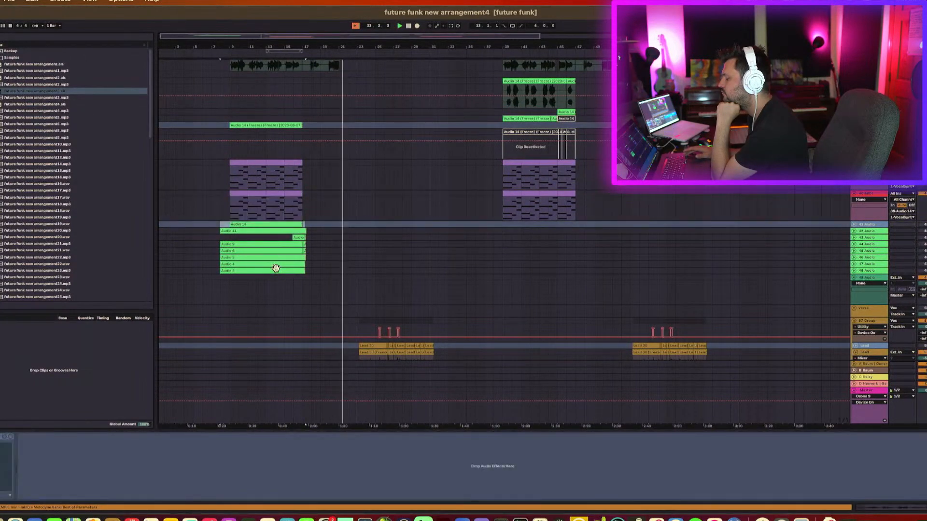
{"action": "key", "text": "Up"}
{"action": "key", "text": "Up"}
{"action": "key", "text": "Up"}
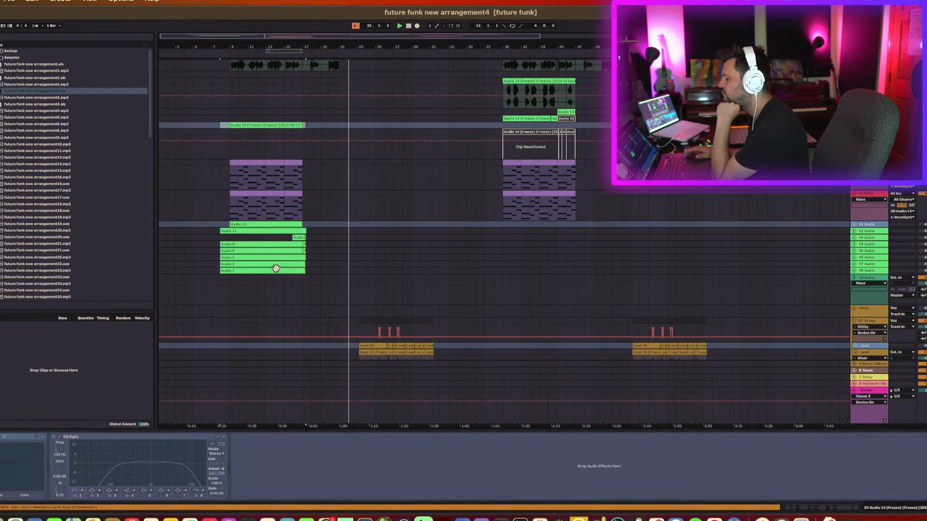
{"action": "key", "text": "Down"}
{"action": "key", "text": "Up"}
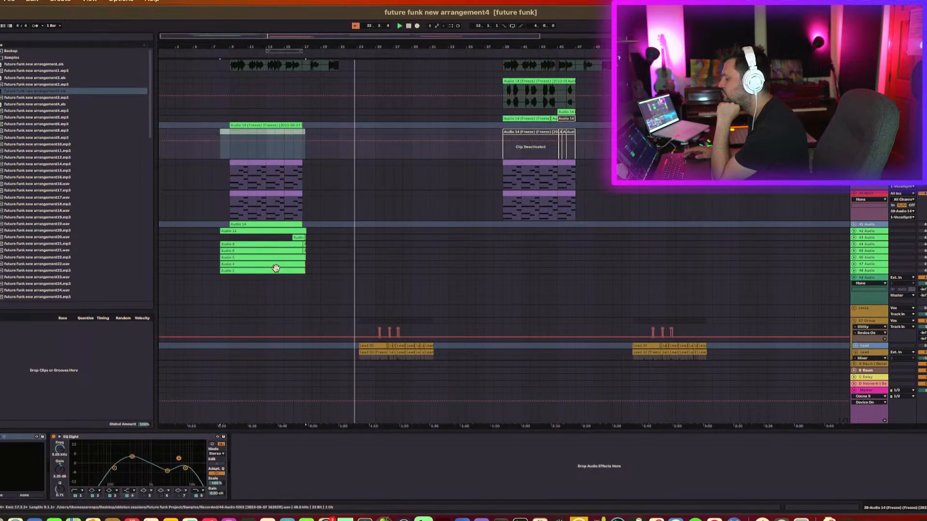
{"action": "key", "text": "Down"}
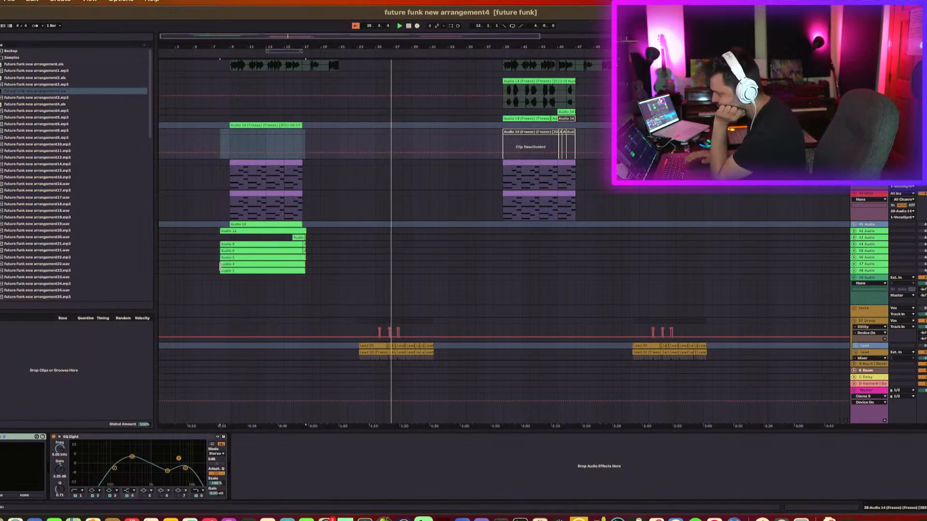
{"action": "left_click", "coordinate": [422, 270]}
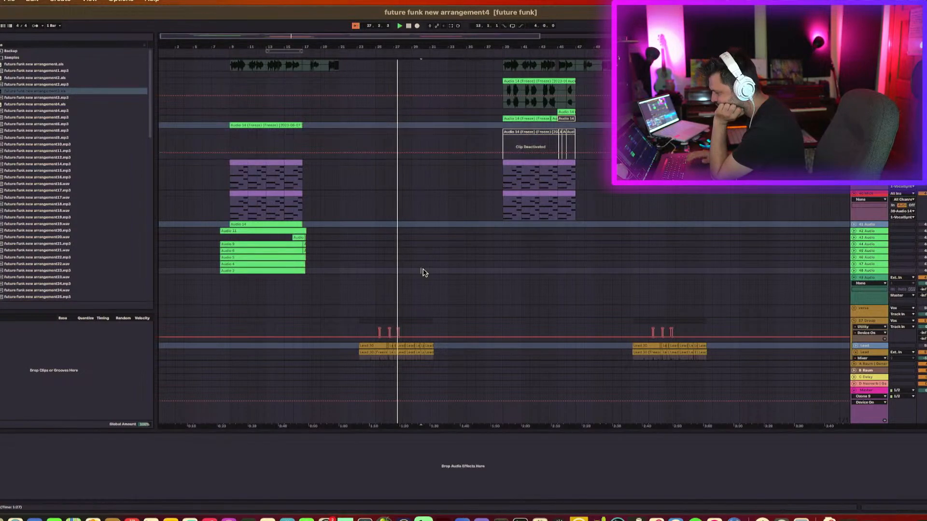
Zoom into the vocal tracks around bar 27 and play back from a point on the vox 2 track.
{"action": "scroll", "coordinate": [424, 273], "scroll_direction": "up", "scroll_amount": 5}
{"action": "scroll", "coordinate": [423, 273], "scroll_direction": "up", "scroll_amount": 8}
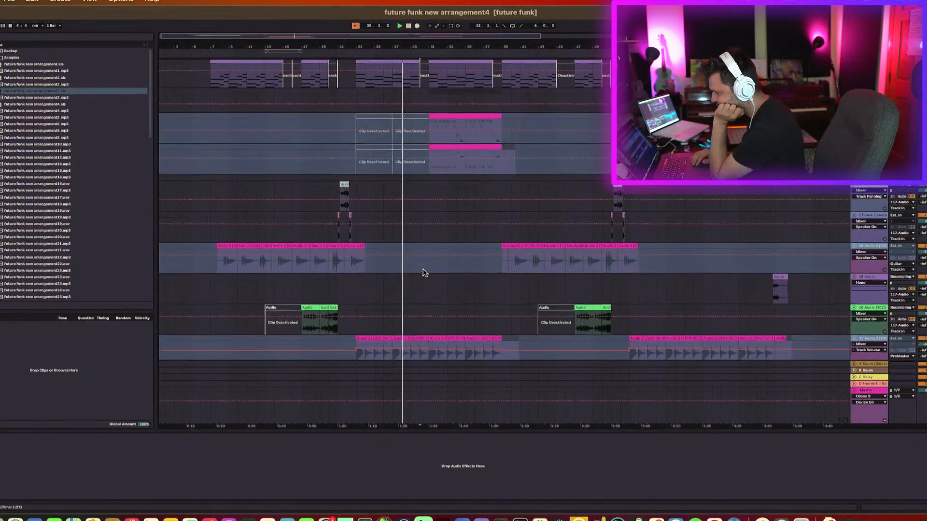
{"action": "scroll", "coordinate": [424, 274], "scroll_direction": "up", "scroll_amount": 10}
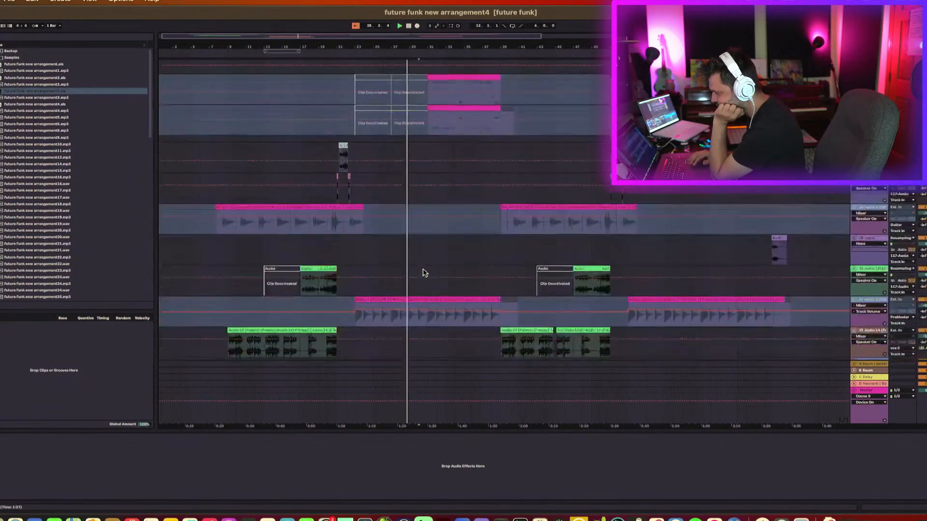
{"action": "scroll", "coordinate": [423, 273], "scroll_direction": "down", "scroll_amount": 4}
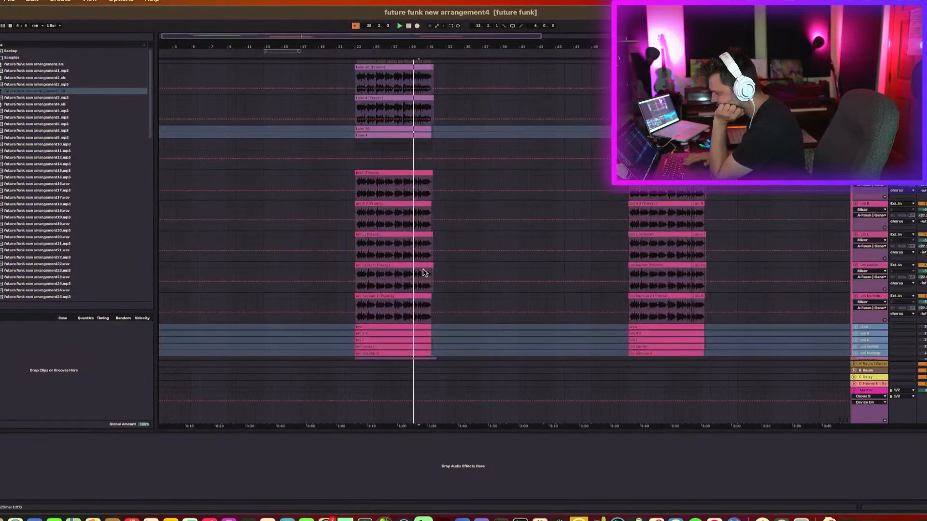
{"action": "left_click_drag", "start_coordinate": [409, 47], "coordinate": [331, 186]}
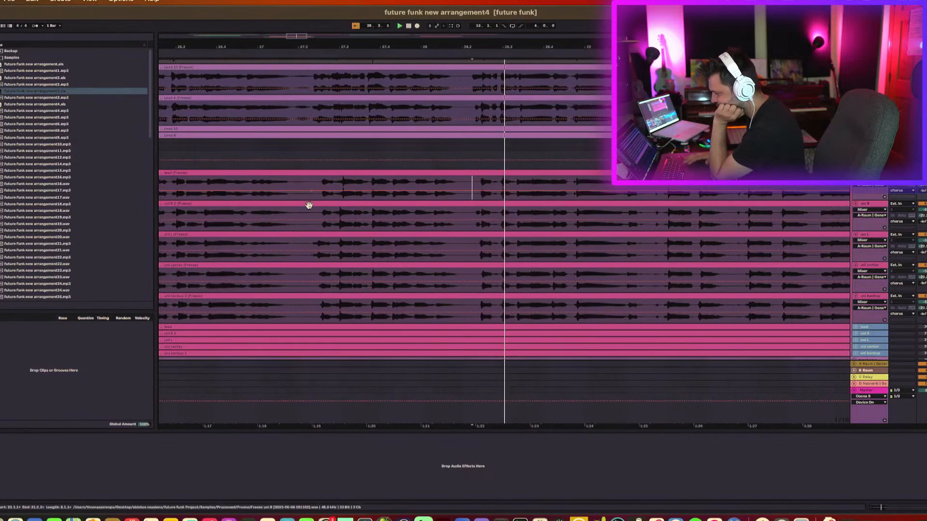
{"action": "left_click_drag", "start_coordinate": [311, 188], "coordinate": [301, 187]}
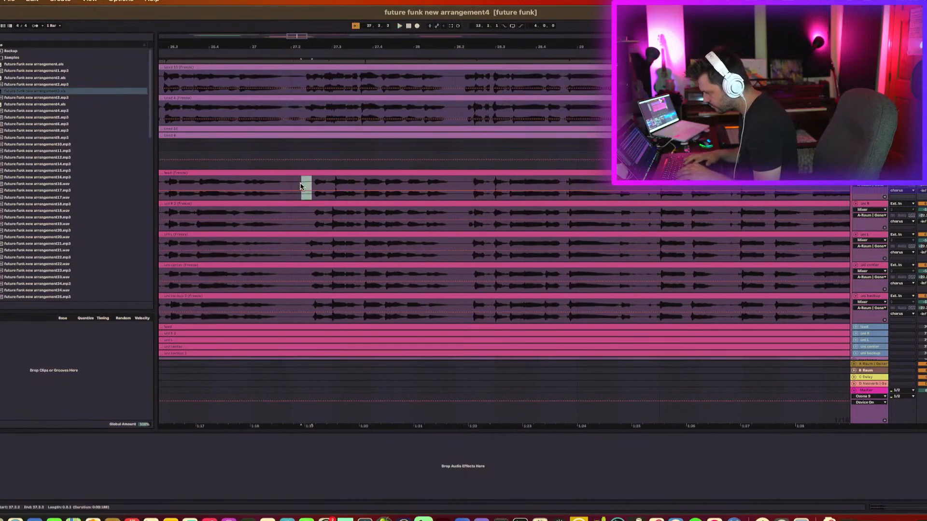
{"action": "left_click", "coordinate": [299, 219]}
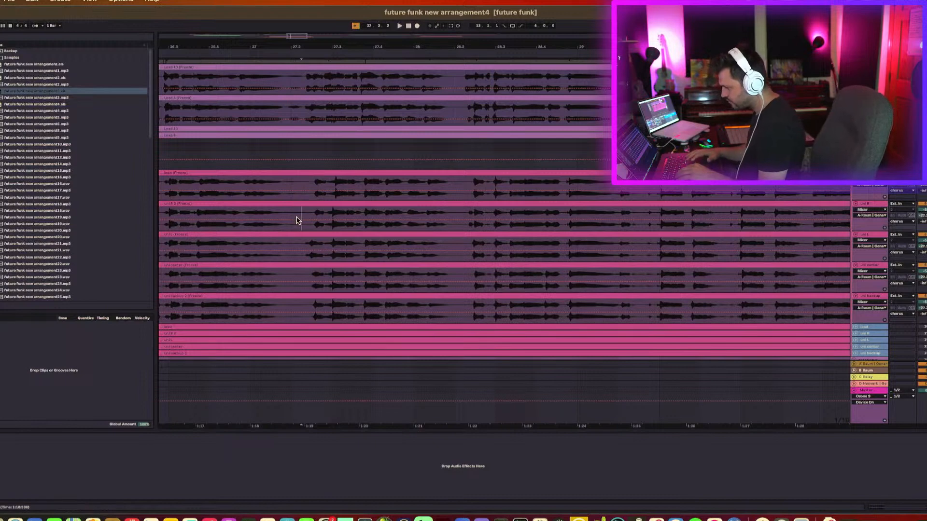
{"action": "key", "text": "space"}
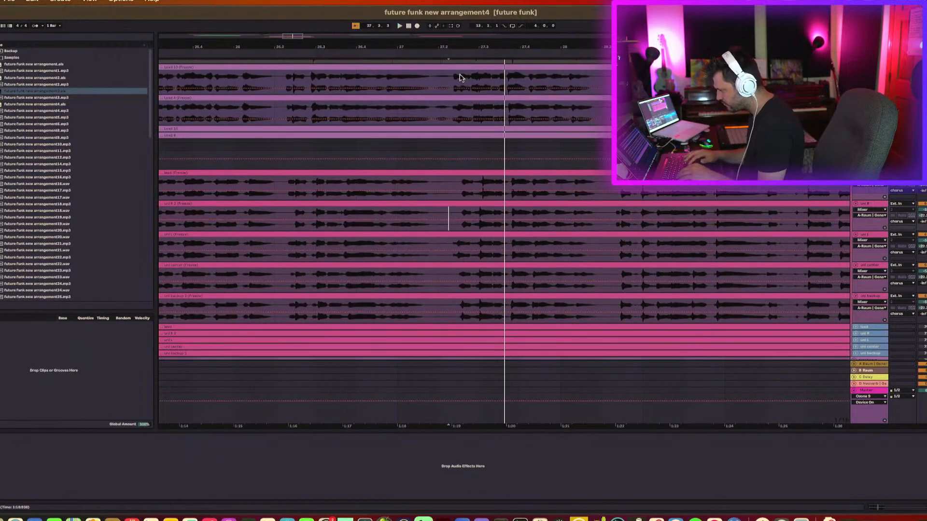
Zoom further into the vocals and split the vox 1 clip at points near bar 27.3.
{"action": "left_click_drag", "start_coordinate": [466, 45], "coordinate": [467, 89]}
{"action": "scroll", "coordinate": [517, 176], "scroll_direction": "right", "scroll_amount": 5}
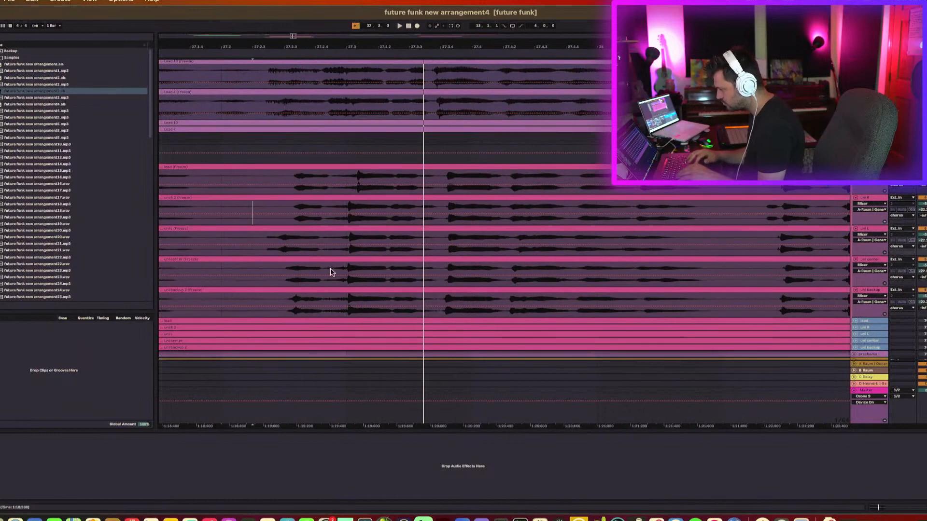
{"action": "key", "text": "space"}
{"action": "left_click", "coordinate": [261, 240]}
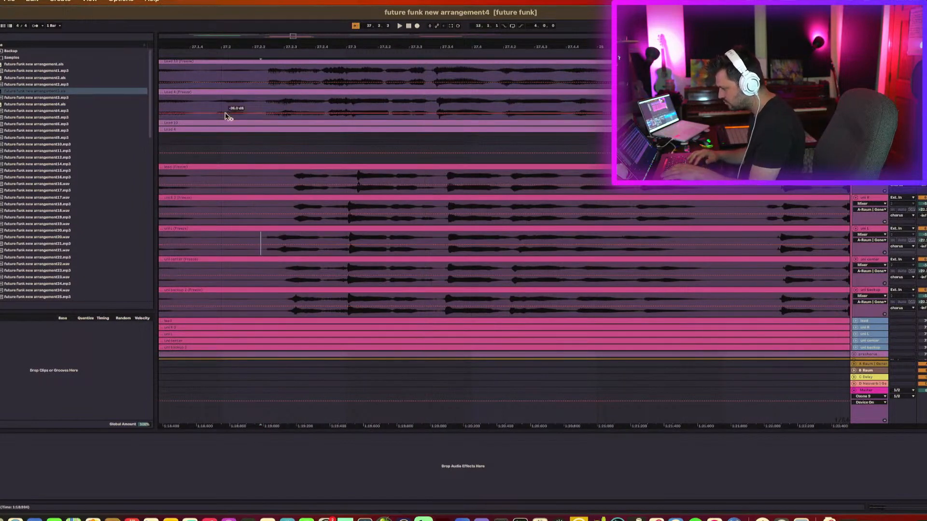
{"action": "key", "text": "super+e"}
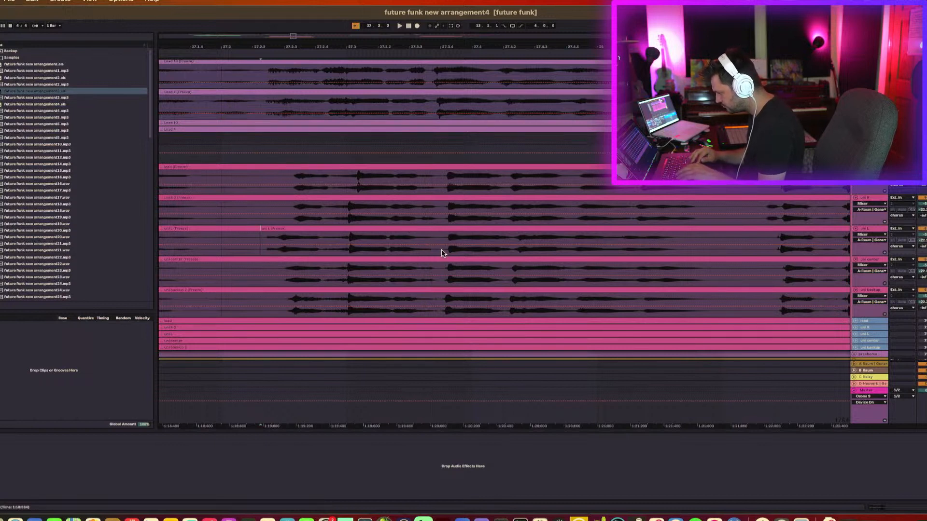
{"action": "key", "text": "super+e"}
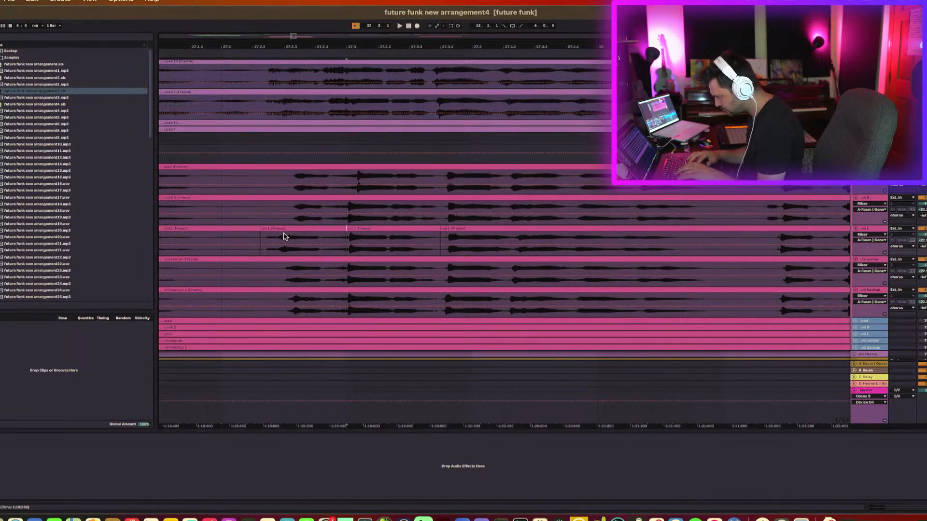
Select the new vox 1 segment and audition the passage around it.
{"action": "left_click", "coordinate": [265, 229]}
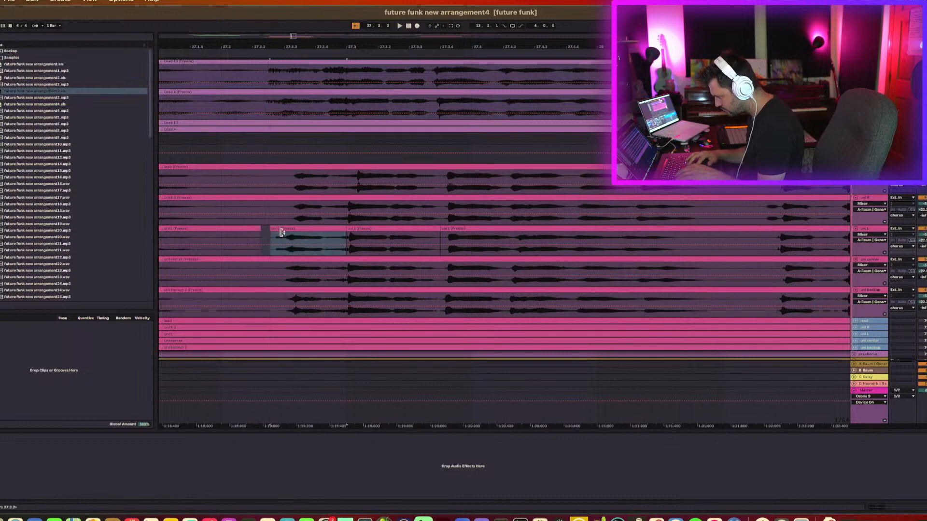
{"action": "key", "text": "space"}
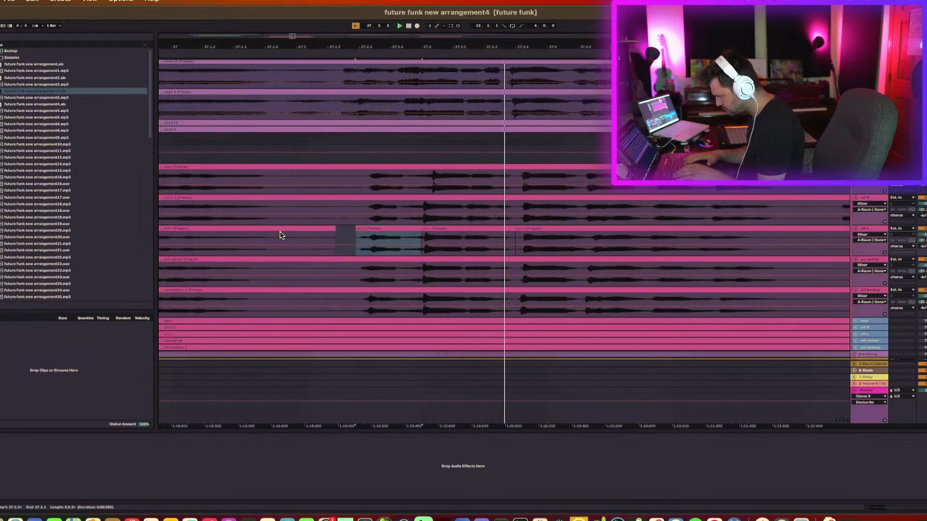
{"action": "key", "text": "space"}
{"action": "left_click", "coordinate": [231, 243]}
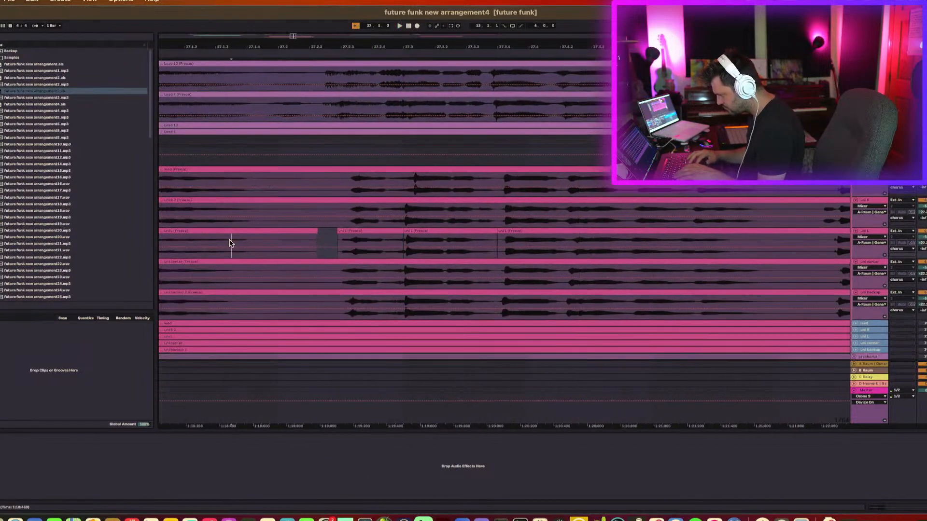
{"action": "key", "text": "space"}
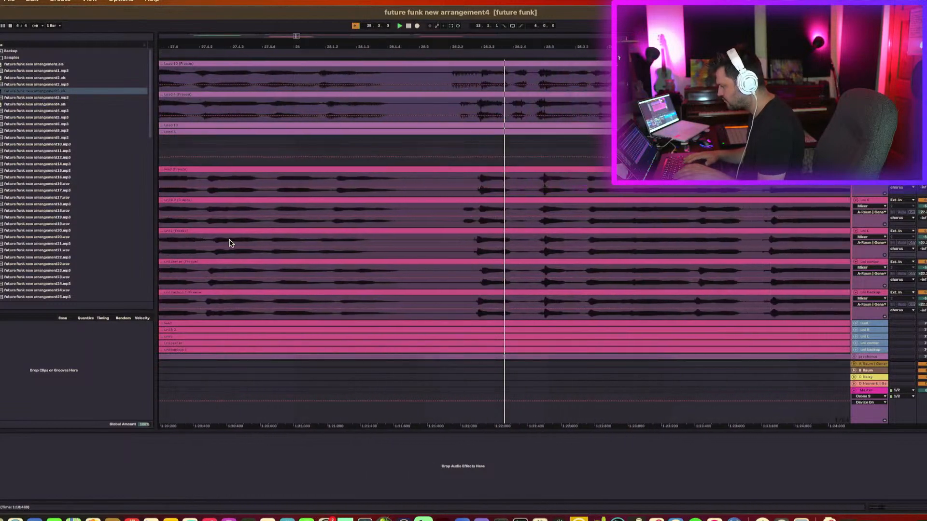
Drag the boundary of the selected vox 1 segment slightly later and select the following segment.
{"action": "scroll", "coordinate": [234, 244], "scroll_direction": "left", "scroll_amount": 3}
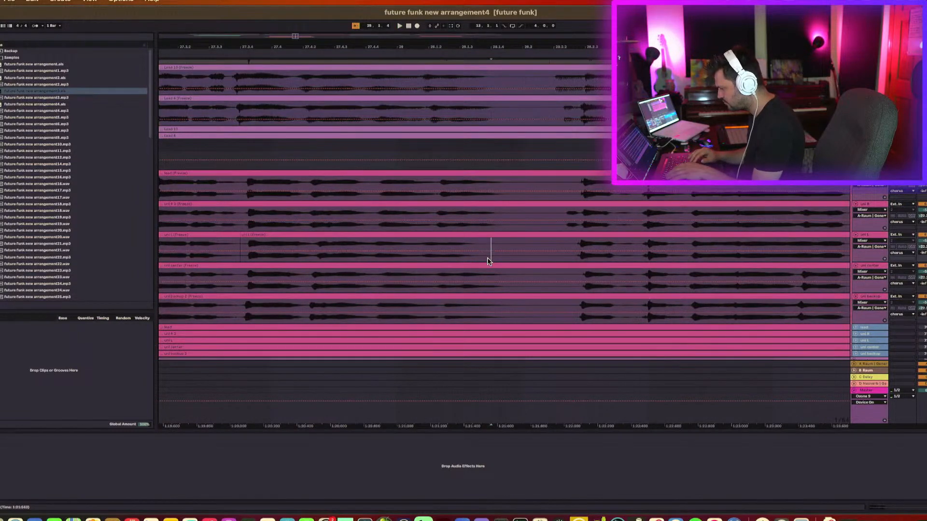
{"action": "left_click", "coordinate": [487, 236]}
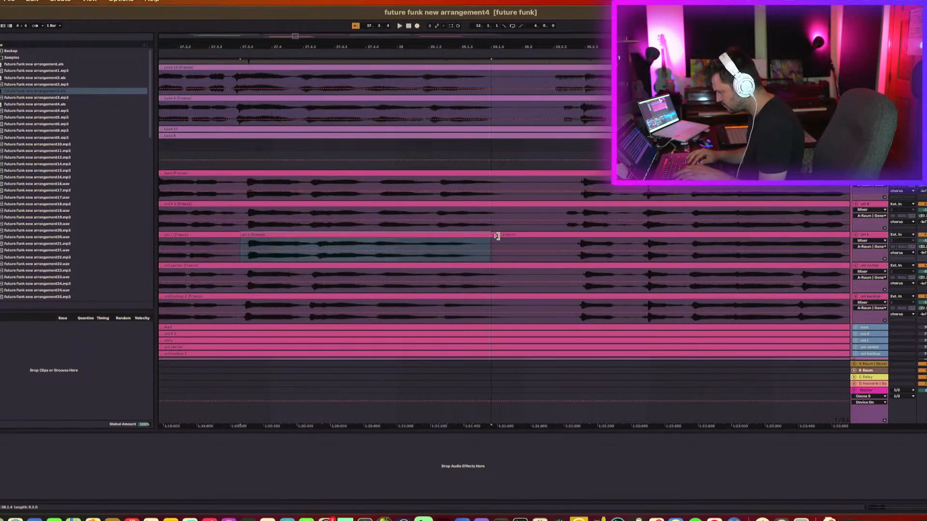
{"action": "left_click_drag", "start_coordinate": [504, 237], "coordinate": [509, 236]}
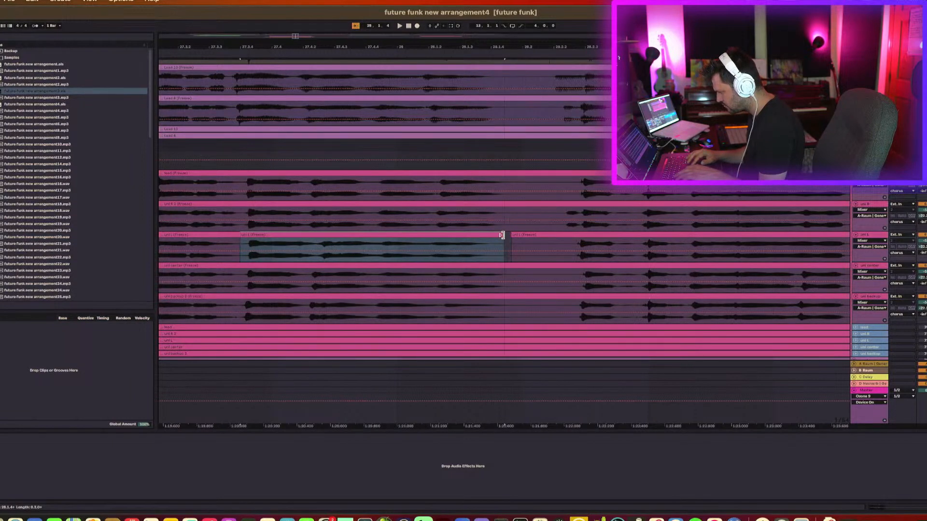
{"action": "left_click", "coordinate": [510, 235]}
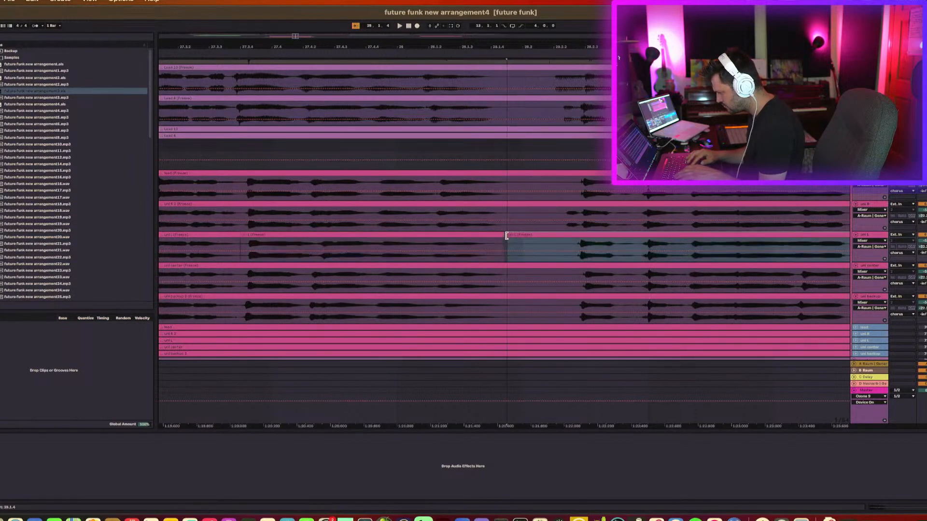
Audition the vox 1 passage from an earlier point and split the vox 1 clip at a new point.
{"action": "left_click", "coordinate": [356, 258]}
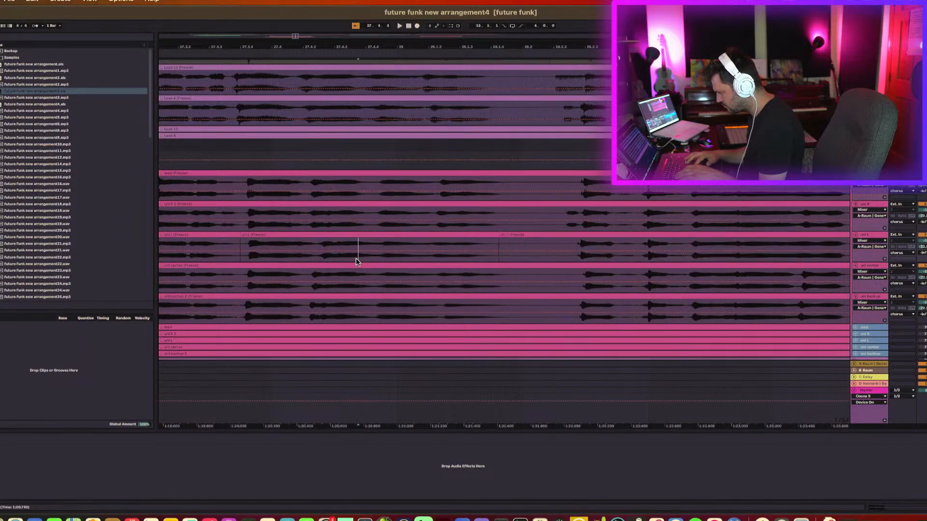
{"action": "key", "text": "space"}
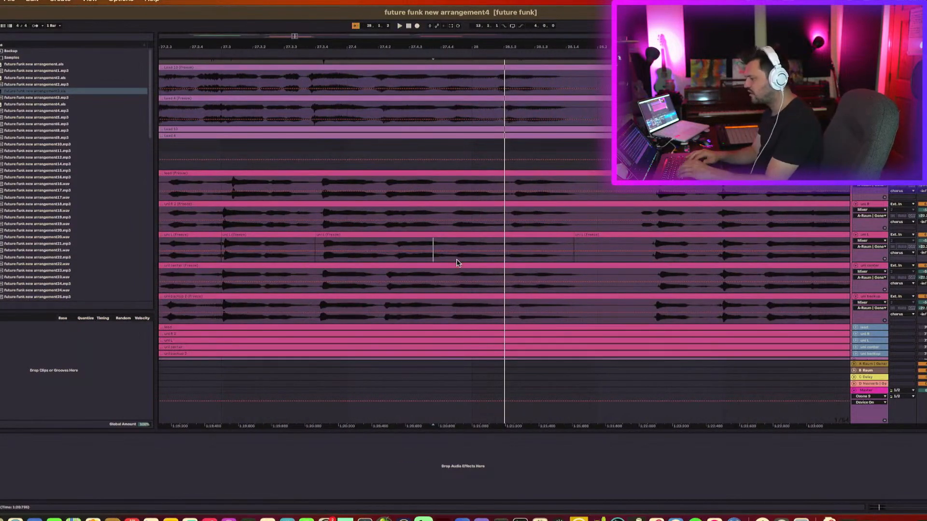
{"action": "left_click", "coordinate": [456, 258]}
{"action": "key", "text": "space"}
{"action": "key", "text": "super+e"}
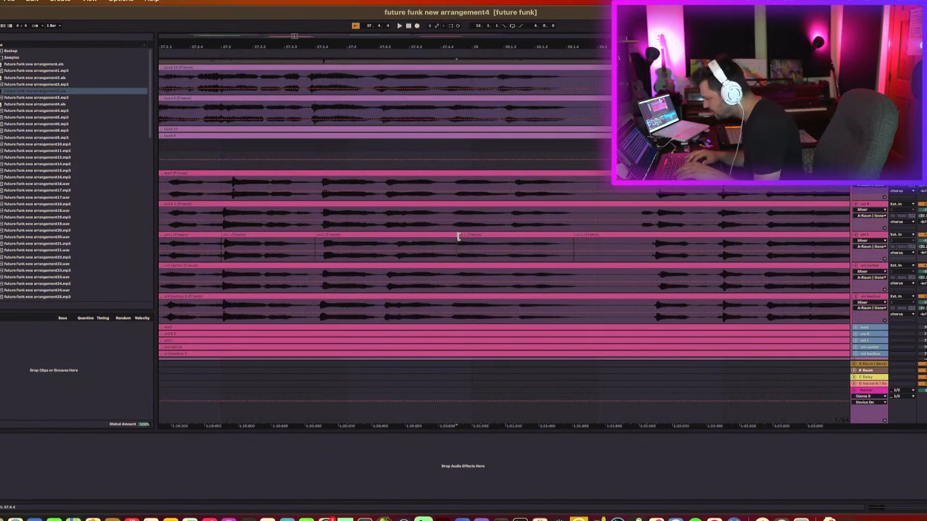
Trim the end of the vox 1 segment slightly shorter and split the clip again at an earlier point.
{"action": "left_click_drag", "start_coordinate": [453, 236], "coordinate": [440, 237]}
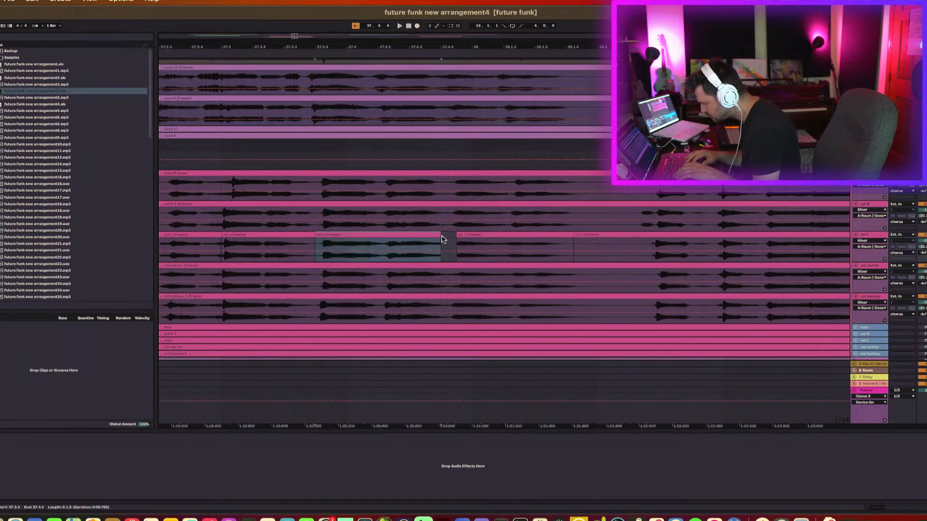
{"action": "left_click", "coordinate": [385, 260]}
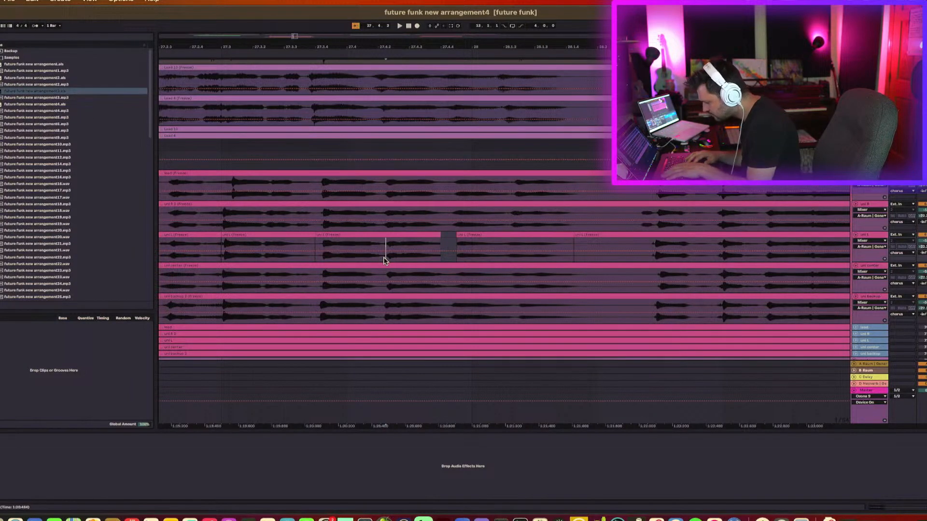
{"action": "key", "text": "super+e"}
Extend the end of the new vox 1 segment slightly and split the following vox 1 clip further along.
{"action": "left_click", "coordinate": [435, 236]}
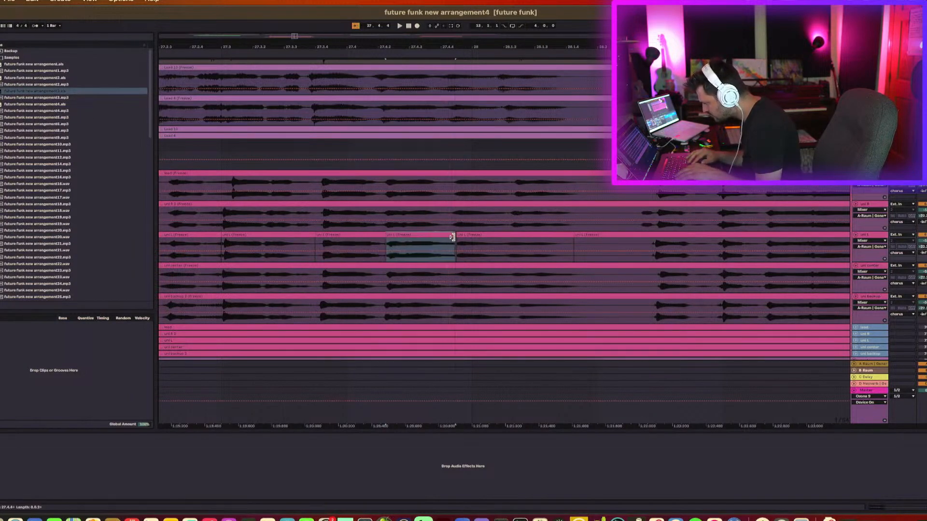
{"action": "left_click_drag", "start_coordinate": [452, 237], "coordinate": [456, 240]}
{"action": "left_click", "coordinate": [460, 236], "text": "shift"}
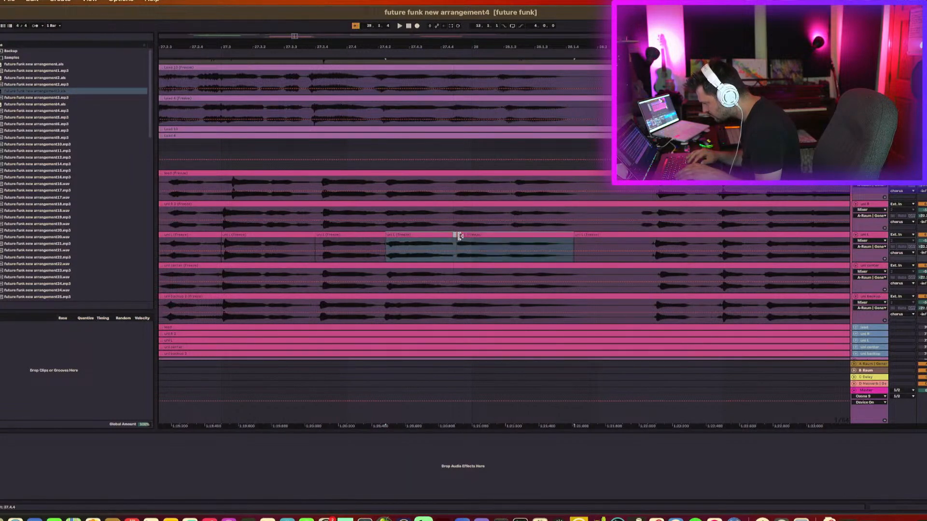
{"action": "left_click", "coordinate": [507, 261]}
{"action": "key", "text": "super+e"}
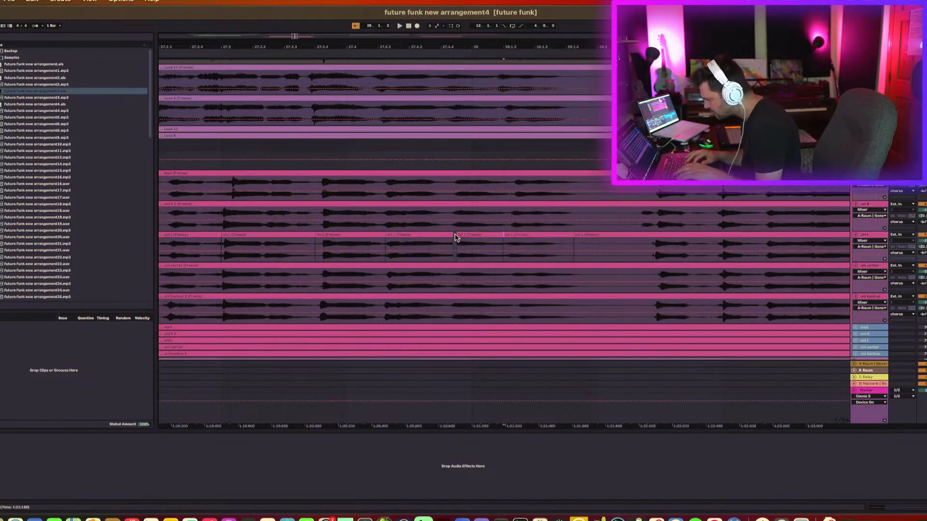
Select all the vox 1 segments together and open them in the clip detail view.
{"action": "left_click", "coordinate": [460, 236]}
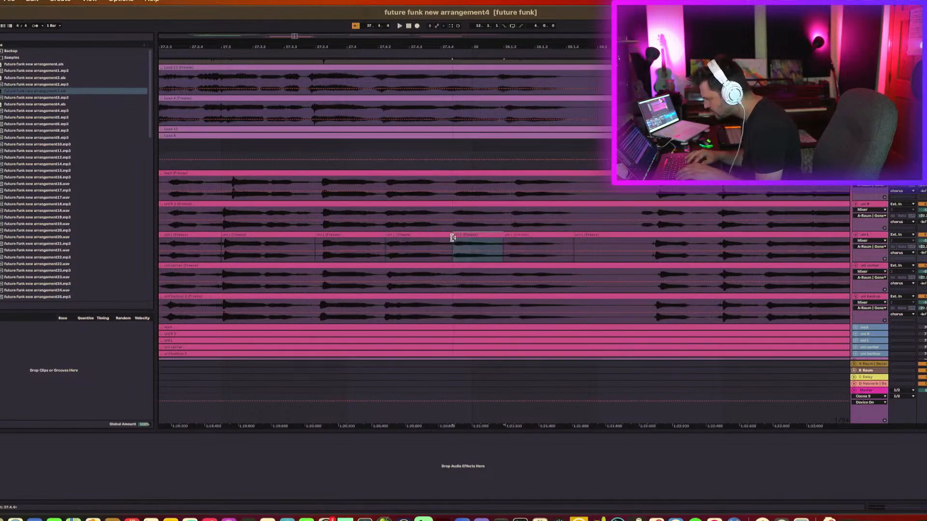
{"action": "left_click", "coordinate": [296, 235], "text": "shift"}
{"action": "left_click", "coordinate": [604, 238], "text": "shift"}
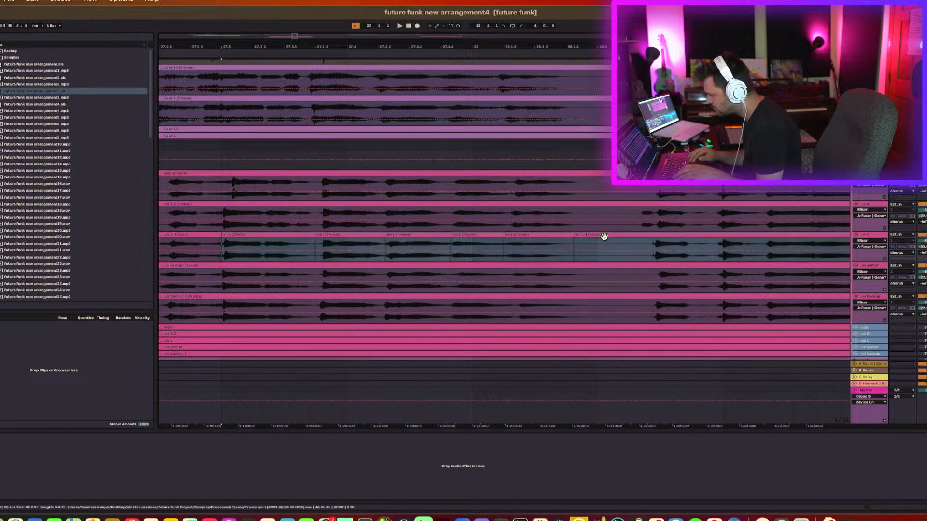
{"action": "left_click", "coordinate": [213, 236], "text": "shift"}
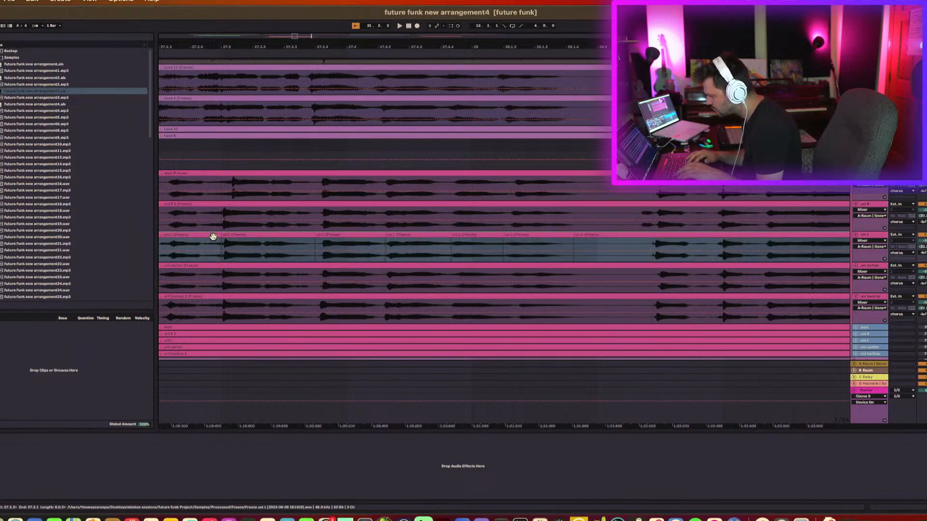
{"action": "double_click", "coordinate": [213, 237]}
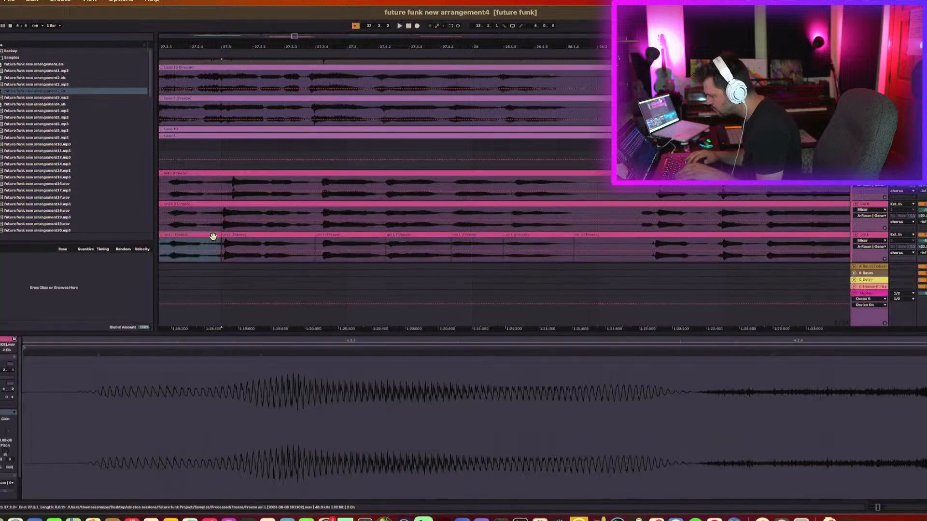
{"action": "left_click", "coordinate": [724, 233], "text": "shift"}
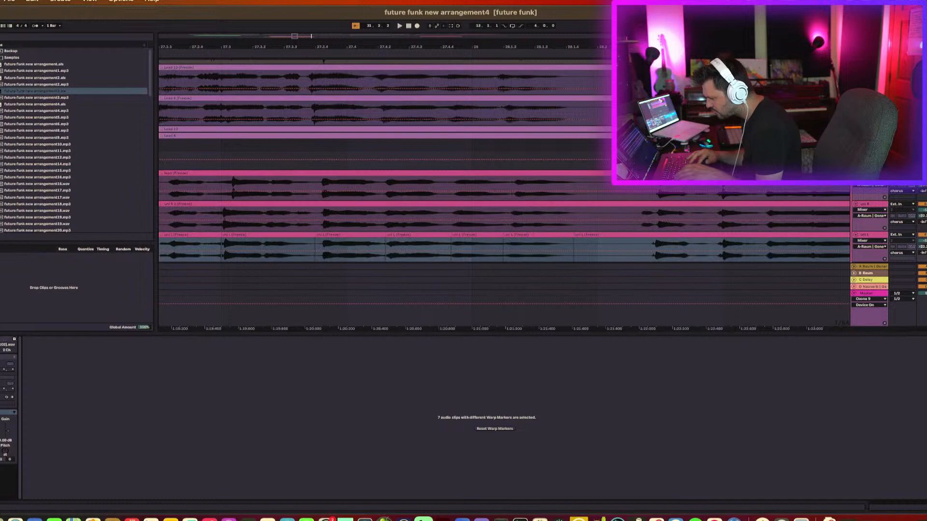
Zoom out across the vocal tracks and play back the edited vox 1 passage to audition it.
{"action": "key", "text": "space"}
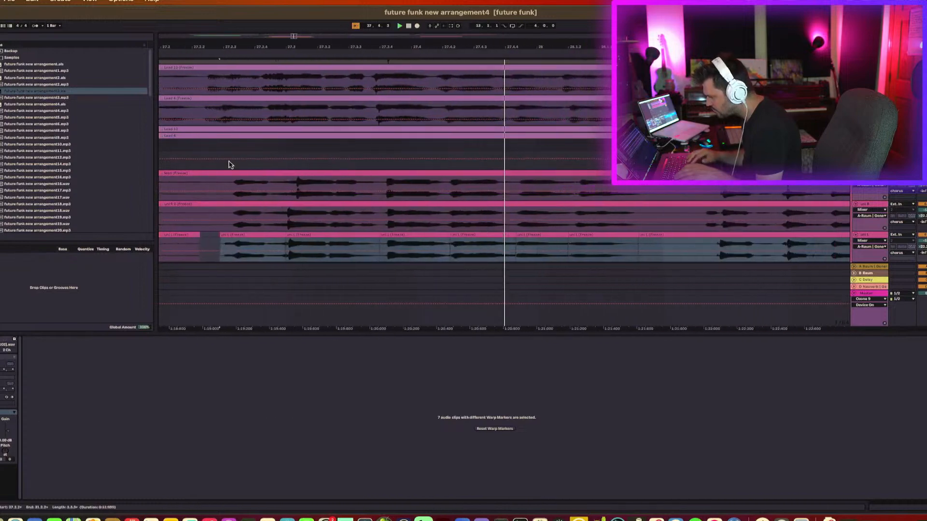
{"action": "left_click_drag", "start_coordinate": [314, 47], "coordinate": [313, 24]}
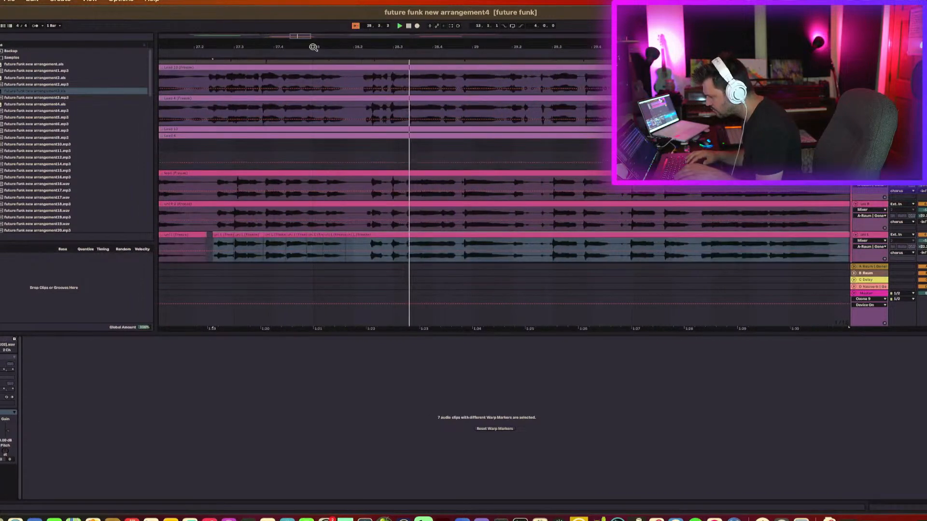
{"action": "scroll", "coordinate": [360, 162], "scroll_direction": "down", "scroll_amount": 3}
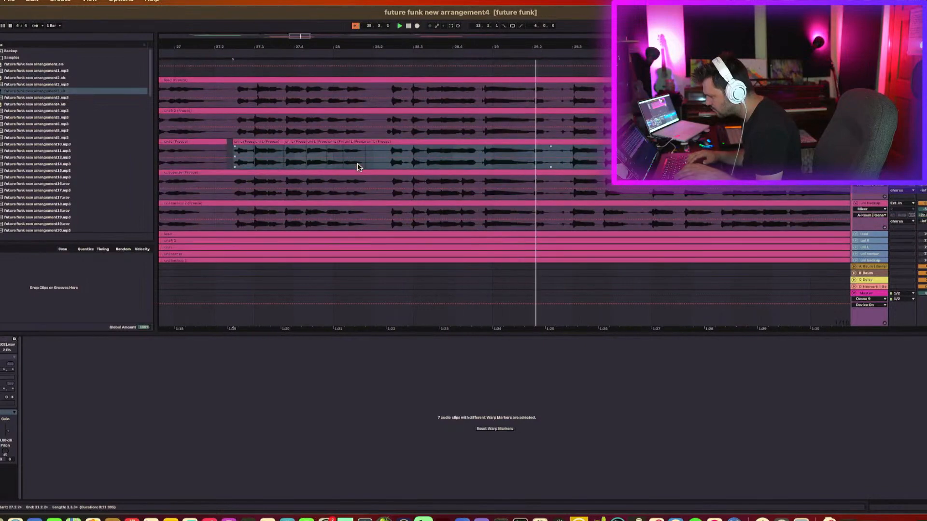
{"action": "key", "text": "space"}
{"action": "left_click", "coordinate": [384, 221]}
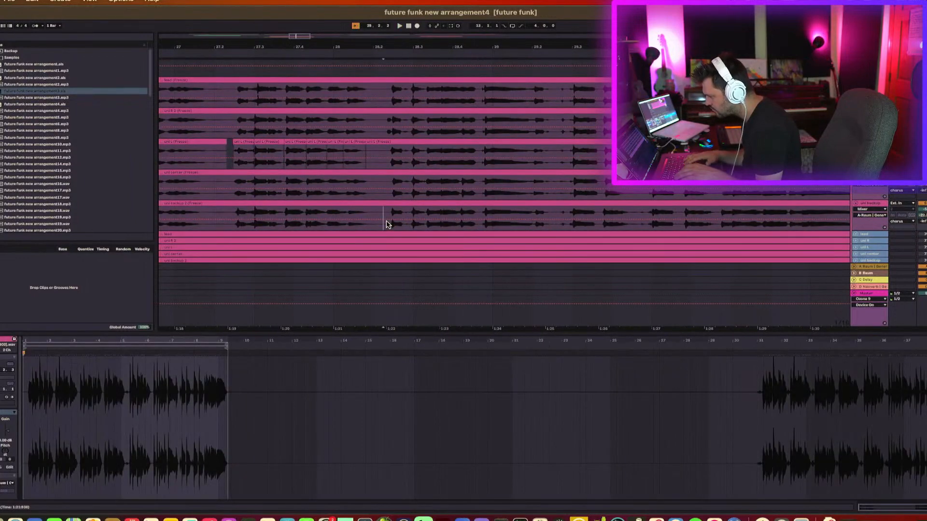
{"action": "key", "text": "space"}
{"action": "key", "text": "space"}
Split the vox 1 2 clip at the playback point.
{"action": "left_click", "coordinate": [483, 133]}
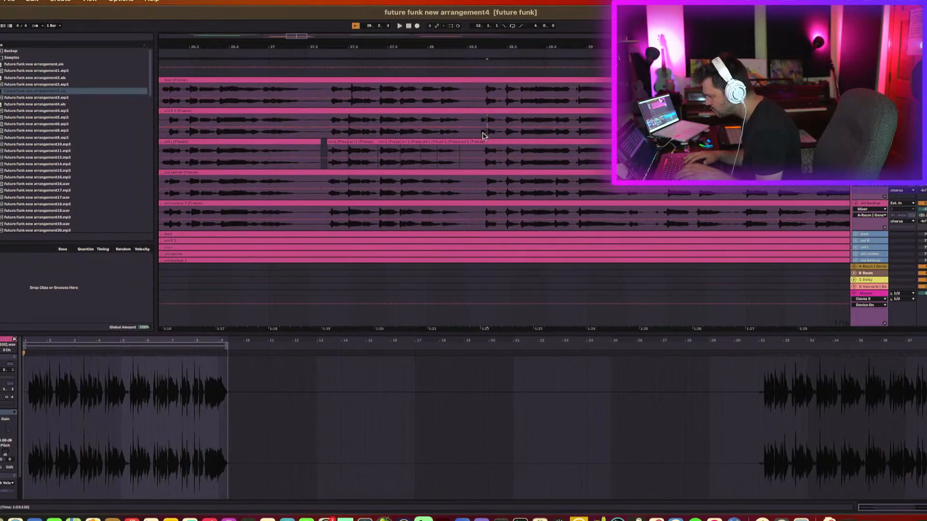
{"action": "key", "text": "space"}
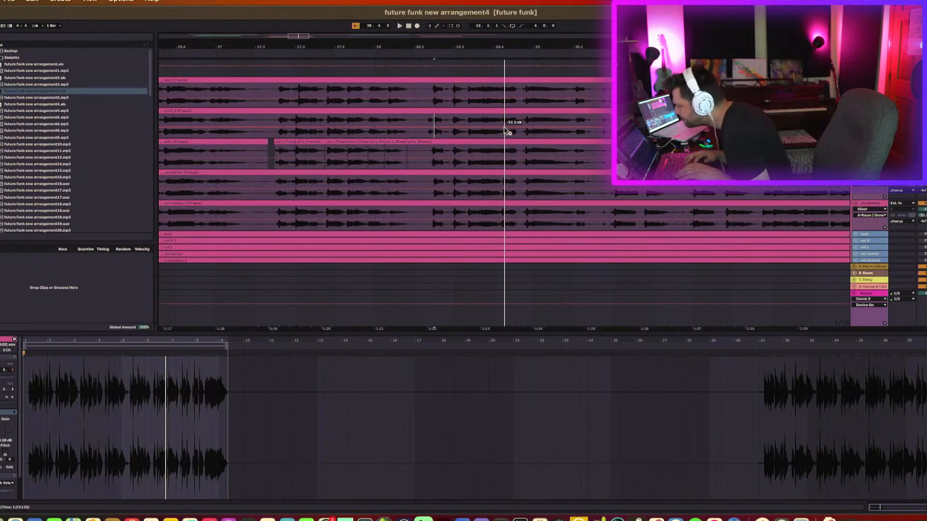
{"action": "key", "text": "super+e"}
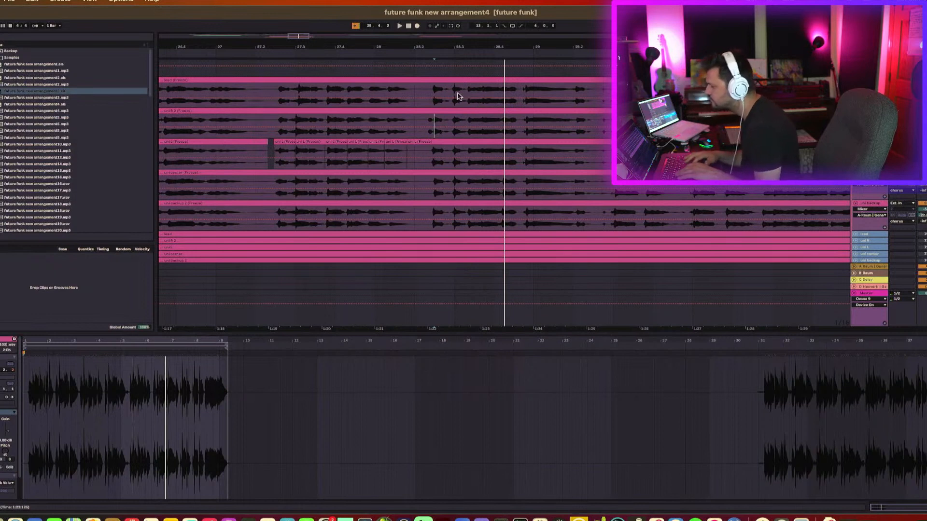
Zoom in and split the vox backup clip near its later phrase.
{"action": "left_click", "coordinate": [427, 95]}
{"action": "left_click_drag", "start_coordinate": [439, 45], "coordinate": [438, 67]}
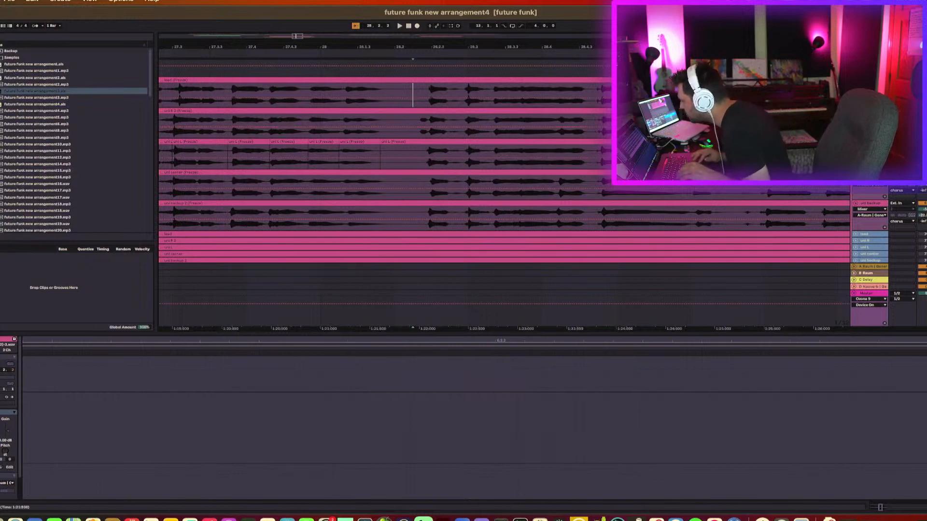
{"action": "left_click", "coordinate": [729, 226]}
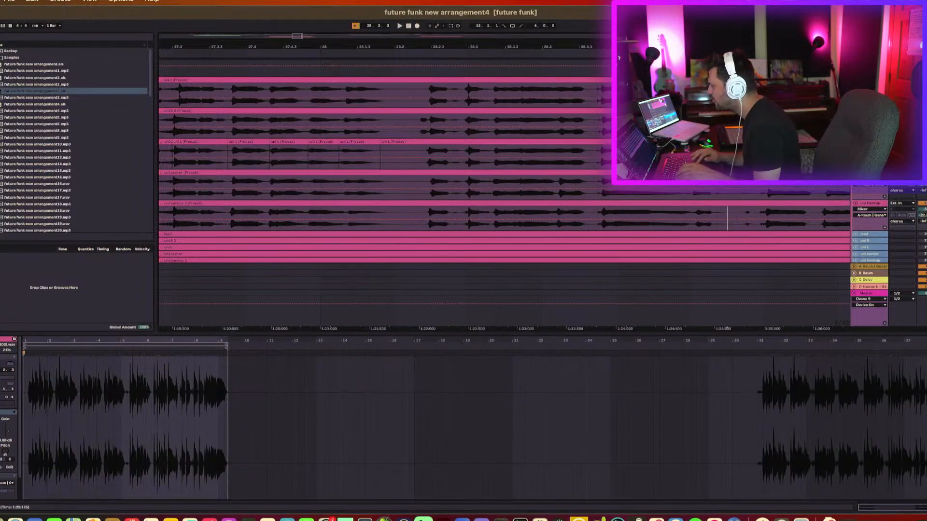
{"action": "key", "text": "super+e"}
Extend the selection up across the vocal tracks above and split all their clips at that point.
{"action": "key", "text": "shift+Up"}
{"action": "key", "text": "shift+Up"}
{"action": "key", "text": "shift+Up"}
{"action": "key", "text": "shift+Up"}
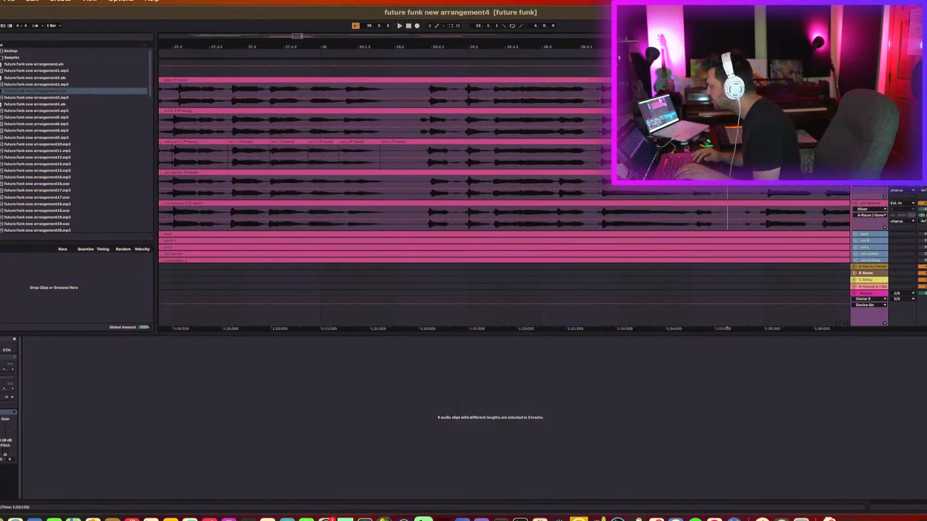
{"action": "key", "text": "super+e"}
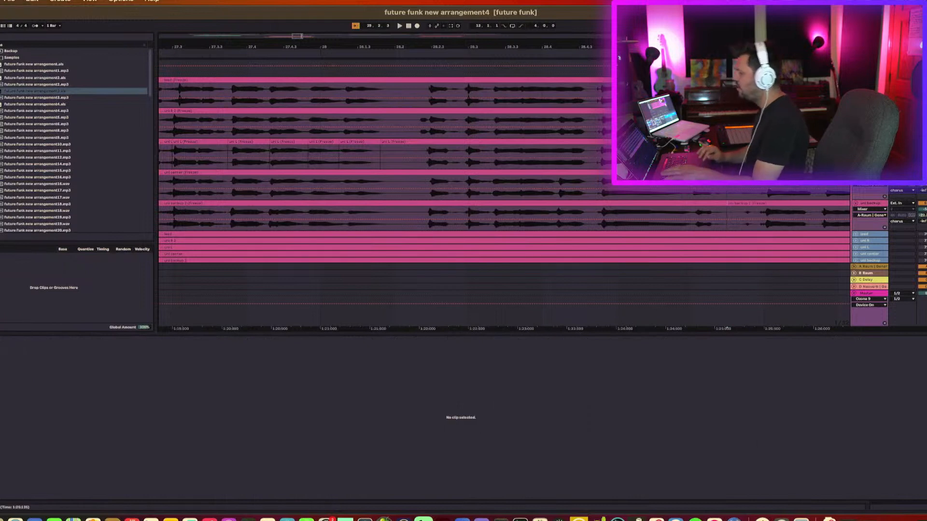
Select a point across the vox through vox backup tracks and split all the vocal clips there.
{"action": "left_click", "coordinate": [413, 106], "text": "shift"}
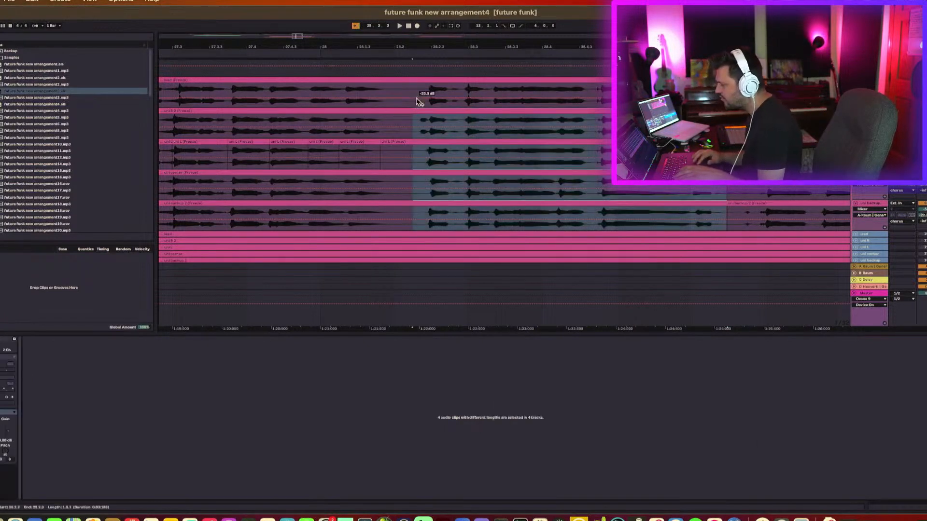
{"action": "left_click", "coordinate": [413, 87], "text": "shift"}
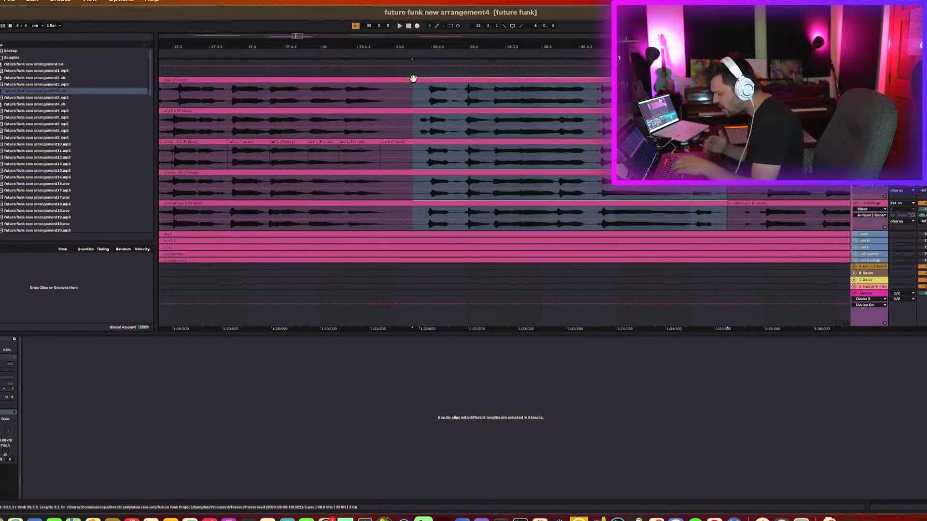
{"action": "key", "text": "super+e"}
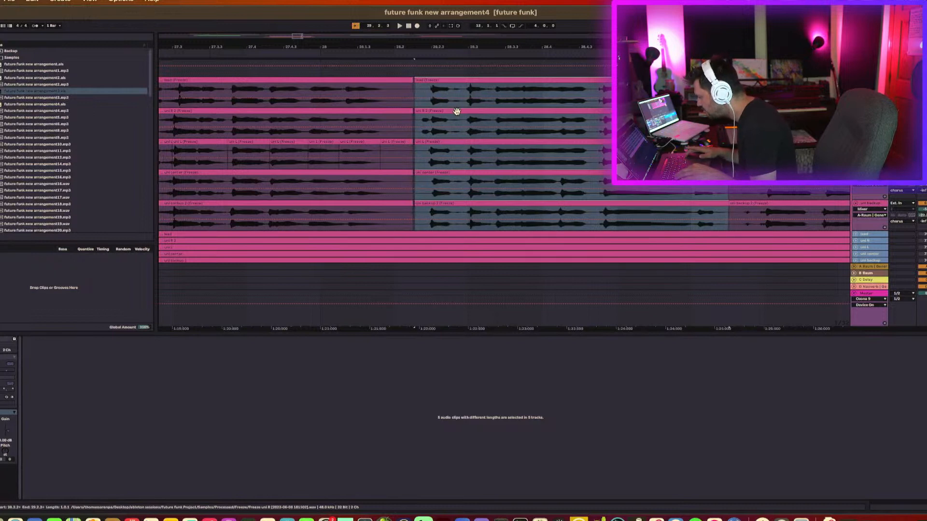
Play the split vocal section and nudge the selection across the vocal clips to check the cut.
{"action": "key", "text": "space"}
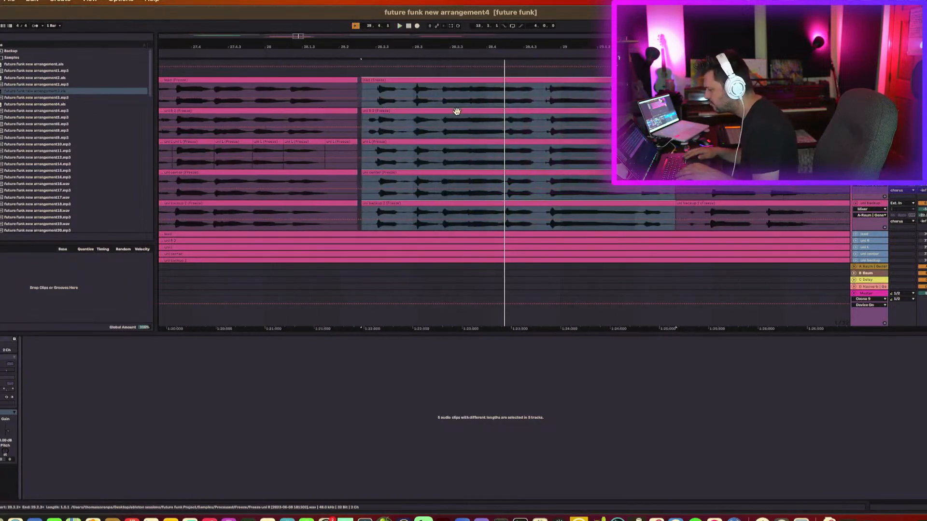
{"action": "key", "text": "shift+Left"}
{"action": "key", "text": "shift+Left"}
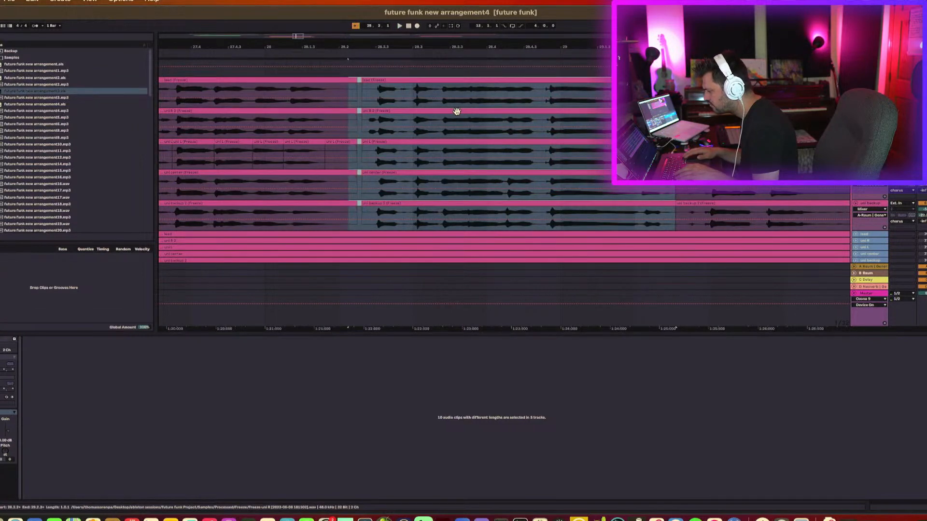
{"action": "key", "text": "shift+Right"}
{"action": "key", "text": "shift+Right"}
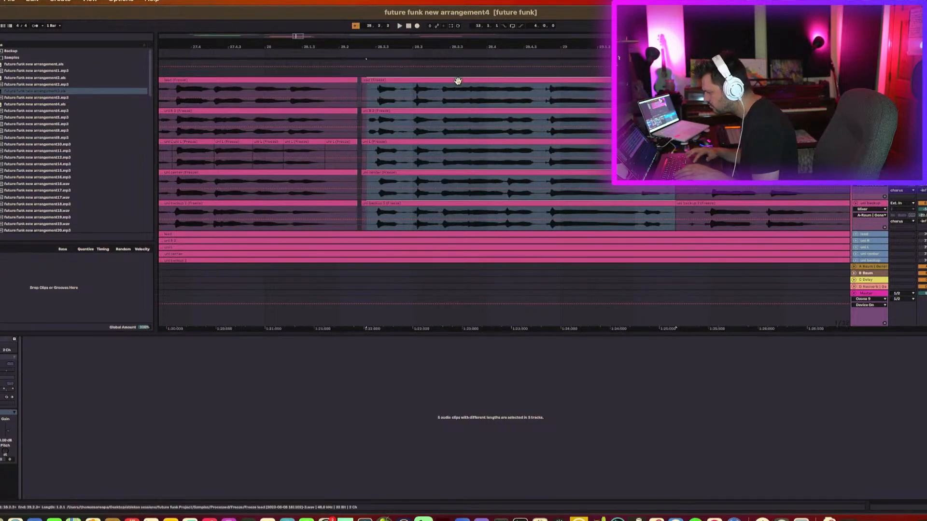
{"action": "left_click", "coordinate": [459, 82]}
{"action": "left_click", "coordinate": [442, 202], "text": "shift"}
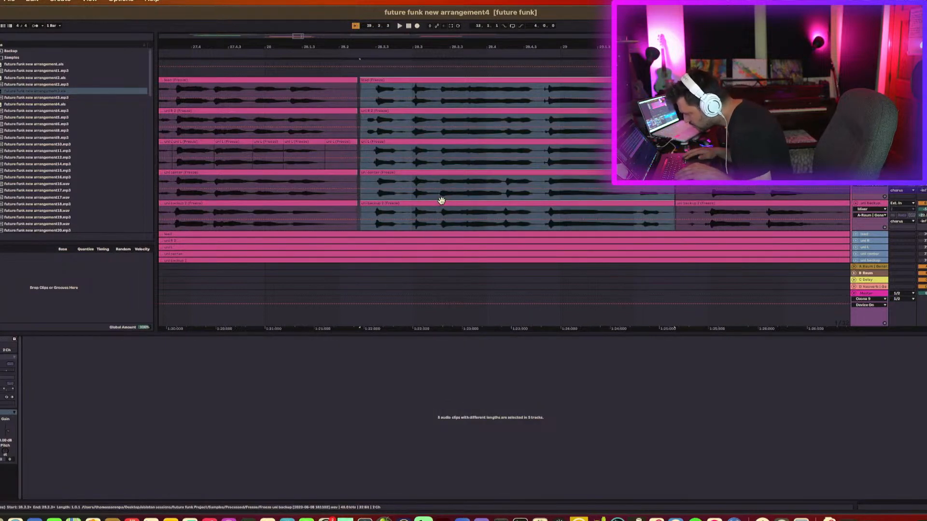
Shift the selection back and forth across the vocal clips and play it to audition the cut point.
{"action": "key", "text": "super+Left"}
{"action": "key", "text": "super+Left"}
{"action": "key", "text": "super+Left"}
{"action": "key", "text": "super+Left"}
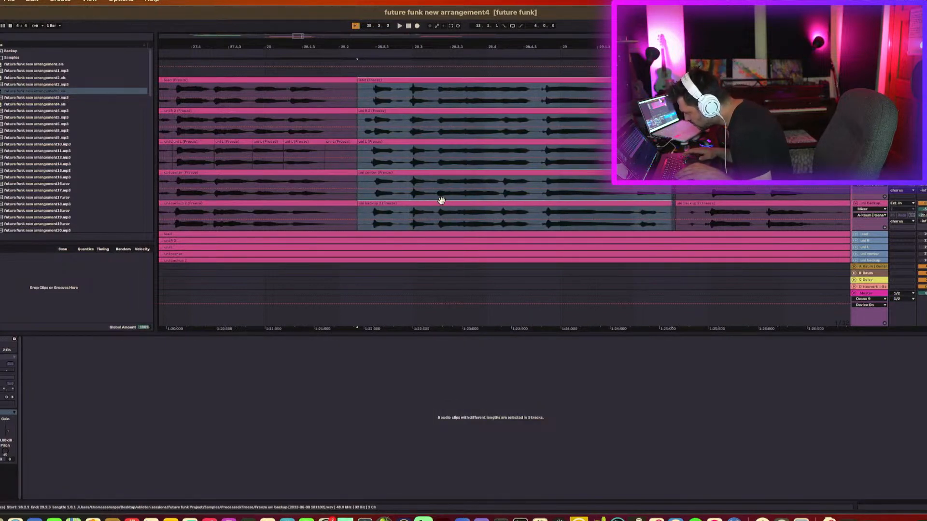
{"action": "key", "text": "super+Right"}
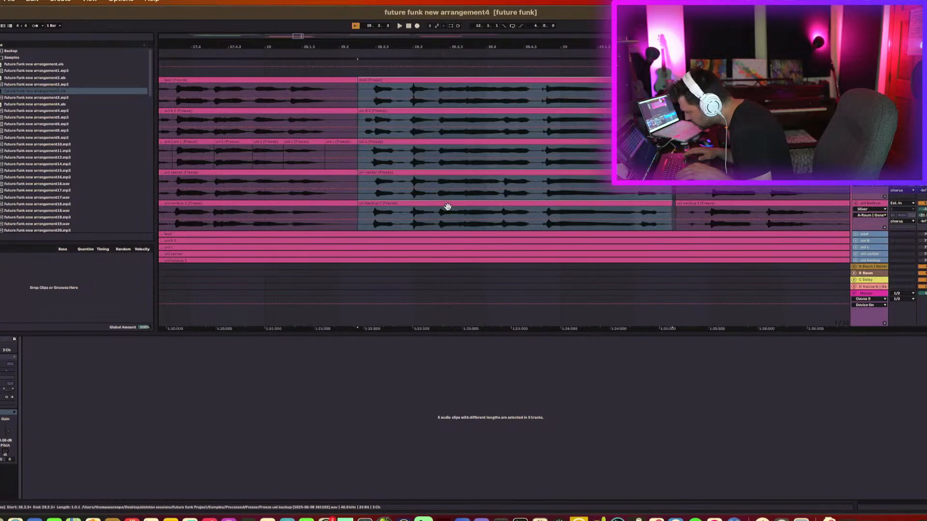
{"action": "key", "text": "super+Left"}
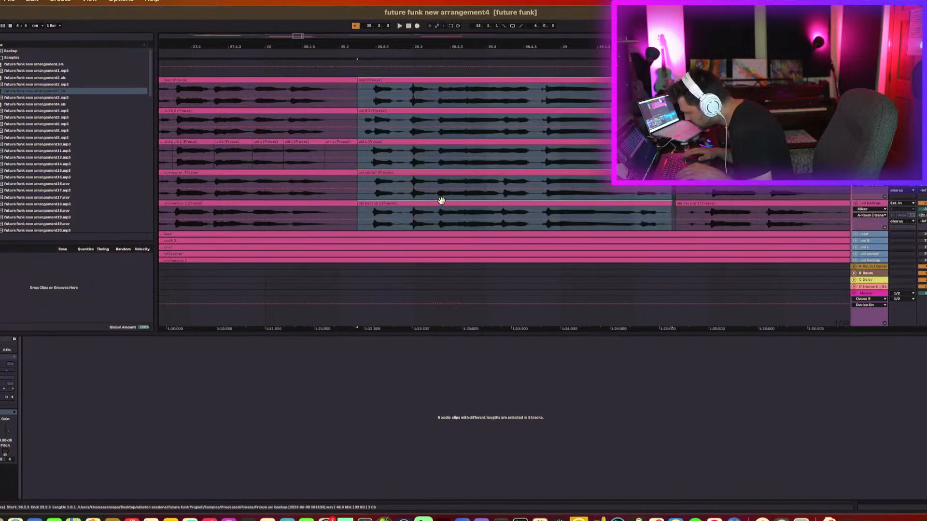
{"action": "key", "text": "space"}
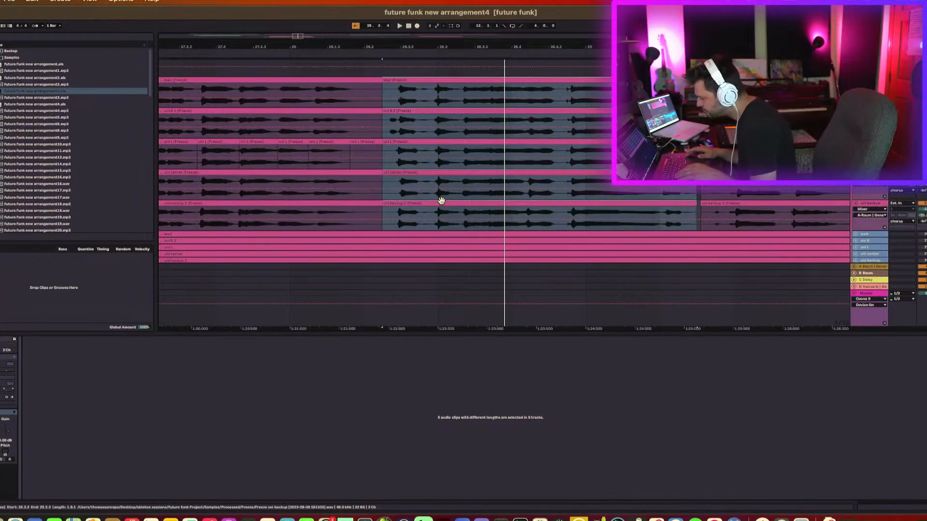
{"action": "key", "text": "super+Right"}
{"action": "key", "text": "space"}
{"action": "key", "text": "space"}
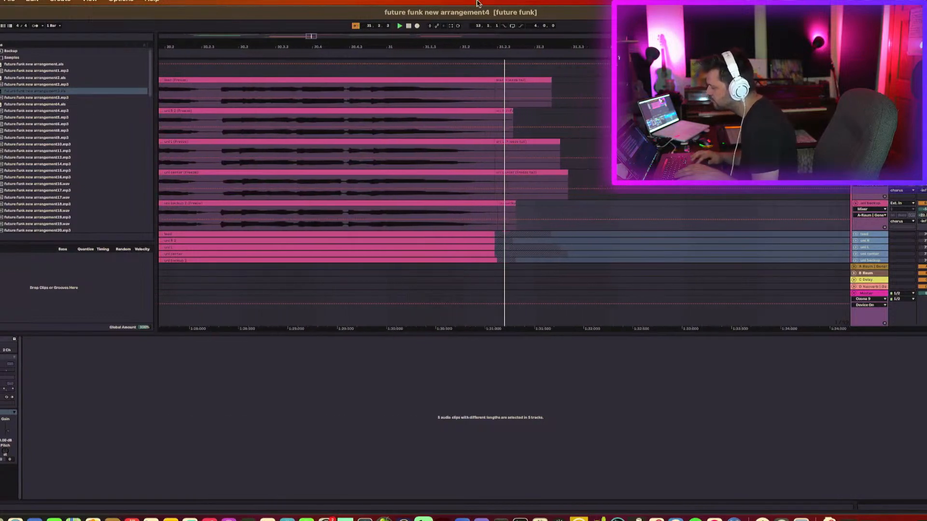
Zoom and scroll up to the lead vocal tracks around bar 28 and play that passage.
{"action": "left_click_drag", "start_coordinate": [467, 46], "coordinate": [468, 2]}
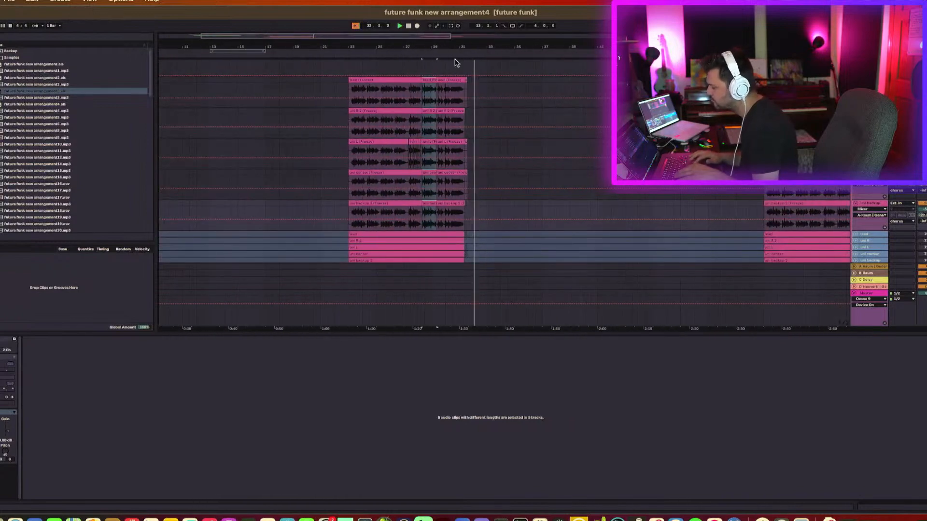
{"action": "scroll", "coordinate": [439, 119], "scroll_direction": "up", "scroll_amount": 8}
{"action": "scroll", "coordinate": [439, 120], "scroll_direction": "down", "scroll_amount": 3}
{"action": "scroll", "coordinate": [445, 106], "scroll_direction": "down", "scroll_amount": 3}
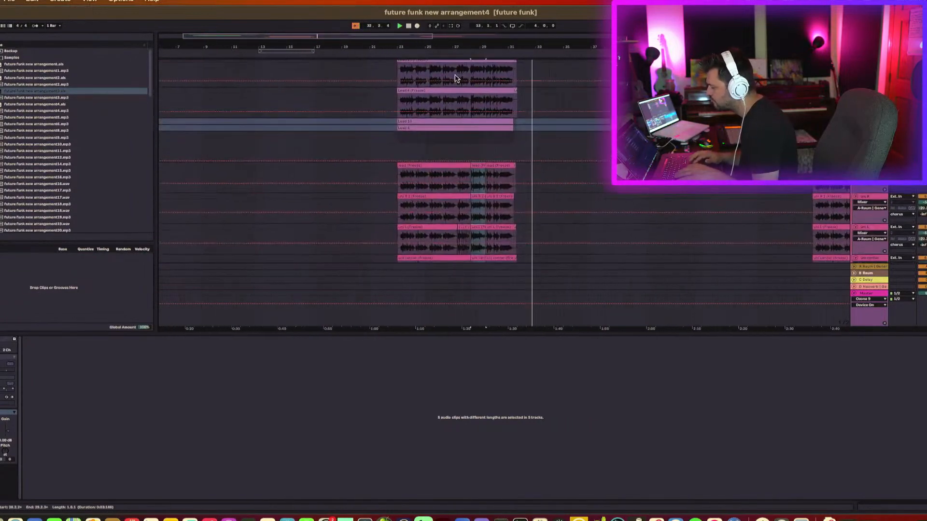
{"action": "left_click_drag", "start_coordinate": [477, 45], "coordinate": [476, 45]}
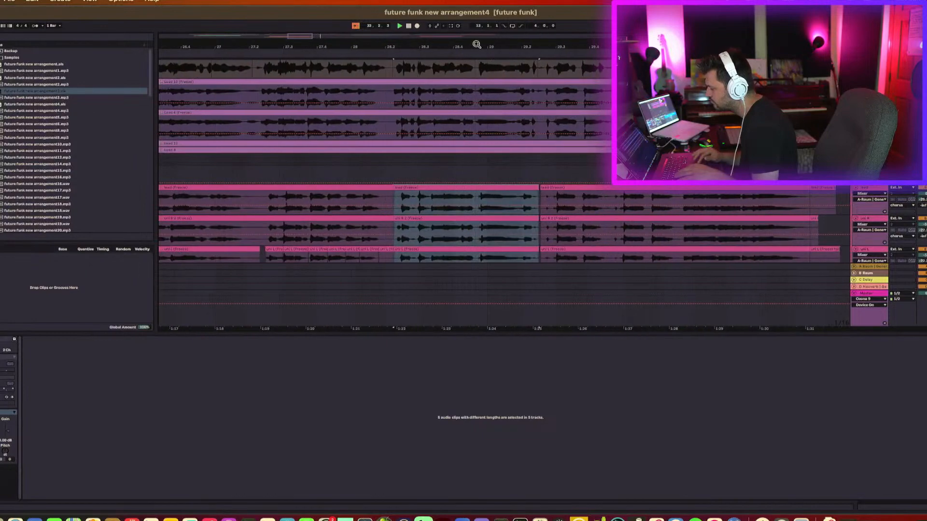
{"action": "scroll", "coordinate": [467, 117], "scroll_direction": "up", "scroll_amount": 3}
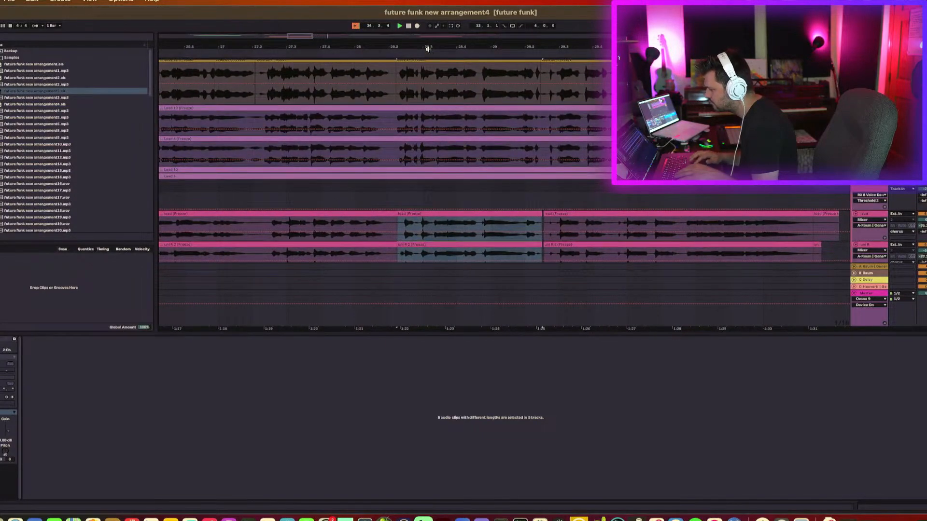
{"action": "left_click_drag", "start_coordinate": [428, 49], "coordinate": [431, 49]}
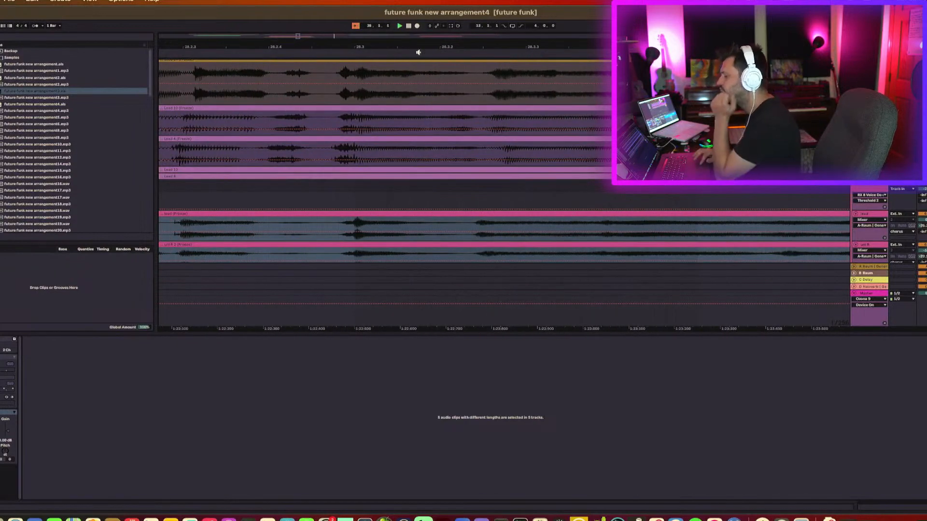
{"action": "left_click", "coordinate": [419, 54]}
{"action": "key", "text": "space"}
{"action": "scroll", "coordinate": [379, 98], "scroll_direction": "left", "scroll_amount": 1}
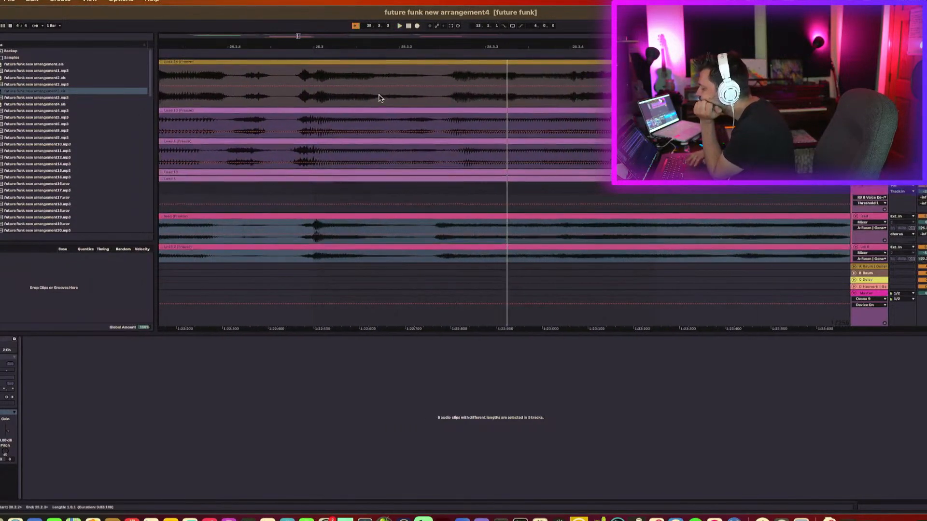
{"action": "scroll", "coordinate": [379, 98], "scroll_direction": "left", "scroll_amount": 5}
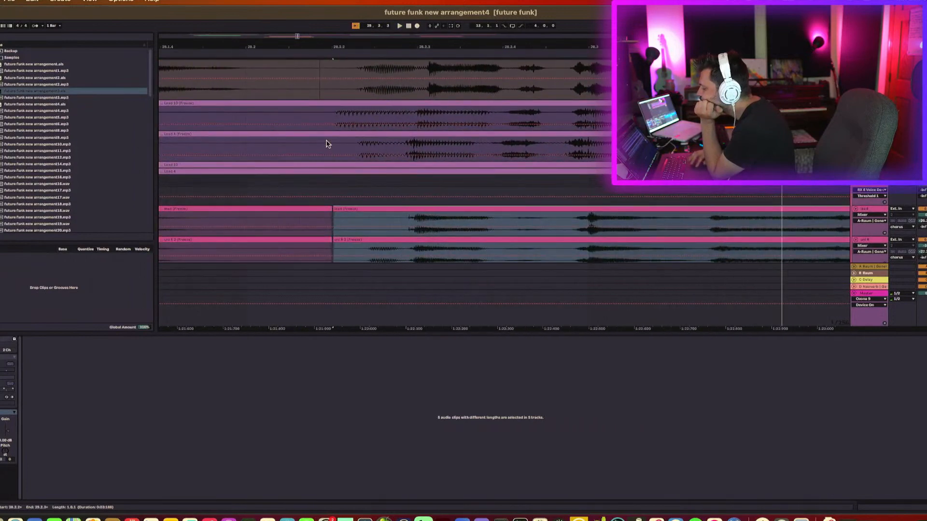
{"action": "left_click", "coordinate": [324, 127]}
{"action": "scroll", "coordinate": [433, 151], "scroll_direction": "right", "scroll_amount": 3}
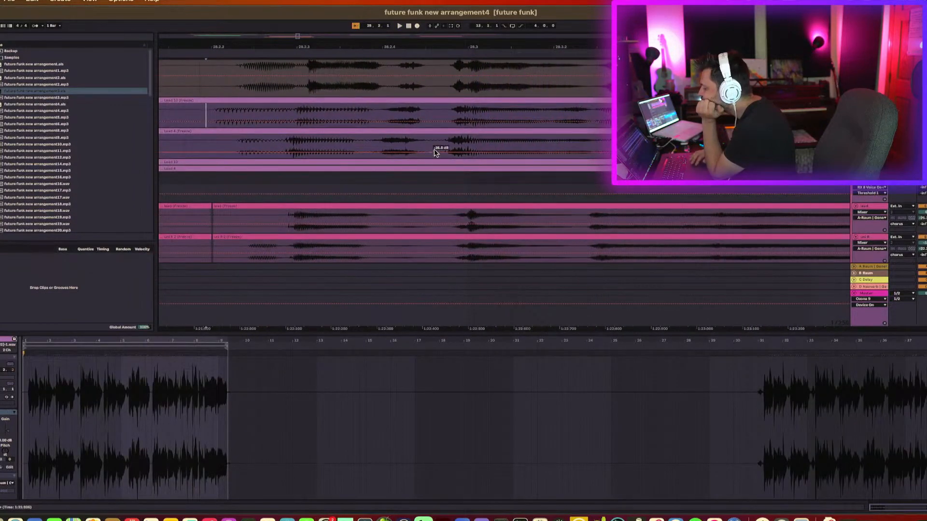
{"action": "left_click_drag", "start_coordinate": [449, 43], "coordinate": [449, 30]}
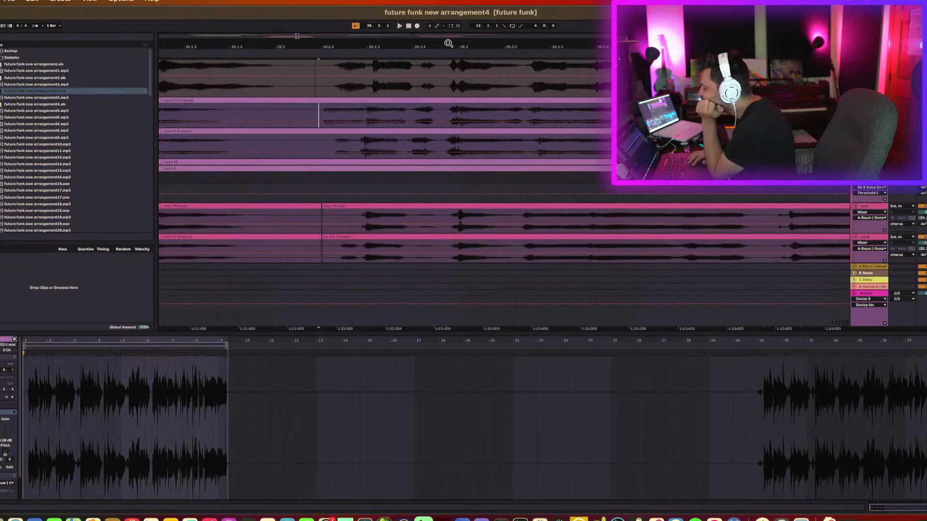
{"action": "scroll", "coordinate": [488, 94], "scroll_direction": "down", "scroll_amount": 3}
{"action": "scroll", "coordinate": [488, 94], "scroll_direction": "right", "scroll_amount": 4}
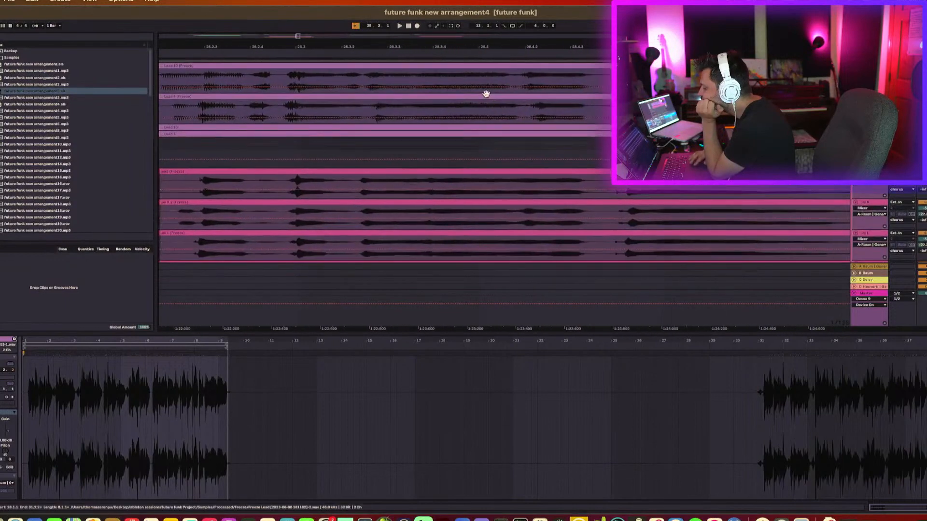
Split the Lead 10 clip near bar 28.2 and trim the start of its later part slightly to the right.
{"action": "left_click", "coordinate": [591, 122]}
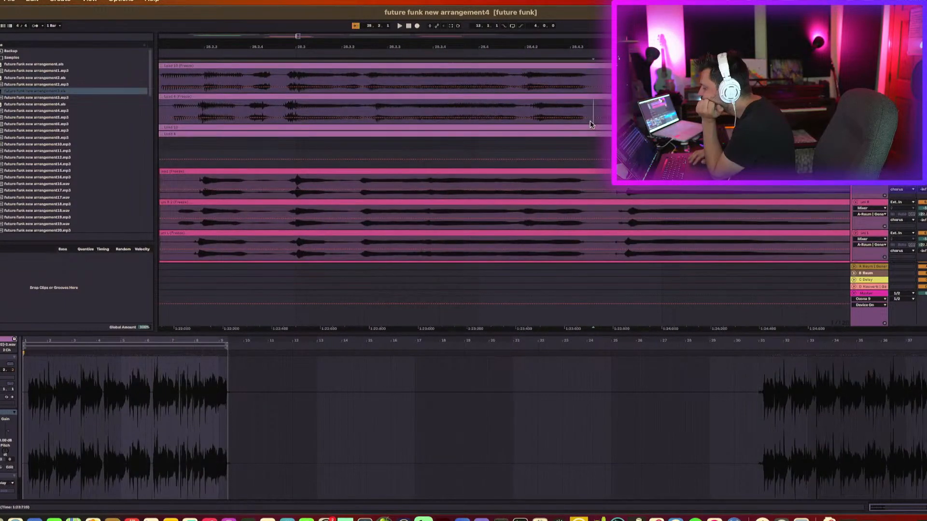
{"action": "left_click", "coordinate": [595, 88]}
{"action": "scroll", "coordinate": [587, 86], "scroll_direction": "left", "scroll_amount": 5}
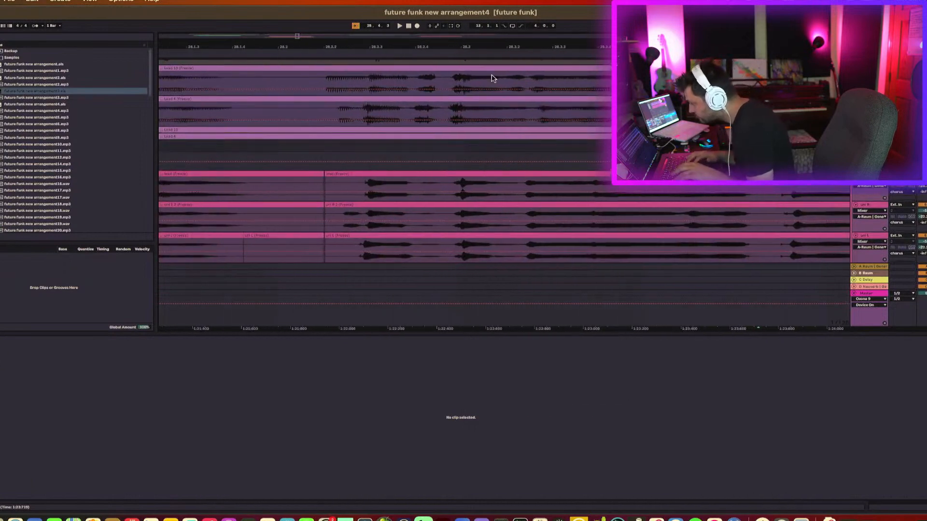
{"action": "left_click", "coordinate": [322, 86]}
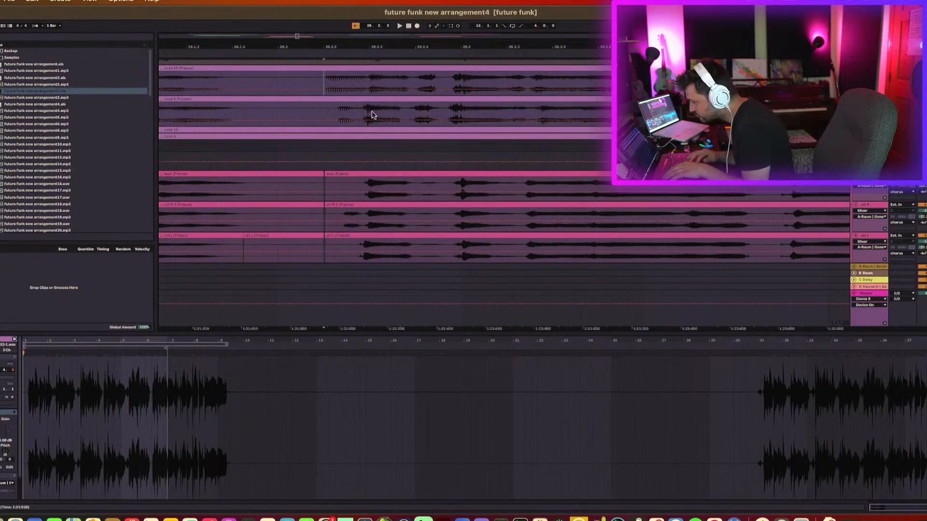
{"action": "key", "text": "super+e"}
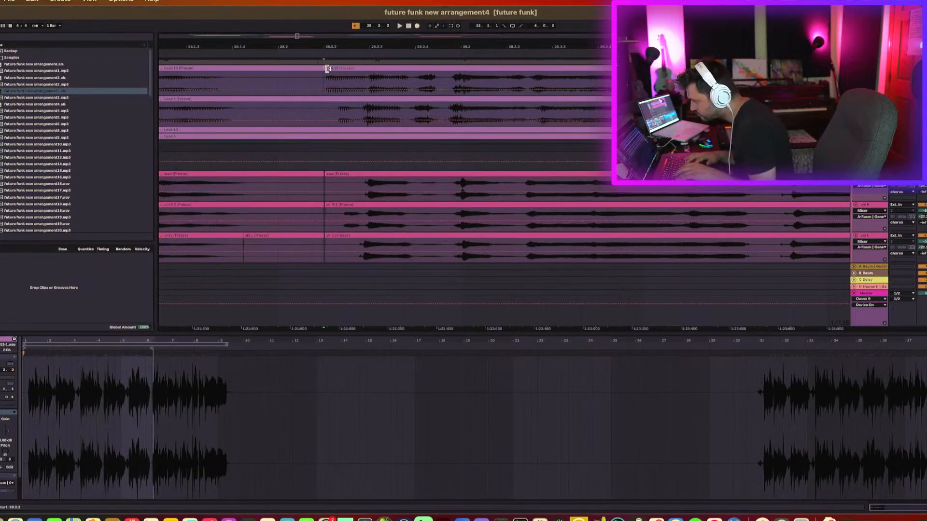
{"action": "left_click_drag", "start_coordinate": [327, 68], "coordinate": [335, 68]}
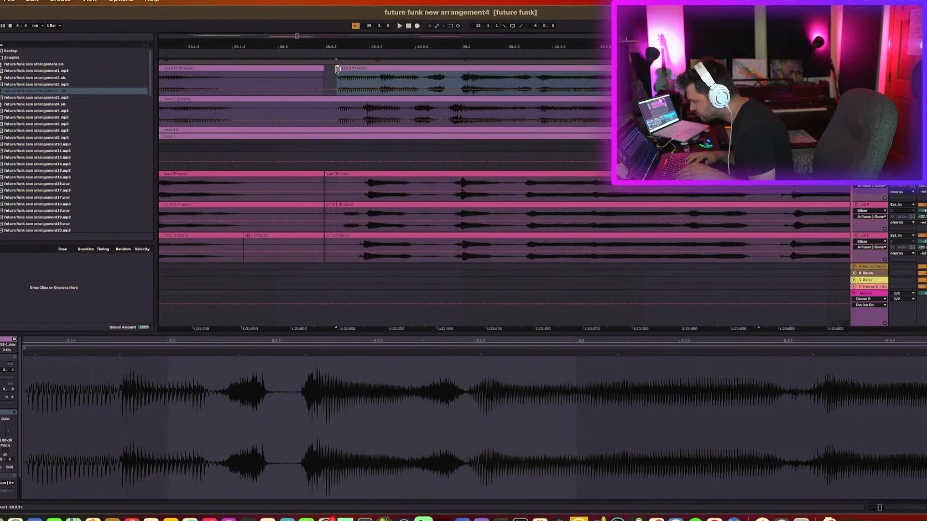
Split the Lead 8 clip at the same spot and trim the start of its later part to the right.
{"action": "left_click", "coordinate": [337, 111]}
{"action": "key", "text": "super+e"}
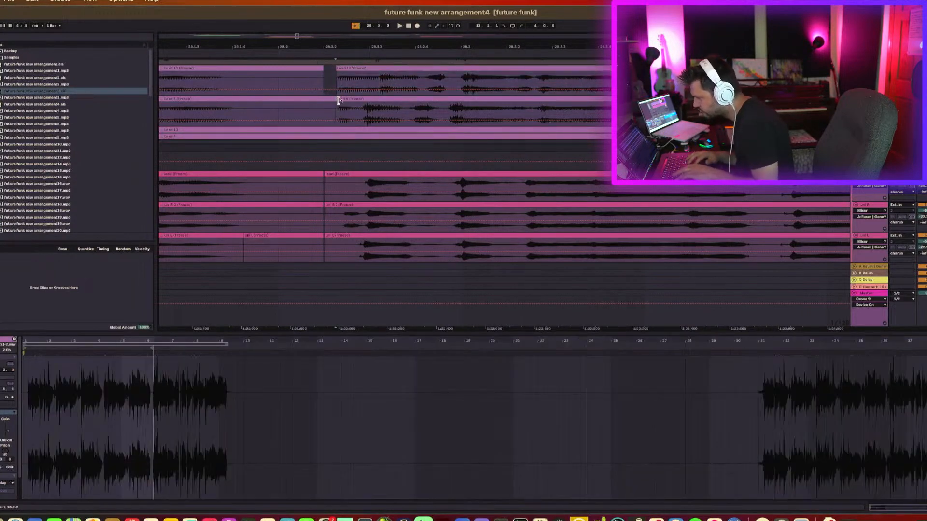
{"action": "left_click_drag", "start_coordinate": [339, 100], "coordinate": [350, 101]}
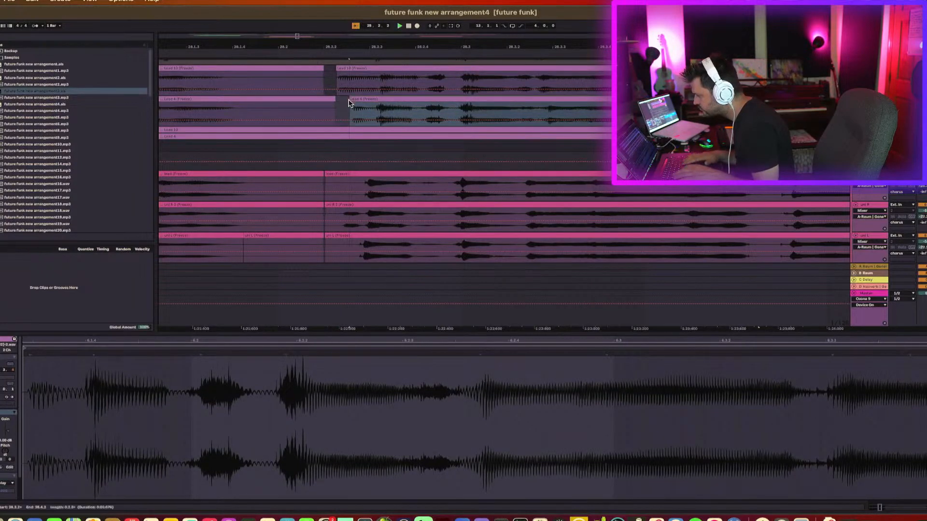
Play the passage, split the Lead 8 clip again a little later, and extend the earlier part's start slightly left.
{"action": "key", "text": "space"}
{"action": "left_click", "coordinate": [313, 113]}
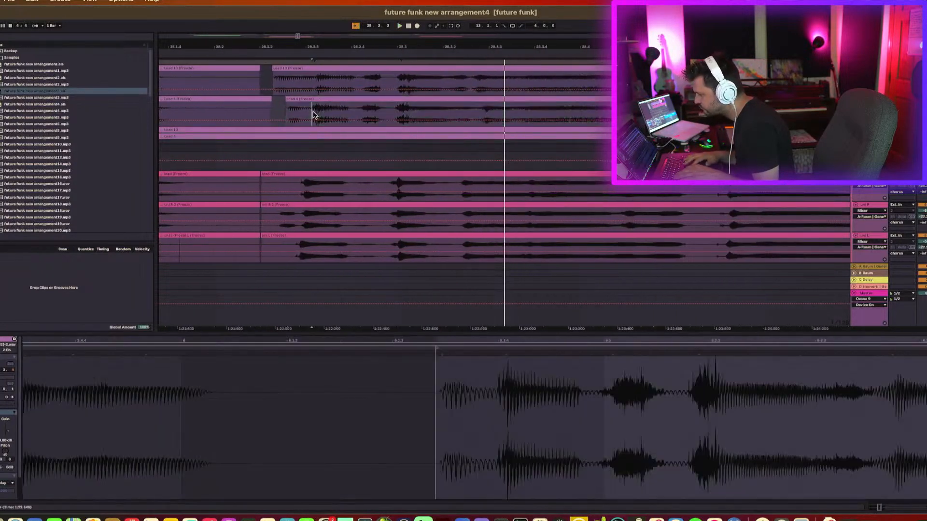
{"action": "key", "text": "super+e"}
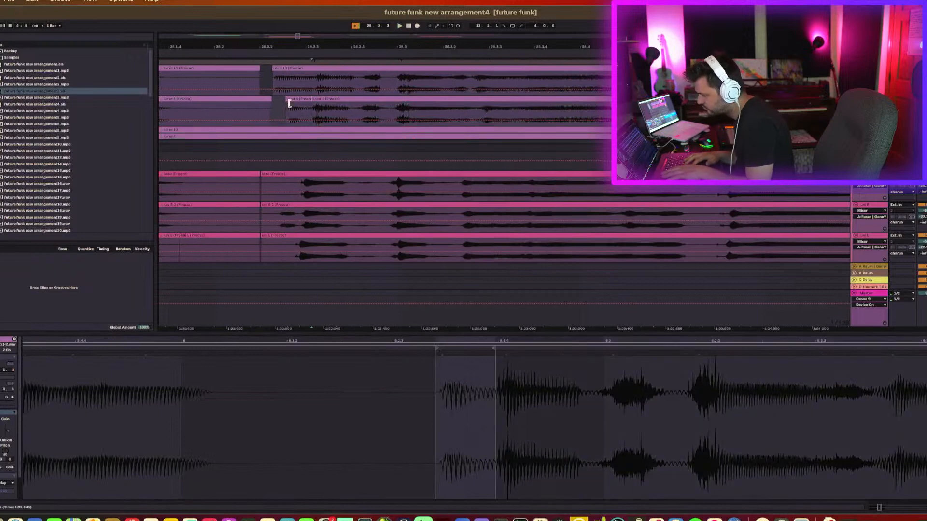
{"action": "left_click", "coordinate": [289, 100]}
{"action": "left_click_drag", "start_coordinate": [280, 101], "coordinate": [279, 102]}
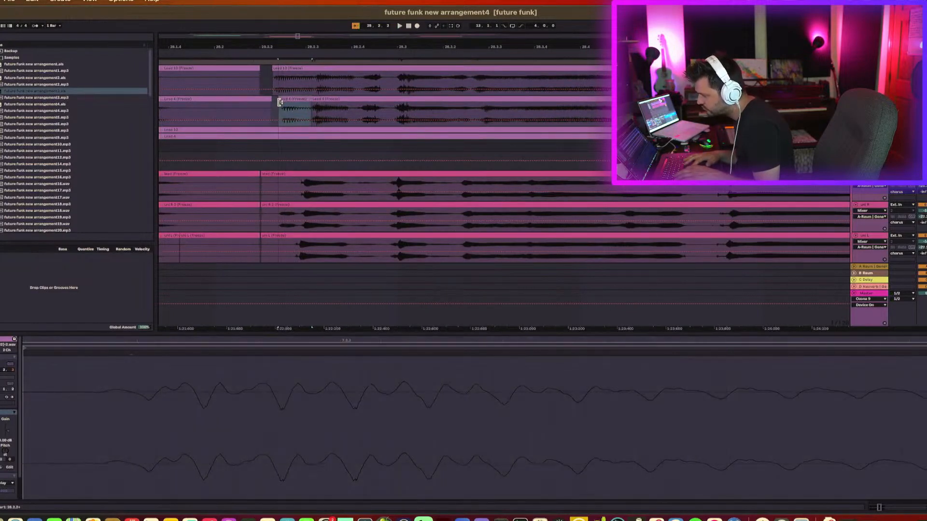
{"action": "key", "text": "space"}
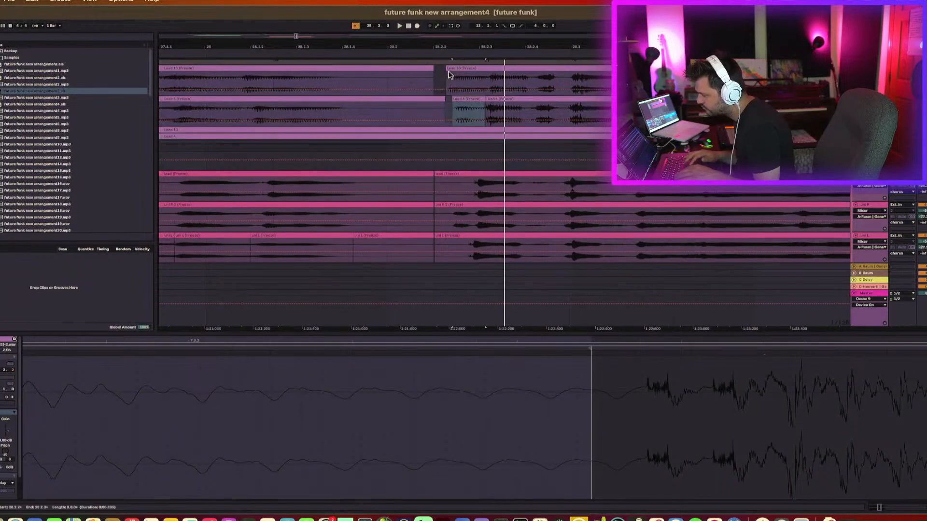
Split the Lead 10 clip further along, trim the start of the part before it to the right, and play it.
{"action": "left_click", "coordinate": [489, 84]}
{"action": "key", "text": "ctrl+e"}
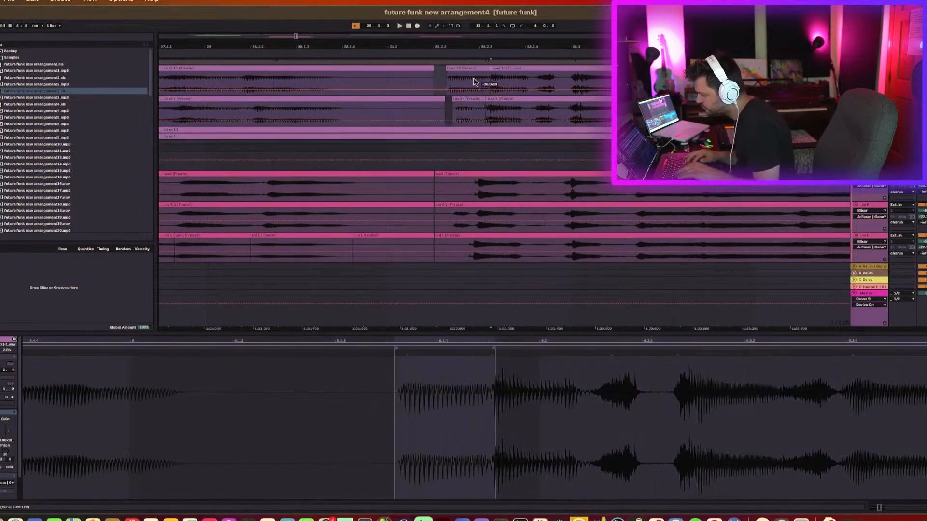
{"action": "left_click_drag", "start_coordinate": [447, 68], "coordinate": [456, 70]}
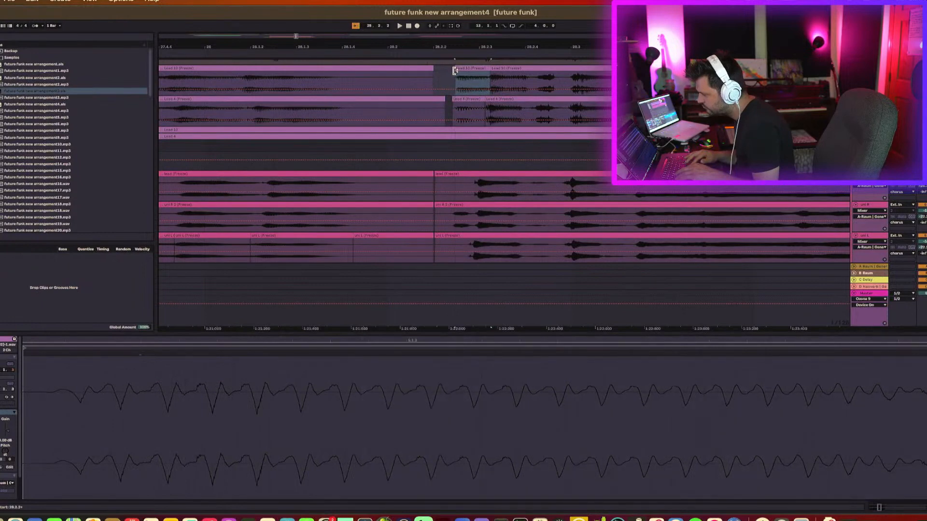
{"action": "key", "text": "space"}
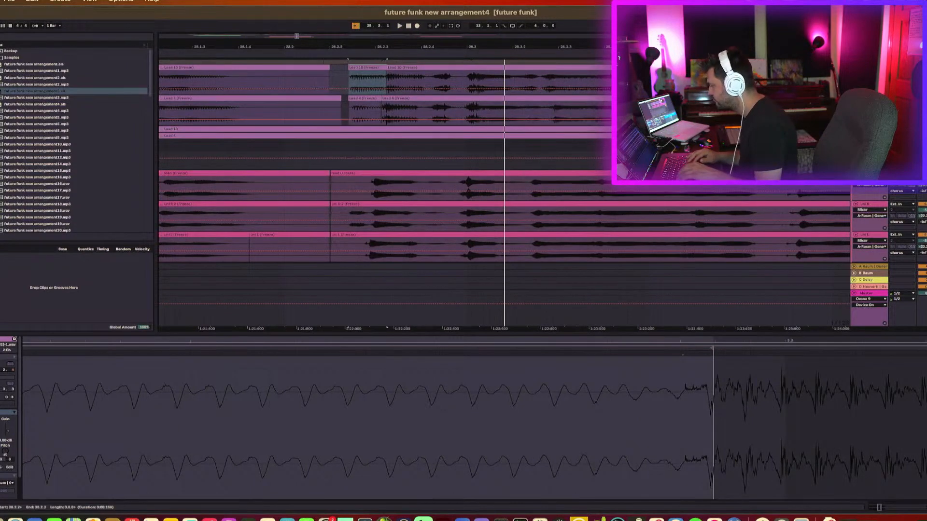
Select the edited lead clips and play back the trimmed lead section.
{"action": "left_click", "coordinate": [411, 98]}
{"action": "left_click", "coordinate": [410, 67], "text": "shift"}
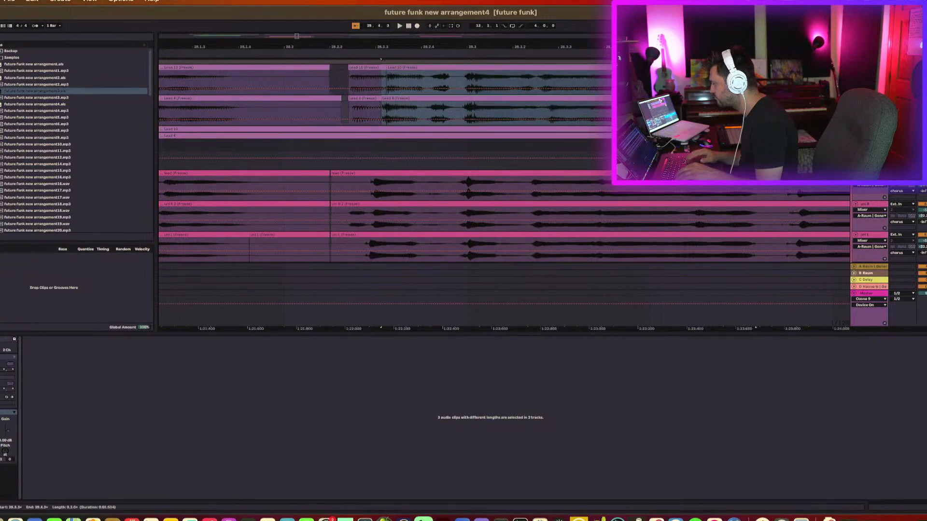
{"action": "key", "text": "space"}
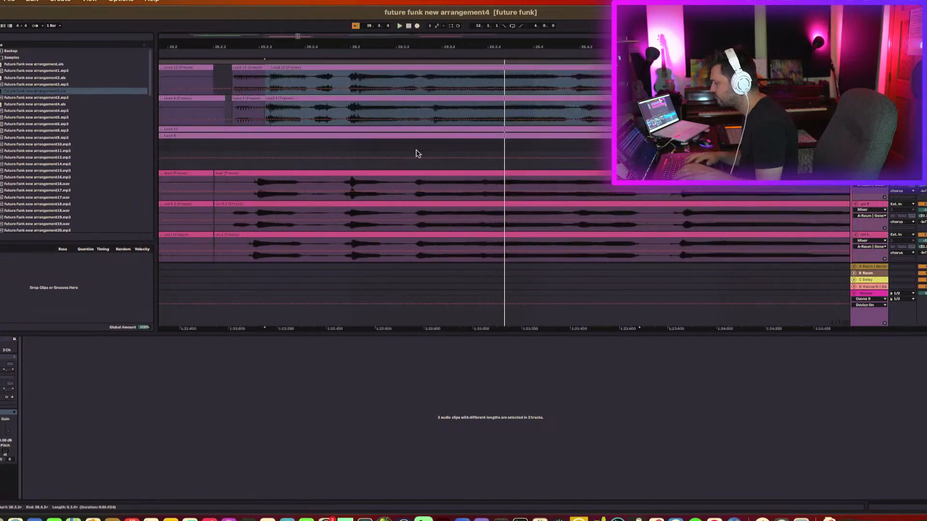
{"action": "left_click", "coordinate": [183, 105]}
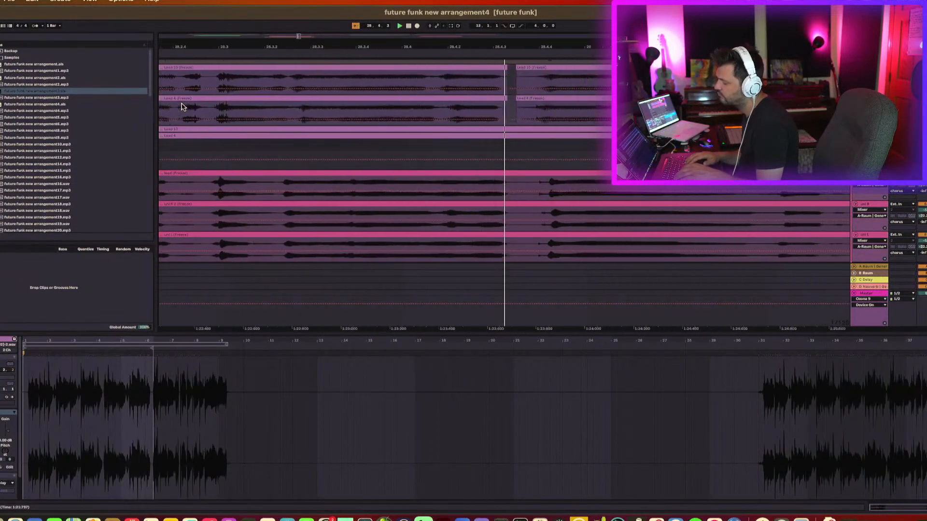
Zoom out and scroll to review the whole vocal arrangement around the edited bars.
{"action": "left_click_drag", "start_coordinate": [310, 47], "coordinate": [310, 9]}
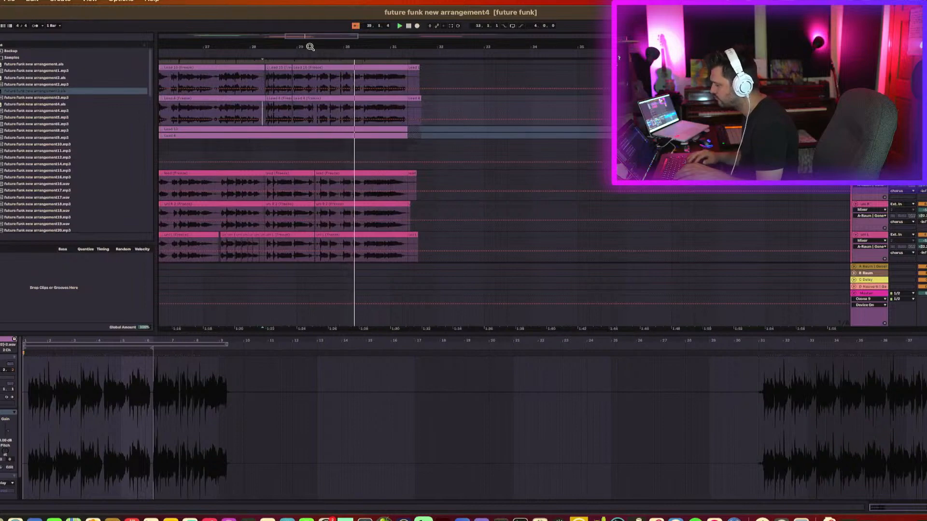
{"action": "left_click_drag", "start_coordinate": [310, 47], "coordinate": [310, 10]}
{"action": "scroll", "coordinate": [307, 90], "scroll_direction": "left", "scroll_amount": 2}
{"action": "scroll", "coordinate": [306, 91], "scroll_direction": "down", "scroll_amount": 1}
{"action": "scroll", "coordinate": [306, 89], "scroll_direction": "left", "scroll_amount": 1}
{"action": "scroll", "coordinate": [306, 89], "scroll_direction": "down", "scroll_amount": 5}
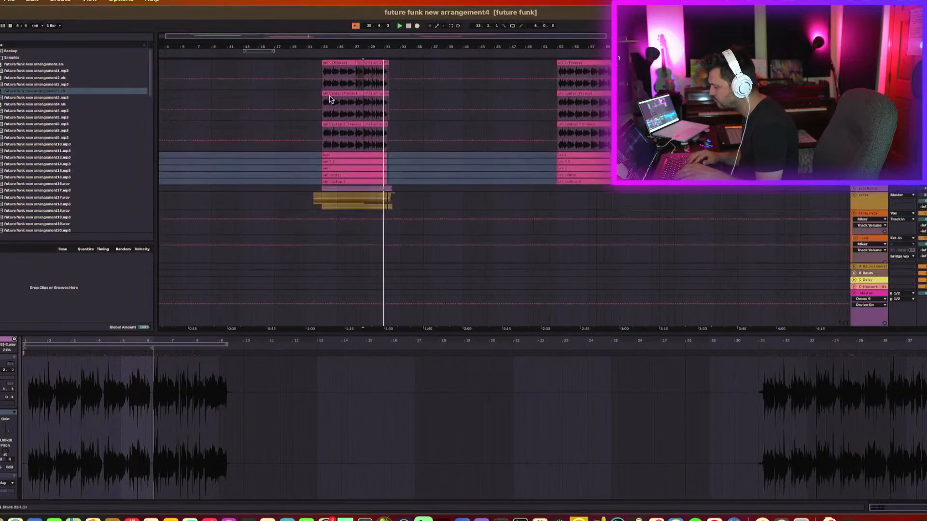
{"action": "left_click", "coordinate": [390, 129]}
{"action": "scroll", "coordinate": [391, 130], "scroll_direction": "down", "scroll_amount": 5}
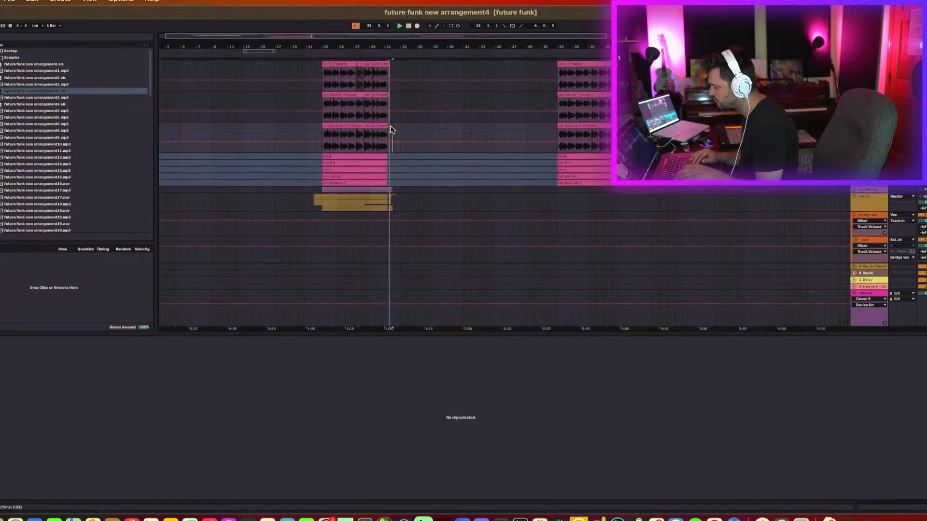
Select the edited vocal and lead clips around bars 22–31 and paste them over the matching later section near bar 51.
{"action": "scroll", "coordinate": [391, 130], "scroll_direction": "left", "scroll_amount": 1}
{"action": "scroll", "coordinate": [391, 129], "scroll_direction": "up", "scroll_amount": 3}
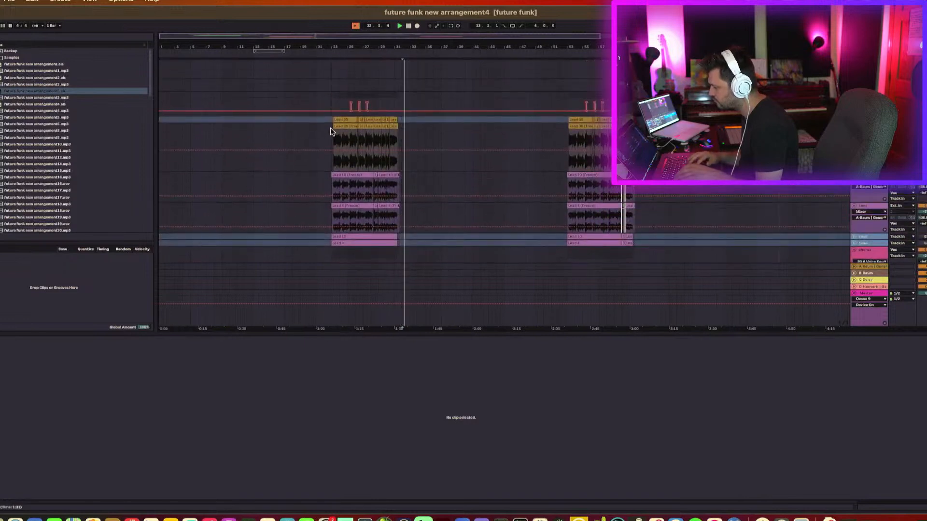
{"action": "left_click", "coordinate": [329, 128]}
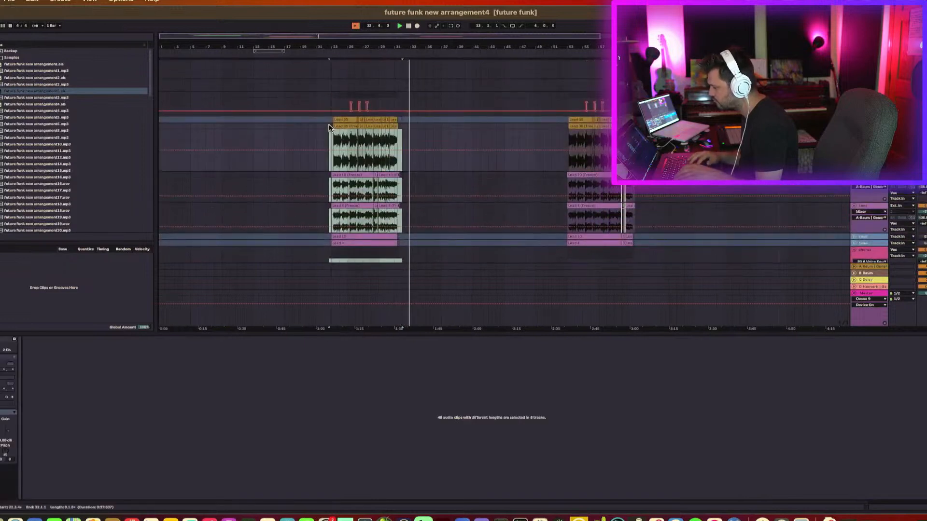
{"action": "left_click_drag", "start_coordinate": [329, 128], "coordinate": [330, 126]}
{"action": "scroll", "coordinate": [342, 155], "scroll_direction": "down", "scroll_amount": 4}
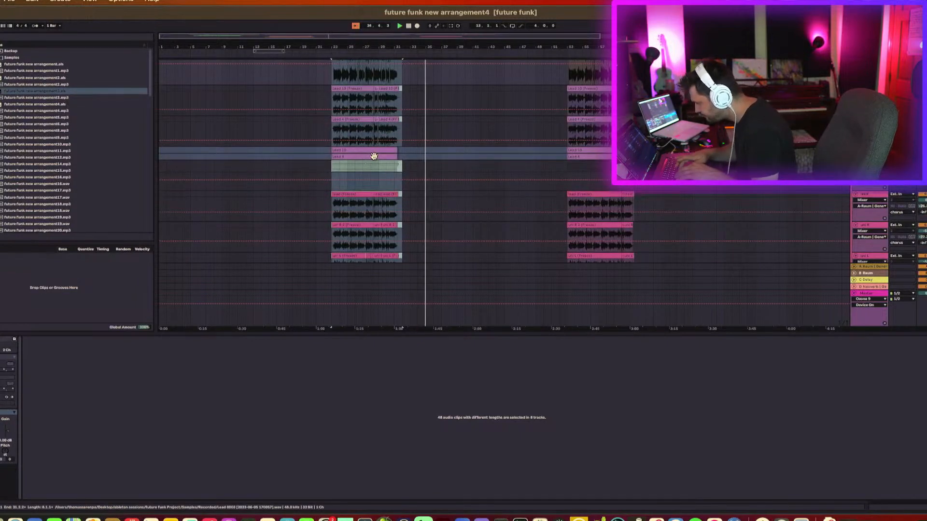
{"action": "scroll", "coordinate": [374, 156], "scroll_direction": "right", "scroll_amount": 3}
{"action": "scroll", "coordinate": [483, 143], "scroll_direction": "up", "scroll_amount": 3}
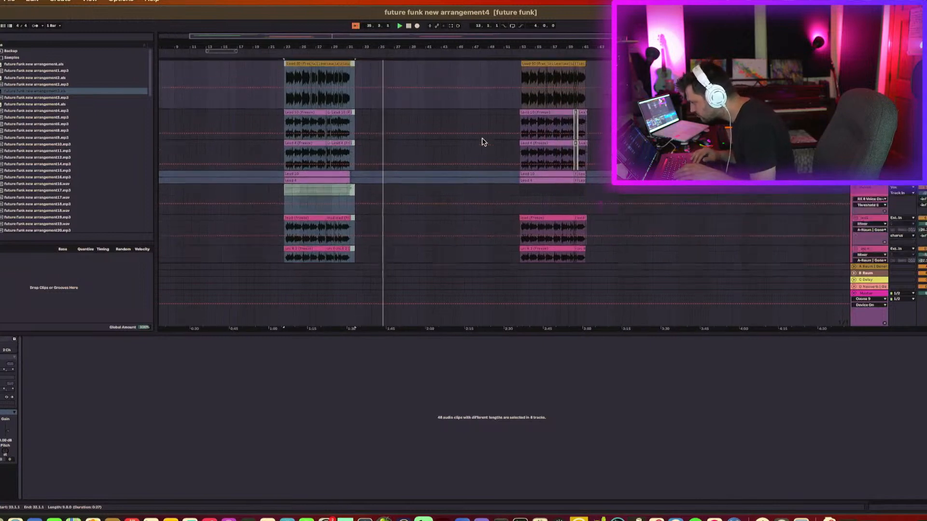
{"action": "left_click", "coordinate": [518, 100]}
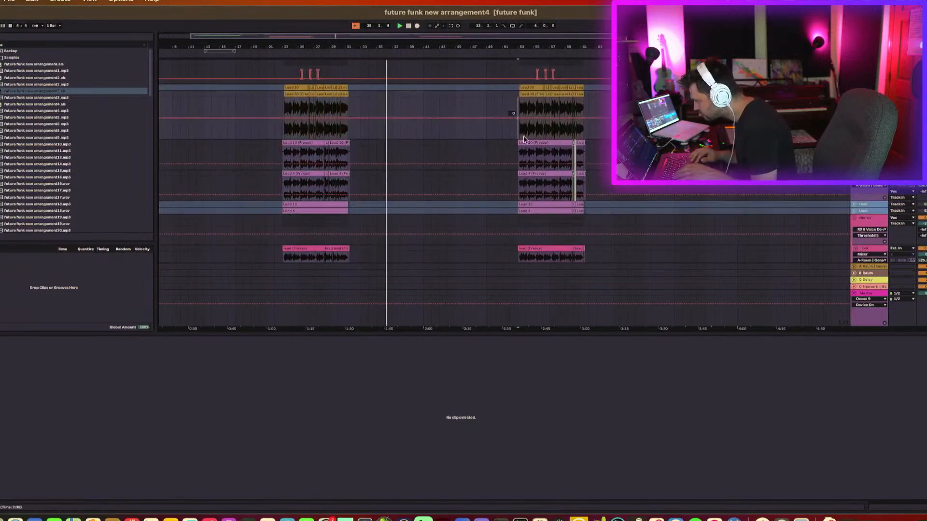
{"action": "key", "text": "super+v"}
{"action": "key", "text": "Delete"}
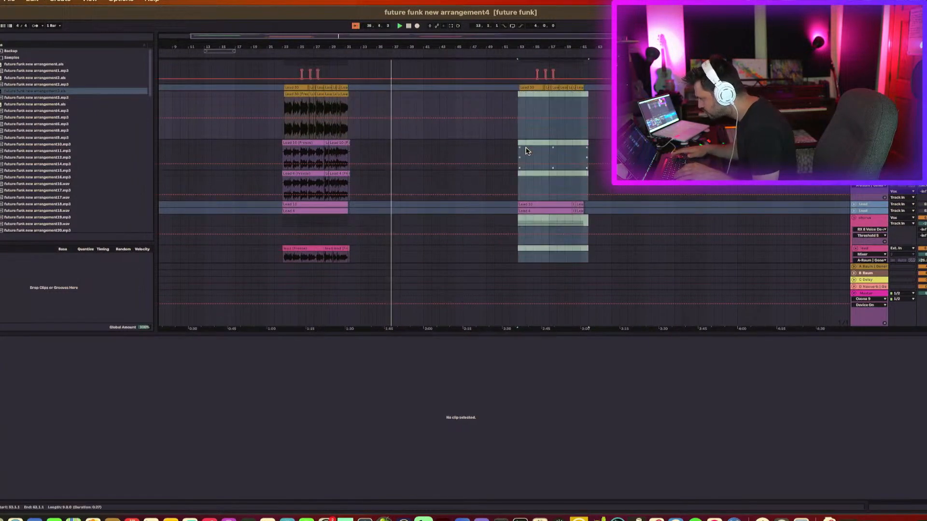
{"action": "key", "text": "super+z"}
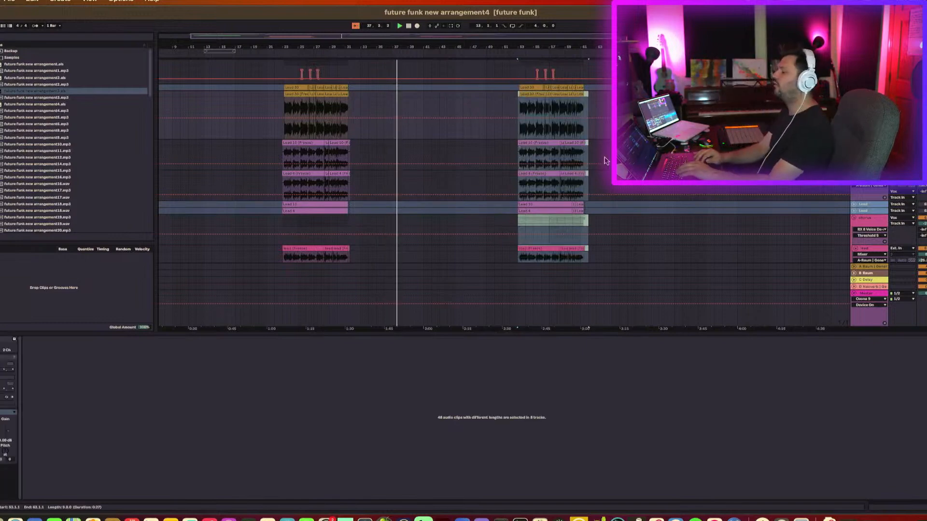
Play back the later section with the pasted vocal clips.
{"action": "scroll", "coordinate": [606, 160], "scroll_direction": "down", "scroll_amount": 10}
{"action": "scroll", "coordinate": [606, 161], "scroll_direction": "down", "scroll_amount": 2}
{"action": "scroll", "coordinate": [606, 161], "scroll_direction": "up", "scroll_amount": 5}
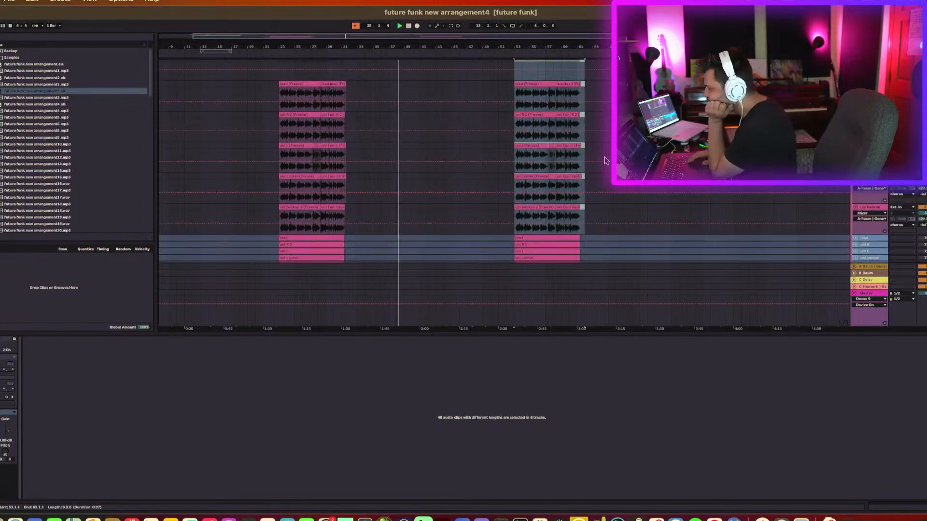
{"action": "key", "text": "space"}
{"action": "key", "text": "space"}
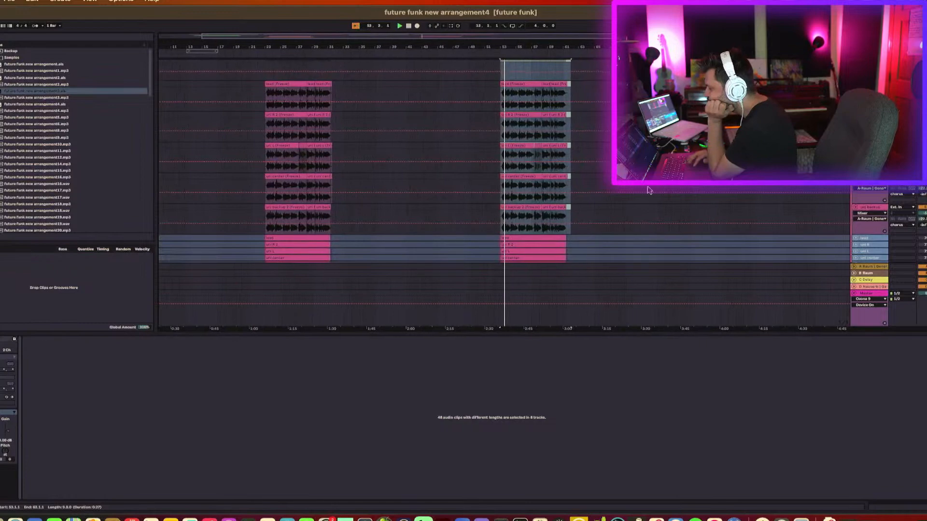
Scroll through all the tracks to review the arrangement around both vocal sections.
{"action": "scroll", "coordinate": [653, 192], "scroll_direction": "up", "scroll_amount": 5}
{"action": "scroll", "coordinate": [653, 193], "scroll_direction": "up", "scroll_amount": 15}
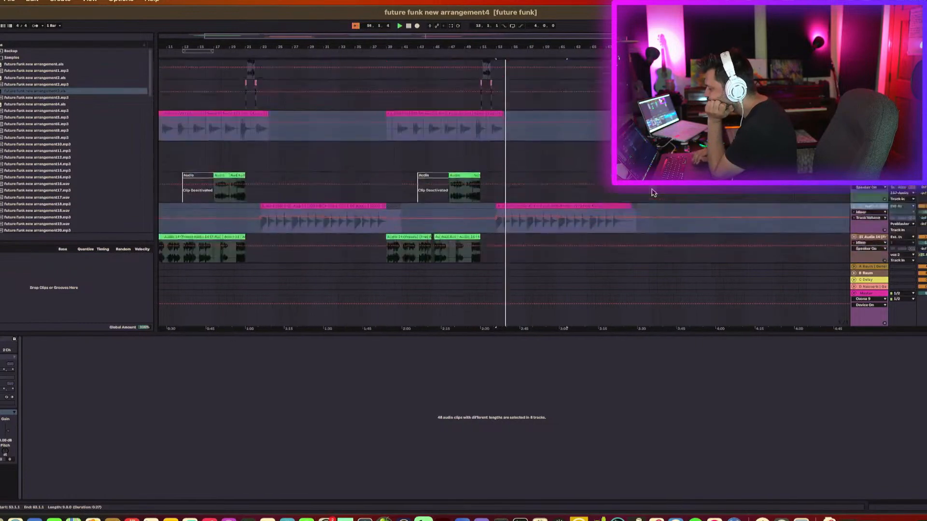
{"action": "scroll", "coordinate": [645, 189], "scroll_direction": "down", "scroll_amount": 5}
{"action": "scroll", "coordinate": [645, 188], "scroll_direction": "left", "scroll_amount": 2}
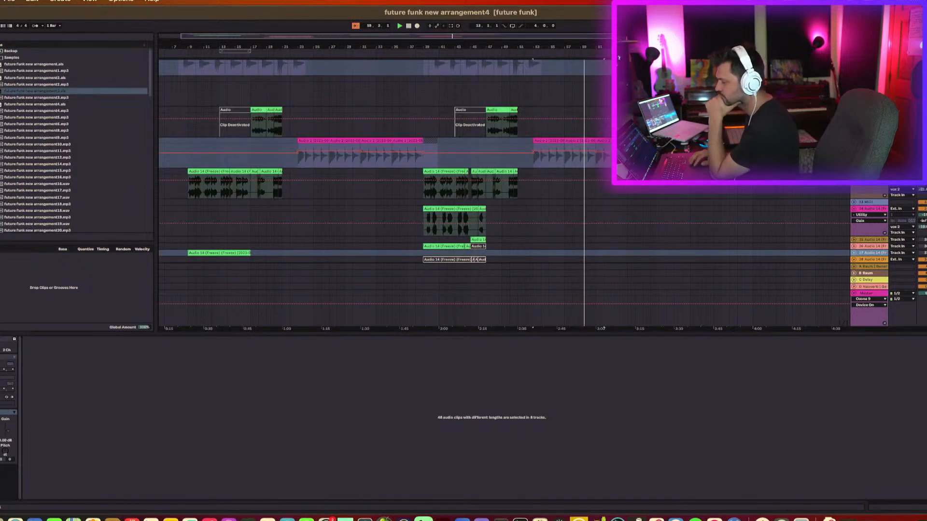
{"action": "left_click", "coordinate": [535, 206]}
{"action": "scroll", "coordinate": [536, 206], "scroll_direction": "down", "scroll_amount": 6}
{"action": "scroll", "coordinate": [536, 206], "scroll_direction": "left", "scroll_amount": 1}
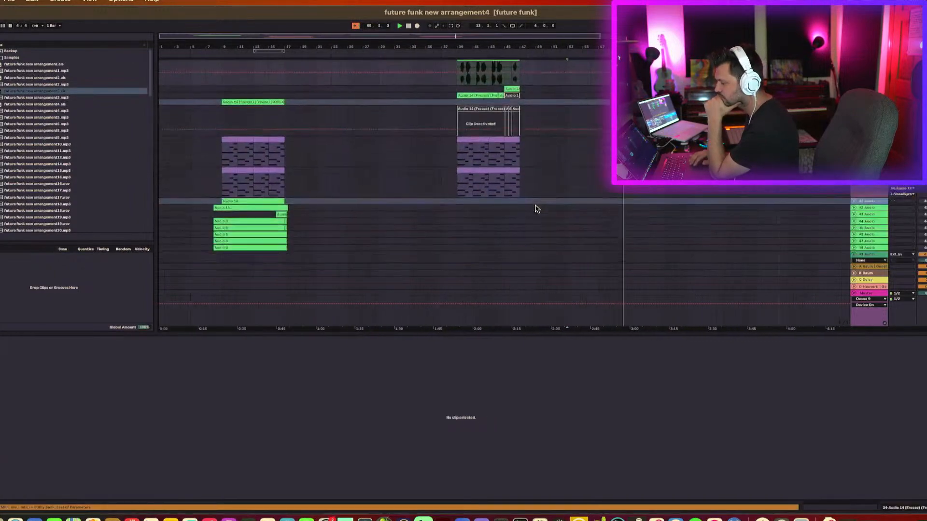
{"action": "scroll", "coordinate": [535, 206], "scroll_direction": "up", "scroll_amount": 1}
{"action": "scroll", "coordinate": [536, 209], "scroll_direction": "up", "scroll_amount": 5}
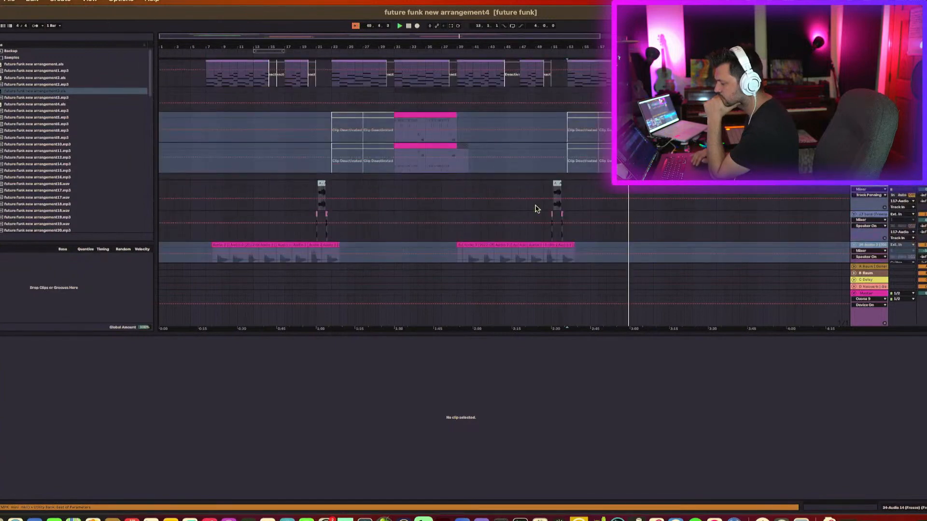
{"action": "scroll", "coordinate": [536, 208], "scroll_direction": "up", "scroll_amount": 3}
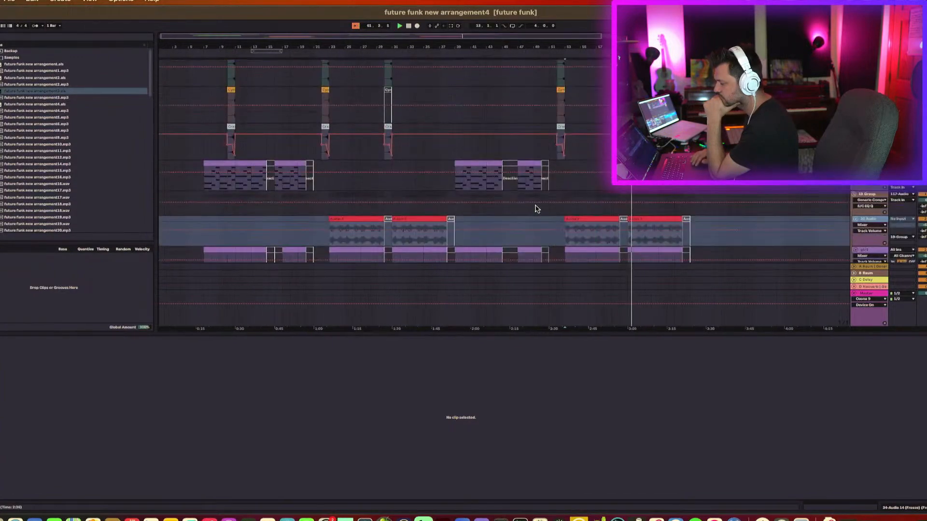
{"action": "scroll", "coordinate": [535, 209], "scroll_direction": "up", "scroll_amount": 6}
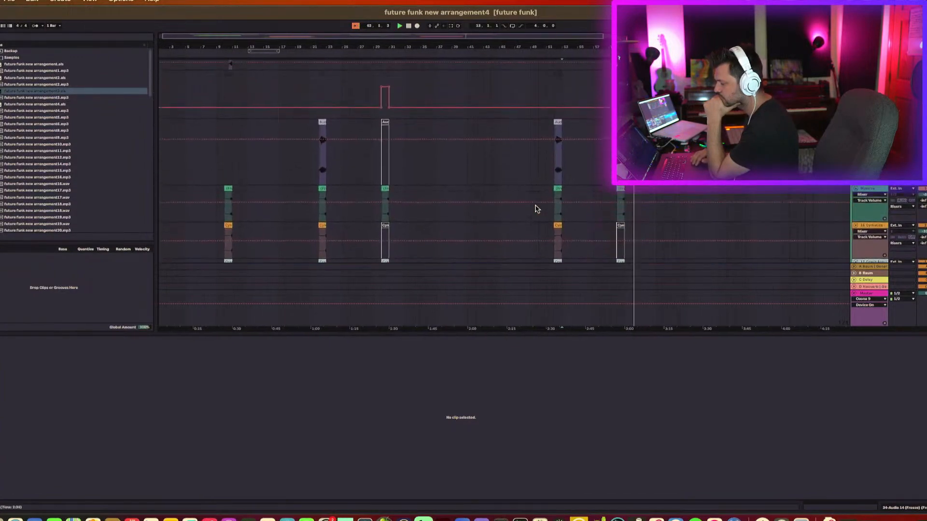
{"action": "scroll", "coordinate": [535, 208], "scroll_direction": "up", "scroll_amount": 8}
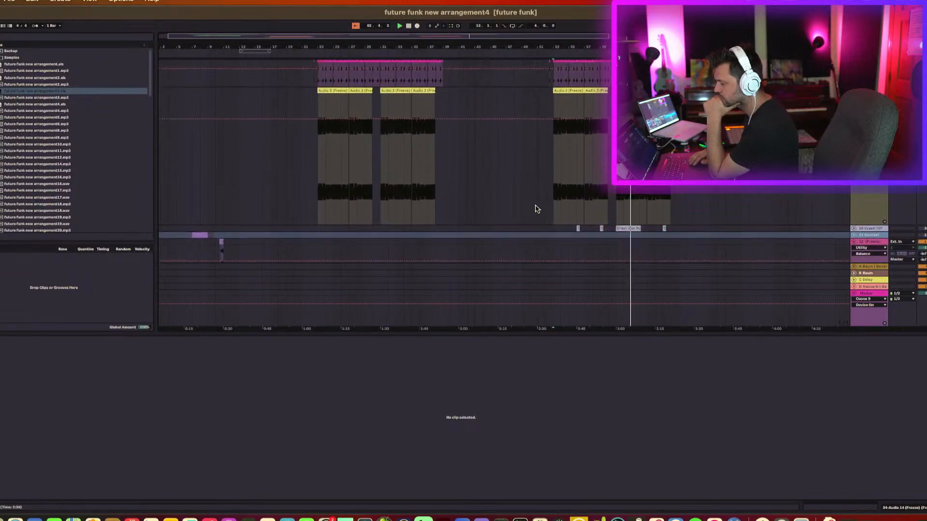
{"action": "scroll", "coordinate": [536, 209], "scroll_direction": "up", "scroll_amount": 6}
{"action": "left_click", "coordinate": [539, 196]}
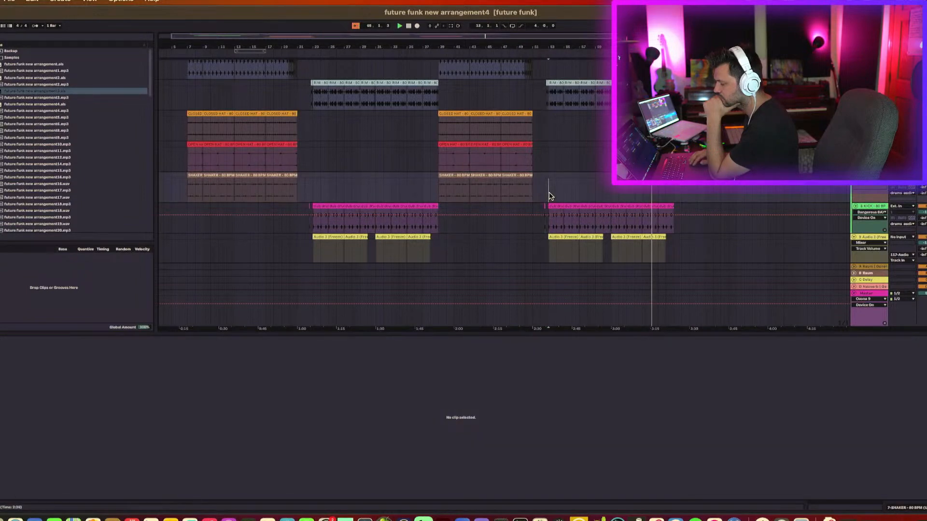
{"action": "scroll", "coordinate": [551, 196], "scroll_direction": "down", "scroll_amount": 5}
{"action": "scroll", "coordinate": [551, 196], "scroll_direction": "down", "scroll_amount": 8}
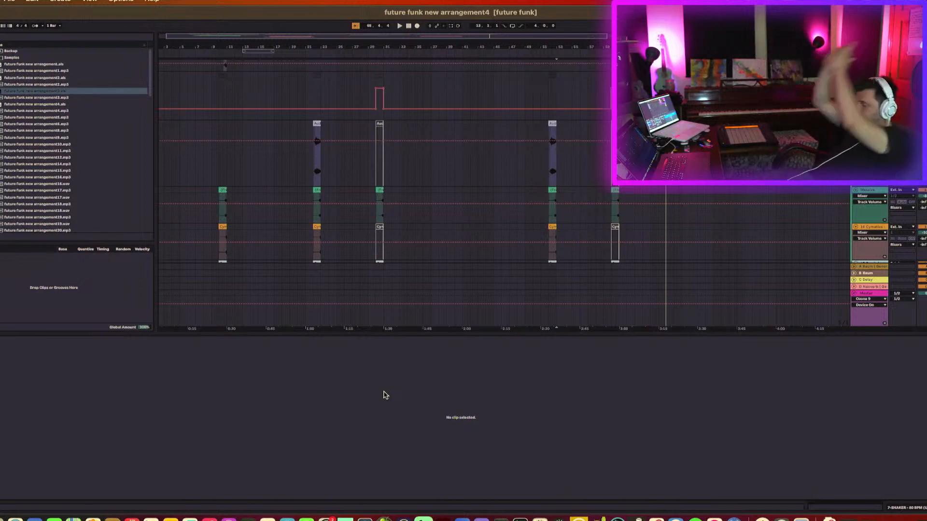
Open the Master track's device chain to view its effects.
{"action": "left_click", "coordinate": [876, 291]}
{"action": "left_click", "coordinate": [871, 294]}
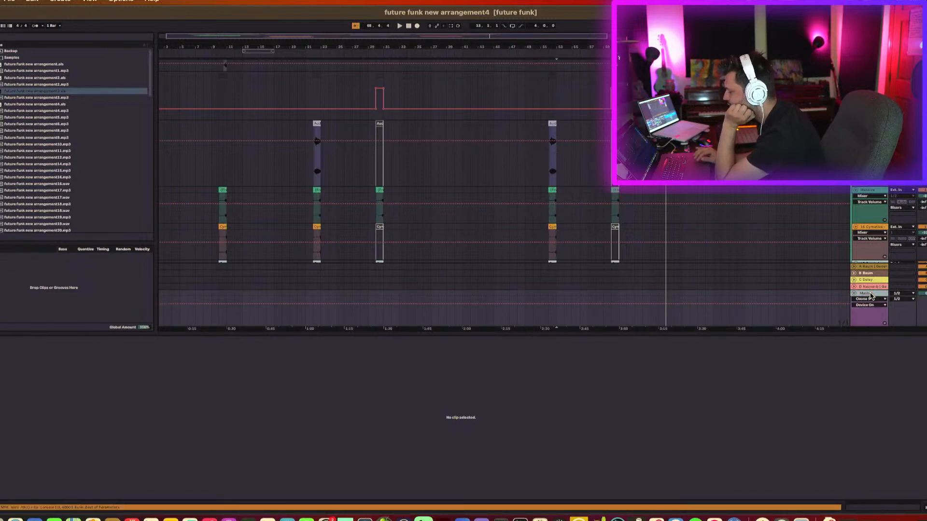
{"action": "double_click", "coordinate": [871, 295]}
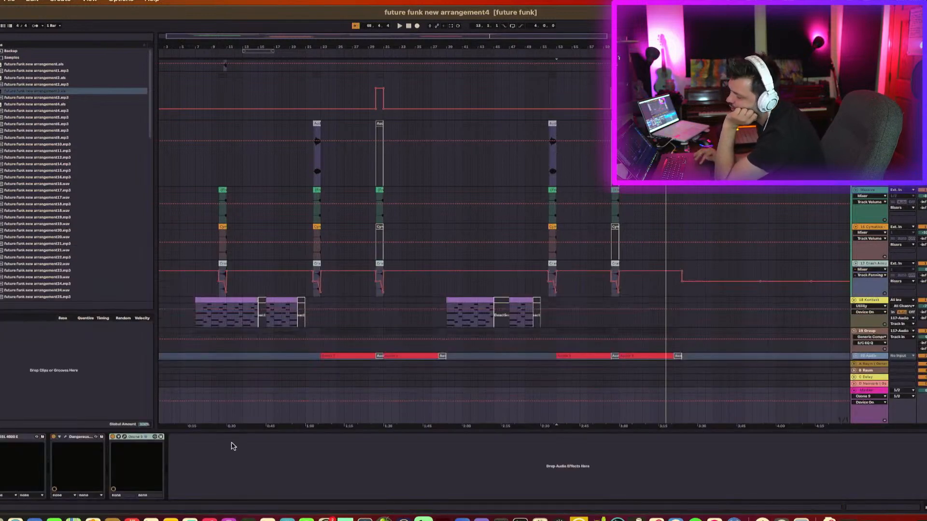
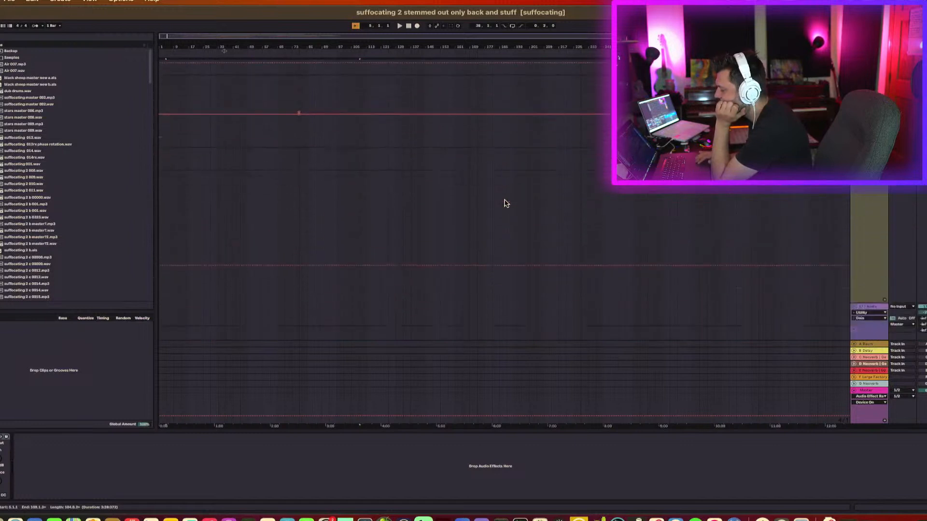
Select the Master track to show its device chain and scroll through the arrangement tracks.
{"action": "left_click", "coordinate": [868, 392]}
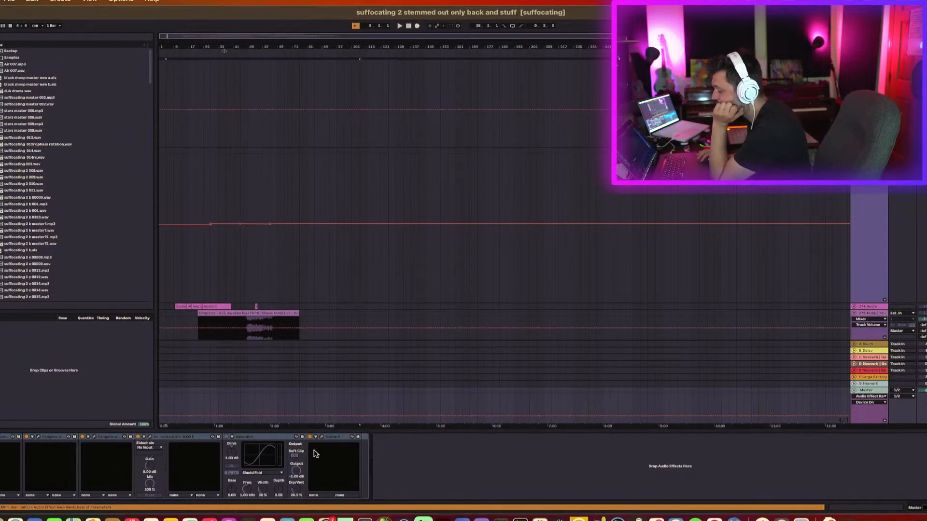
{"action": "left_click", "coordinate": [1, 437]}
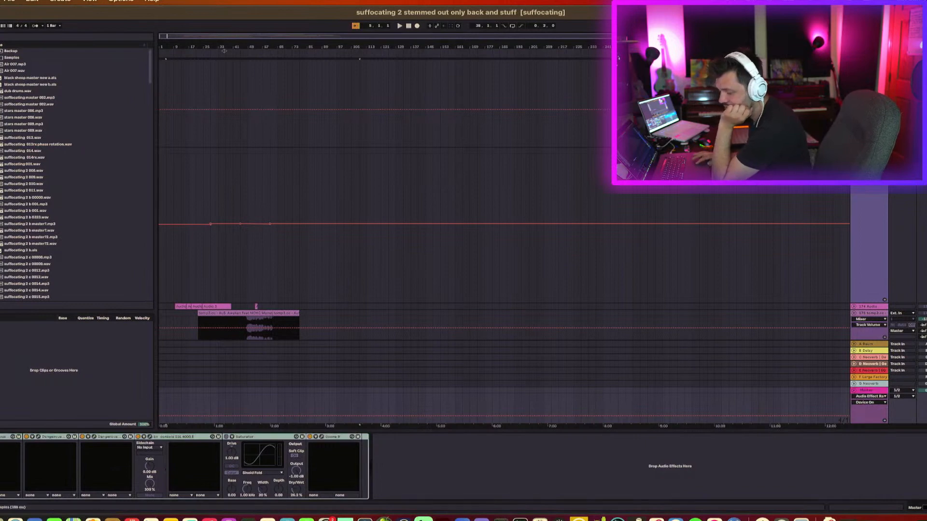
{"action": "scroll", "coordinate": [363, 304], "scroll_direction": "up", "scroll_amount": 5}
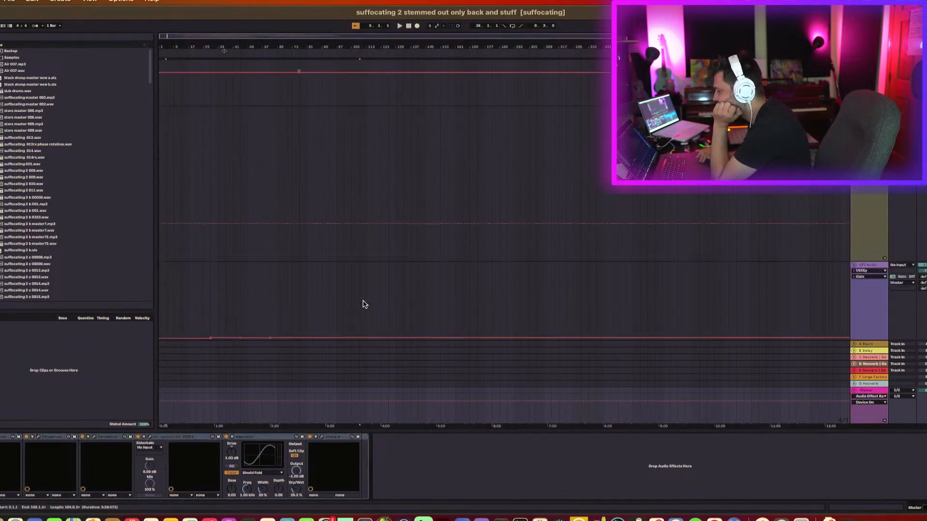
{"action": "scroll", "coordinate": [364, 304], "scroll_direction": "up", "scroll_amount": 5}
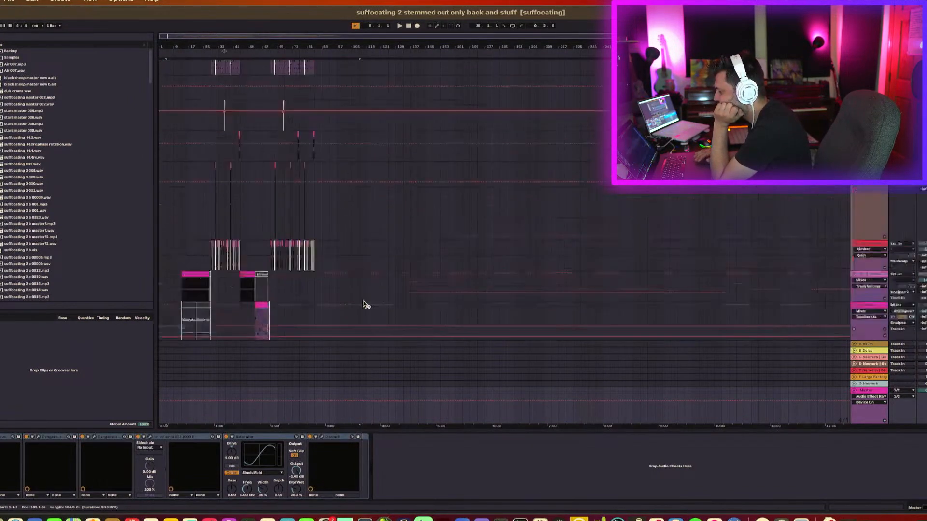
{"action": "scroll", "coordinate": [365, 302], "scroll_direction": "down", "scroll_amount": 6}
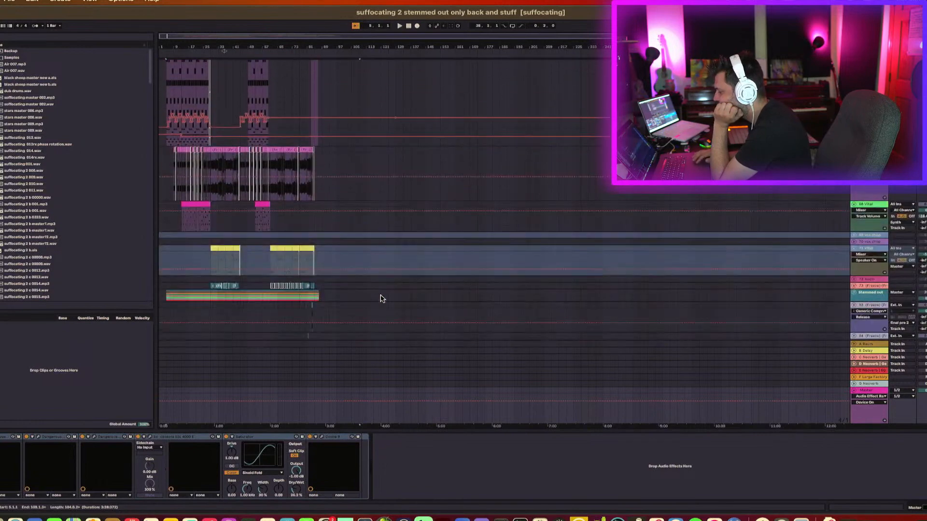
Select a synth track, set the playback position near bar 33, and scroll down through the tracks.
{"action": "left_click", "coordinate": [166, 295]}
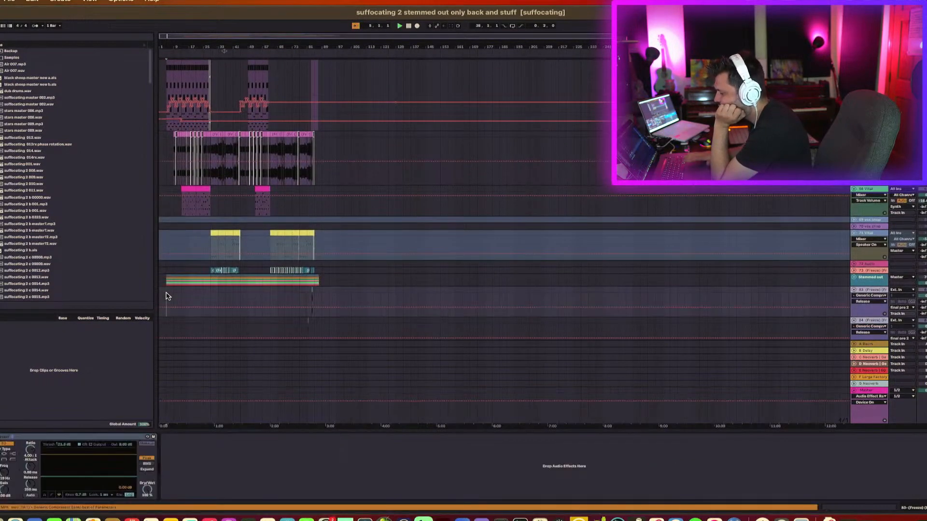
{"action": "left_click", "coordinate": [211, 302]}
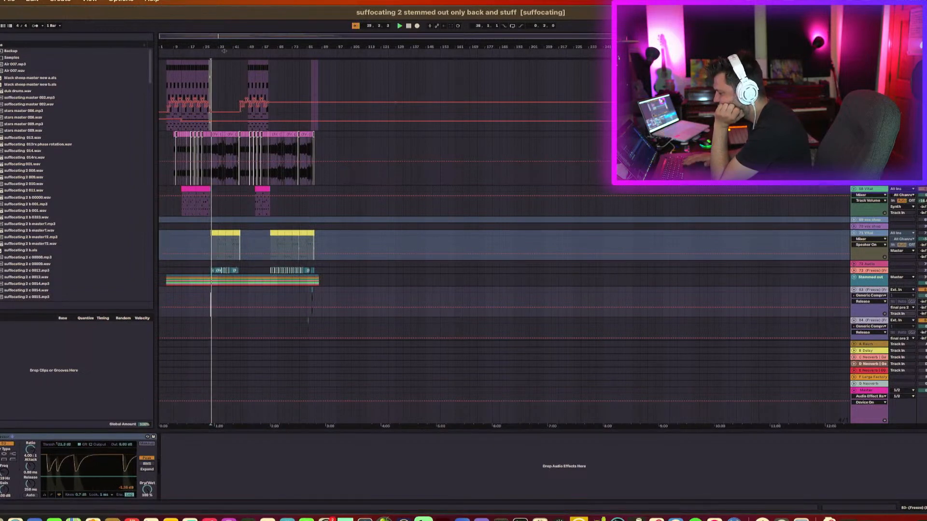
{"action": "scroll", "coordinate": [648, 338], "scroll_direction": "down", "scroll_amount": 10}
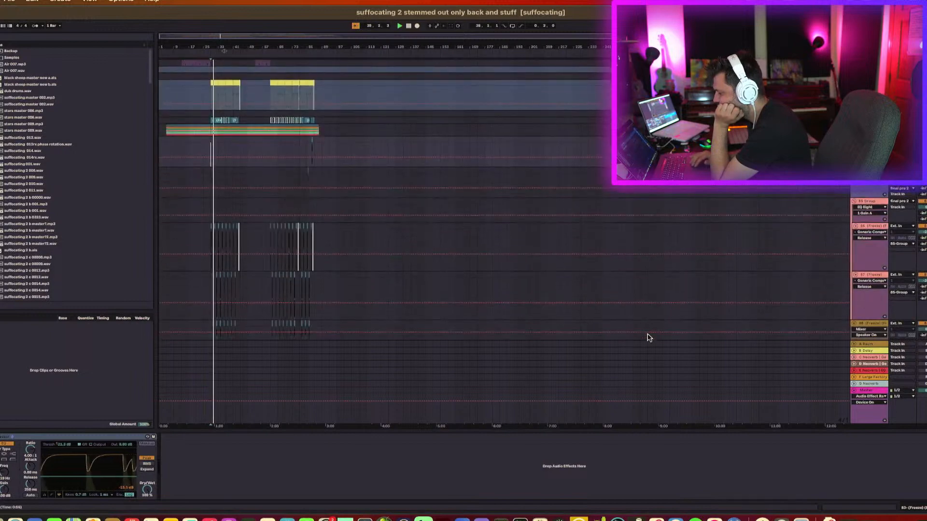
{"action": "scroll", "coordinate": [648, 337], "scroll_direction": "down", "scroll_amount": 1}
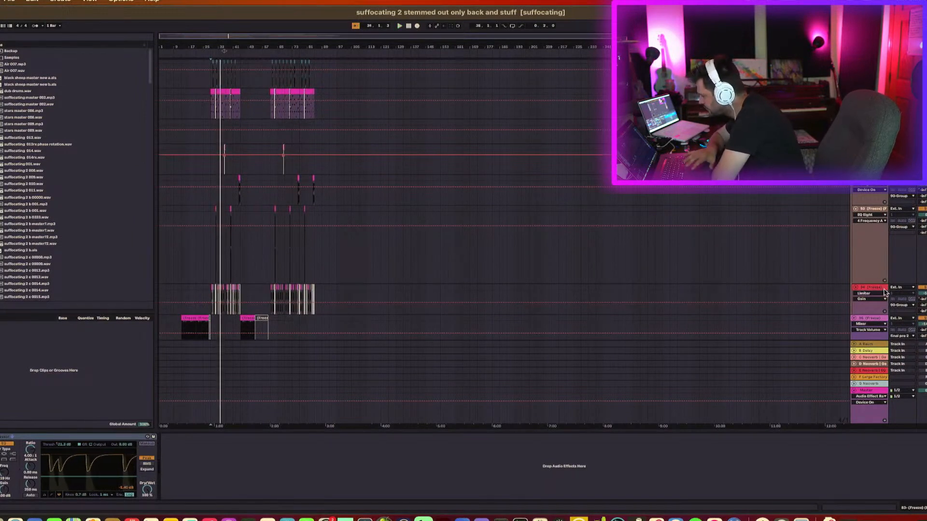
Select the return tracks and start playback to audition them.
{"action": "left_click", "coordinate": [881, 346]}
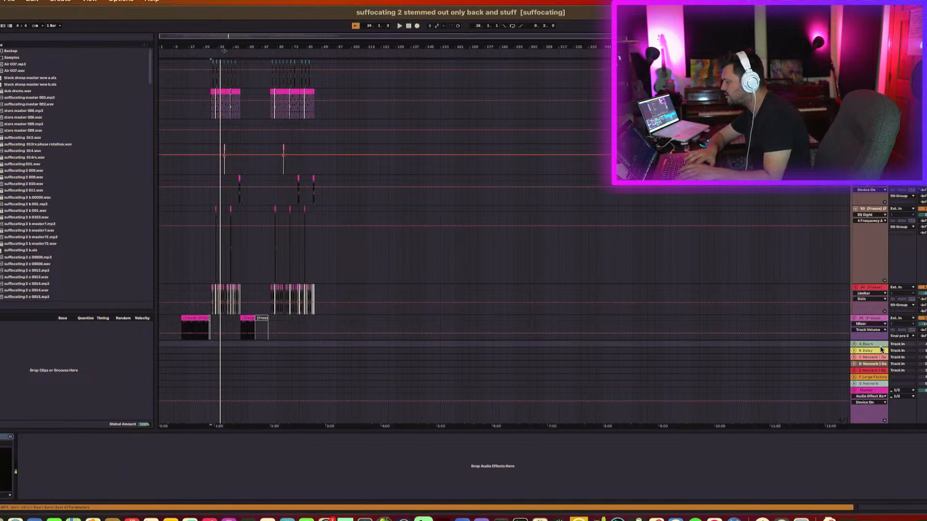
{"action": "left_click", "coordinate": [879, 385], "text": "shift"}
{"action": "left_click", "coordinate": [925, 384]}
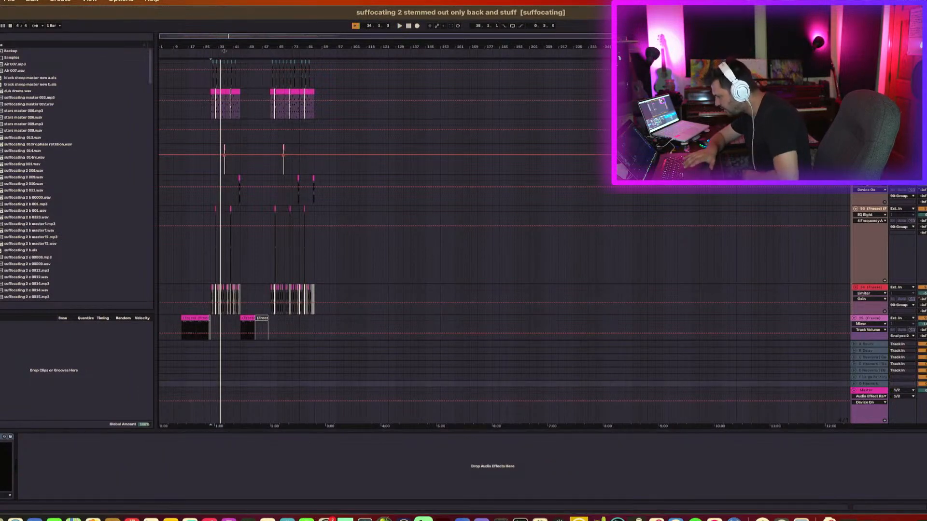
{"action": "key", "text": "space"}
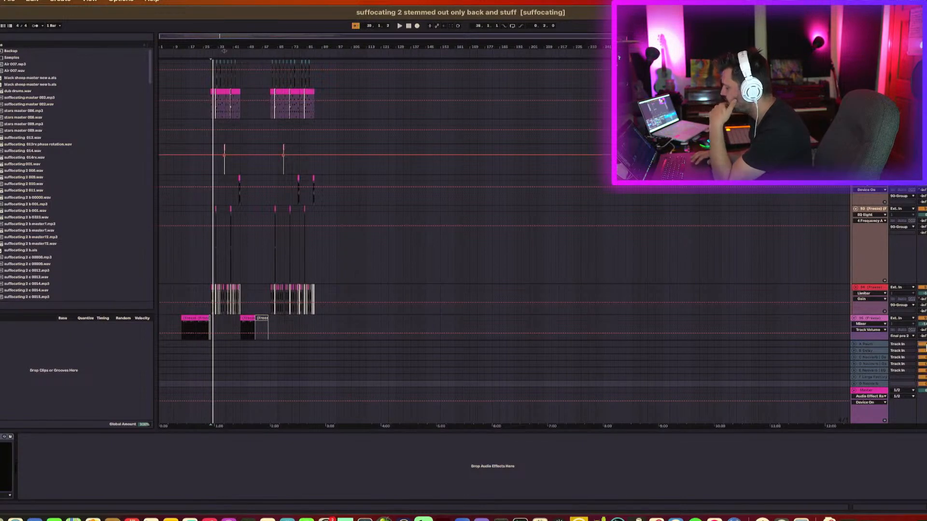
Unfold all tracks and scroll down through the arrangement.
{"action": "left_click", "coordinate": [855, 343], "text": "alt"}
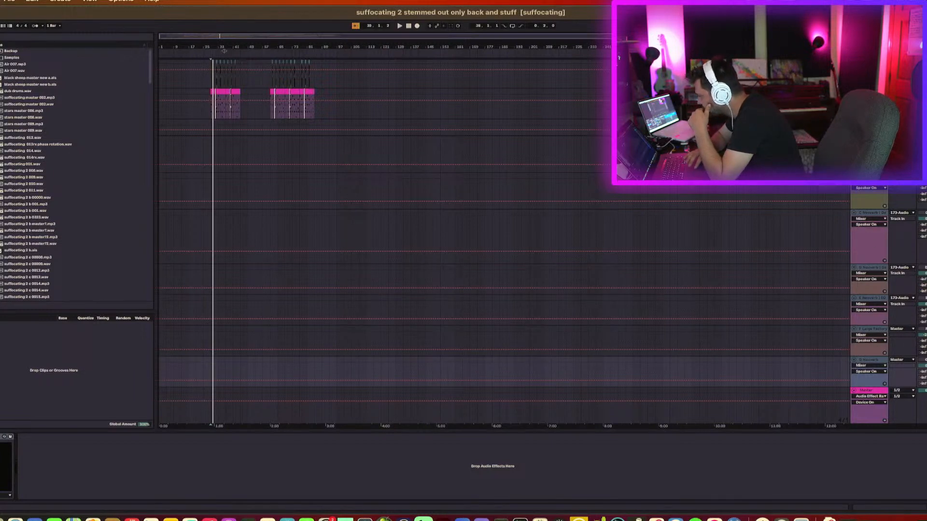
{"action": "key", "text": "alt+u"}
{"action": "scroll", "coordinate": [504, 198], "scroll_direction": "down", "scroll_amount": 20}
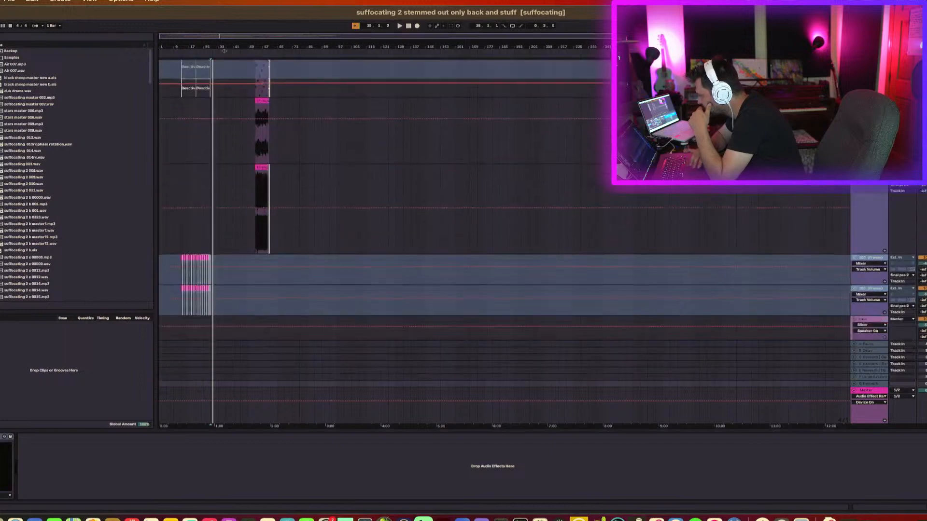
{"action": "scroll", "coordinate": [504, 198], "scroll_direction": "down", "scroll_amount": 1}
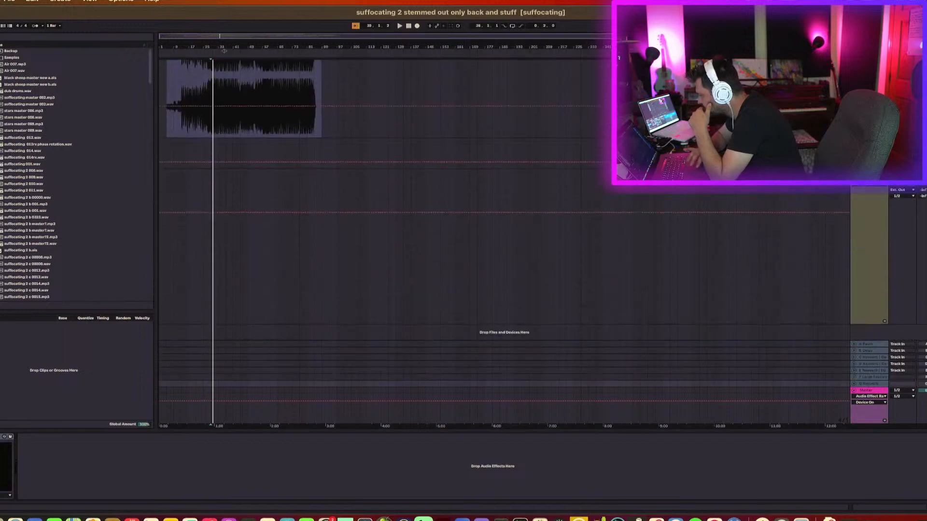
Select the bottom audio track and play back the section around bar 33.
{"action": "left_click", "coordinate": [869, 173]}
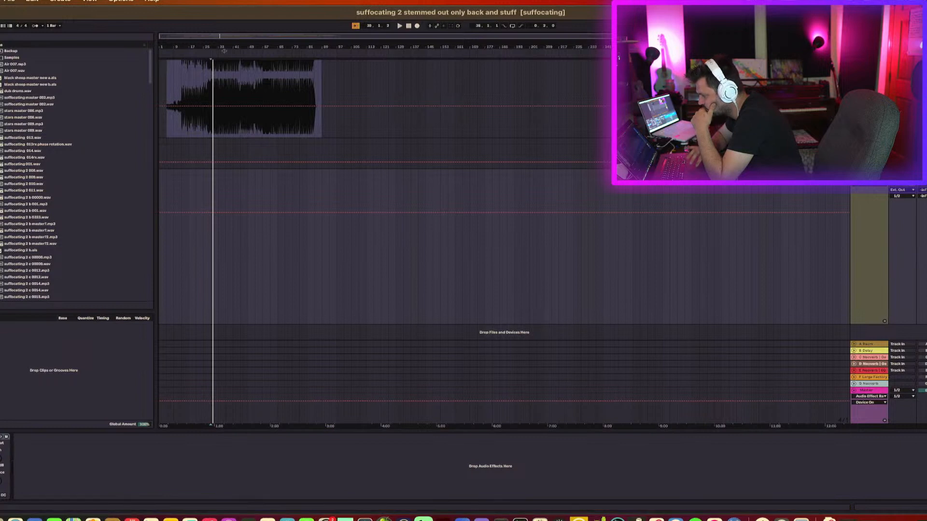
{"action": "key", "text": "space"}
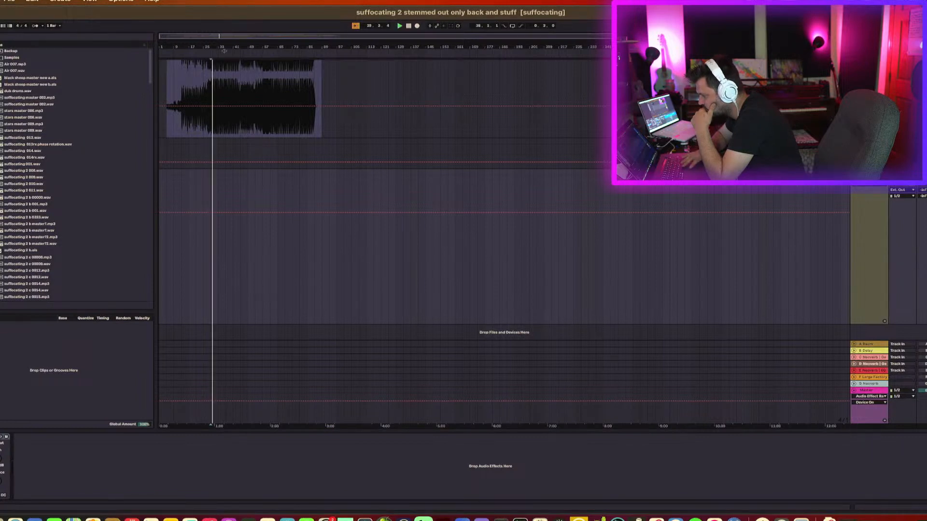
{"action": "scroll", "coordinate": [505, 193], "scroll_direction": "up", "scroll_amount": 3}
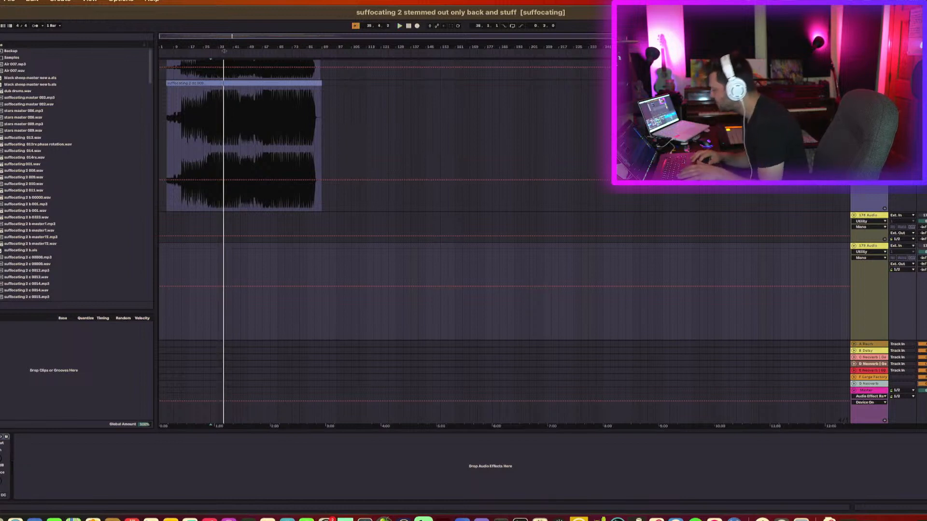
{"action": "key", "text": "space"}
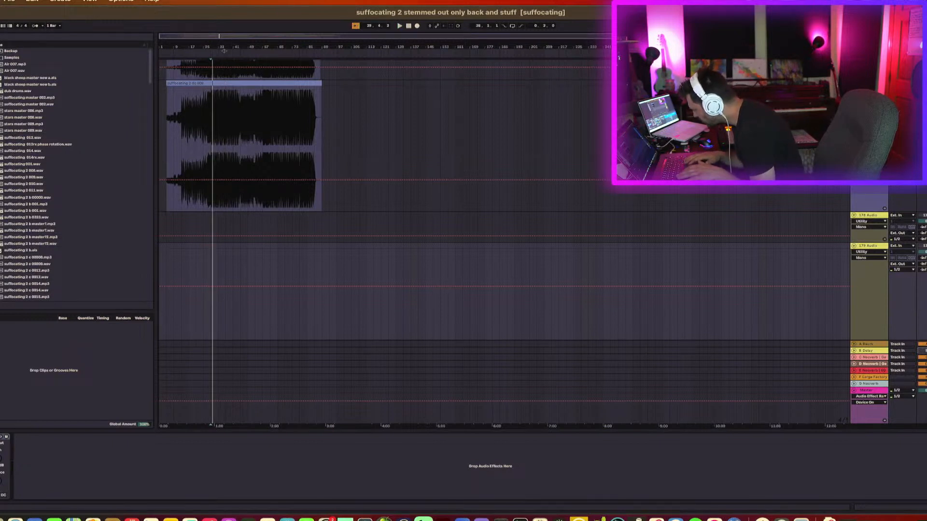
{"action": "key", "text": "space"}
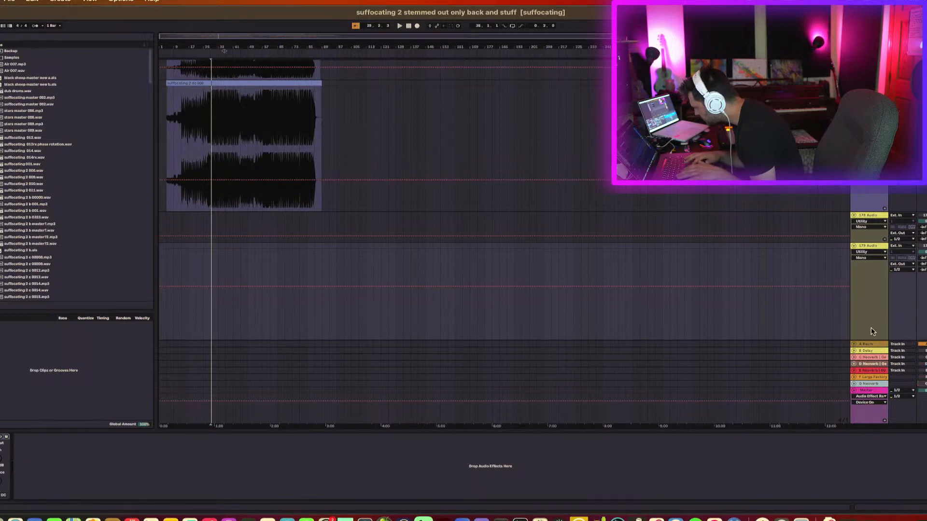
Open the Raum reverb on the A return track, raise its Mix knob, and audition the result.
{"action": "left_click", "coordinate": [875, 347]}
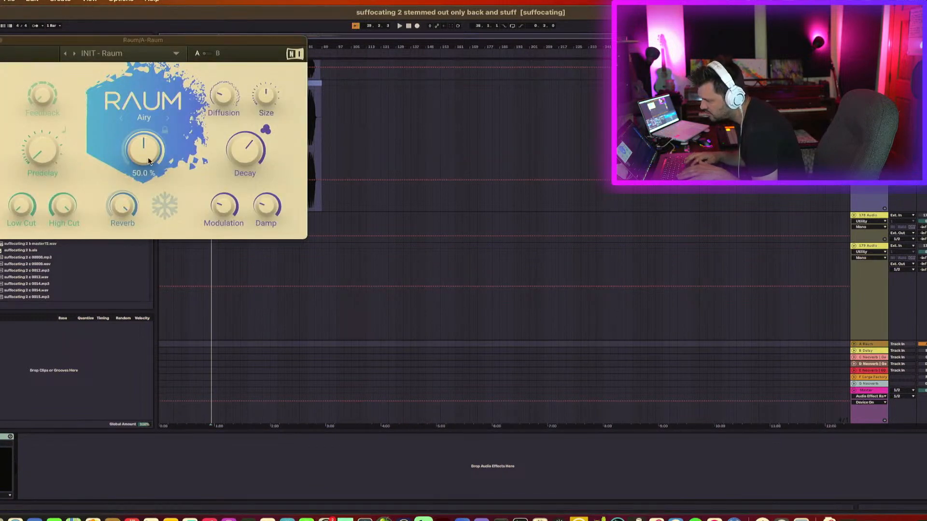
{"action": "left_click_drag", "start_coordinate": [148, 158], "coordinate": [147, 110]}
{"action": "key", "text": "space"}
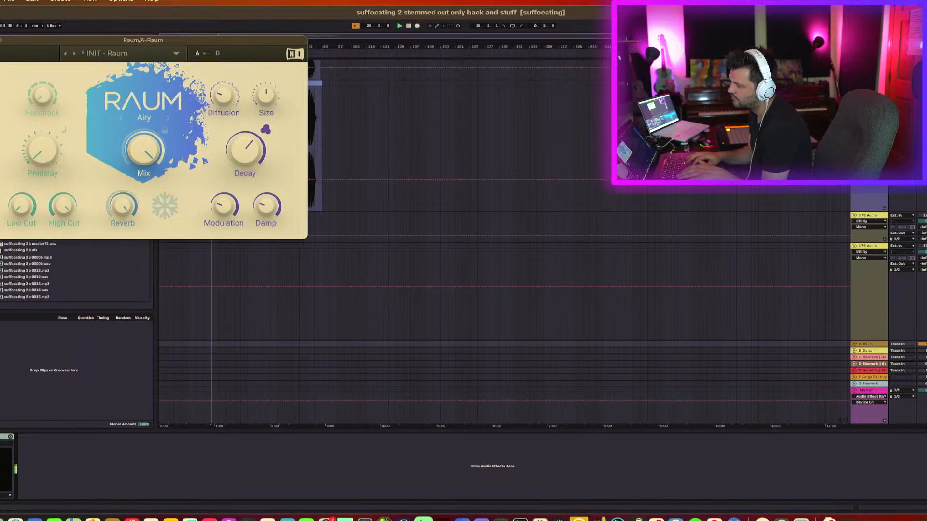
{"action": "left_click", "coordinate": [1, 40]}
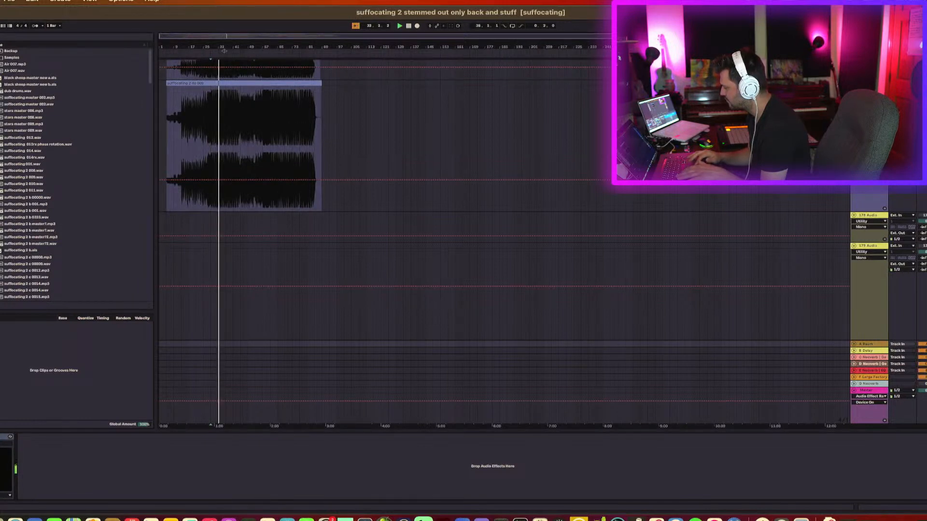
{"action": "key", "text": "space"}
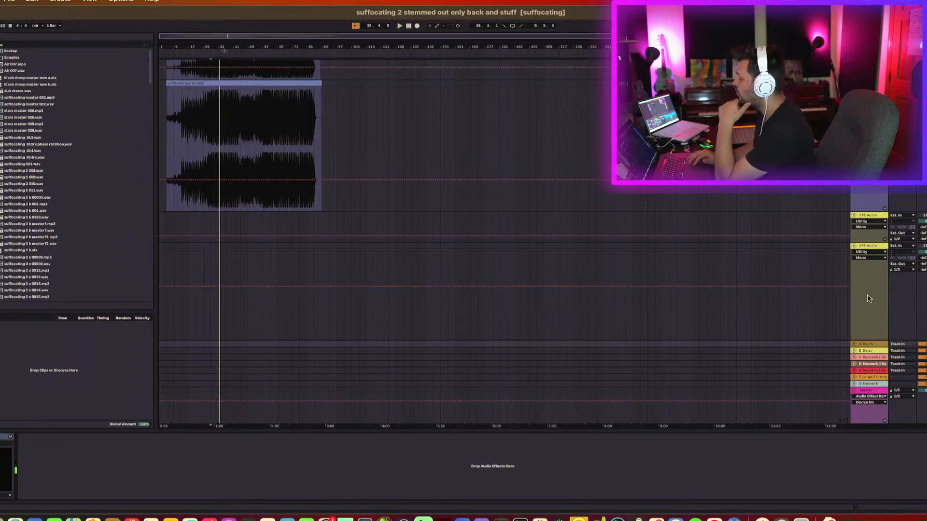
Scroll through the return tracks and the stem tracks to review the mix.
{"action": "scroll", "coordinate": [859, 305], "scroll_direction": "up", "scroll_amount": 10}
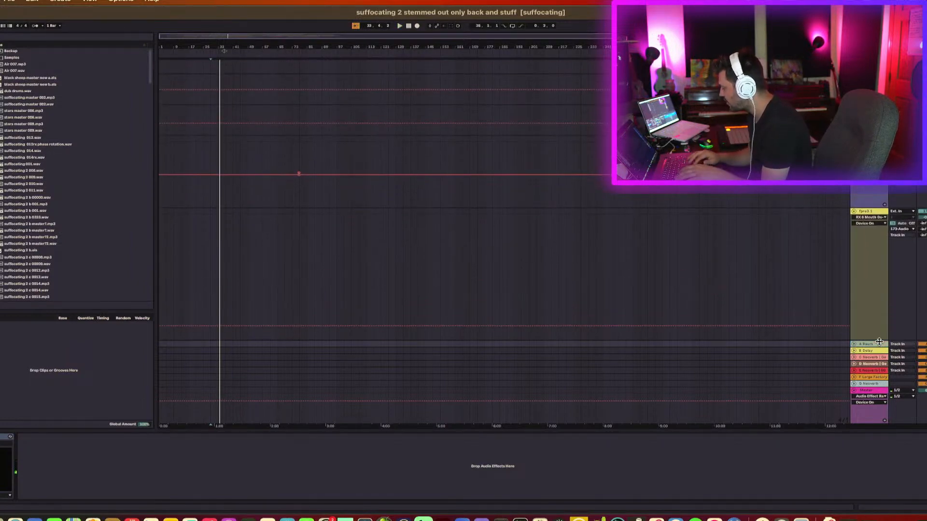
{"action": "left_click", "coordinate": [877, 382]}
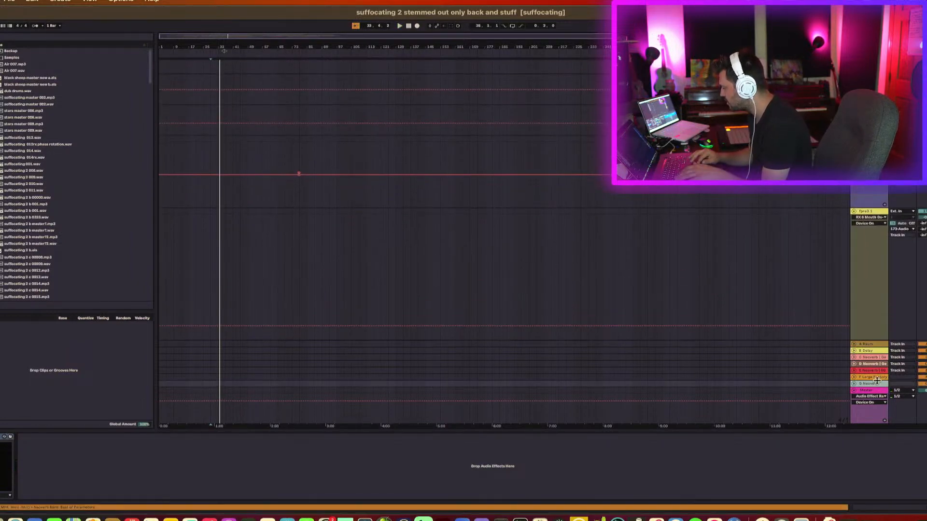
{"action": "left_click", "coordinate": [877, 346]}
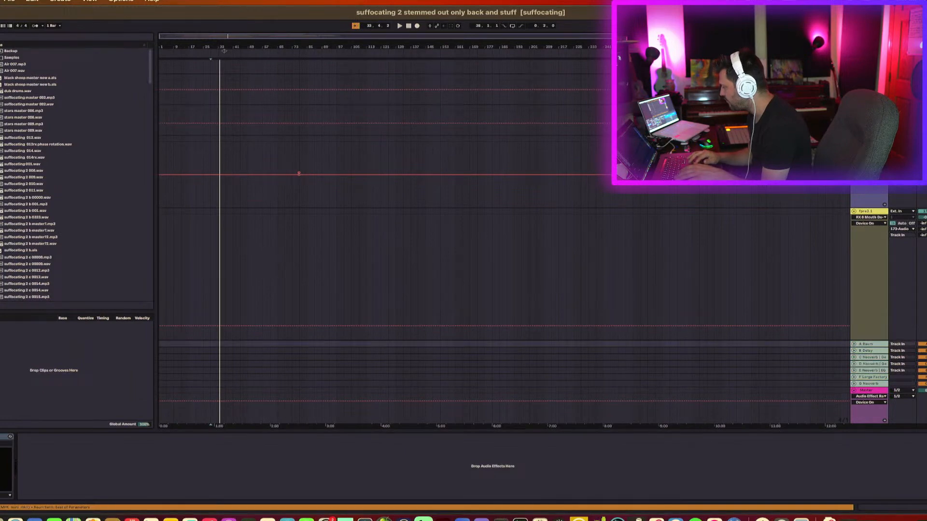
{"action": "left_click", "coordinate": [926, 345]}
{"action": "scroll", "coordinate": [888, 289], "scroll_direction": "up", "scroll_amount": 15}
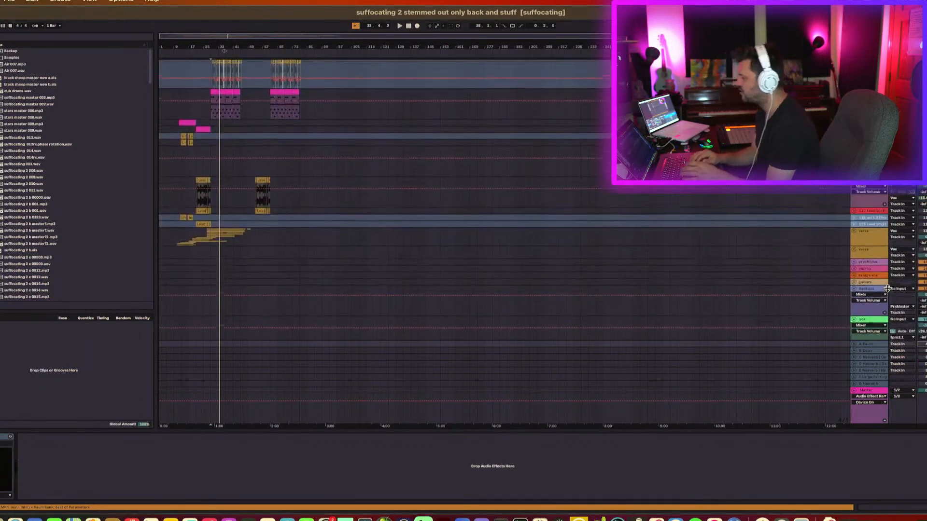
{"action": "scroll", "coordinate": [887, 289], "scroll_direction": "up", "scroll_amount": 15}
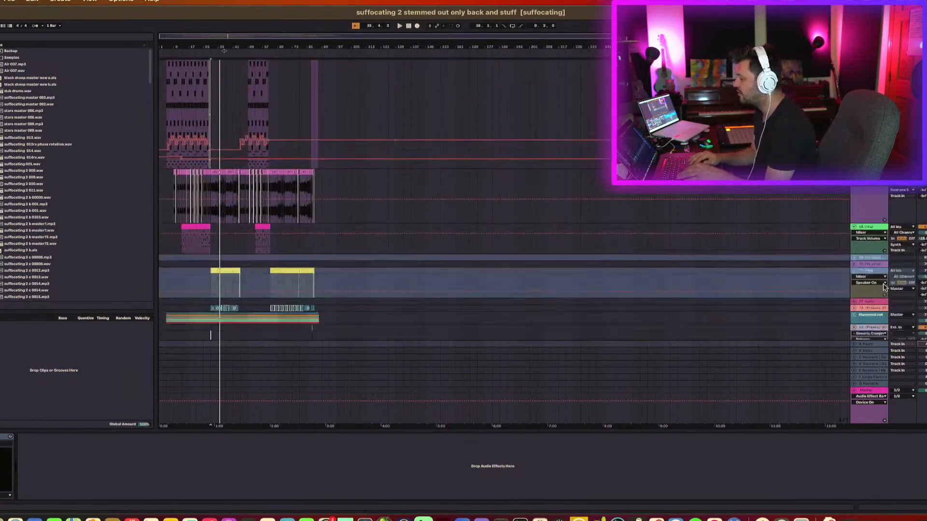
{"action": "scroll", "coordinate": [886, 288], "scroll_direction": "down", "scroll_amount": 5}
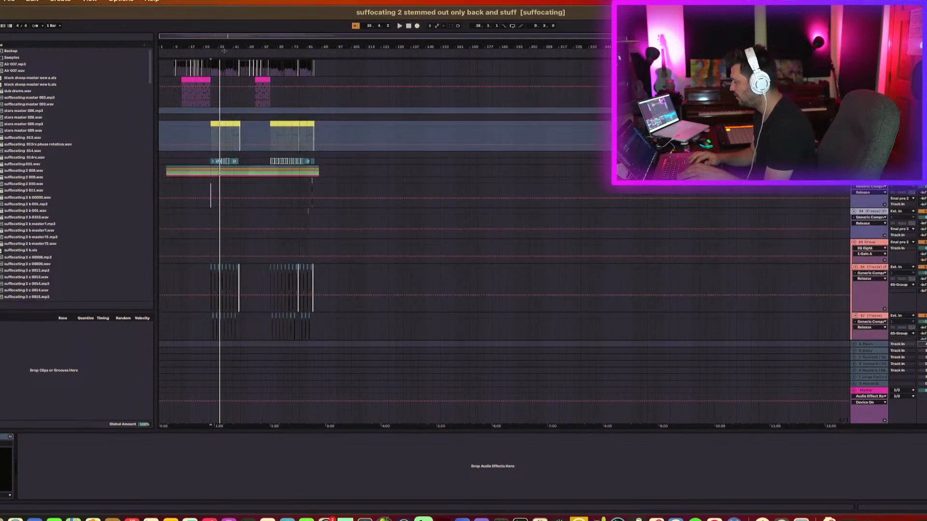
{"action": "scroll", "coordinate": [885, 288], "scroll_direction": "up", "scroll_amount": 5}
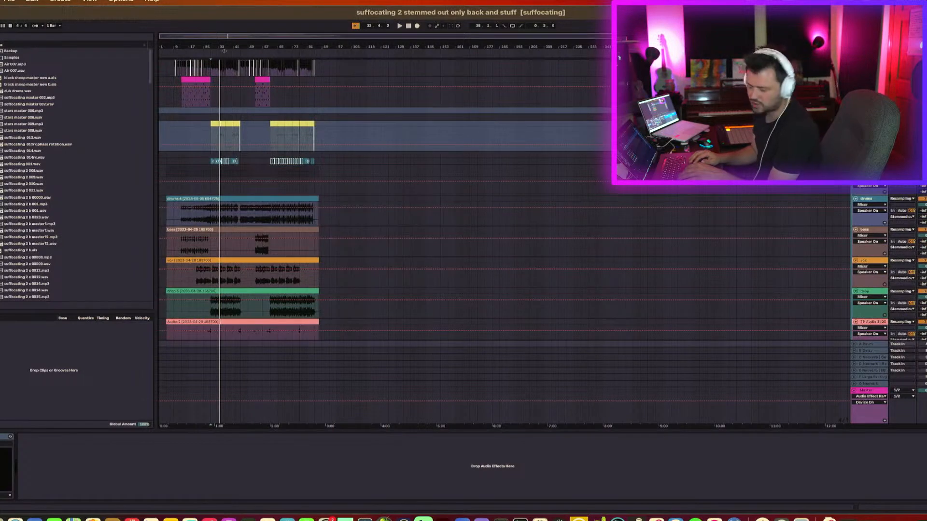
{"action": "scroll", "coordinate": [872, 186], "scroll_direction": "down", "scroll_amount": 1}
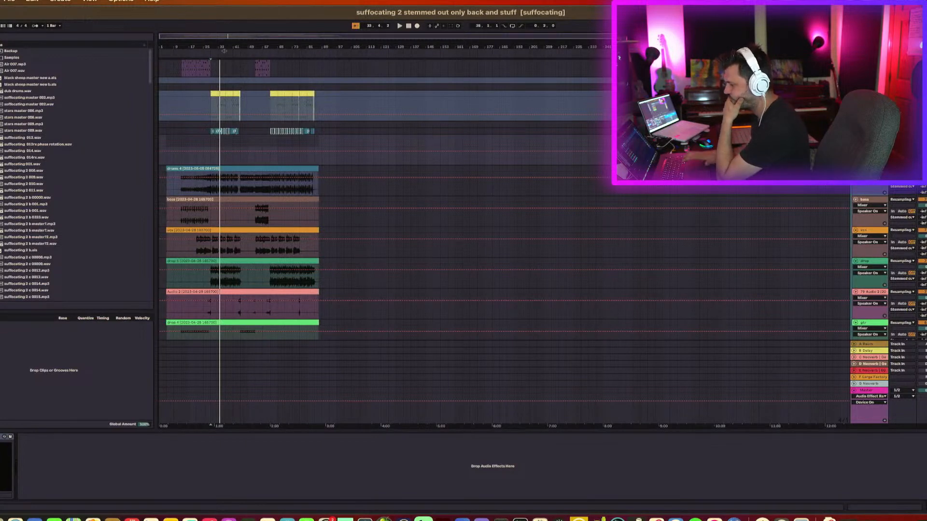
Select the Master track and open the Ozone 9 plugin on its device chain.
{"action": "left_click", "coordinate": [874, 396]}
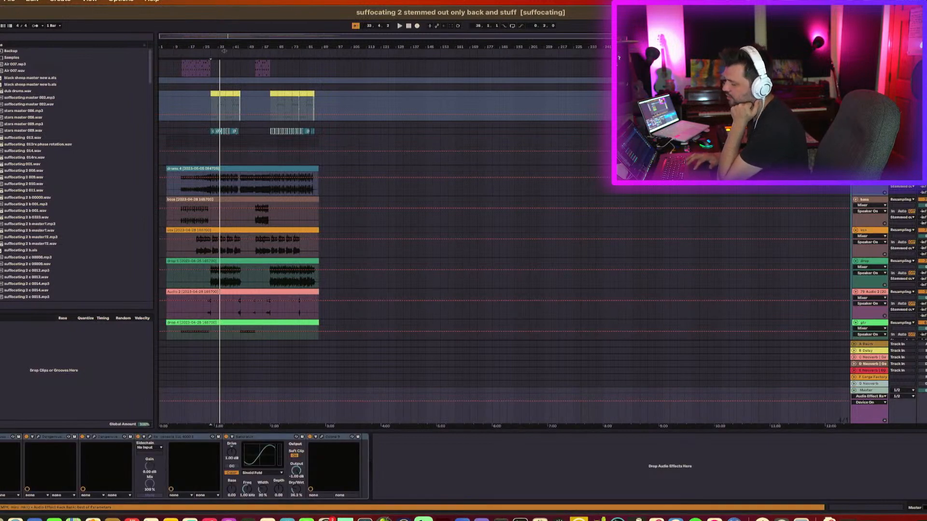
{"action": "key", "text": "0"}
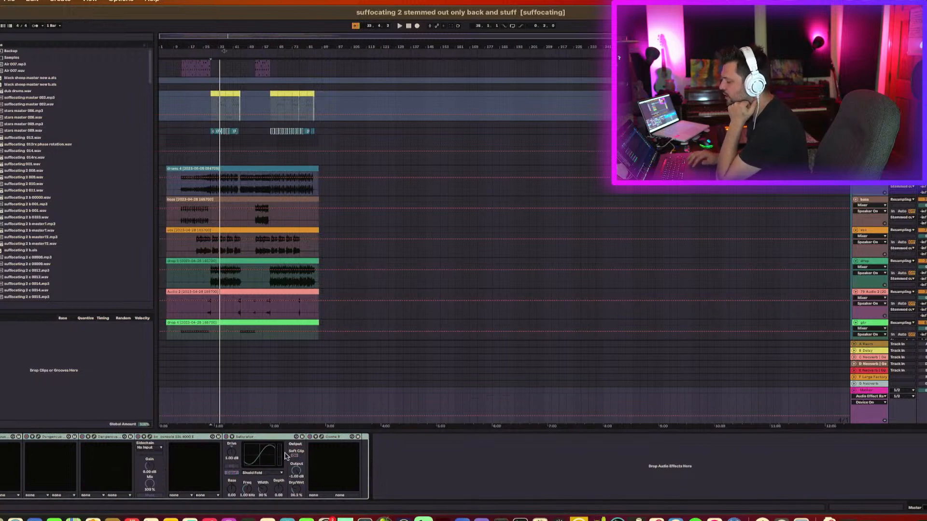
{"action": "left_click", "coordinate": [322, 438]}
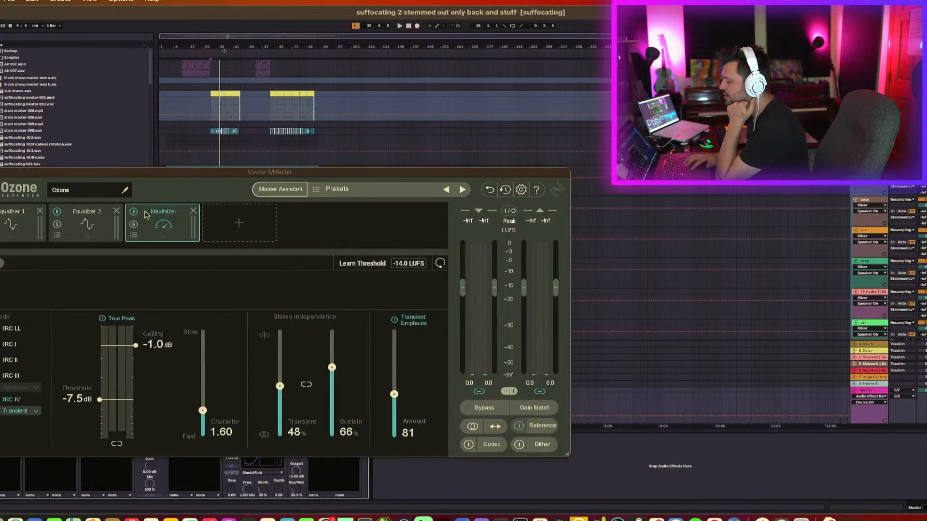
Inspect the Ozone Maximizer and Equalizer 1 modules, then open the SSL 4000 E console plugin on the Master chain.
{"action": "left_click", "coordinate": [81, 240]}
{"action": "left_click", "coordinate": [17, 234]}
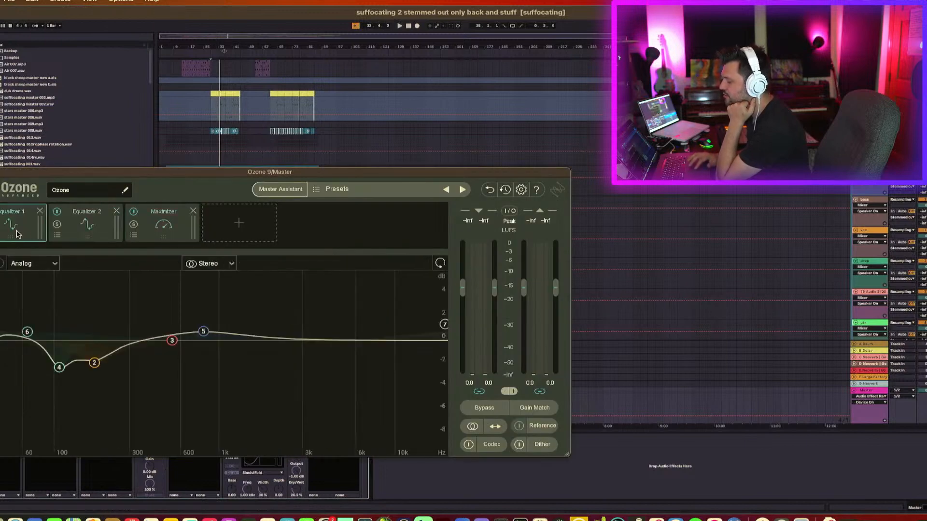
{"action": "left_click", "coordinate": [0, 172]}
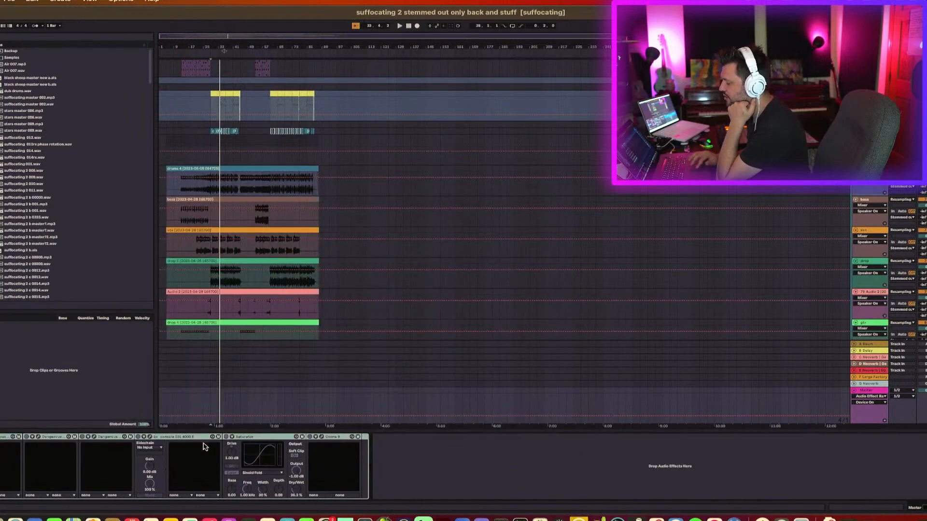
{"action": "left_click", "coordinate": [252, 437]}
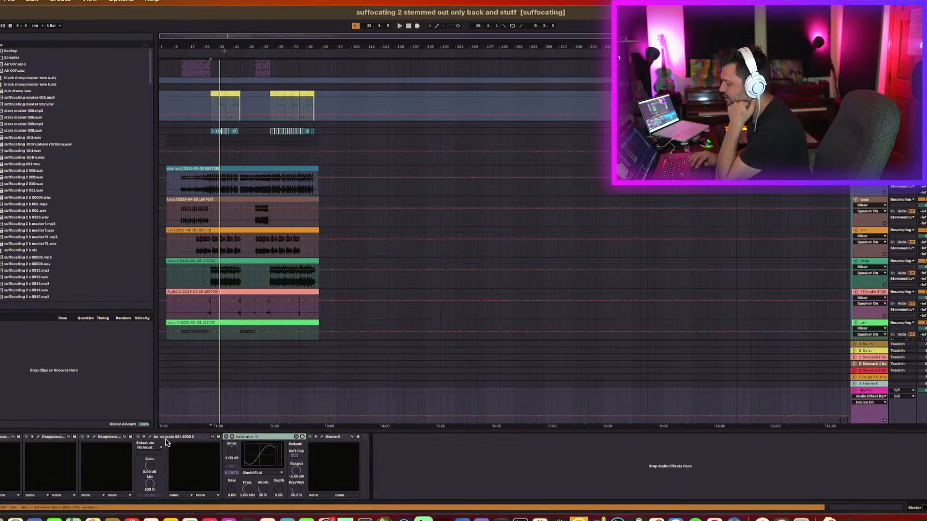
{"action": "left_click", "coordinate": [151, 438]}
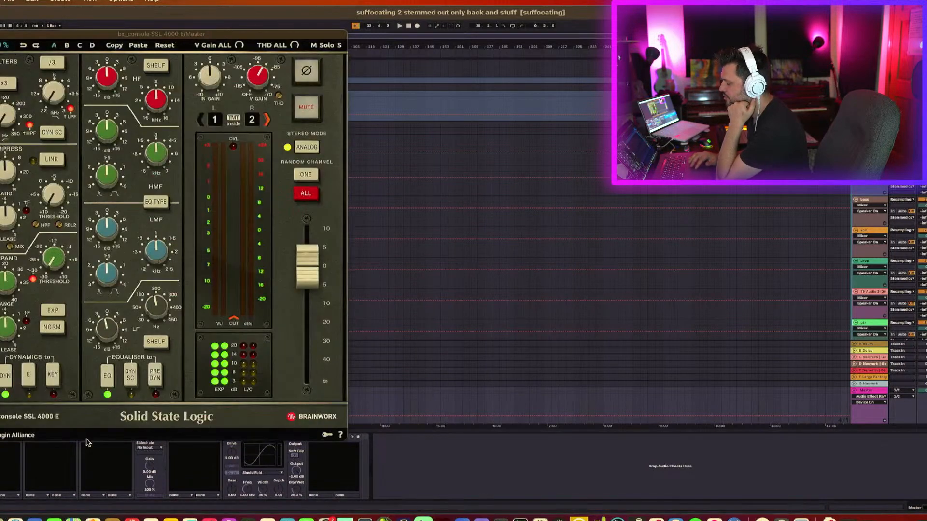
{"action": "left_click", "coordinate": [0, 33]}
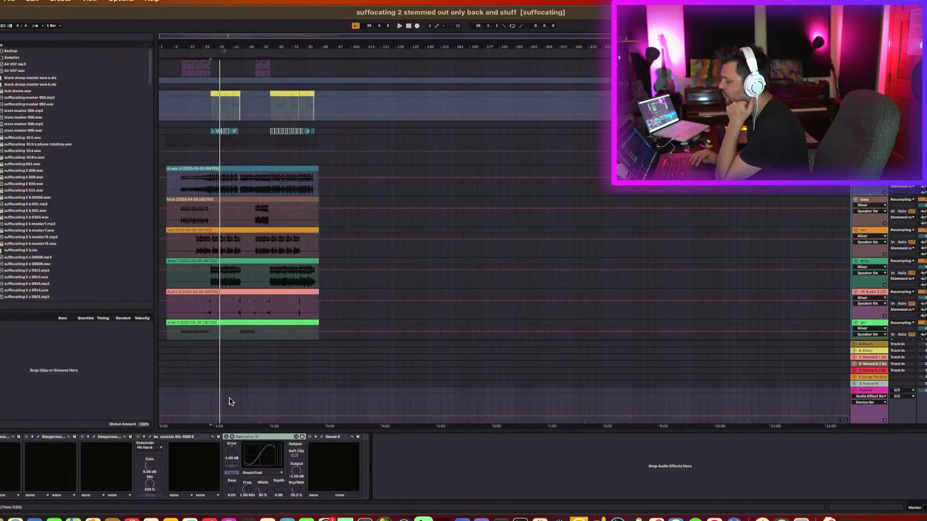
Select the drums clip, place the playhead near the song's start and play back the arrangement.
{"action": "left_click", "coordinate": [246, 167]}
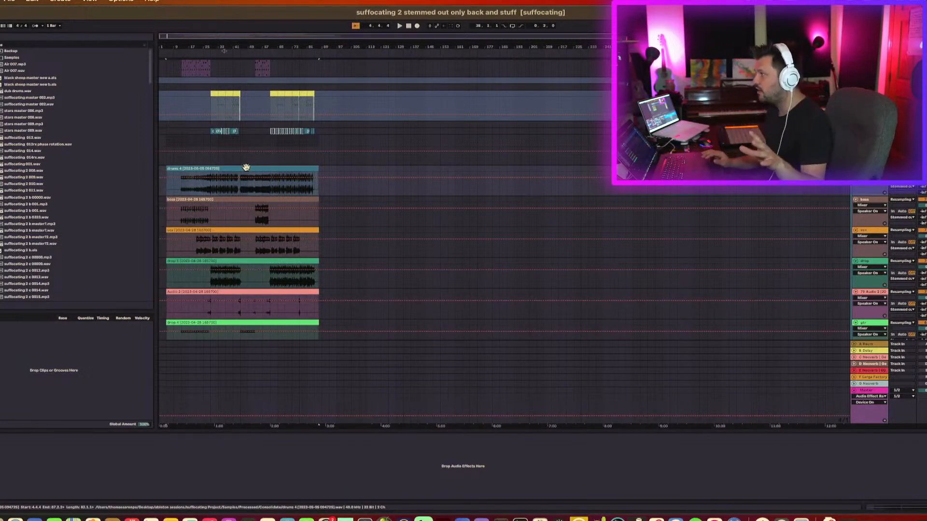
{"action": "scroll", "coordinate": [237, 168], "scroll_direction": "up", "scroll_amount": 1}
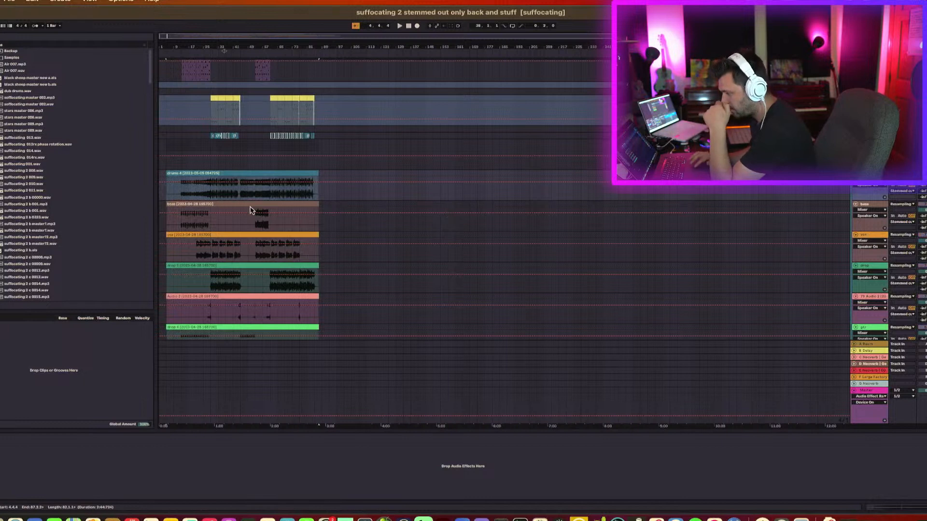
{"action": "left_click", "coordinate": [182, 195]}
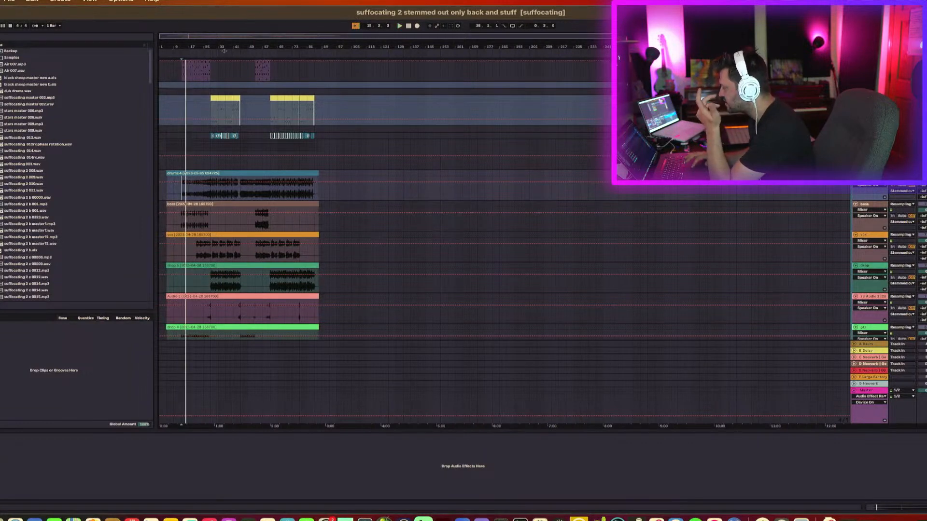
{"action": "key", "text": "space"}
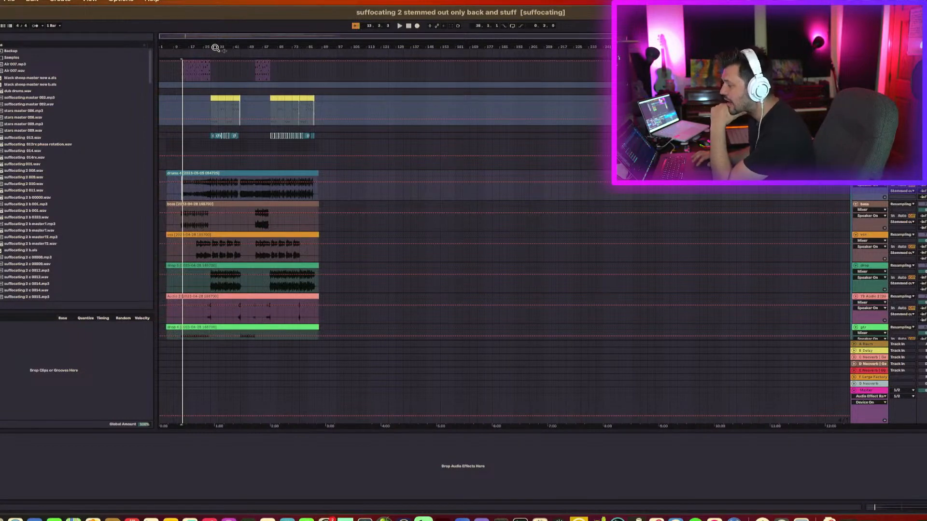
Zoom in on the start of the drop clip and examine its waveform and selection.
{"action": "left_click_drag", "start_coordinate": [216, 47], "coordinate": [224, 84]}
{"action": "scroll", "coordinate": [270, 163], "scroll_direction": "left", "scroll_amount": 3}
{"action": "scroll", "coordinate": [270, 163], "scroll_direction": "down", "scroll_amount": 1}
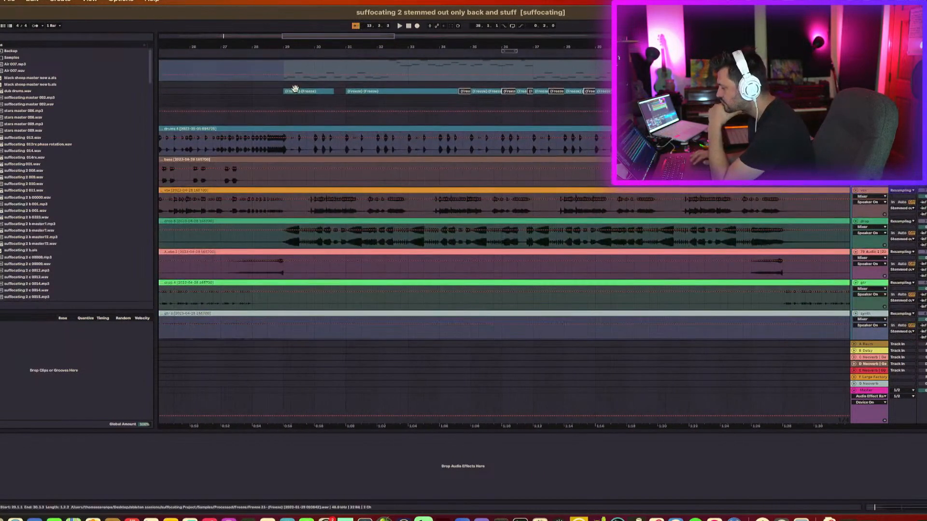
{"action": "left_click_drag", "start_coordinate": [289, 46], "coordinate": [289, 116]}
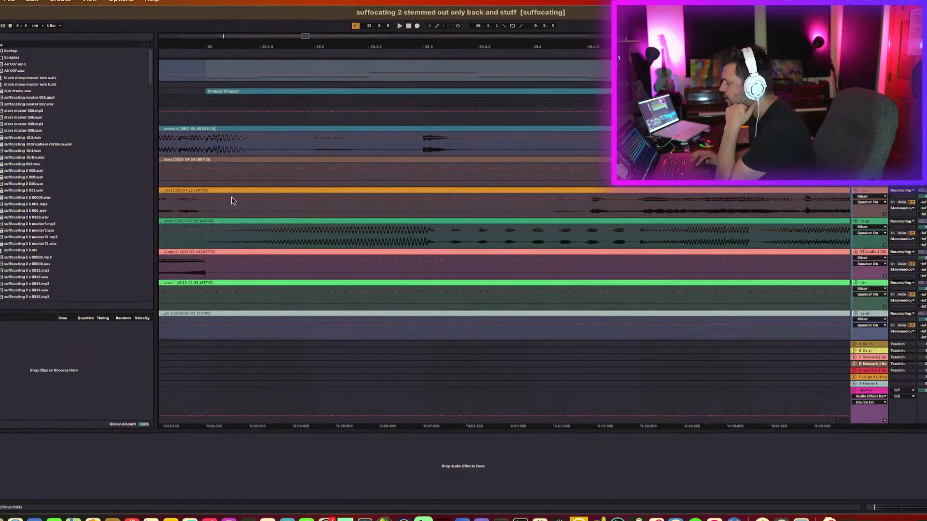
{"action": "scroll", "coordinate": [231, 196], "scroll_direction": "left", "scroll_amount": 2}
{"action": "scroll", "coordinate": [231, 197], "scroll_direction": "down", "scroll_amount": 1}
{"action": "left_click_drag", "start_coordinate": [239, 231], "coordinate": [286, 235]}
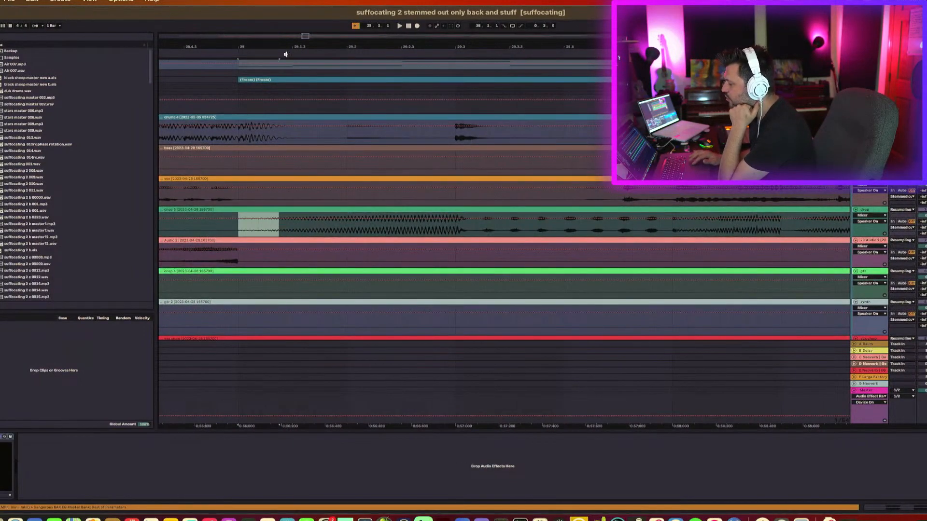
{"action": "left_click_drag", "start_coordinate": [288, 47], "coordinate": [289, 20]}
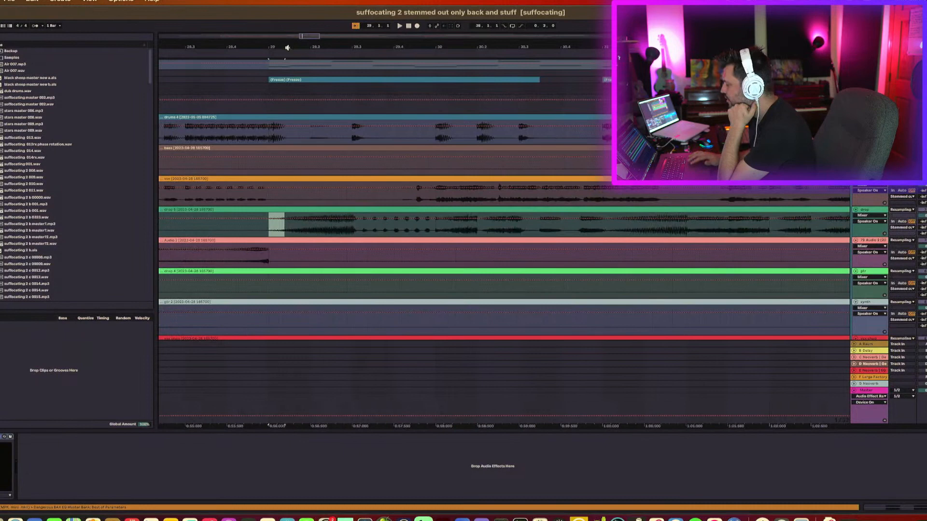
{"action": "left_click", "coordinate": [437, 225]}
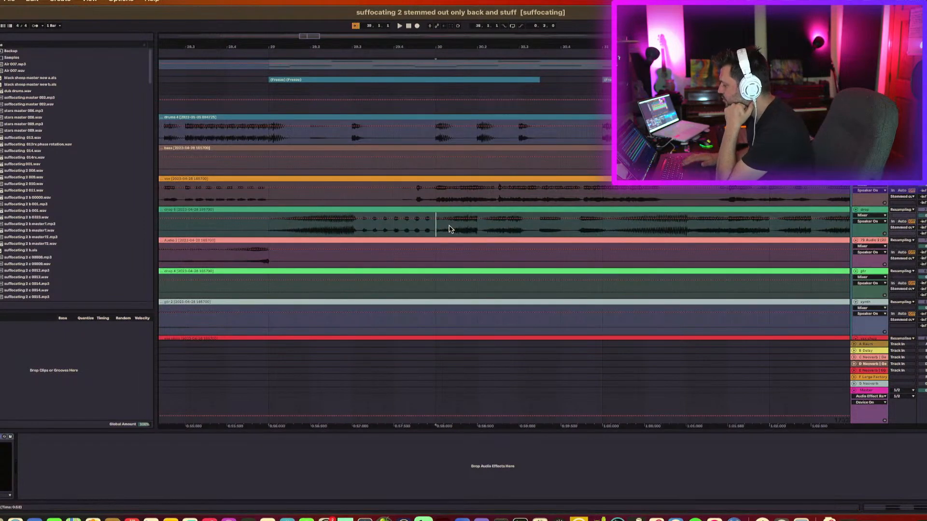
{"action": "left_click", "coordinate": [434, 210]}
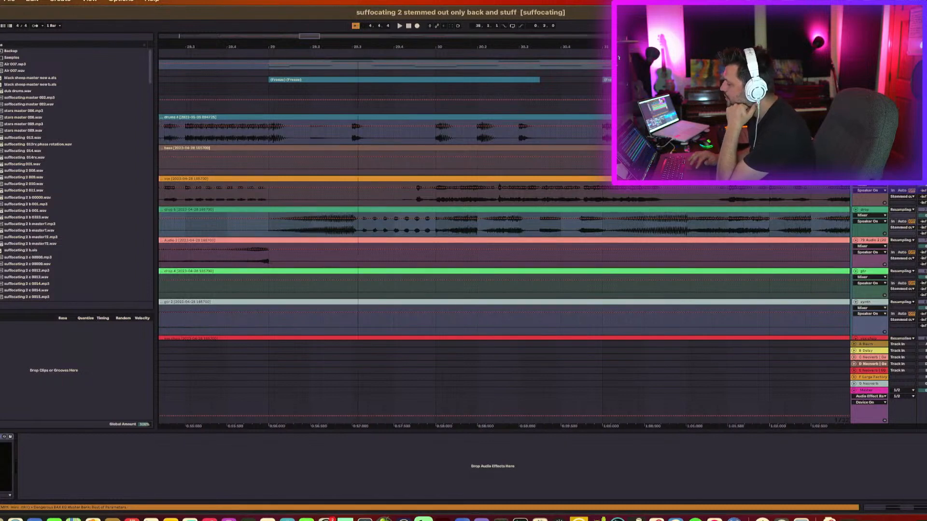
{"action": "left_click_drag", "start_coordinate": [288, 47], "coordinate": [288, 9]}
Set the playhead near bar 29 and play back the arrangement.
{"action": "left_click", "coordinate": [282, 141]}
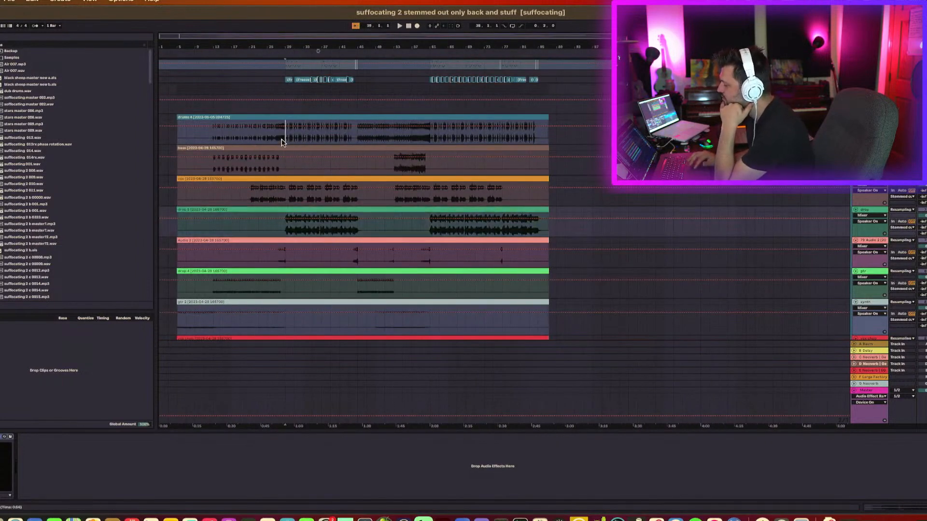
{"action": "left_click", "coordinate": [277, 141]}
{"action": "key", "text": "space"}
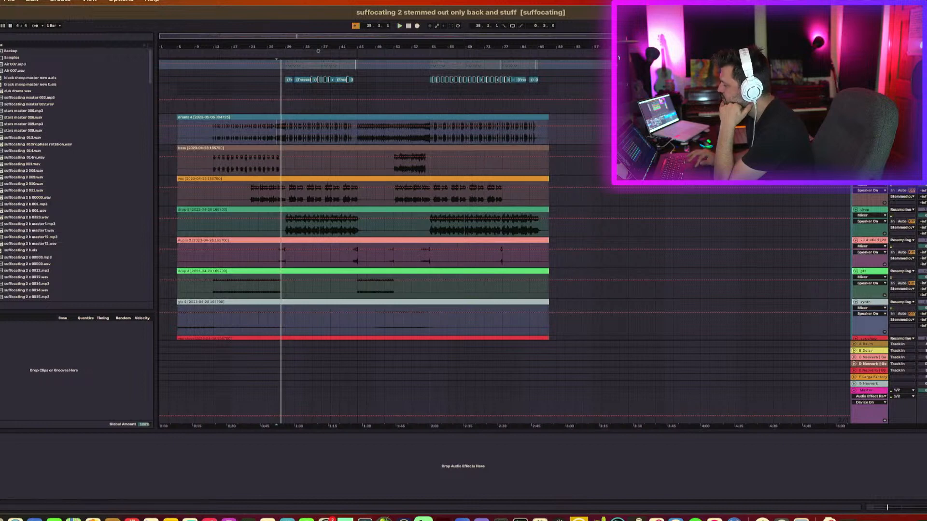
{"action": "key", "text": "space"}
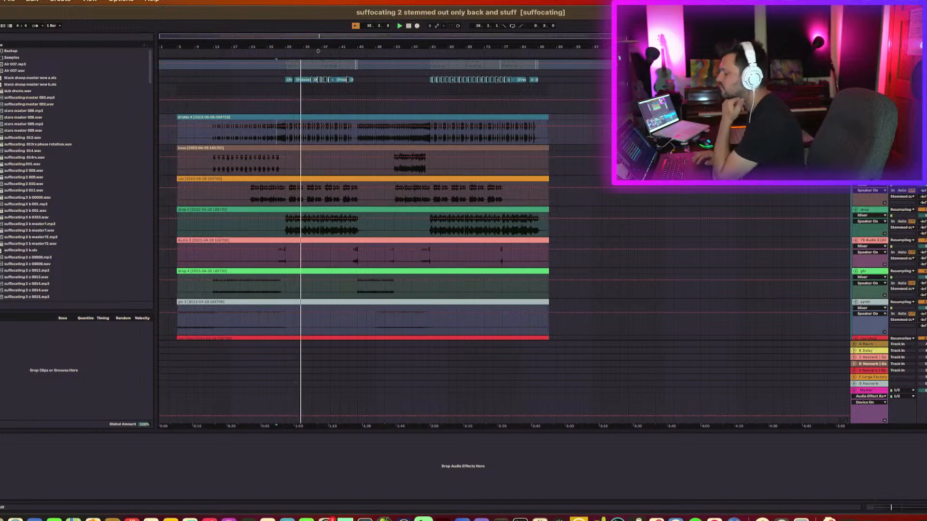
Scroll through the stem tracks and restart playback from around bar 29.
{"action": "scroll", "coordinate": [730, 213], "scroll_direction": "down", "scroll_amount": 3}
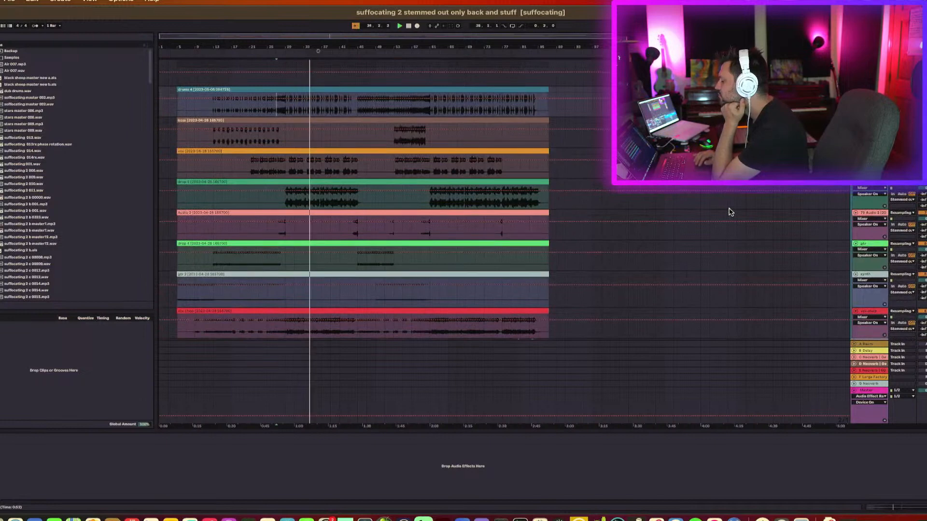
{"action": "scroll", "coordinate": [730, 213], "scroll_direction": "down", "scroll_amount": 5}
{"action": "scroll", "coordinate": [730, 211], "scroll_direction": "up", "scroll_amount": 4}
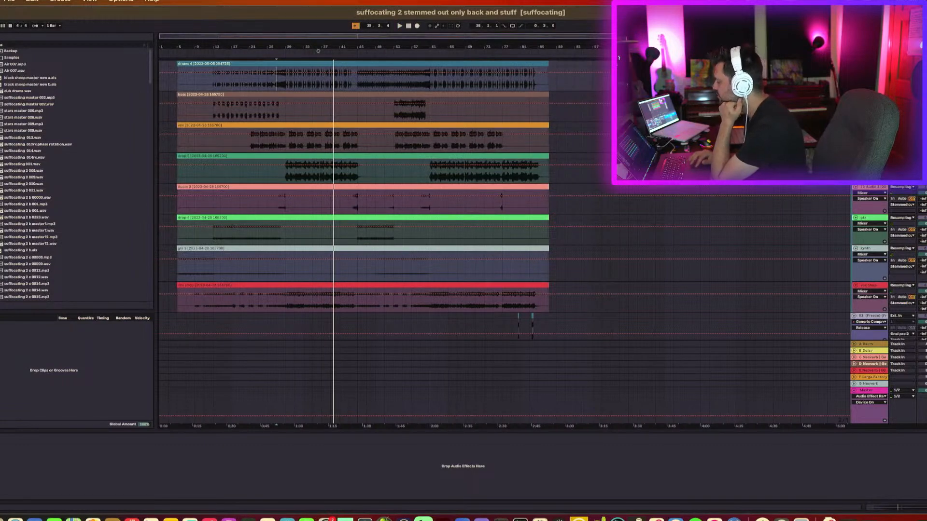
{"action": "key", "text": "space"}
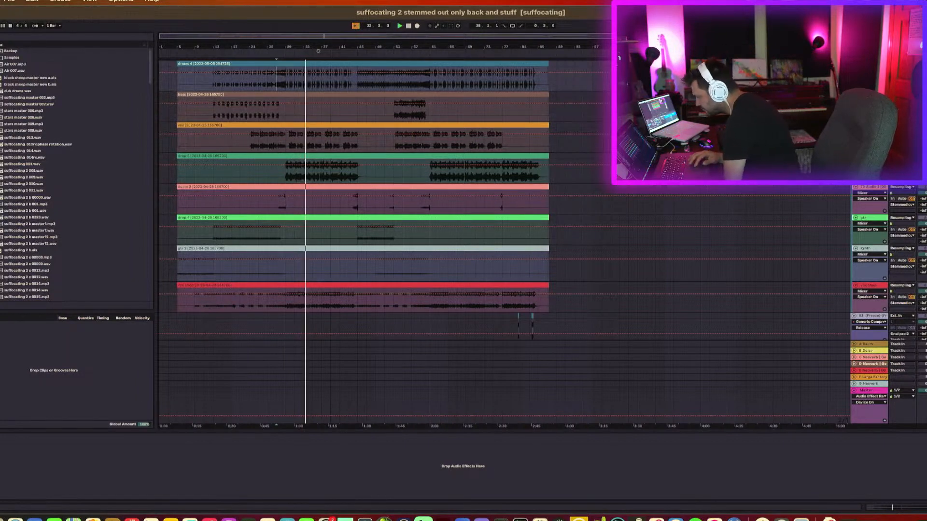
{"action": "scroll", "coordinate": [318, 51], "scroll_direction": "down", "scroll_amount": 1}
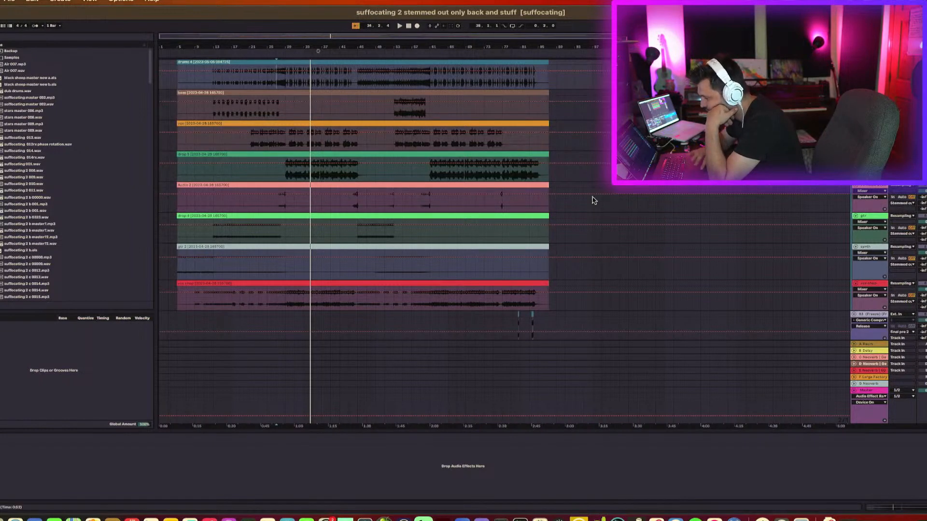
{"action": "left_click", "coordinate": [276, 208]}
{"action": "key", "text": "space"}
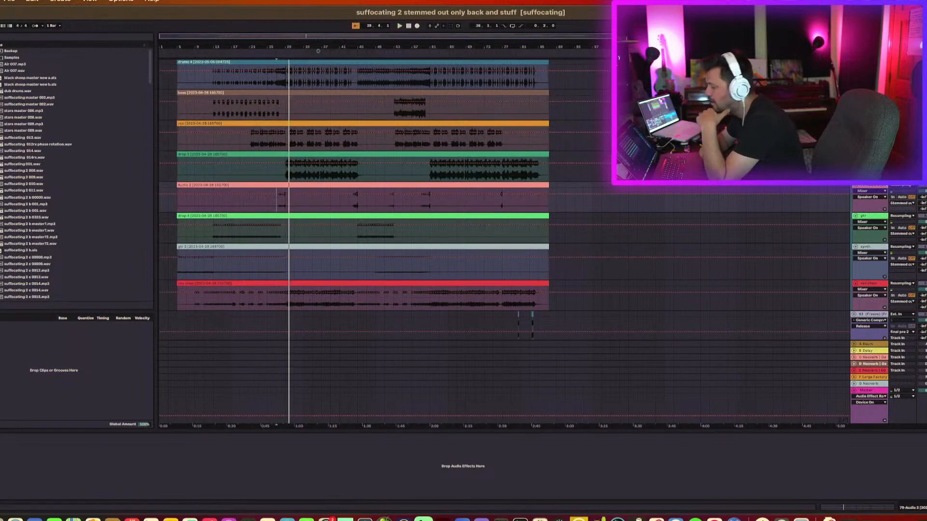
Play back the arrangement from around bar 49 on the Audio 2 track.
{"action": "left_click", "coordinate": [385, 206]}
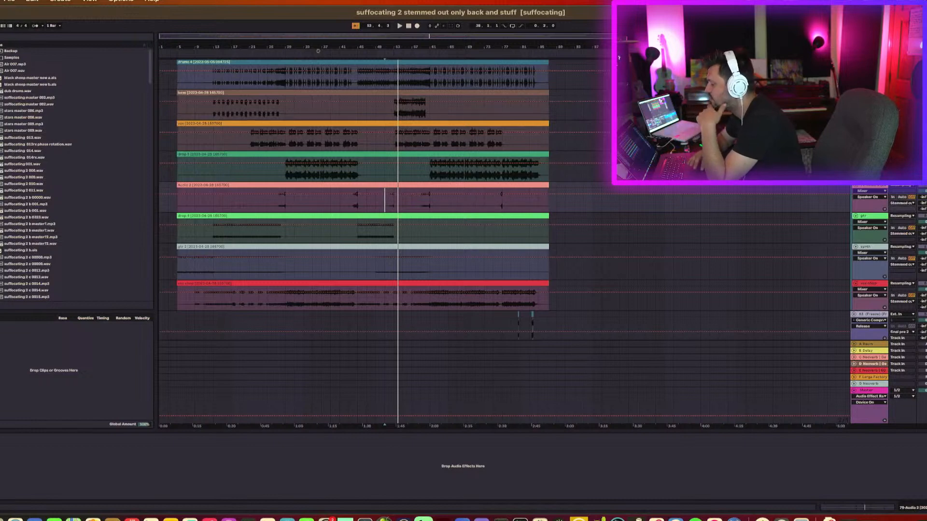
{"action": "key", "text": "space"}
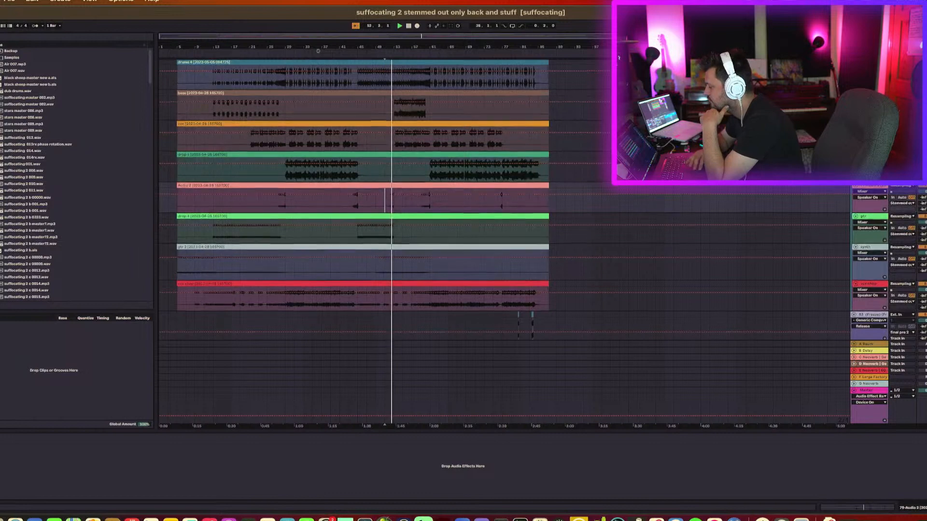
{"action": "scroll", "coordinate": [362, 193], "scroll_direction": "up", "scroll_amount": 2}
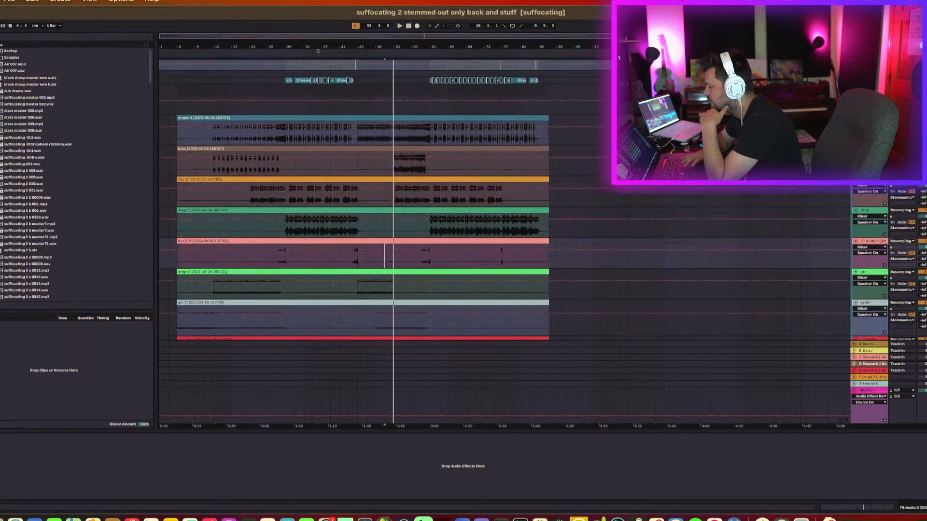
{"action": "key", "text": "space"}
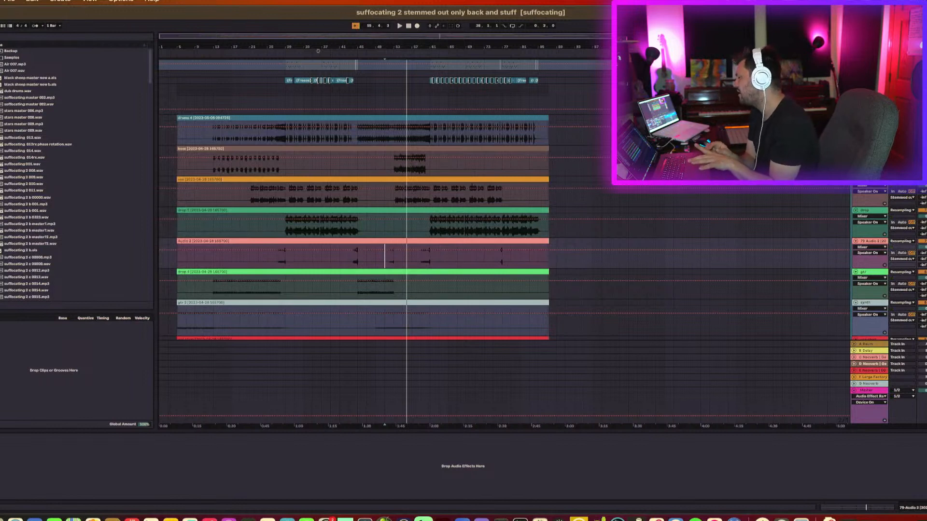
{"action": "key", "text": "space"}
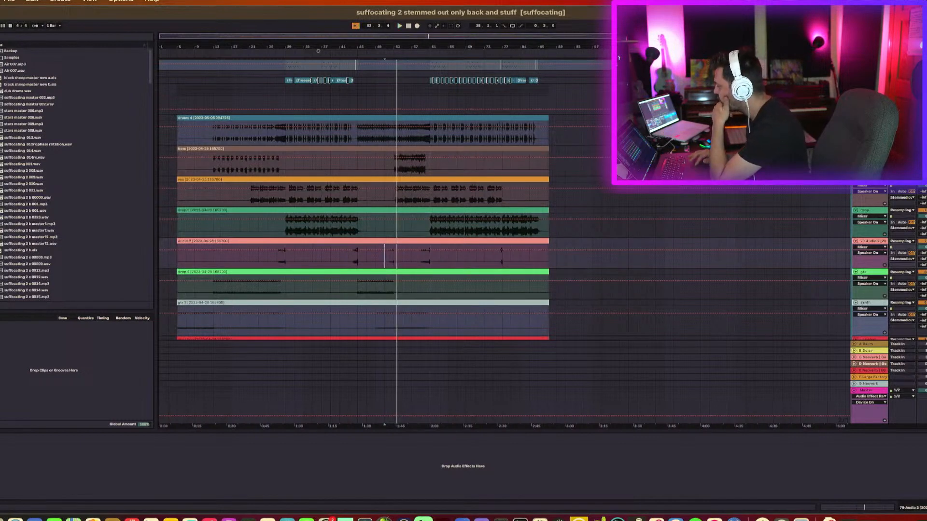
Select the tracks one by one in the lower part of the track list and inspect each track's device chain.
{"action": "left_click", "coordinate": [869, 149]}
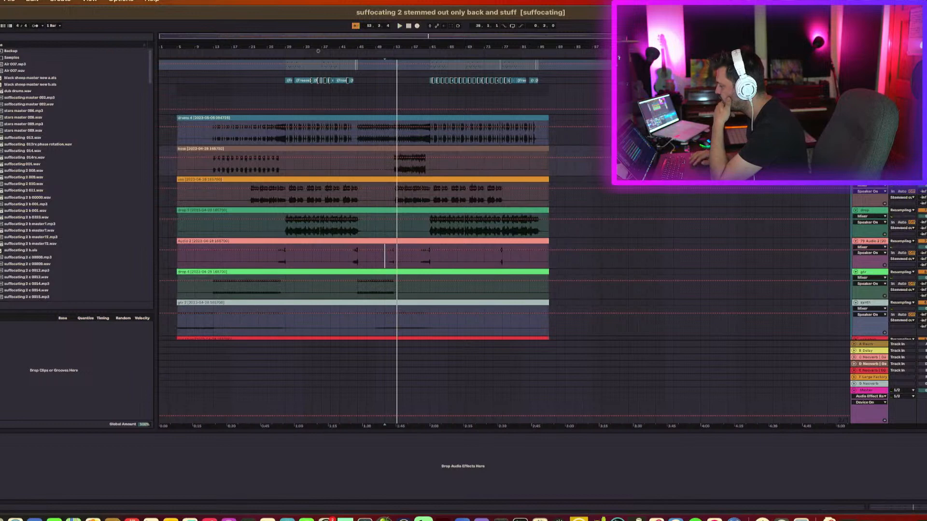
{"action": "left_click", "coordinate": [869, 118]}
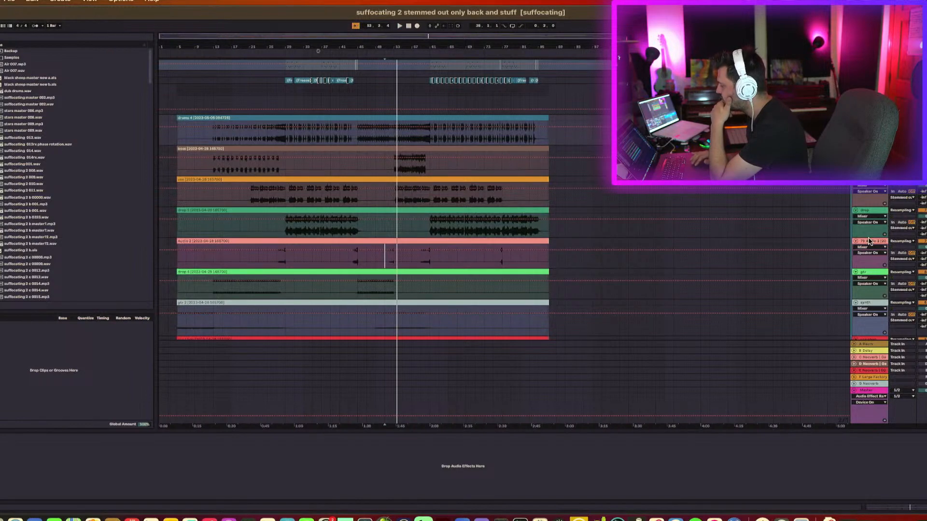
{"action": "scroll", "coordinate": [872, 244], "scroll_direction": "down", "scroll_amount": 20}
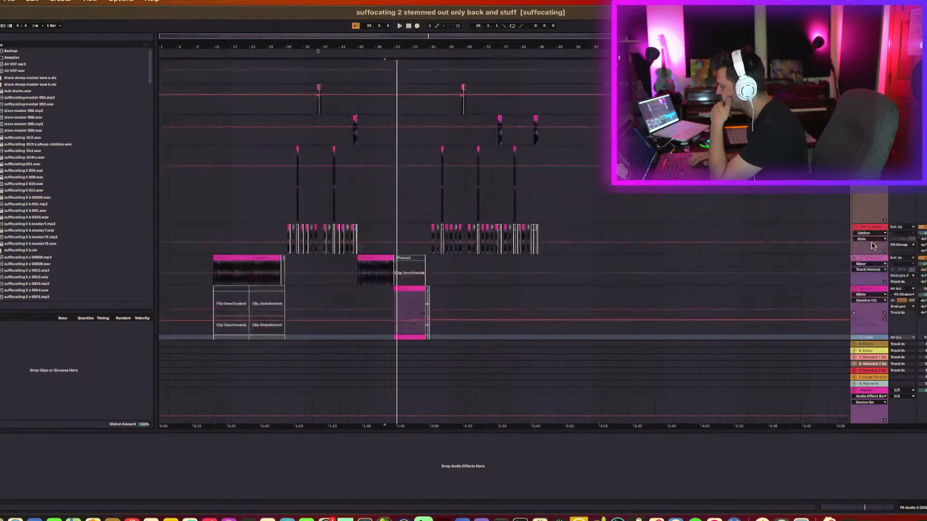
{"action": "scroll", "coordinate": [872, 244], "scroll_direction": "up", "scroll_amount": 10}
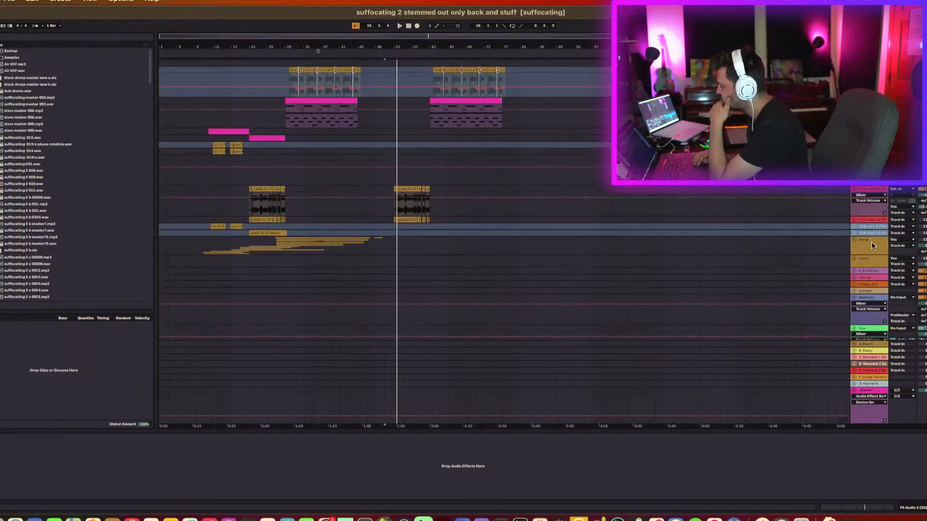
{"action": "left_click", "coordinate": [870, 166]}
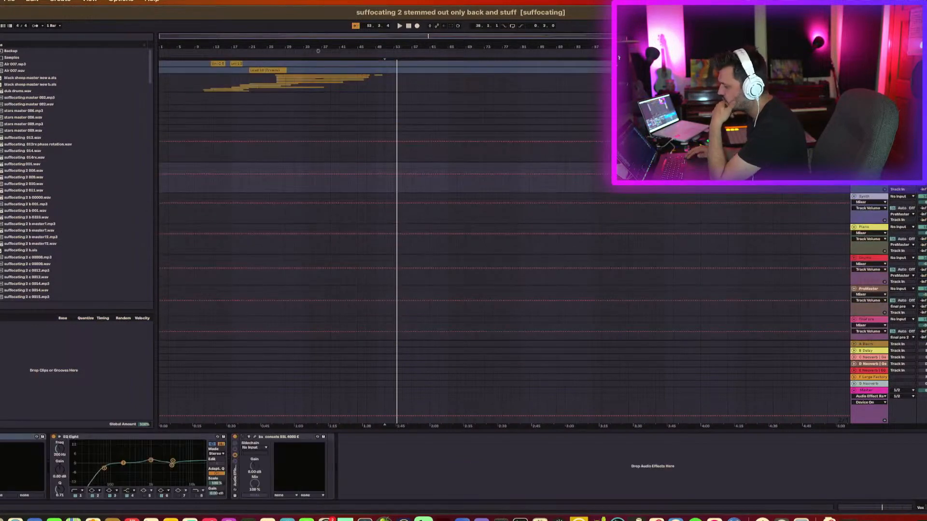
{"action": "left_click", "coordinate": [871, 198]}
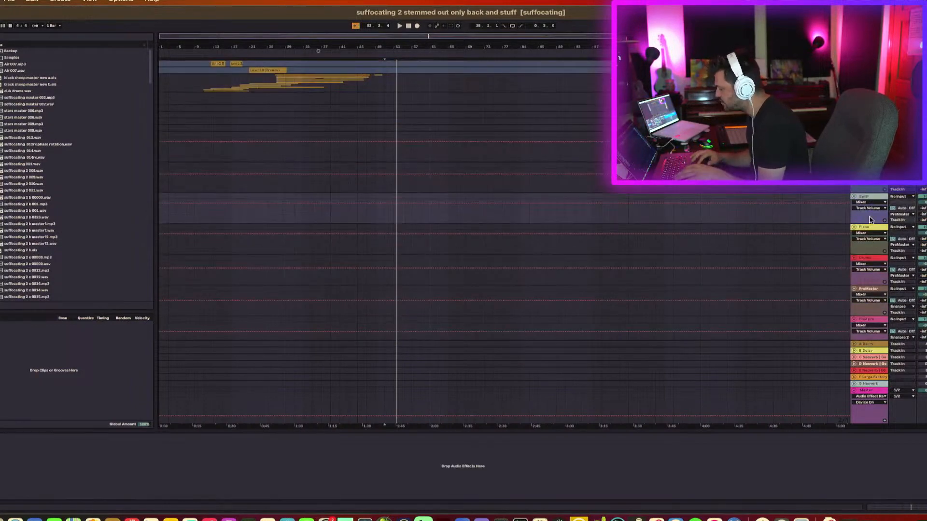
{"action": "left_click", "coordinate": [871, 232]}
{"action": "left_click", "coordinate": [871, 264]}
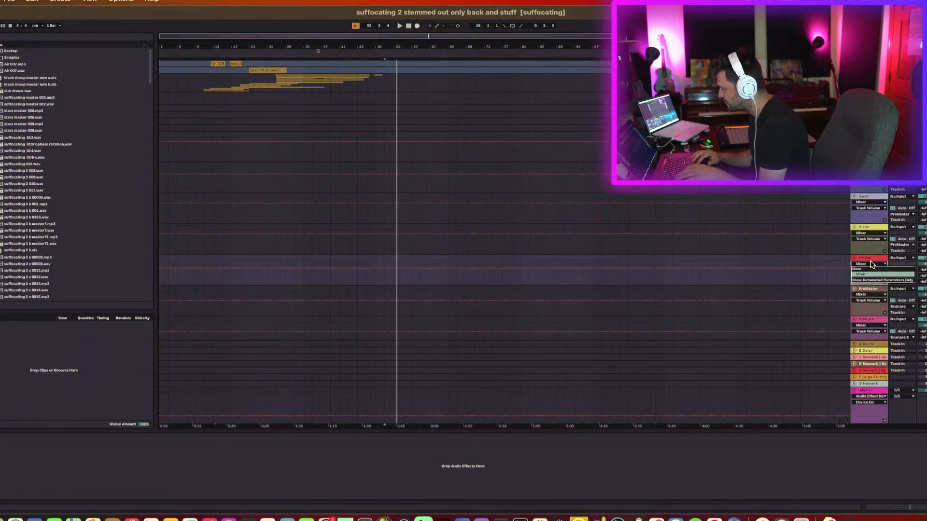
{"action": "left_click", "coordinate": [871, 292]}
{"action": "scroll", "coordinate": [870, 293], "scroll_direction": "down", "scroll_amount": 3}
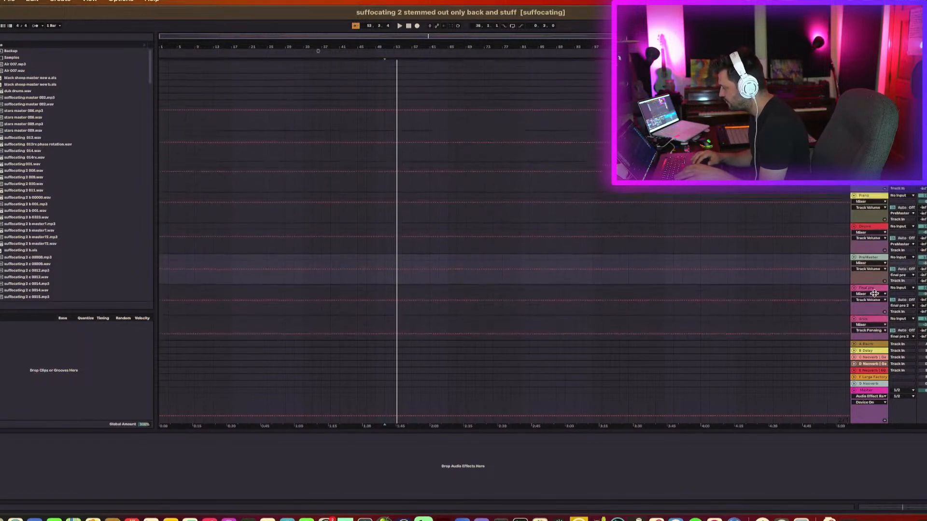
{"action": "scroll", "coordinate": [871, 292], "scroll_direction": "up", "scroll_amount": 1}
{"action": "left_click", "coordinate": [871, 296]}
{"action": "scroll", "coordinate": [871, 296], "scroll_direction": "down", "scroll_amount": 1}
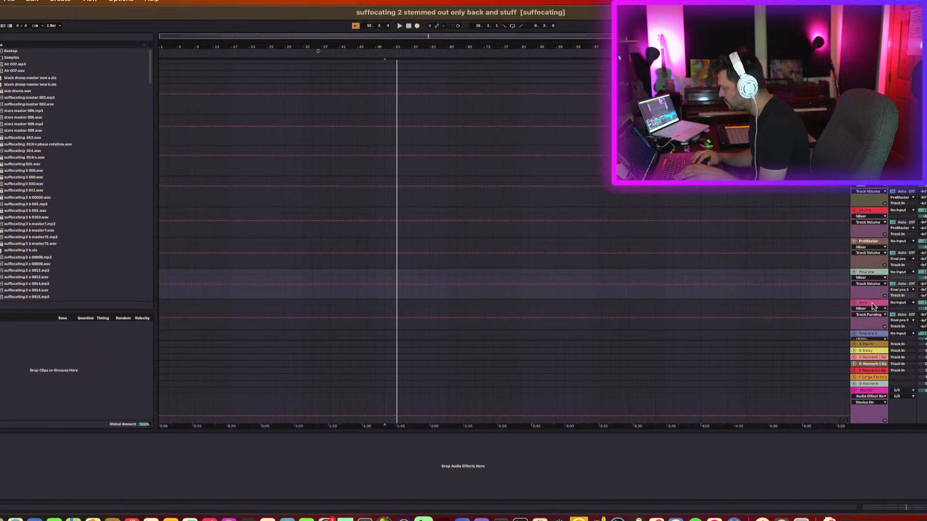
{"action": "left_click", "coordinate": [873, 305]}
{"action": "scroll", "coordinate": [873, 305], "scroll_direction": "down", "scroll_amount": 2}
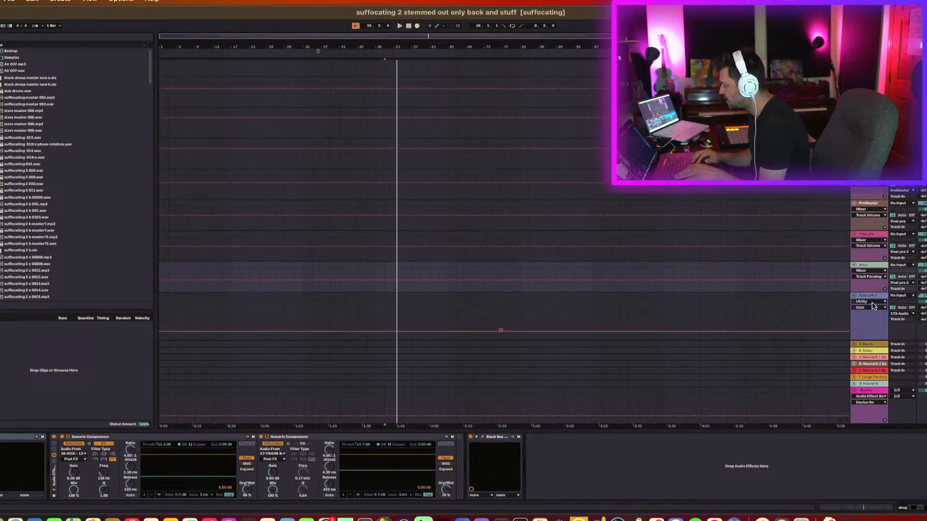
{"action": "left_click", "coordinate": [875, 296]}
{"action": "scroll", "coordinate": [875, 296], "scroll_direction": "down", "scroll_amount": 4}
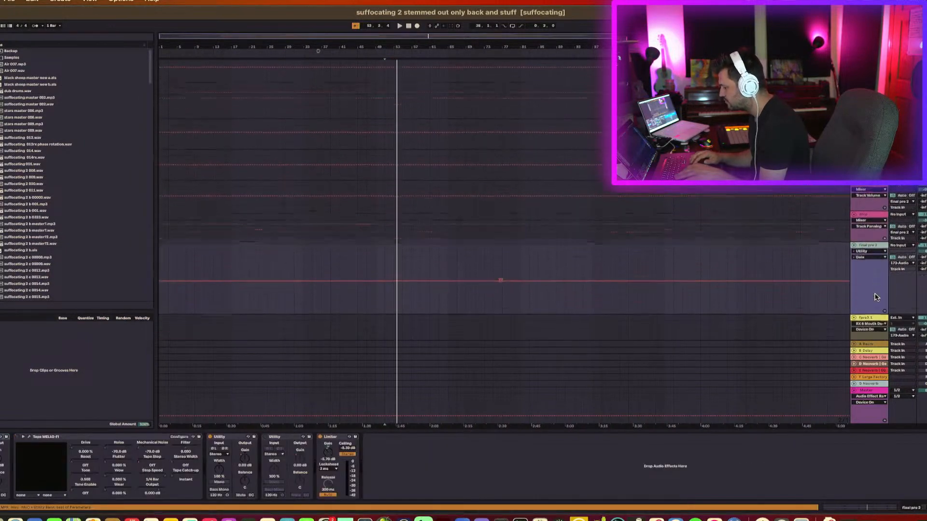
{"action": "left_click", "coordinate": [873, 278]}
{"action": "scroll", "coordinate": [873, 278], "scroll_direction": "down", "scroll_amount": 3}
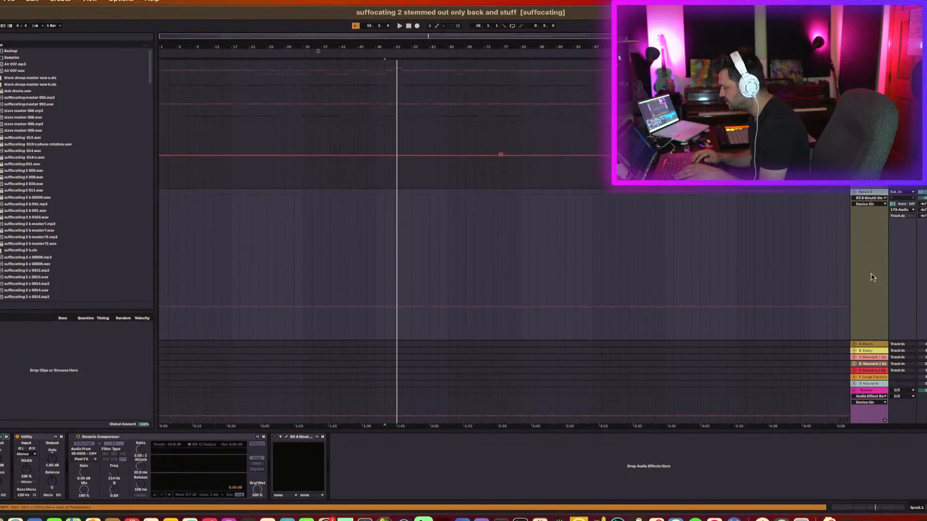
Set the playhead near the start of the drums clip and play back the arrangement.
{"action": "scroll", "coordinate": [873, 278], "scroll_direction": "up", "scroll_amount": 15}
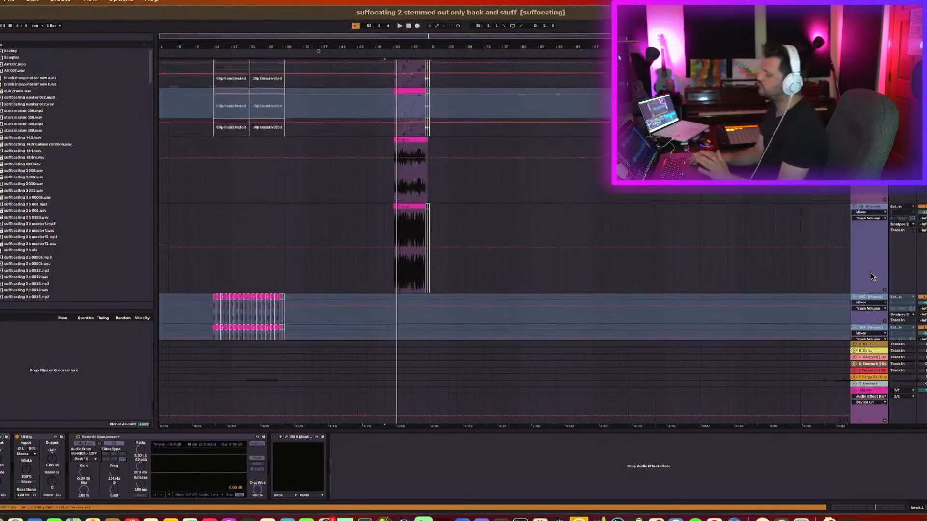
{"action": "scroll", "coordinate": [872, 277], "scroll_direction": "up", "scroll_amount": 4}
{"action": "scroll", "coordinate": [872, 277], "scroll_direction": "down", "scroll_amount": 18}
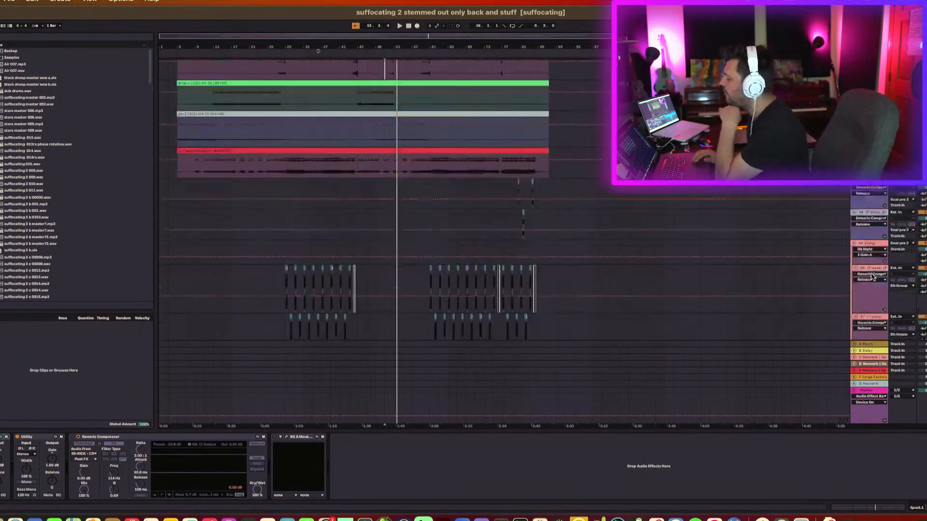
{"action": "scroll", "coordinate": [872, 277], "scroll_direction": "up", "scroll_amount": 9}
{"action": "scroll", "coordinate": [872, 278], "scroll_direction": "up", "scroll_amount": 4}
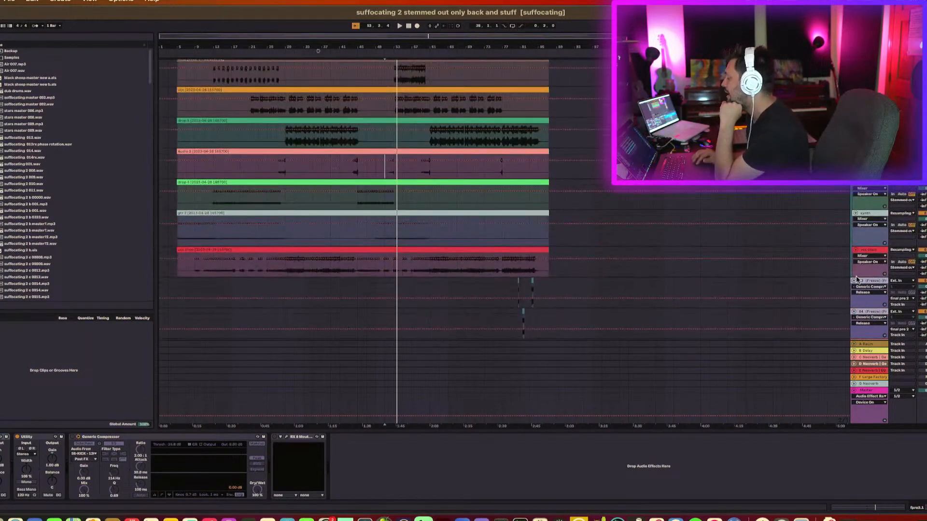
{"action": "scroll", "coordinate": [857, 279], "scroll_direction": "up", "scroll_amount": 5}
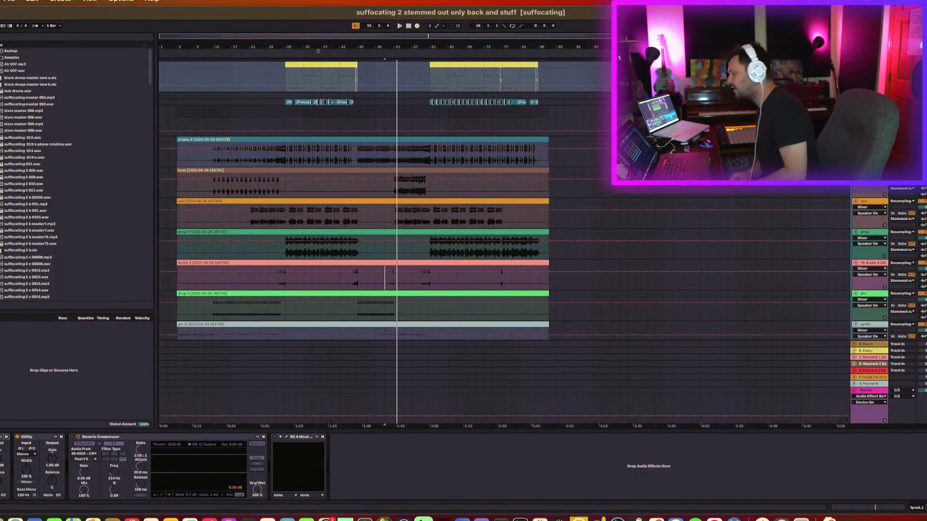
{"action": "left_click", "coordinate": [212, 160]}
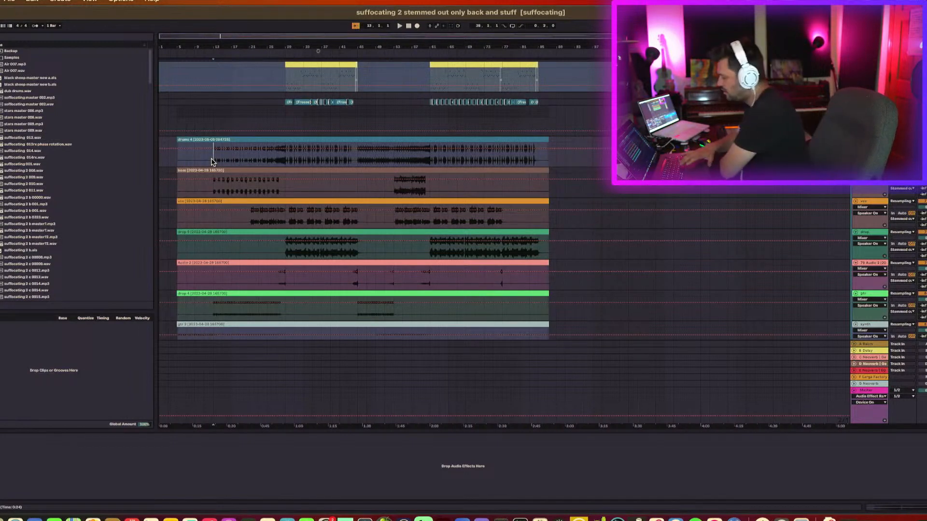
{"action": "key", "text": "space"}
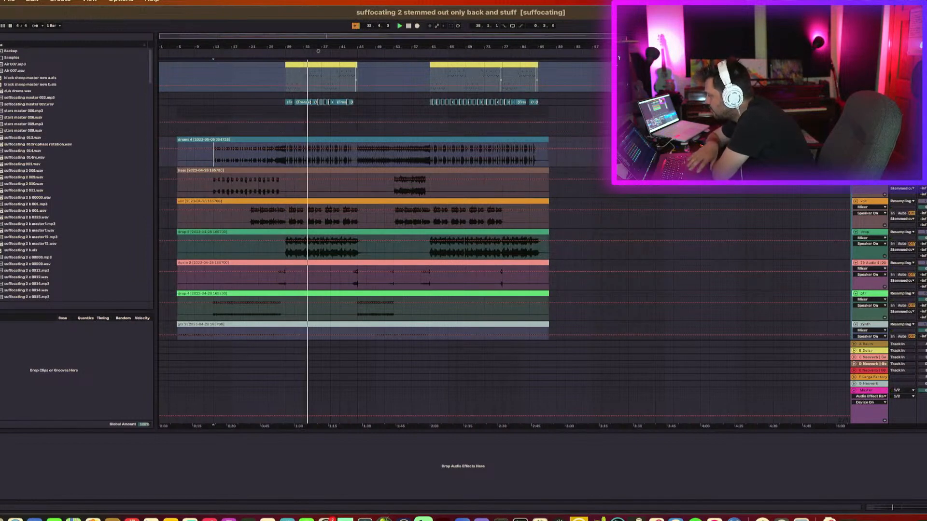
Restart playback from around bar 25 on the vox track, then stop it.
{"action": "key", "text": "space"}
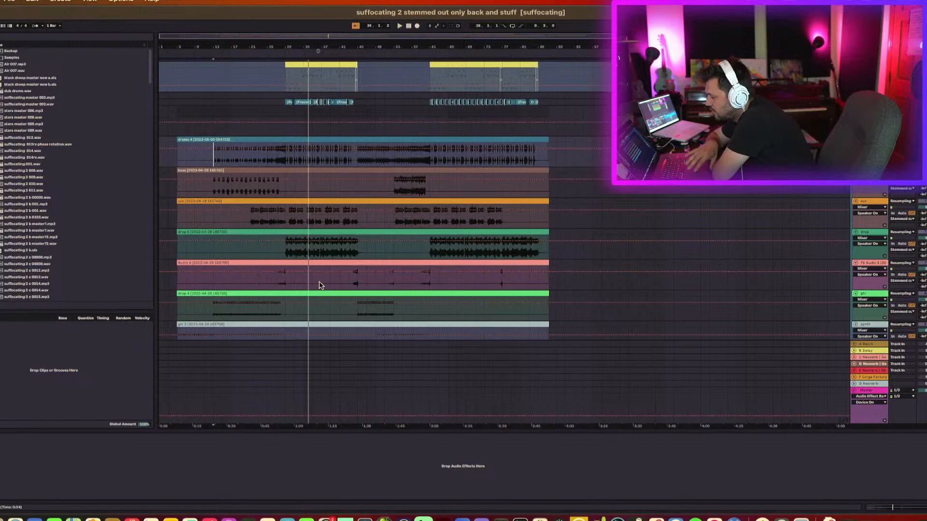
{"action": "left_click", "coordinate": [288, 224]}
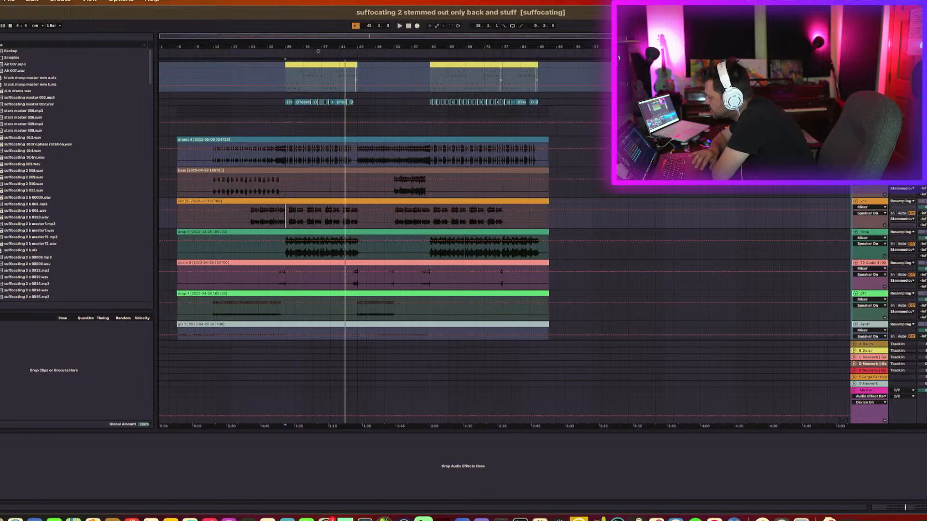
{"action": "key", "text": "space"}
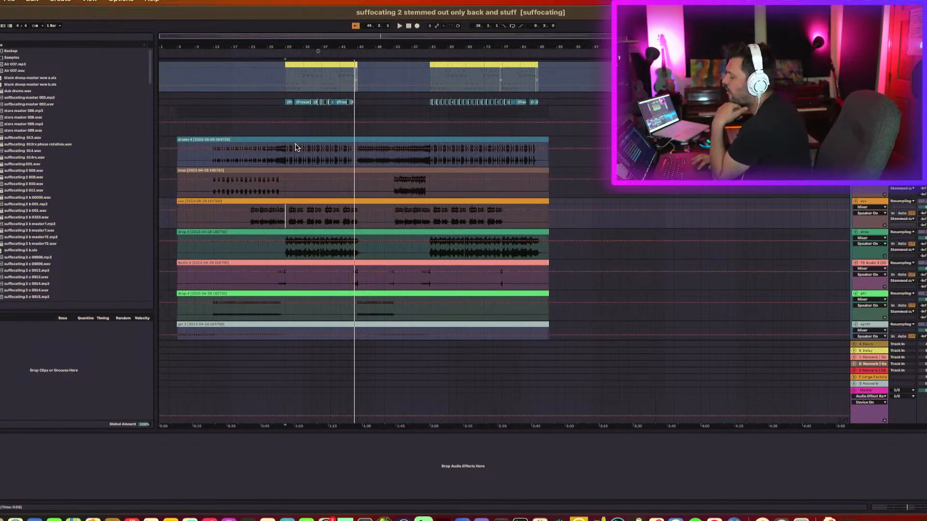
{"action": "key", "text": "space"}
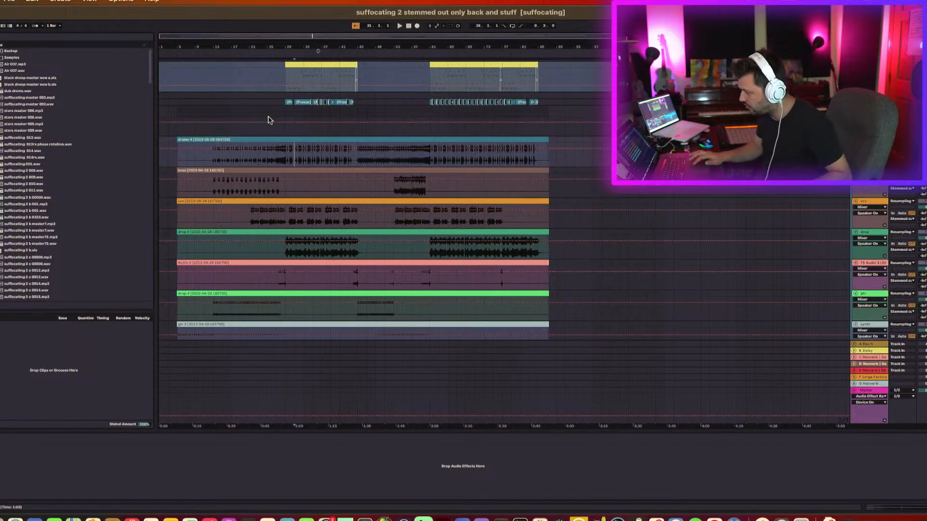
Zoom in around bar 31 and select a short range on the drums clip, then play it back.
{"action": "left_click_drag", "start_coordinate": [285, 47], "coordinate": [287, 159]}
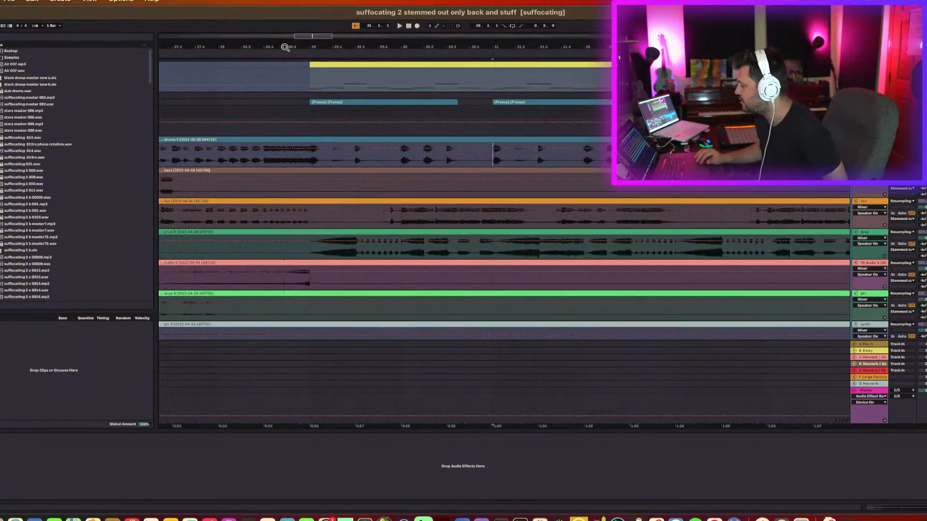
{"action": "scroll", "coordinate": [377, 244], "scroll_direction": "right", "scroll_amount": 5}
{"action": "scroll", "coordinate": [377, 244], "scroll_direction": "down", "scroll_amount": 1}
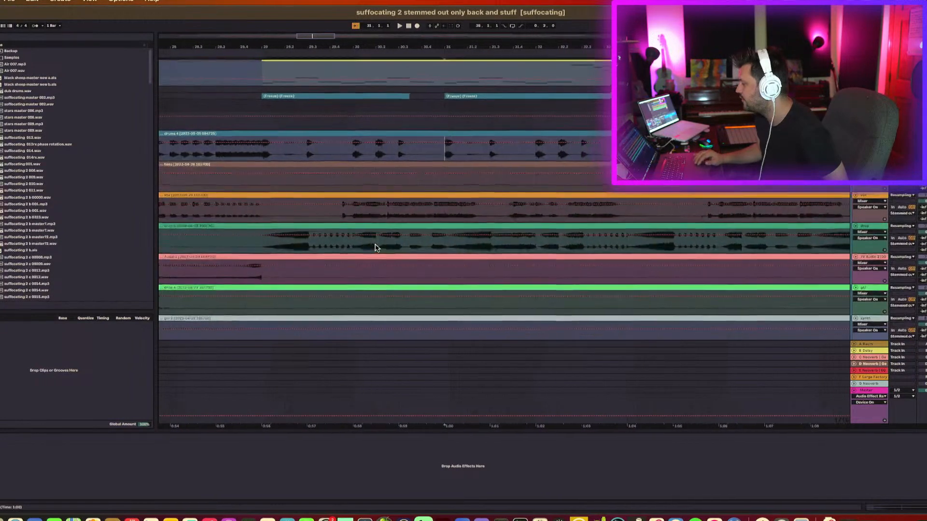
{"action": "left_click", "coordinate": [466, 220]}
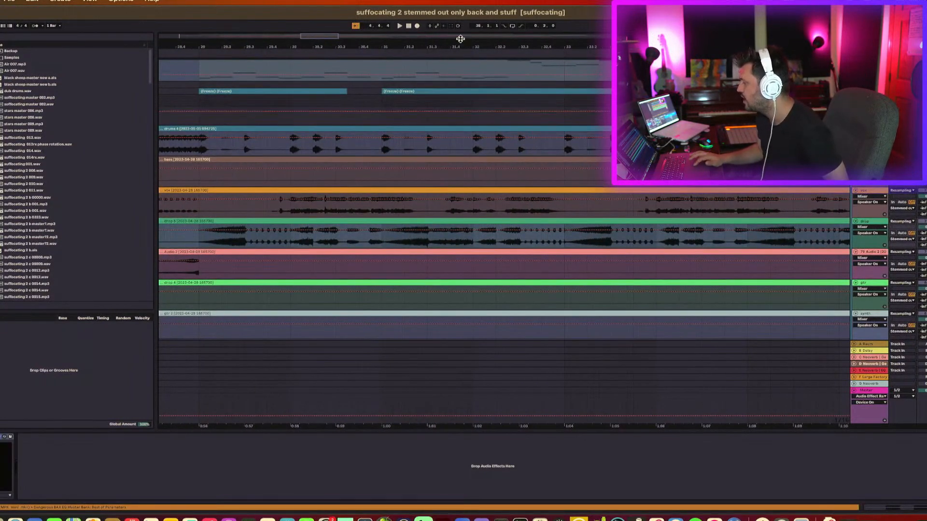
{"action": "left_click_drag", "start_coordinate": [462, 43], "coordinate": [463, 42]}
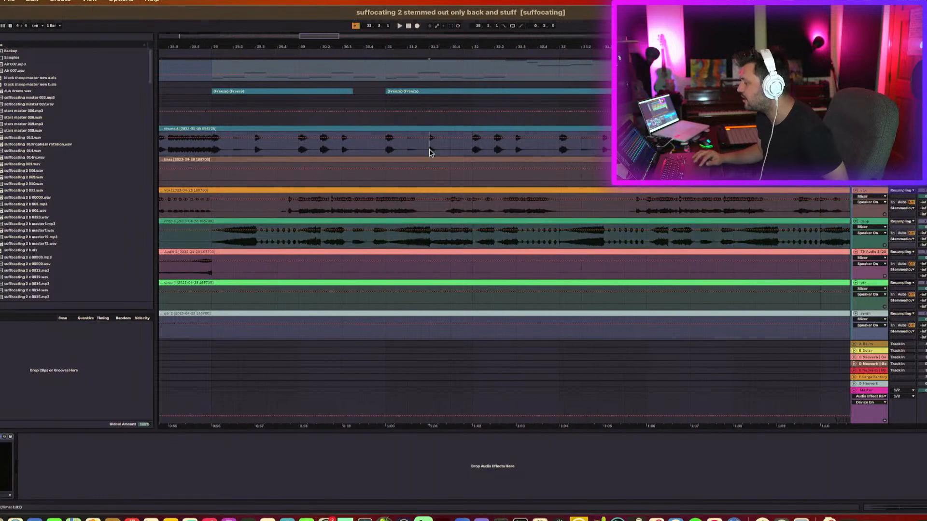
{"action": "left_click_drag", "start_coordinate": [429, 151], "coordinate": [440, 151]}
{"action": "key", "text": "space"}
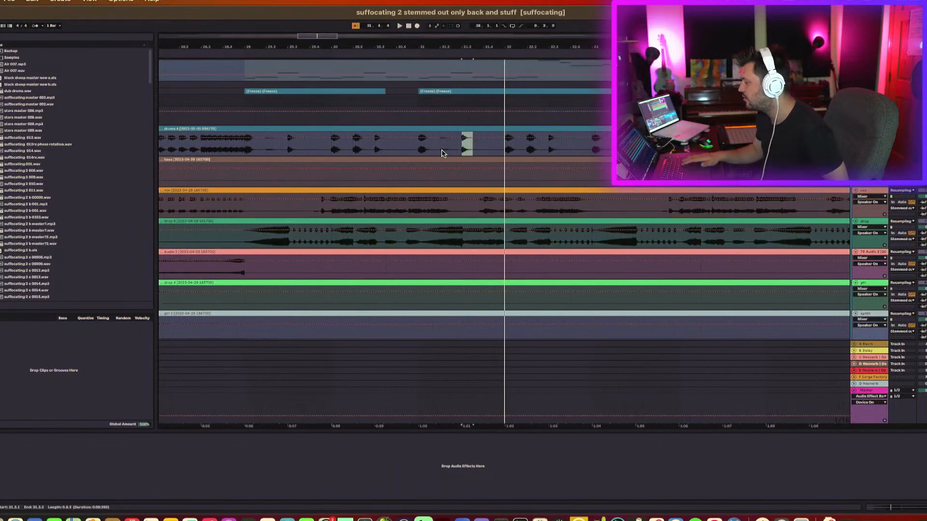
Select a short range on the drop clip around bar 31.3 and zoom in closely to examine its waveform.
{"action": "left_click", "coordinate": [467, 244]}
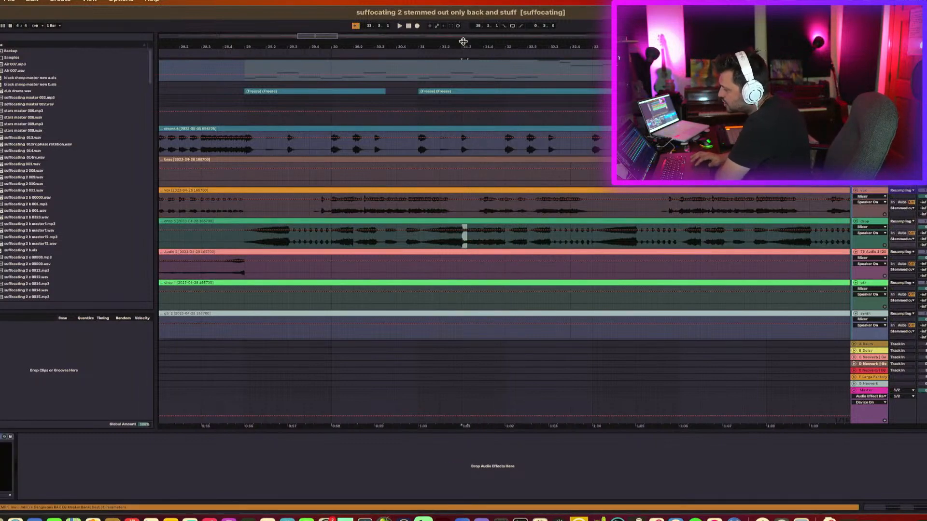
{"action": "mouse_move", "coordinate": [463, 41]}
{"action": "left_mouse_down"}
{"action": "mouse_move", "coordinate": [464, 58]}
{"action": "mouse_move", "coordinate": [465, 42]}
{"action": "left_mouse_up"}
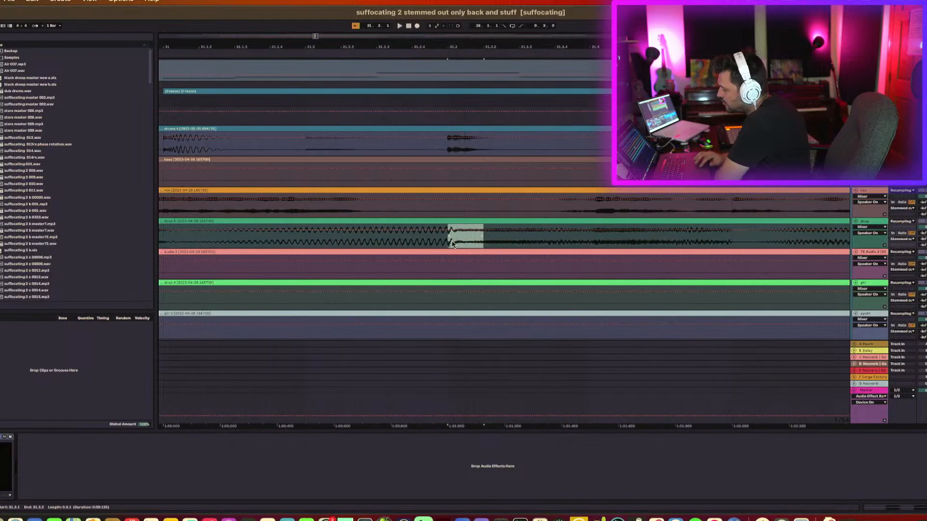
{"action": "left_click", "coordinate": [452, 244]}
{"action": "scroll", "coordinate": [455, 241], "scroll_direction": "down", "scroll_amount": 5}
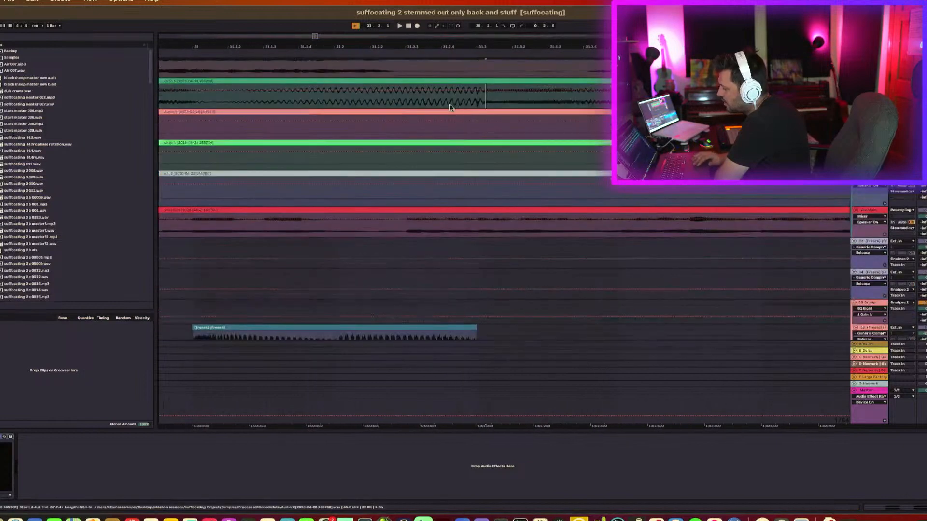
{"action": "scroll", "coordinate": [456, 110], "scroll_direction": "up", "scroll_amount": 5}
{"action": "mouse_move", "coordinate": [494, 44]}
{"action": "left_mouse_down"}
{"action": "mouse_move", "coordinate": [494, 27]}
{"action": "mouse_move", "coordinate": [494, 45]}
{"action": "left_mouse_up"}
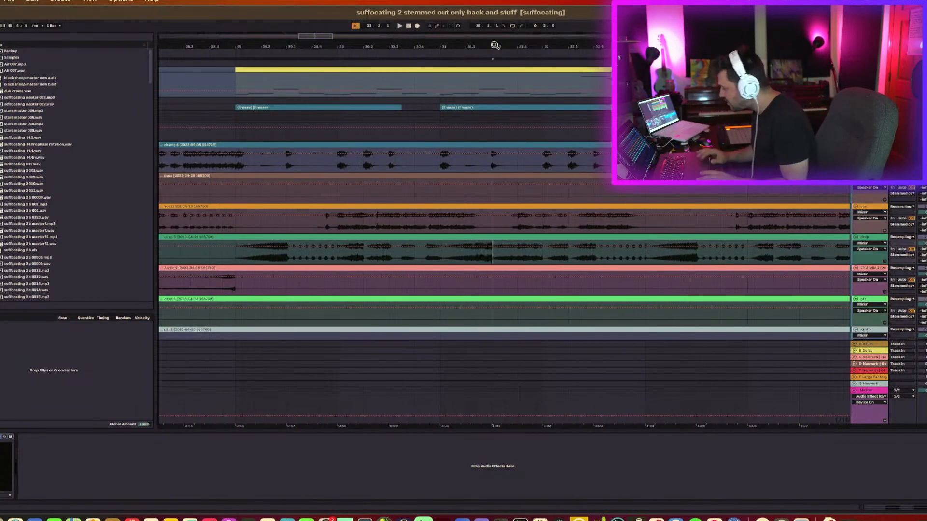
Zoom out to the whole arrangement, place the playhead on the drums clip and scroll through the tracks.
{"action": "left_click_drag", "start_coordinate": [579, 49], "coordinate": [579, 15]}
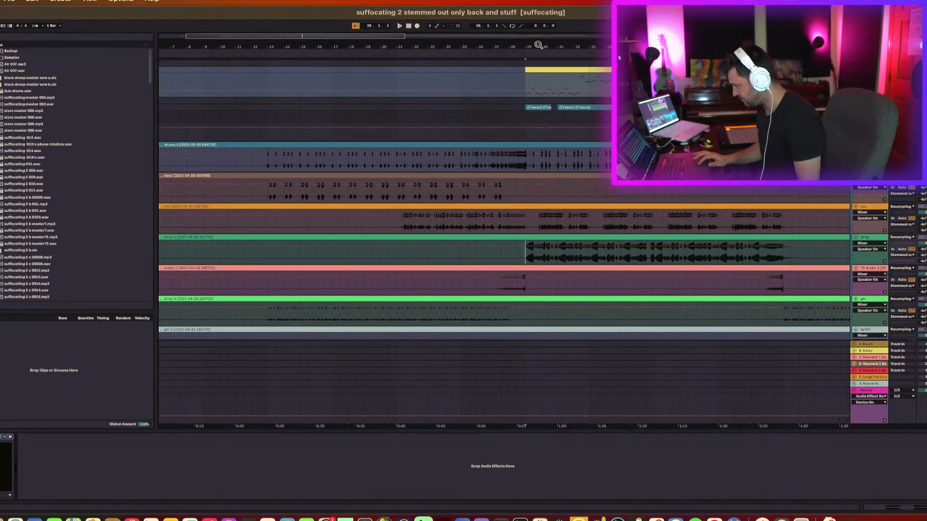
{"action": "left_click_drag", "start_coordinate": [539, 45], "coordinate": [290, 45]}
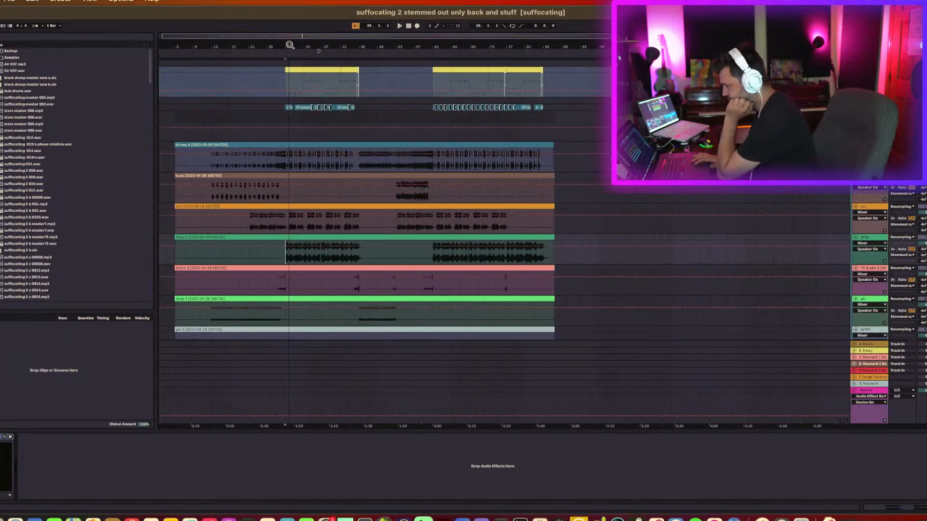
{"action": "left_click", "coordinate": [359, 165]}
{"action": "scroll", "coordinate": [327, 296], "scroll_direction": "down", "scroll_amount": 5}
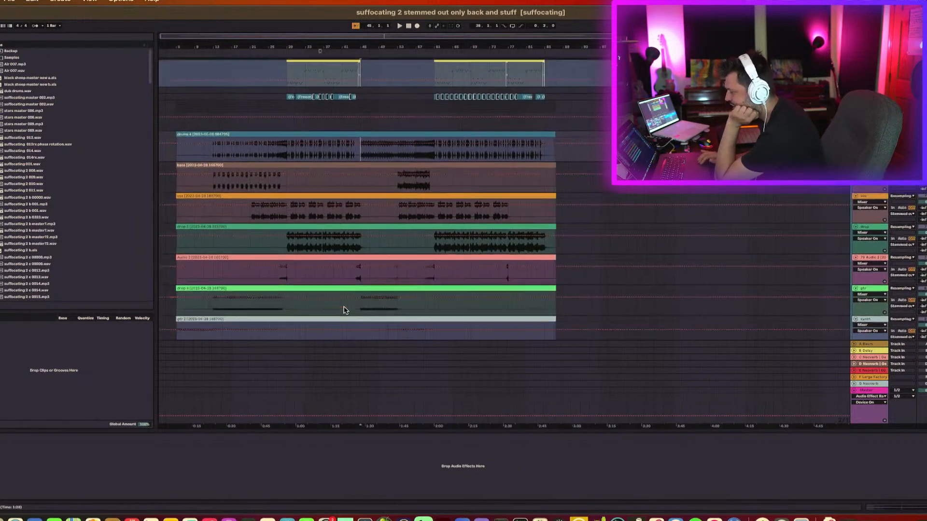
{"action": "scroll", "coordinate": [348, 311], "scroll_direction": "up", "scroll_amount": 1}
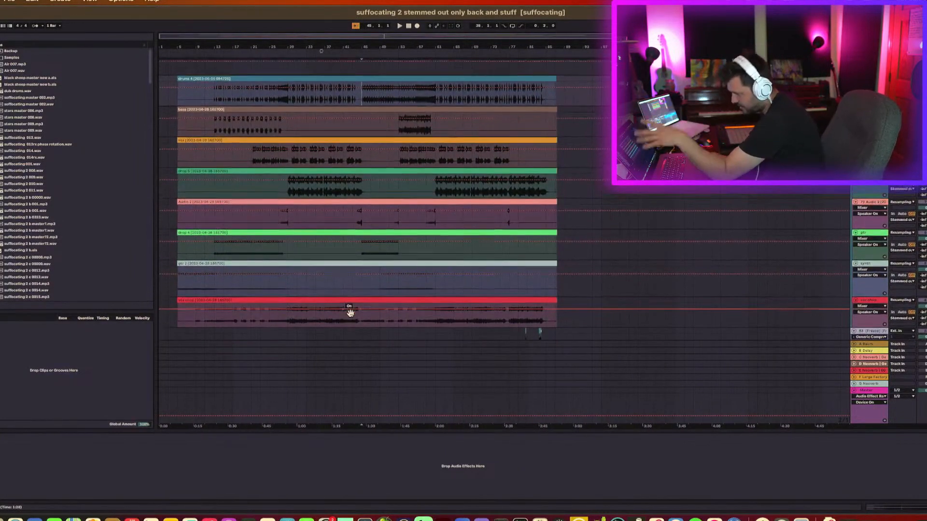
Scroll through the stem tracks, selecting the drop, audio and drums clips in turn to inspect them.
{"action": "scroll", "coordinate": [348, 311], "scroll_direction": "down", "scroll_amount": 1}
{"action": "left_click", "coordinate": [414, 294]}
{"action": "scroll", "coordinate": [415, 295], "scroll_direction": "down", "scroll_amount": 2}
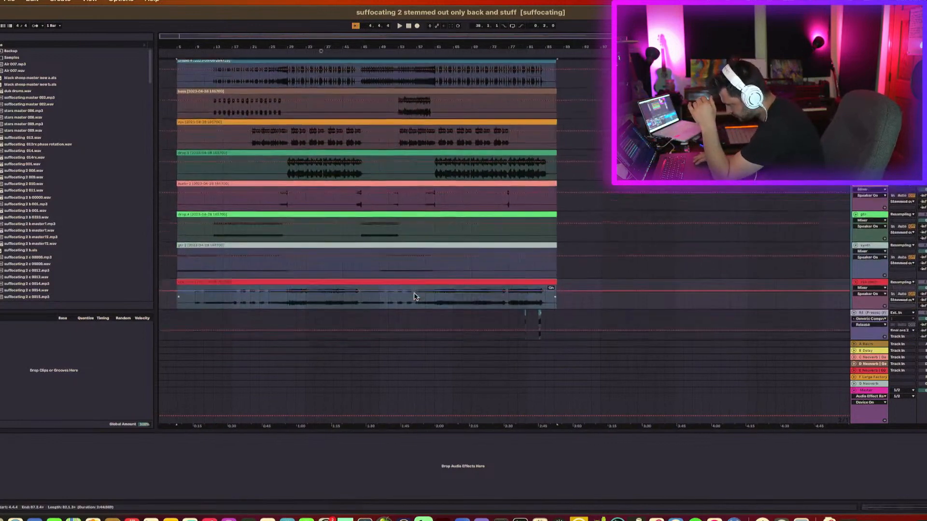
{"action": "scroll", "coordinate": [415, 294], "scroll_direction": "up", "scroll_amount": 4}
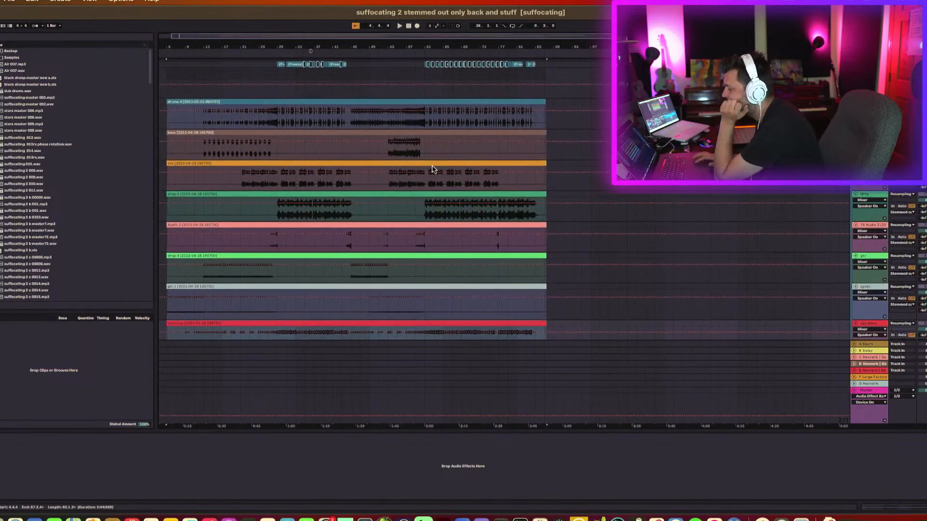
{"action": "left_click", "coordinate": [435, 289]}
{"action": "left_click", "coordinate": [437, 256]}
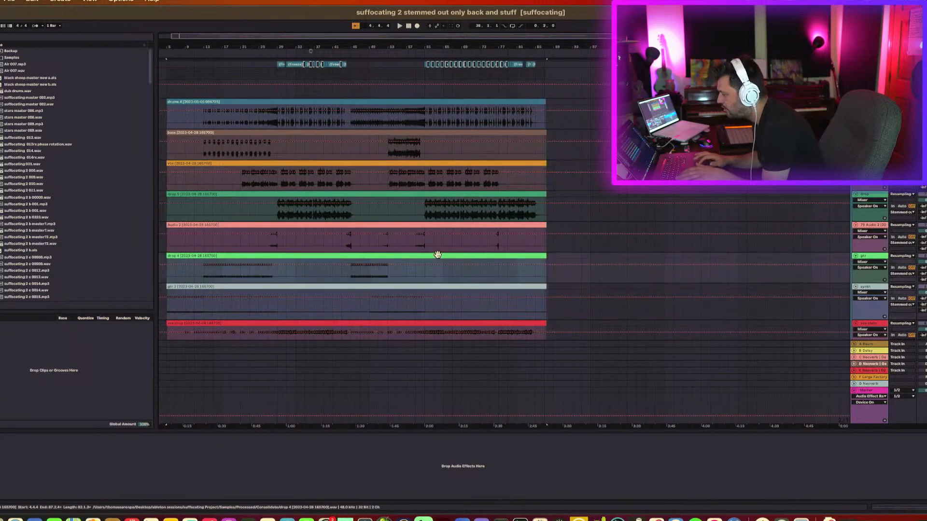
{"action": "left_click", "coordinate": [438, 225]}
{"action": "left_click", "coordinate": [439, 194]}
{"action": "left_click", "coordinate": [448, 225]}
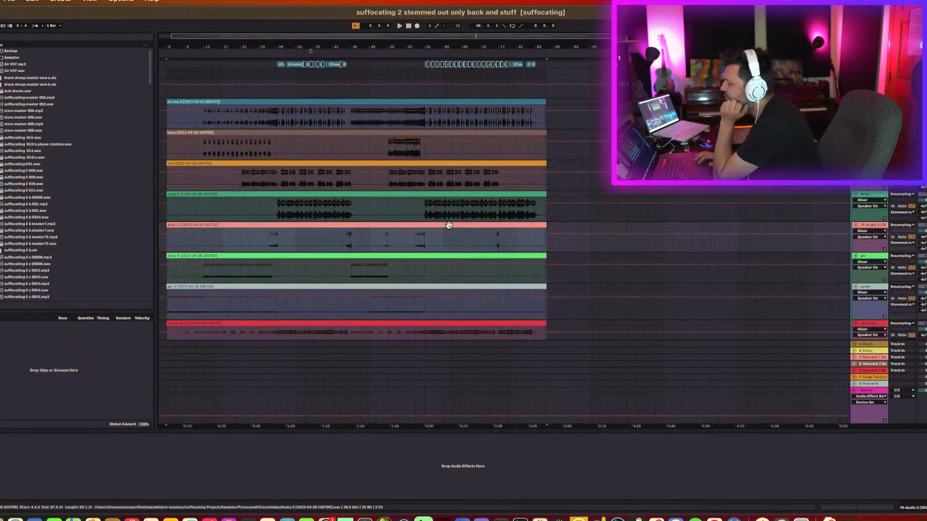
{"action": "scroll", "coordinate": [445, 186], "scroll_direction": "left", "scroll_amount": 1}
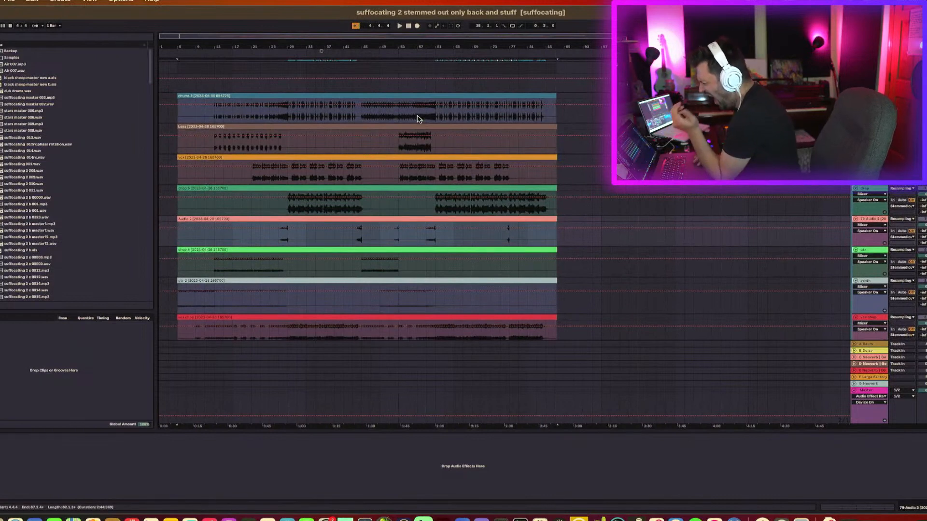
{"action": "left_click", "coordinate": [420, 95]}
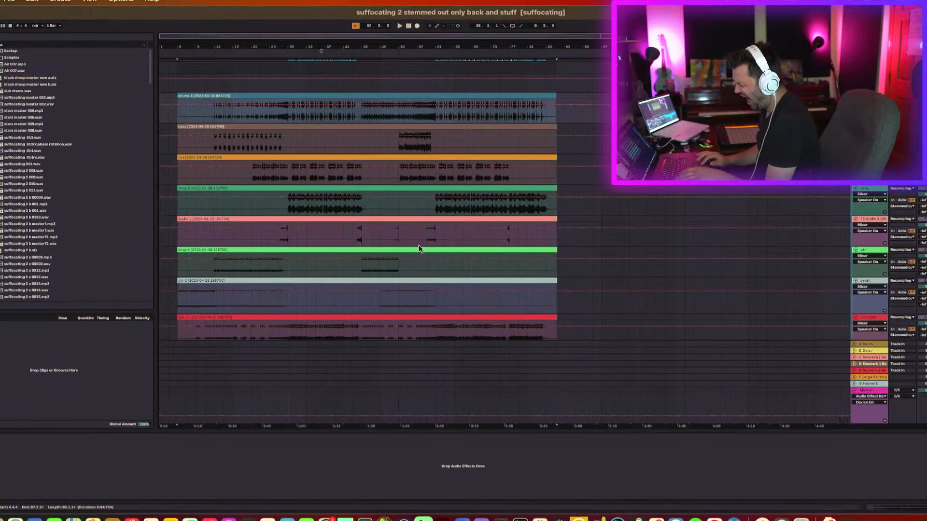
{"action": "left_click", "coordinate": [407, 313], "text": "shift"}
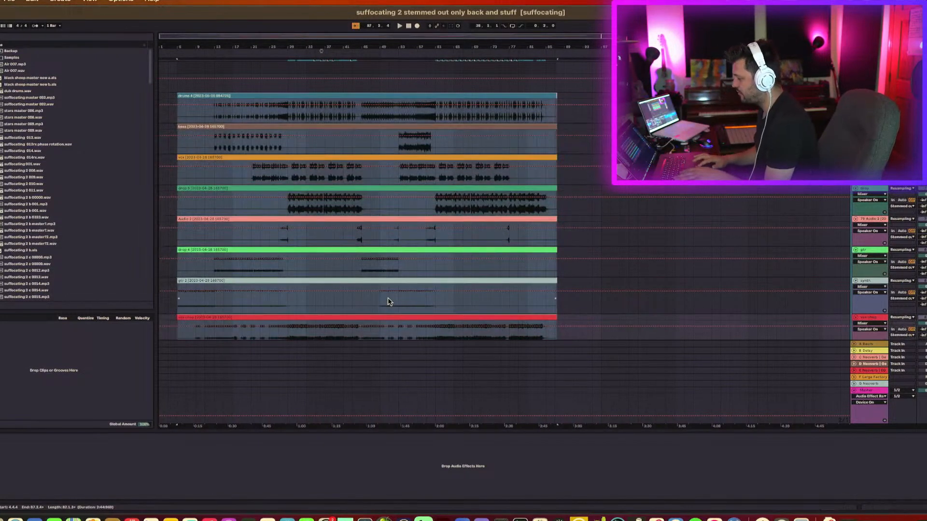
{"action": "scroll", "coordinate": [388, 302], "scroll_direction": "down", "scroll_amount": 2}
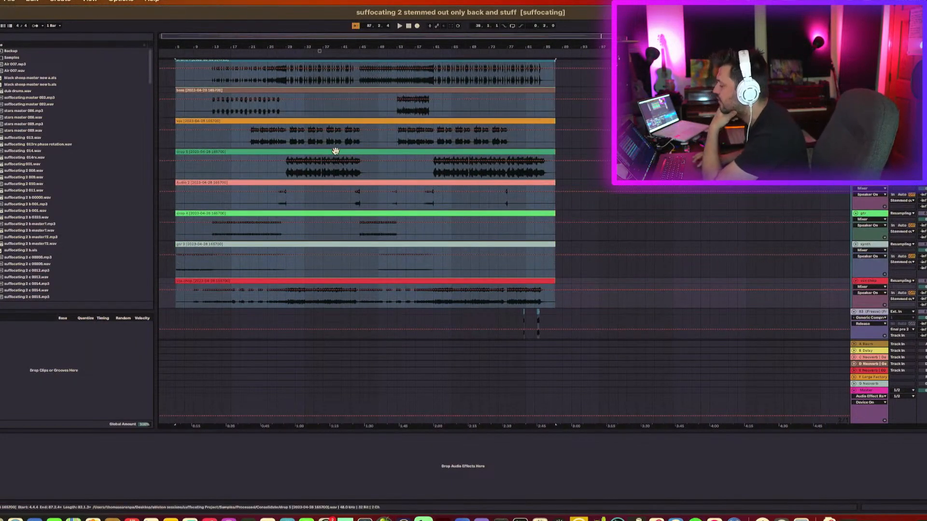
Scroll down through the lower instrument and group tracks and inspect their device chains.
{"action": "left_click", "coordinate": [336, 152]}
{"action": "scroll", "coordinate": [336, 152], "scroll_direction": "down", "scroll_amount": 15}
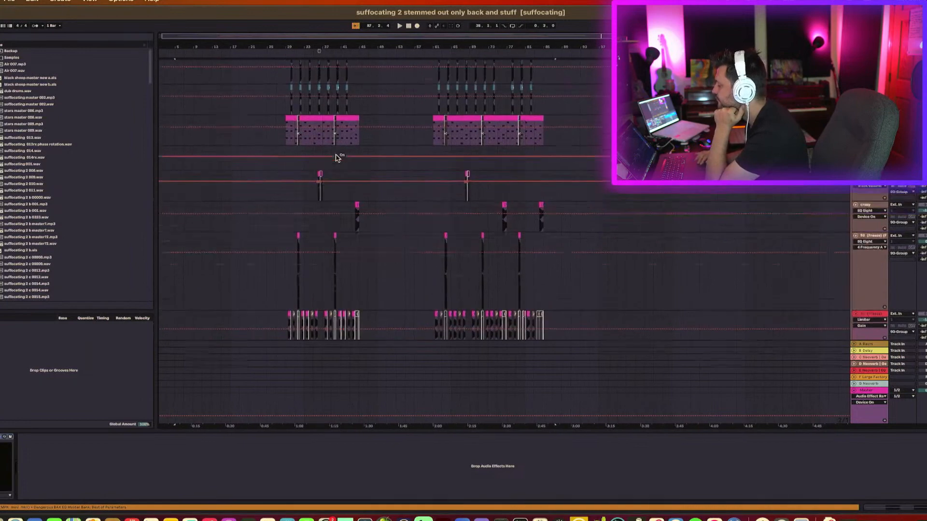
{"action": "scroll", "coordinate": [325, 159], "scroll_direction": "up", "scroll_amount": 4}
{"action": "scroll", "coordinate": [265, 99], "scroll_direction": "up", "scroll_amount": 3}
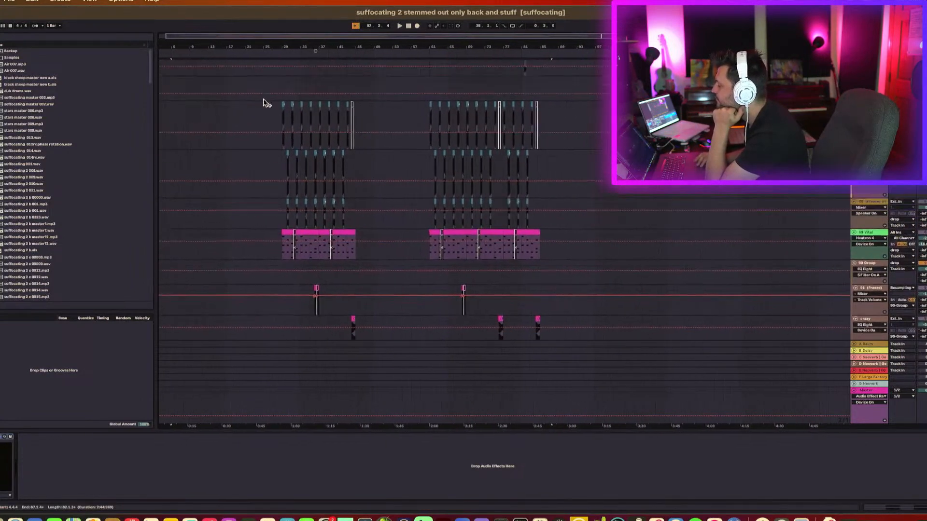
{"action": "scroll", "coordinate": [350, 106], "scroll_direction": "up", "scroll_amount": 2}
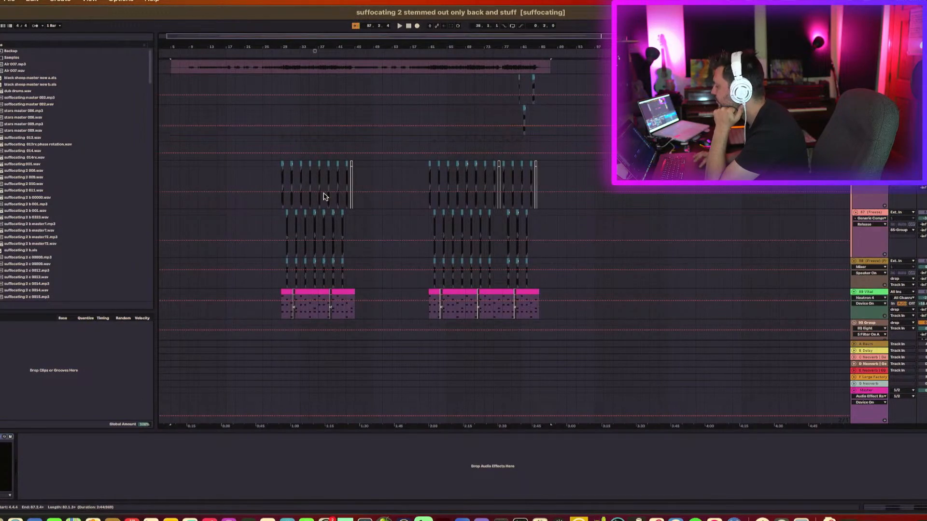
{"action": "scroll", "coordinate": [337, 233], "scroll_direction": "down", "scroll_amount": 3}
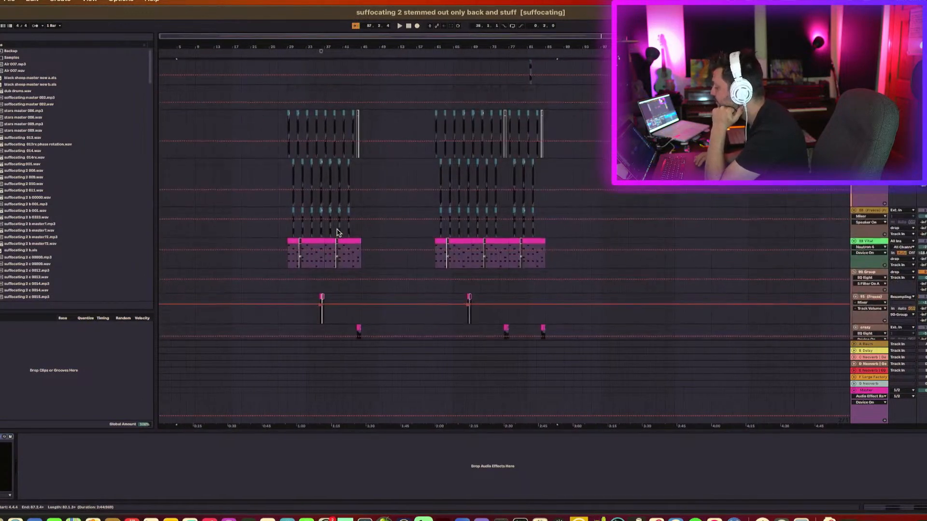
{"action": "scroll", "coordinate": [337, 233], "scroll_direction": "down", "scroll_amount": 4}
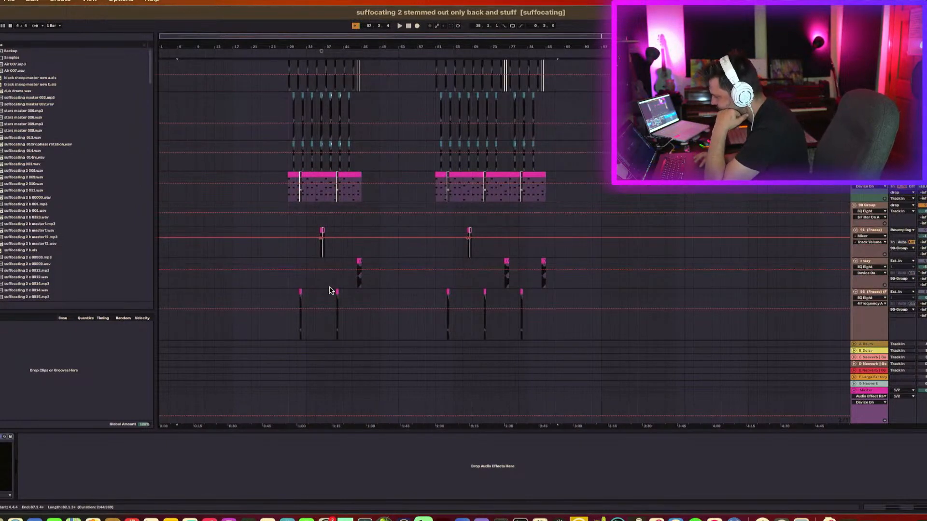
{"action": "scroll", "coordinate": [421, 281], "scroll_direction": "down", "scroll_amount": 1}
{"action": "scroll", "coordinate": [421, 281], "scroll_direction": "down", "scroll_amount": 1}
{"action": "scroll", "coordinate": [608, 254], "scroll_direction": "down", "scroll_amount": 5}
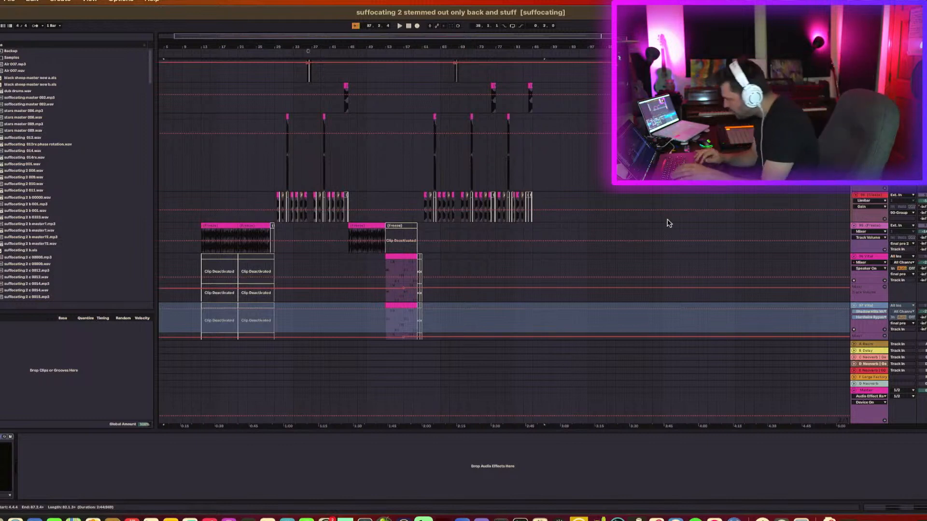
{"action": "left_click", "coordinate": [879, 201]}
{"action": "scroll", "coordinate": [880, 200], "scroll_direction": "up", "scroll_amount": 3}
{"action": "scroll", "coordinate": [880, 201], "scroll_direction": "up", "scroll_amount": 1}
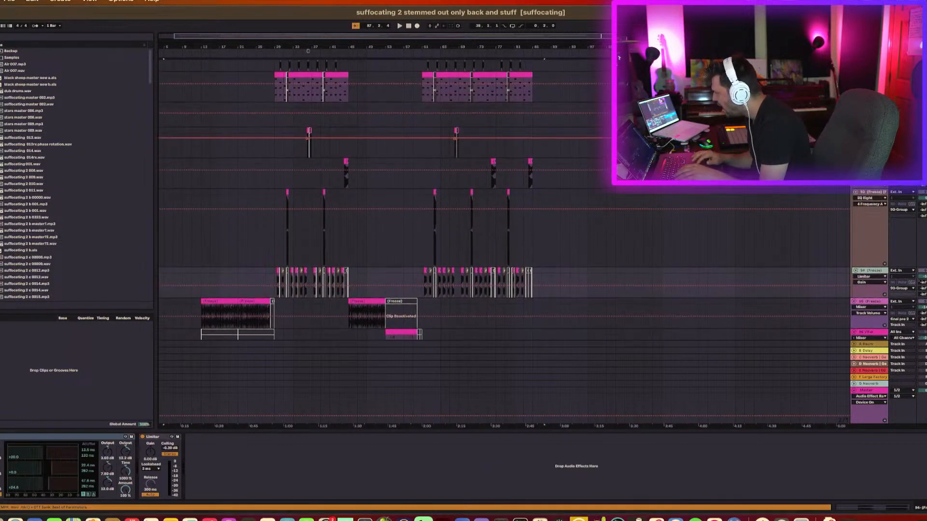
{"action": "left_click", "coordinate": [875, 131]}
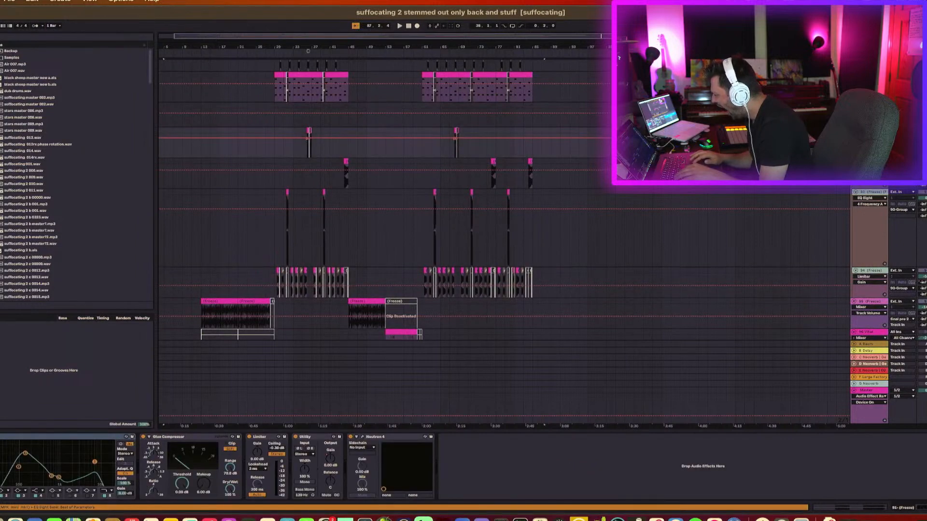
{"action": "scroll", "coordinate": [875, 131], "scroll_direction": "up", "scroll_amount": 5}
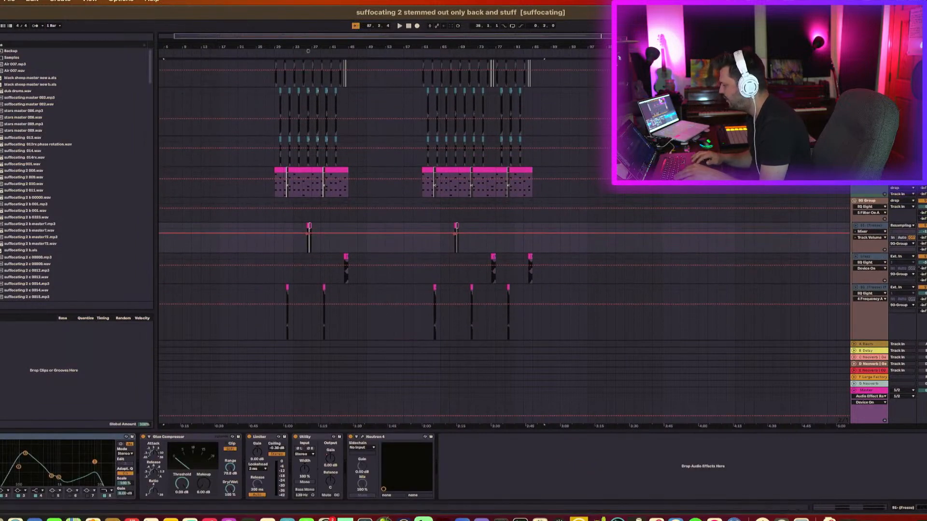
{"action": "scroll", "coordinate": [875, 131], "scroll_direction": "up", "scroll_amount": 3}
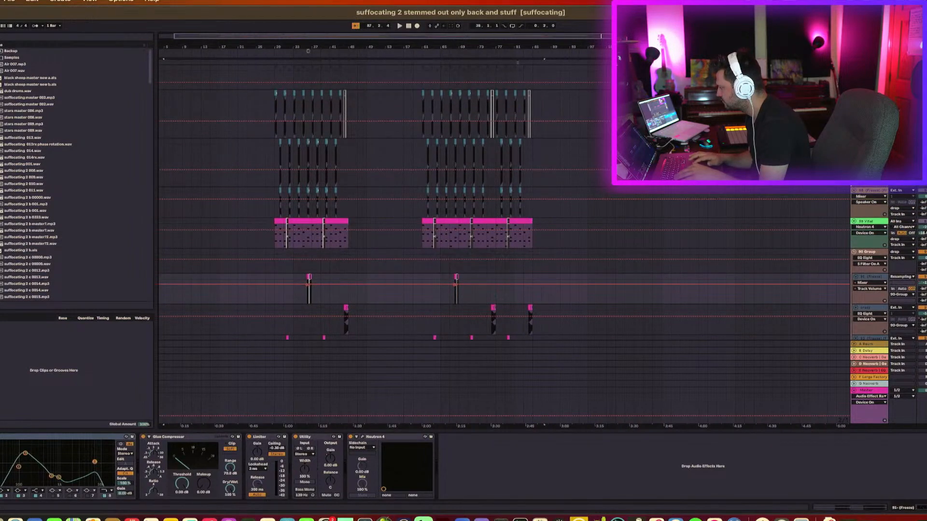
{"action": "scroll", "coordinate": [875, 131], "scroll_direction": "up", "scroll_amount": 6}
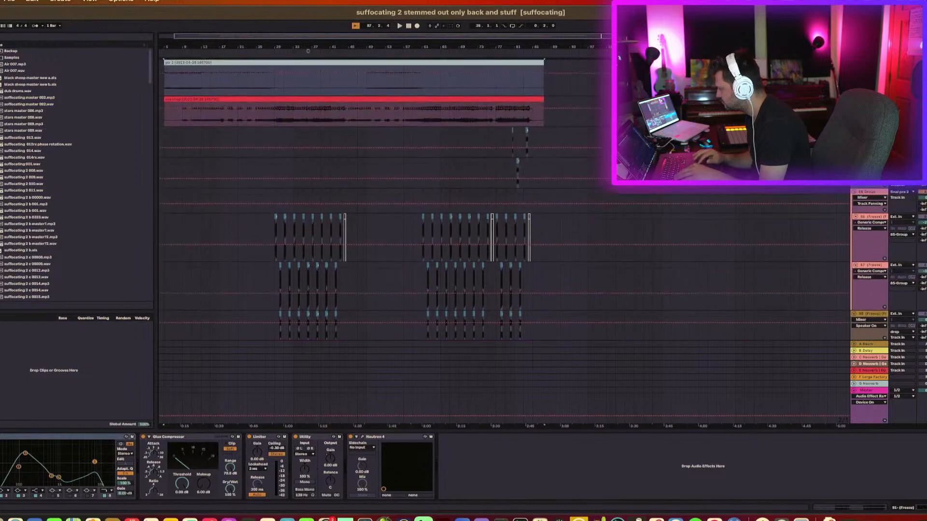
Start playback and open the Master track's effect chain to review its devices.
{"action": "left_click", "coordinate": [422, 148]}
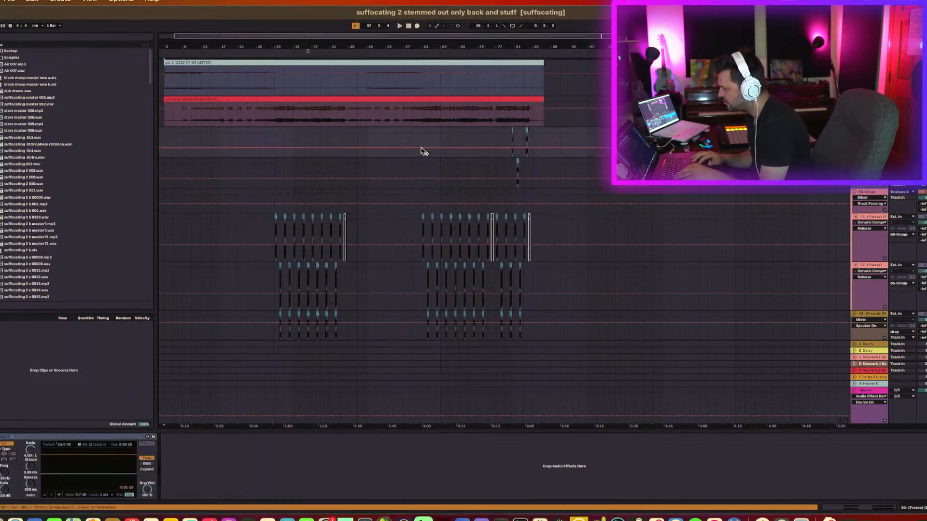
{"action": "key", "text": "space"}
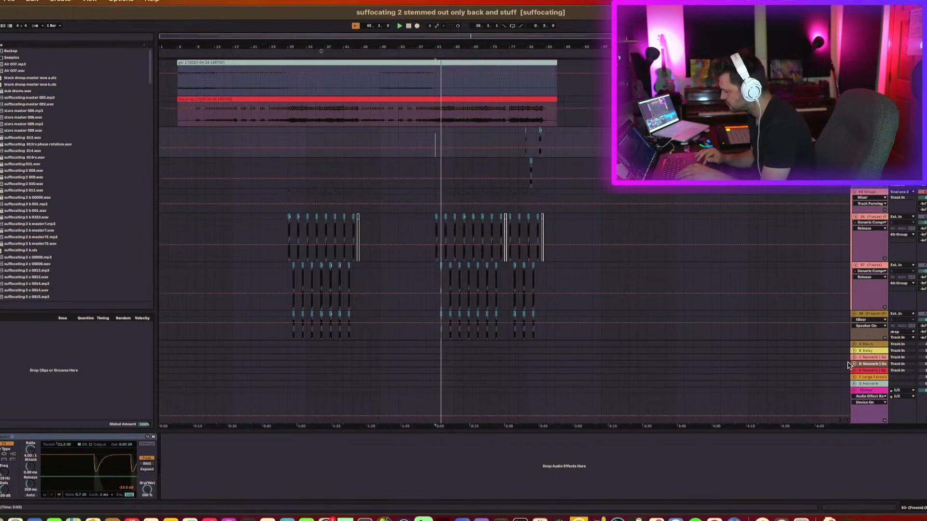
{"action": "left_click", "coordinate": [862, 391]}
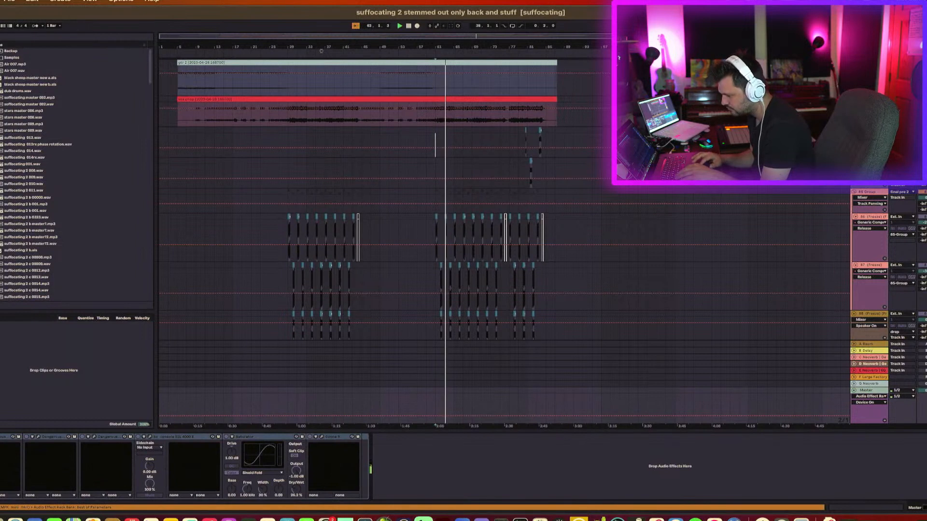
{"action": "left_click", "coordinate": [1, 437]}
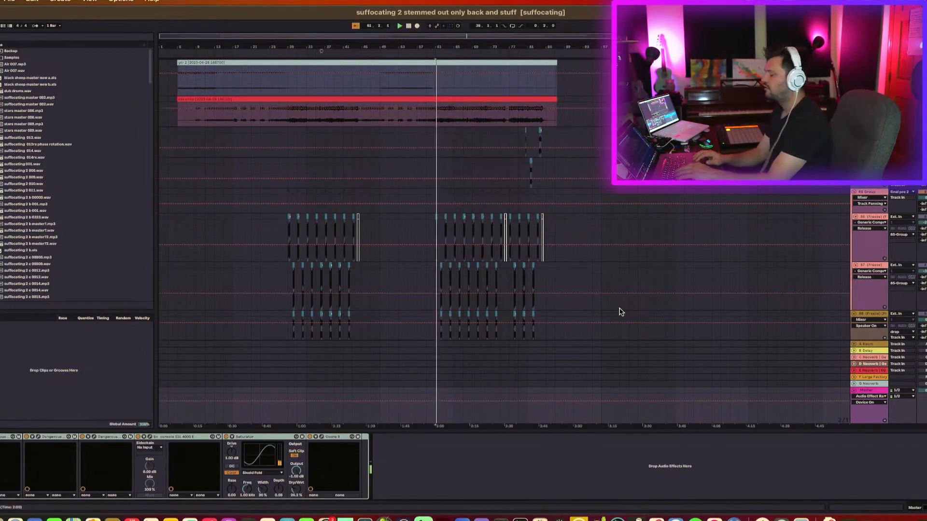
Scroll up and down through all tracks of the arrangement while it plays.
{"action": "scroll", "coordinate": [624, 302], "scroll_direction": "down", "scroll_amount": 5}
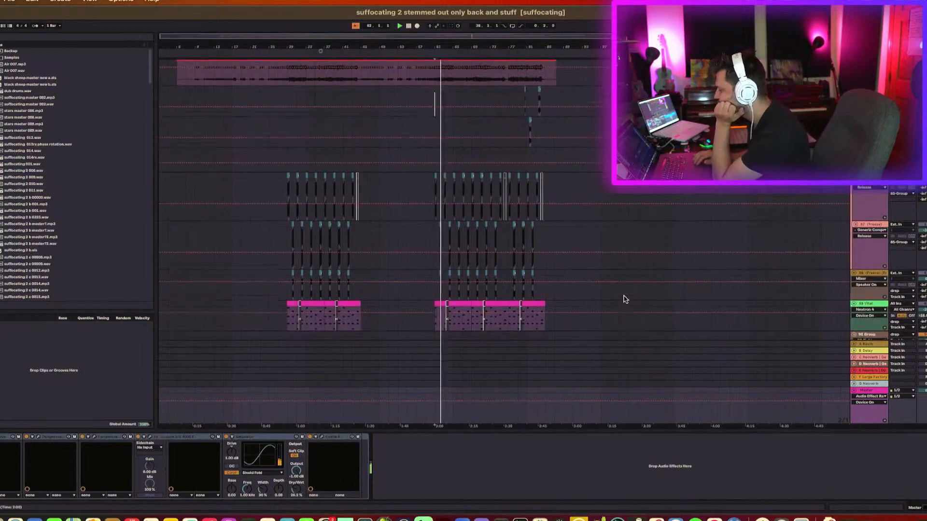
{"action": "scroll", "coordinate": [627, 299], "scroll_direction": "up", "scroll_amount": 6}
{"action": "scroll", "coordinate": [627, 300], "scroll_direction": "down", "scroll_amount": 5}
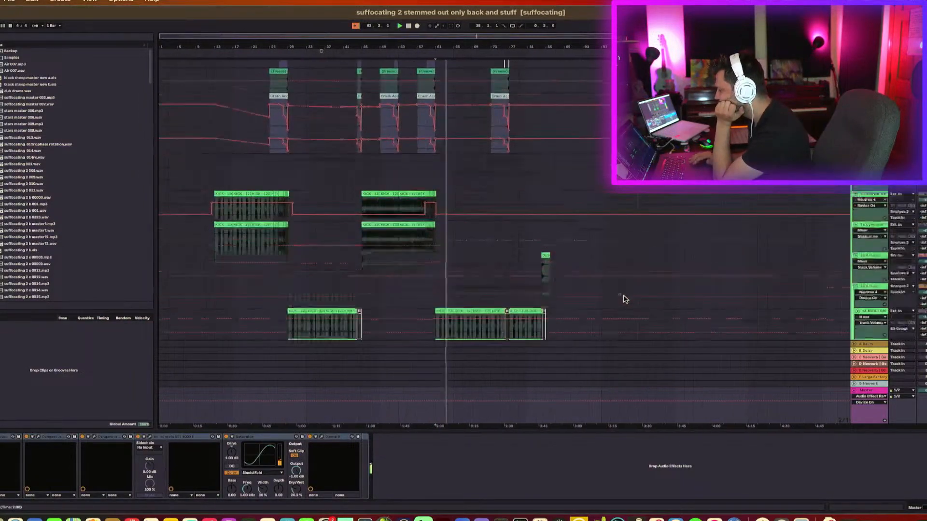
{"action": "scroll", "coordinate": [504, 199], "scroll_direction": "up", "scroll_amount": 1}
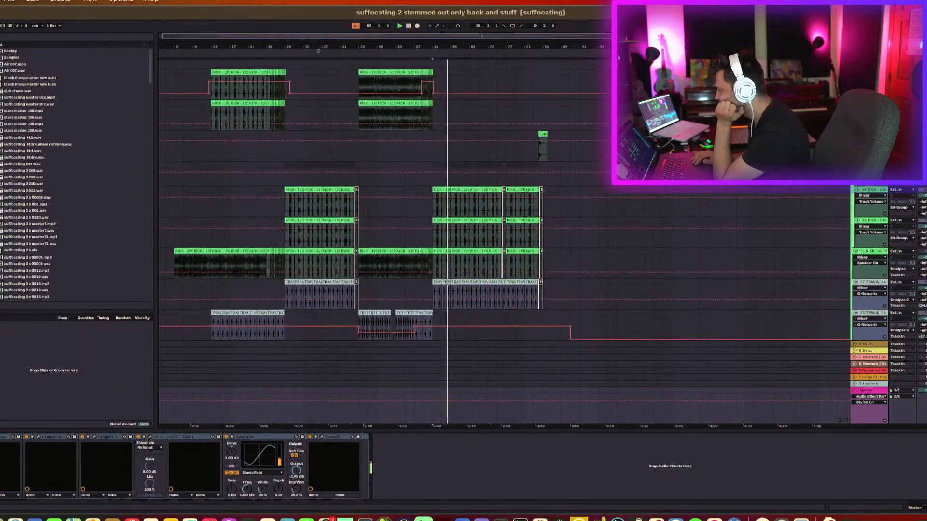
{"action": "scroll", "coordinate": [916, 211], "scroll_direction": "up", "scroll_amount": 15}
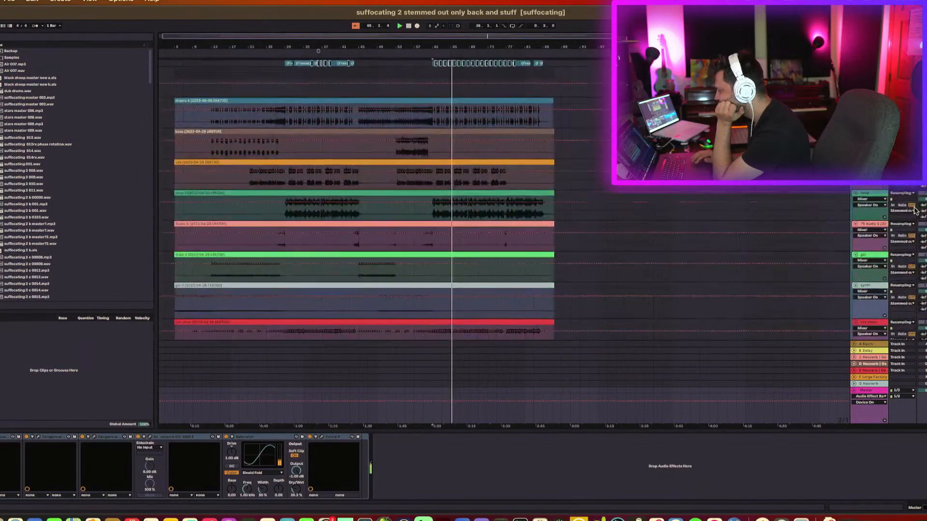
{"action": "scroll", "coordinate": [916, 210], "scroll_direction": "up", "scroll_amount": 2}
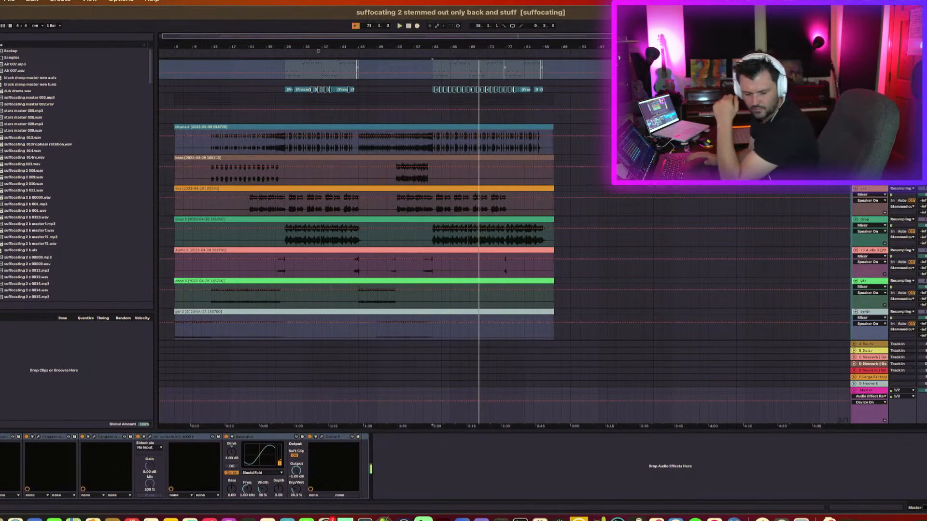
{"action": "scroll", "coordinate": [881, 189], "scroll_direction": "down", "scroll_amount": 10}
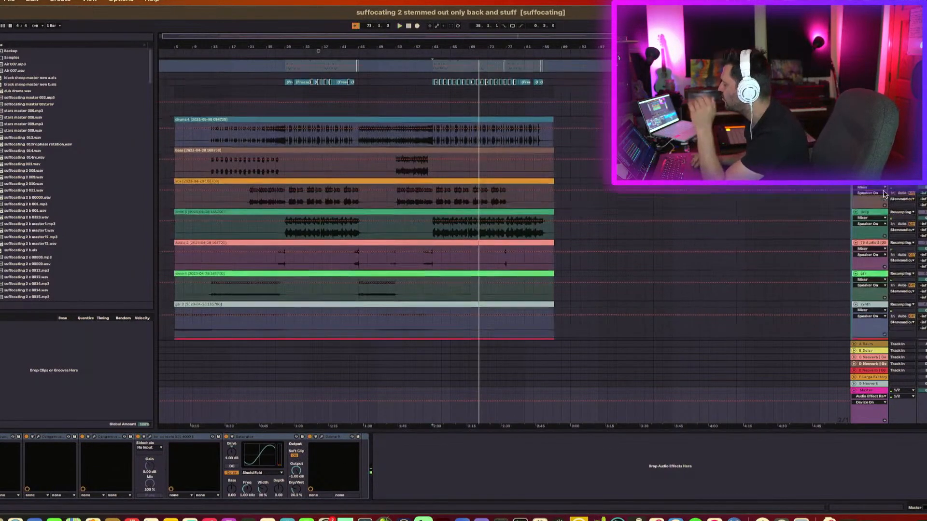
{"action": "scroll", "coordinate": [881, 189], "scroll_direction": "up", "scroll_amount": 3}
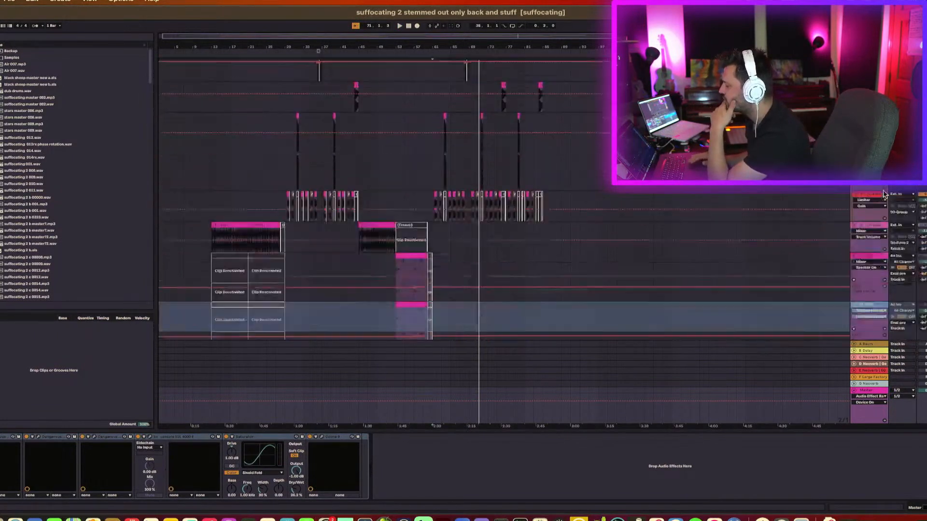
{"action": "scroll", "coordinate": [882, 190], "scroll_direction": "down", "scroll_amount": 3}
{"action": "scroll", "coordinate": [883, 192], "scroll_direction": "up", "scroll_amount": 5}
{"action": "scroll", "coordinate": [885, 193], "scroll_direction": "down", "scroll_amount": 7}
{"action": "scroll", "coordinate": [884, 193], "scroll_direction": "up", "scroll_amount": 5}
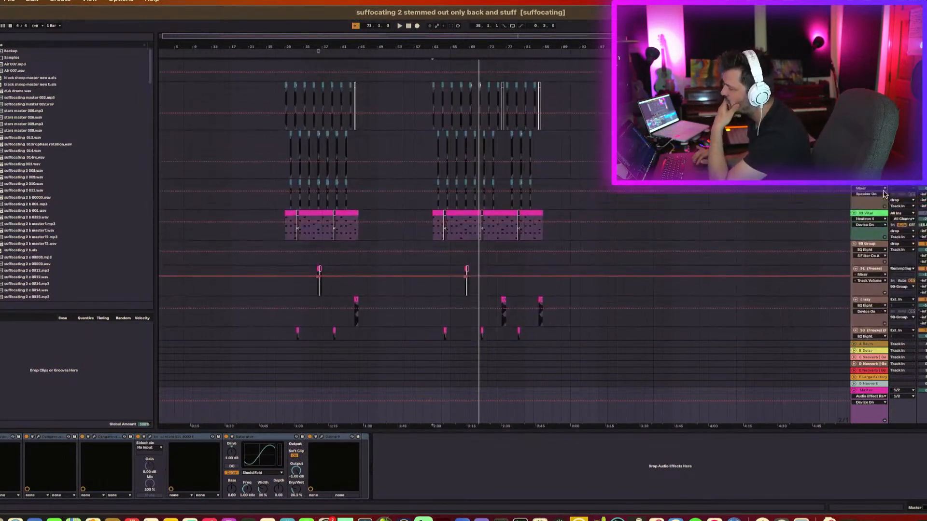
Select the pink MIDI clip track, restart and stop playback, and scroll through the surrounding tracks.
{"action": "left_click", "coordinate": [437, 223]}
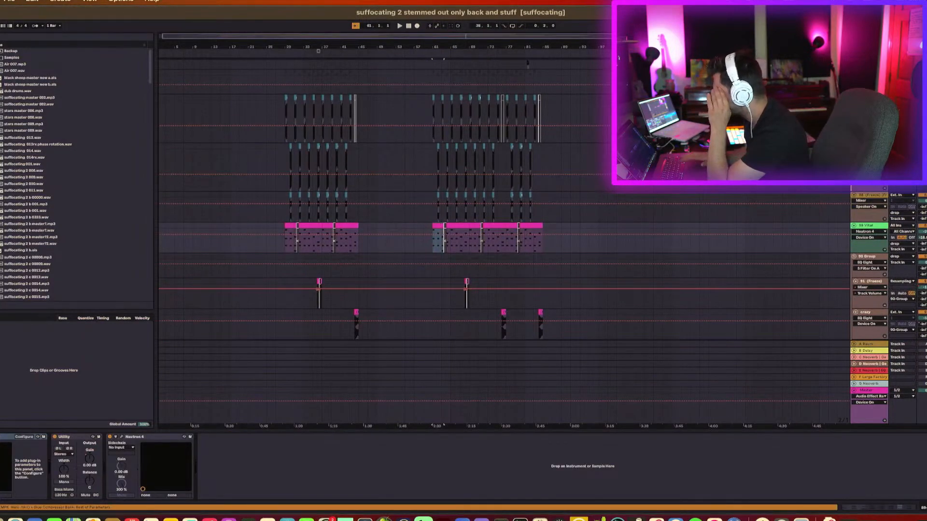
{"action": "key", "text": "space"}
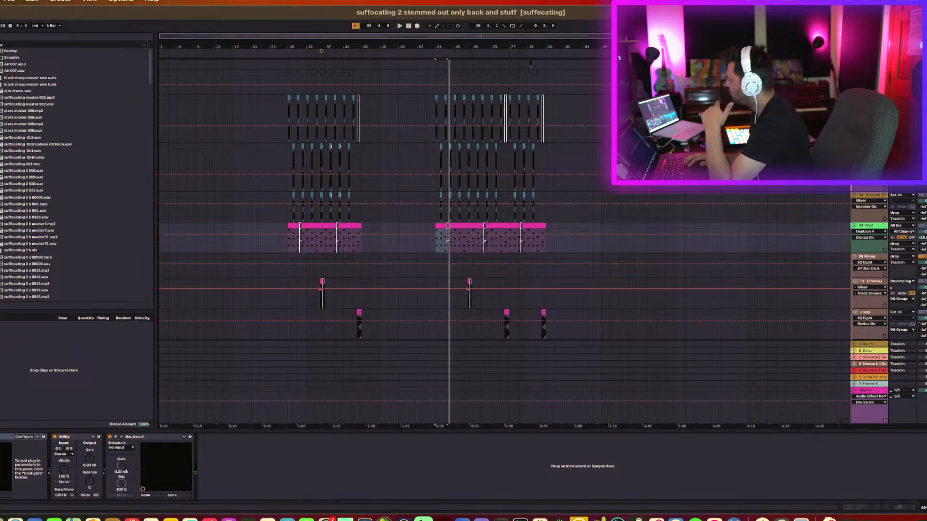
{"action": "key", "text": "space"}
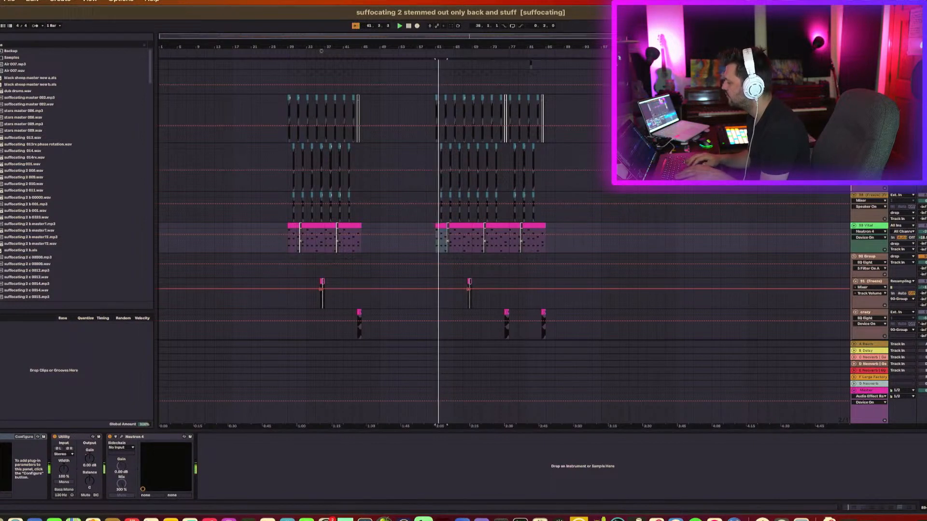
{"action": "scroll", "coordinate": [483, 218], "scroll_direction": "up", "scroll_amount": 6}
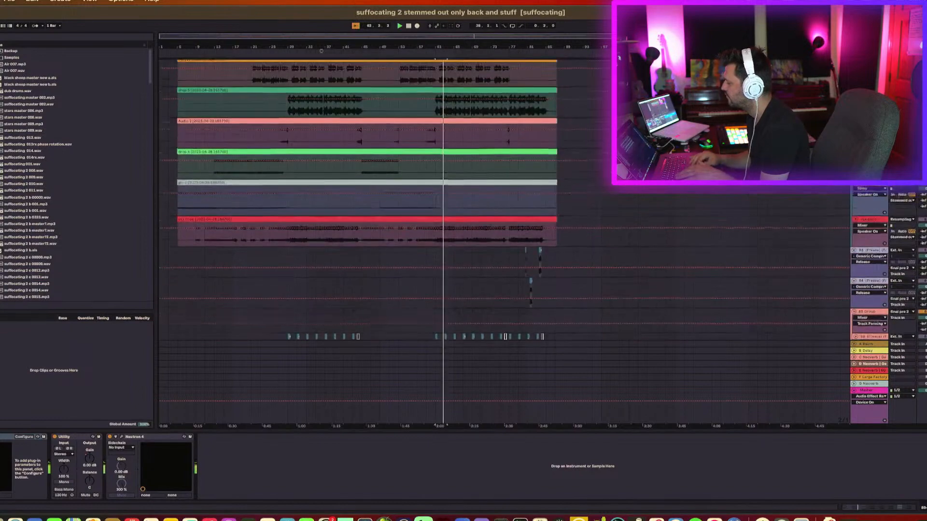
{"action": "scroll", "coordinate": [482, 217], "scroll_direction": "down", "scroll_amount": 6}
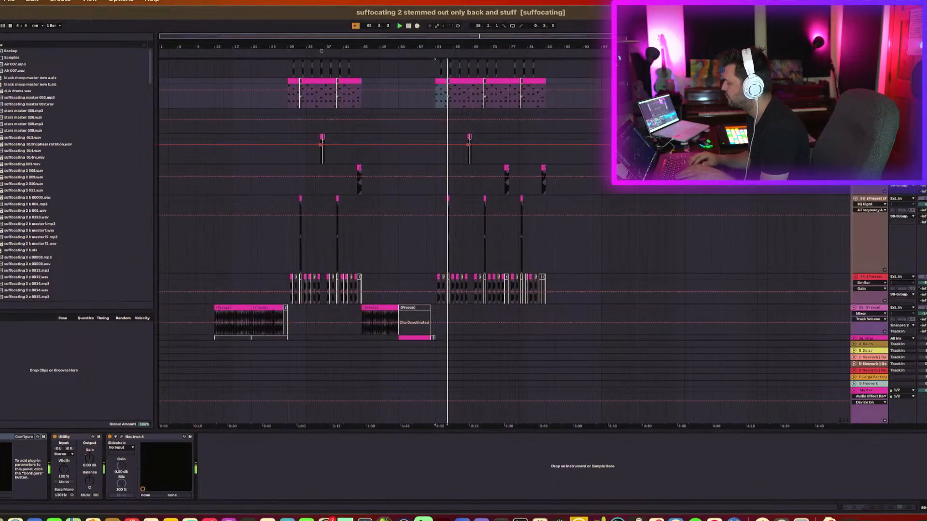
{"action": "scroll", "coordinate": [483, 217], "scroll_direction": "up", "scroll_amount": 6}
{"action": "scroll", "coordinate": [502, 242], "scroll_direction": "down", "scroll_amount": 1}
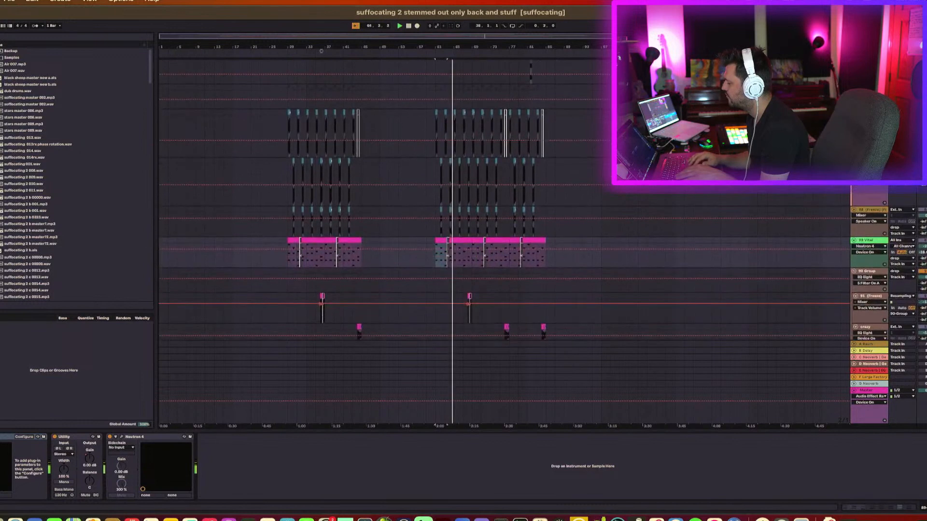